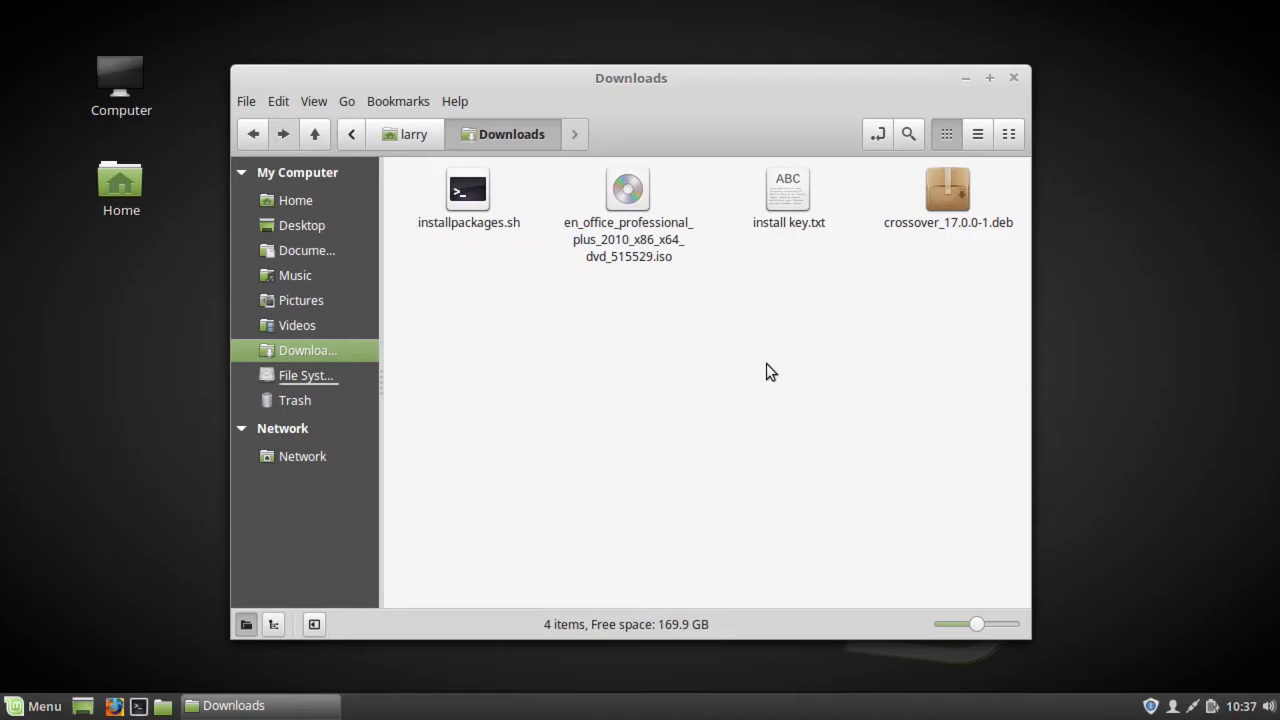
left_click(622, 245)
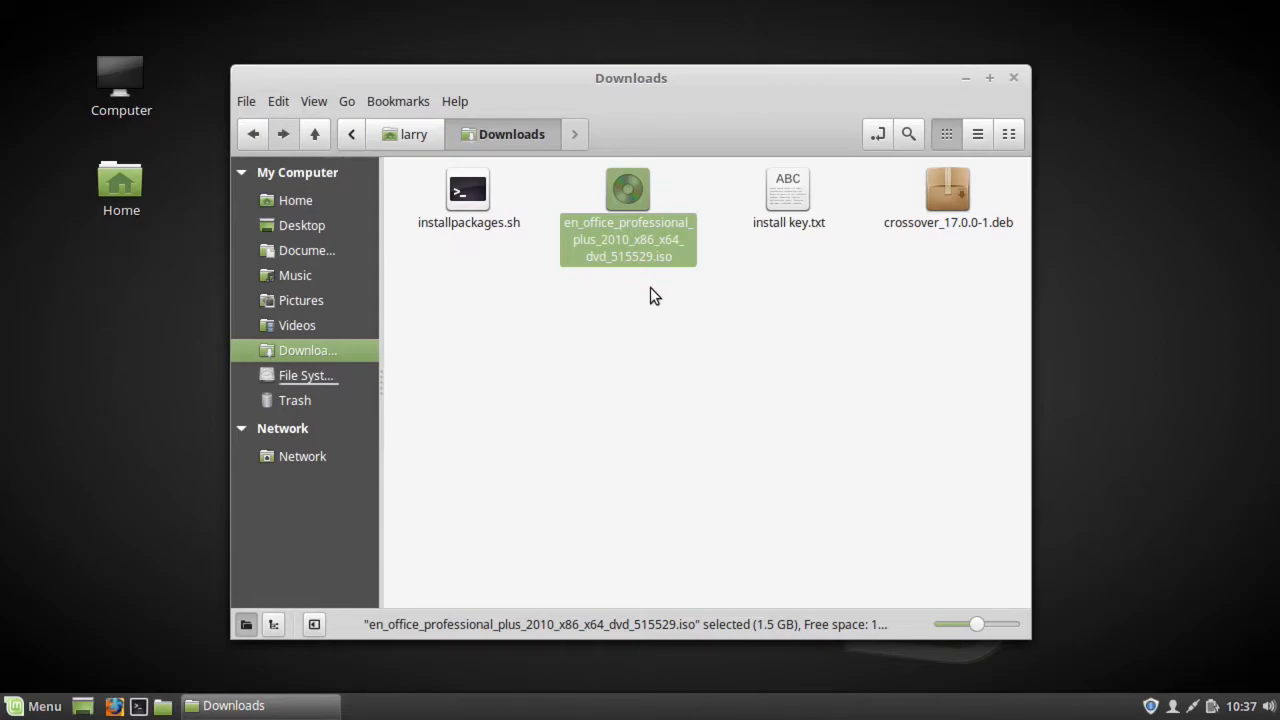
left_click(942, 224)
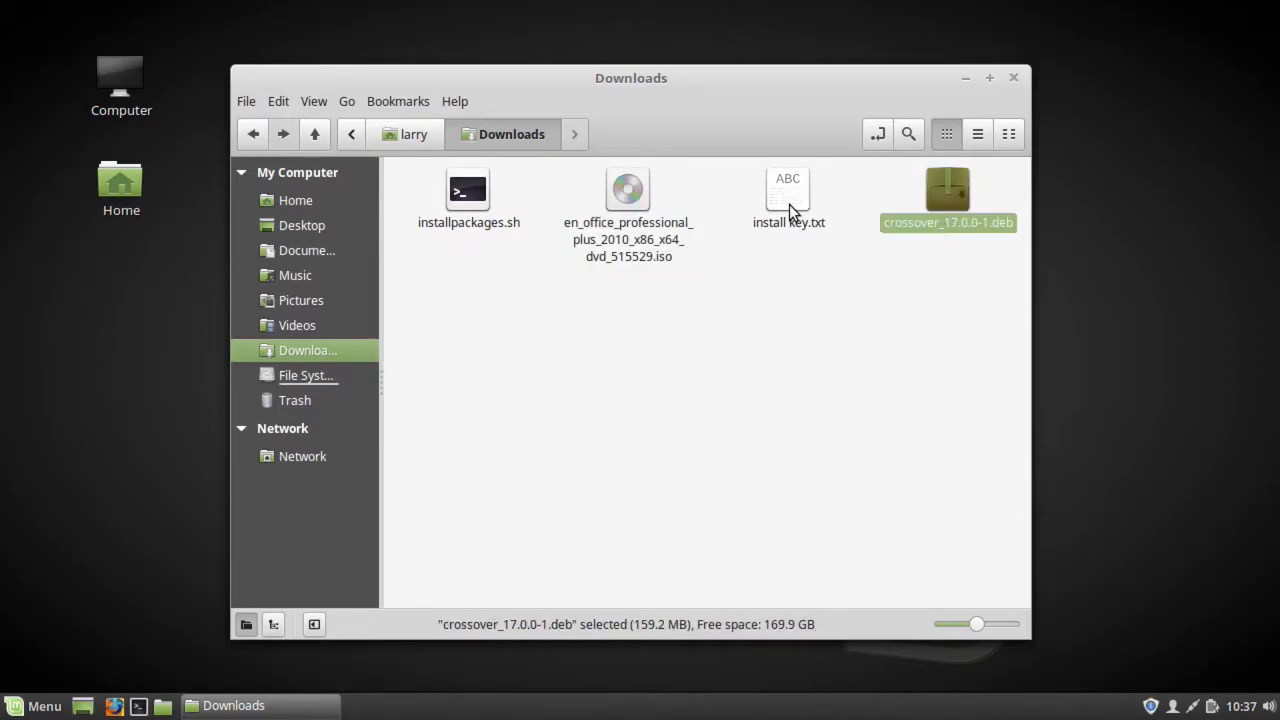
left_click(476, 212)
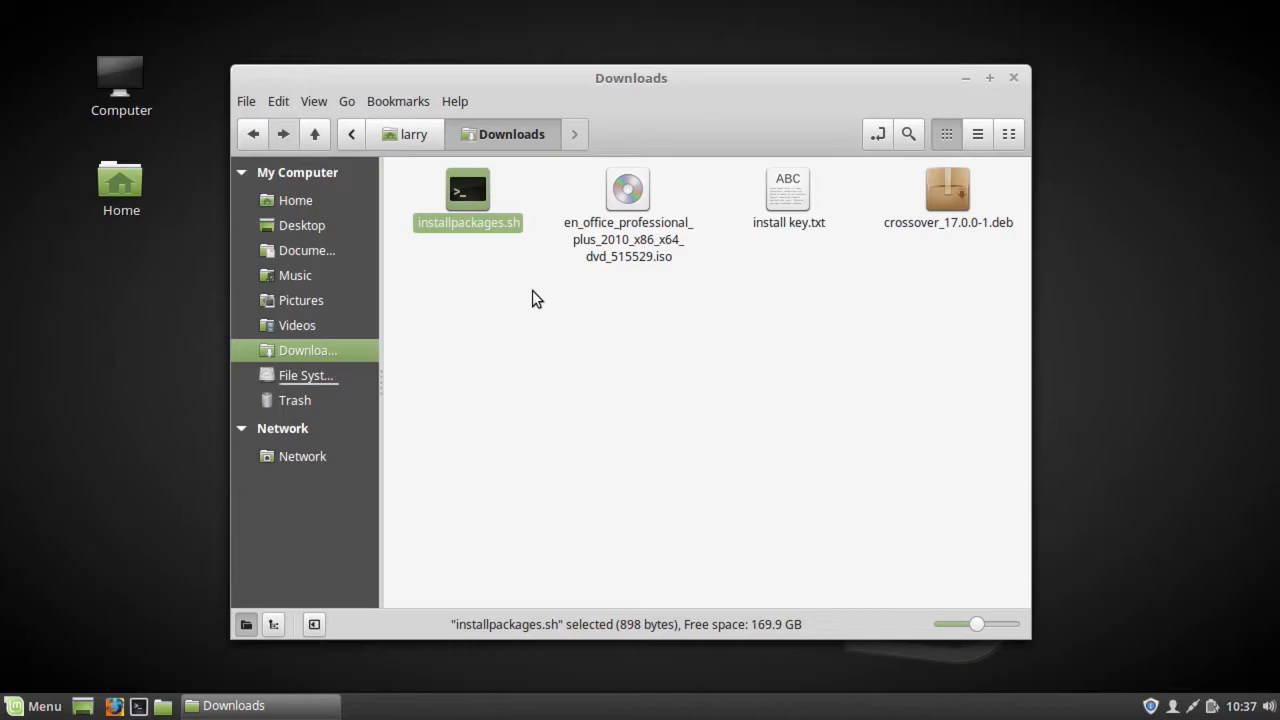
Open crossover_17.0.0-1.deb from the Downloads folder and start installing the package
left_click(941, 202)
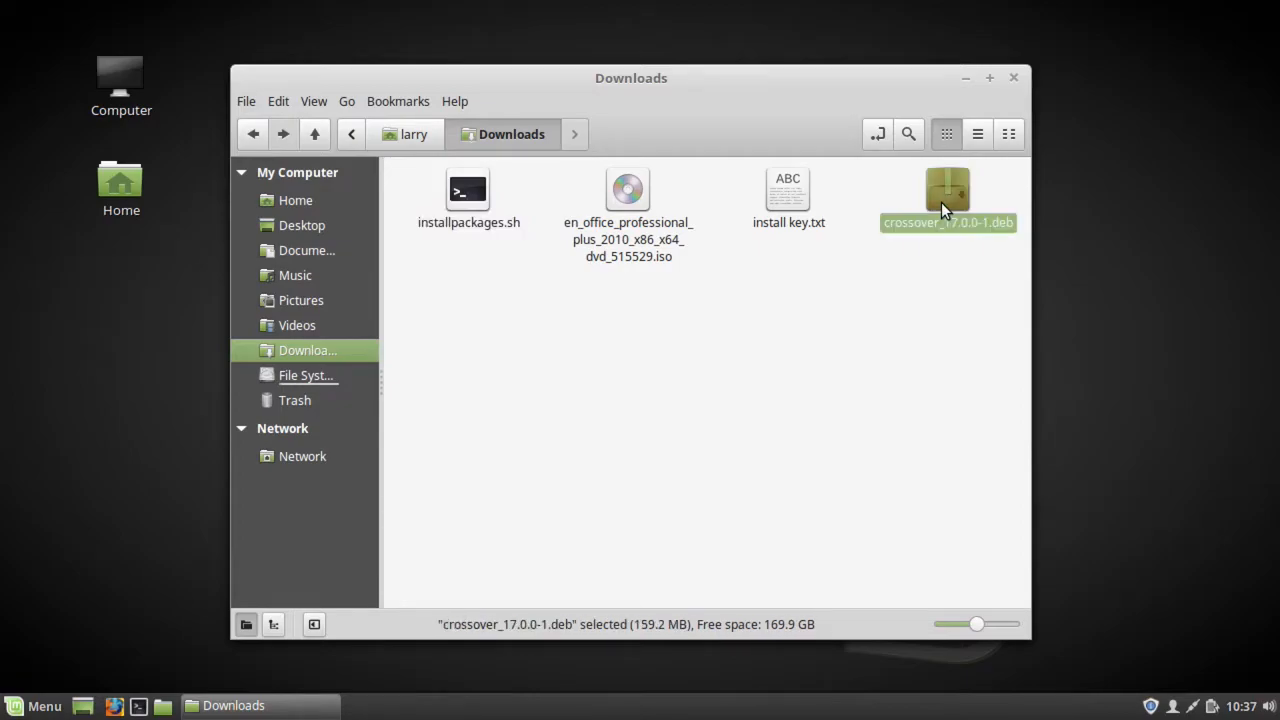
double_click(941, 202)
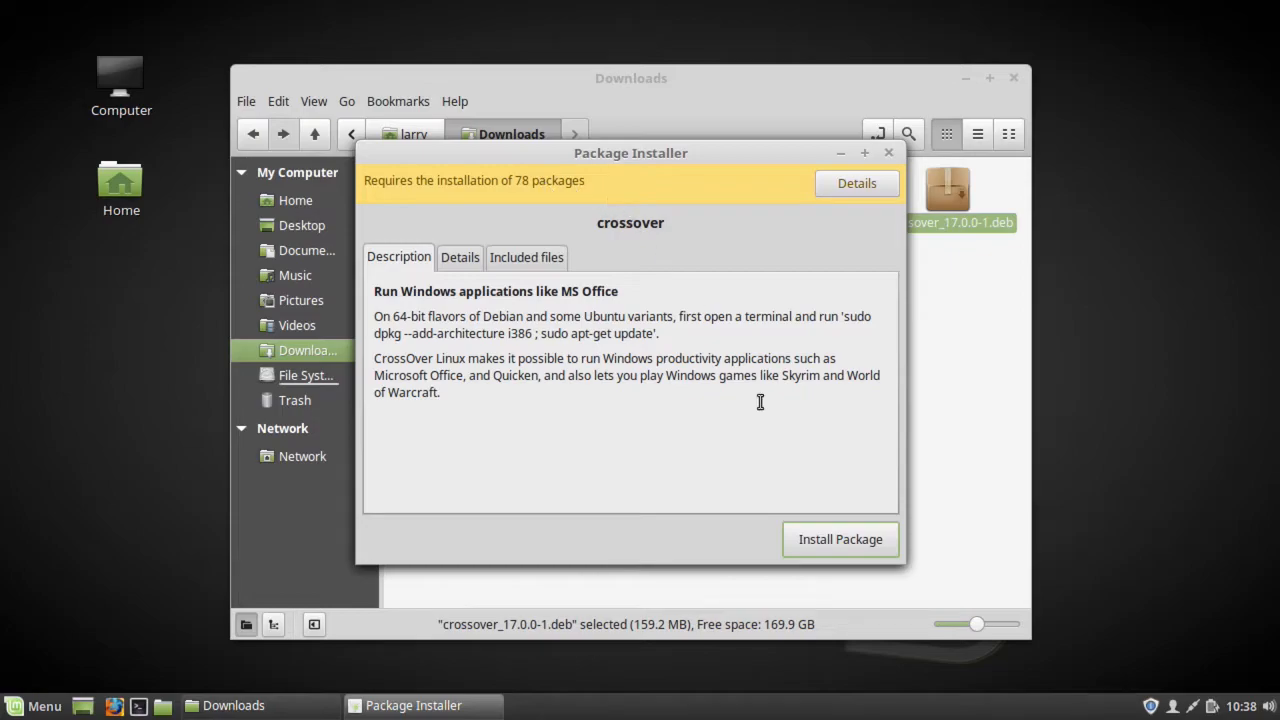
left_click(826, 544)
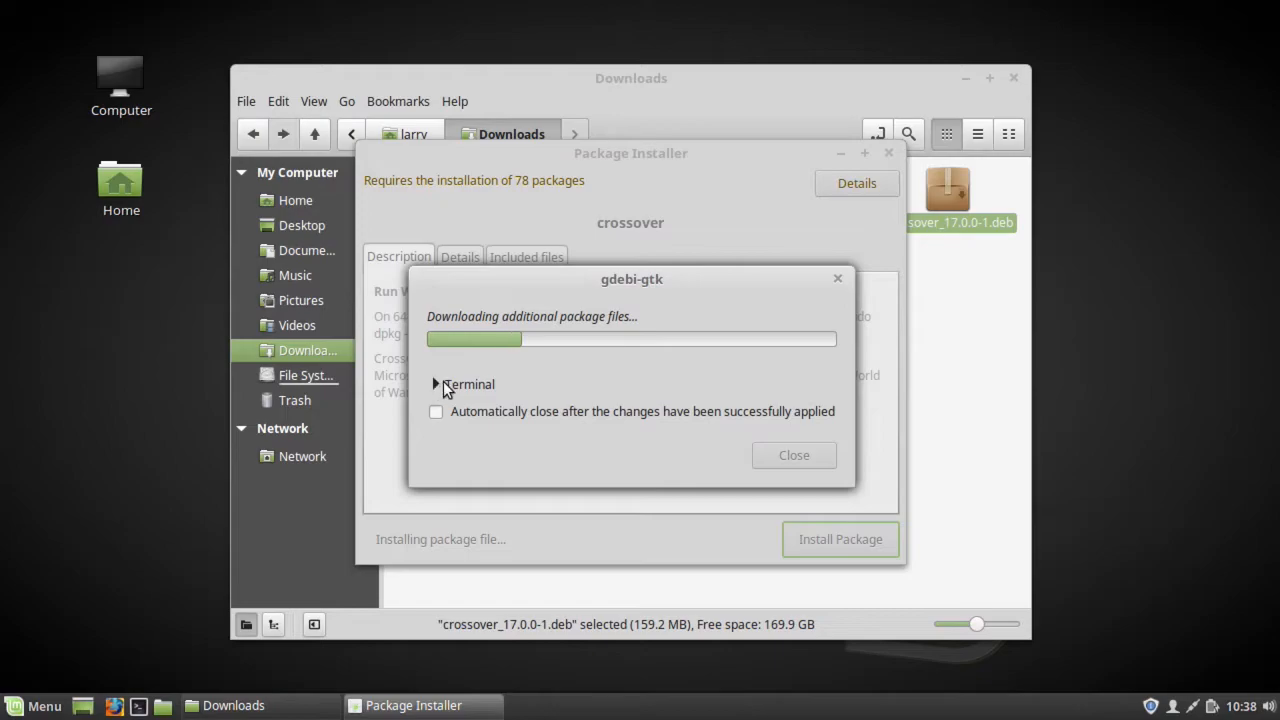
Expand the terminal output, set the progress dialog to close automatically once changes are applied, and close the package installer after the installation
left_click(437, 384)
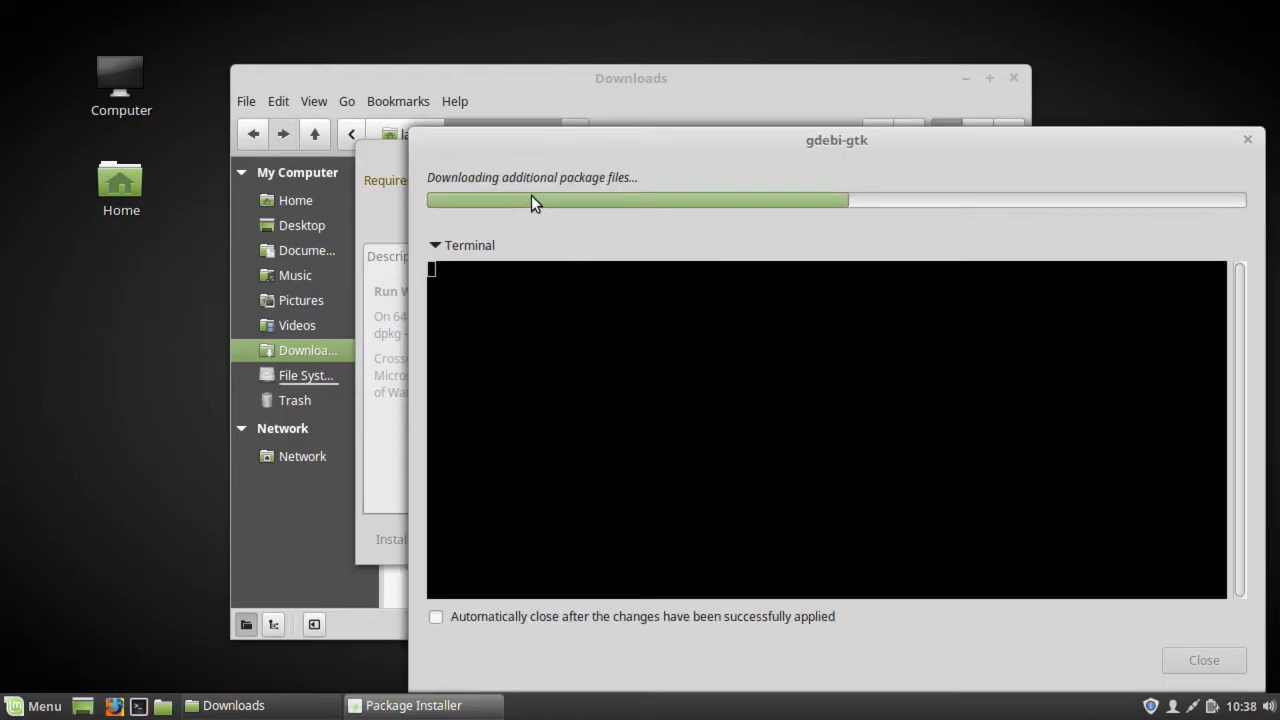
left_click_drag(806, 140, 624, 100)
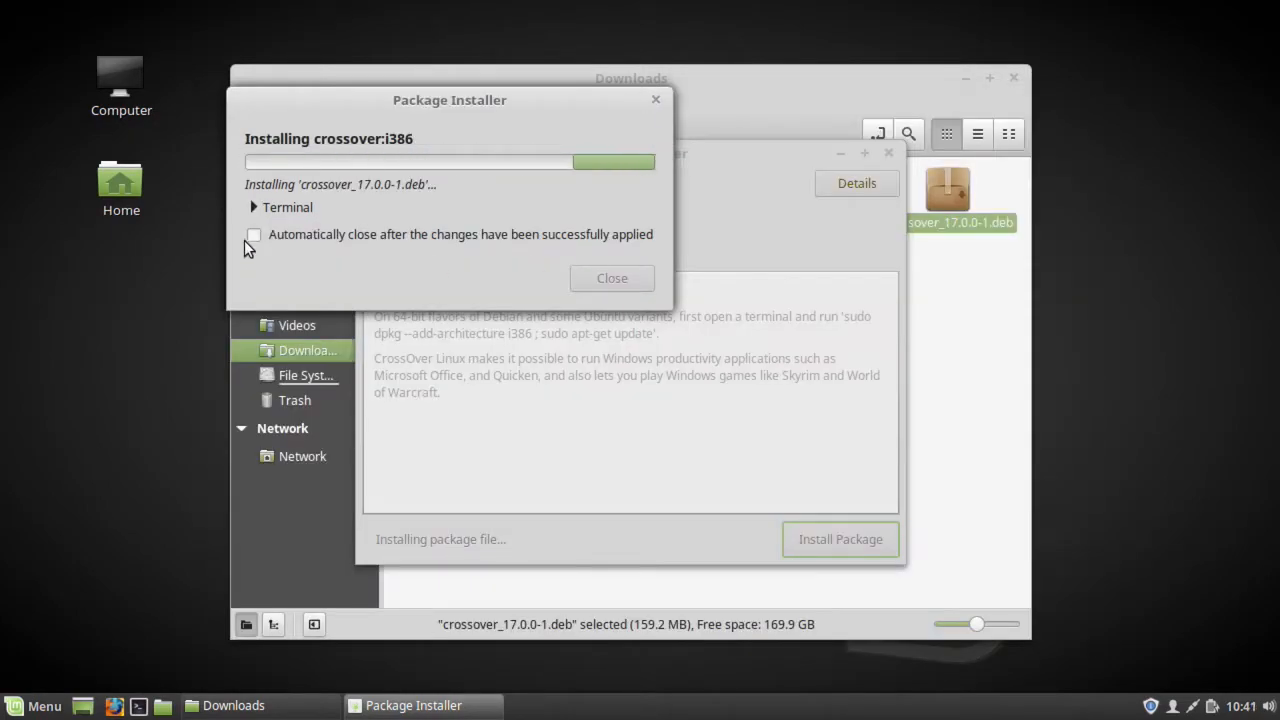
left_click(253, 238)
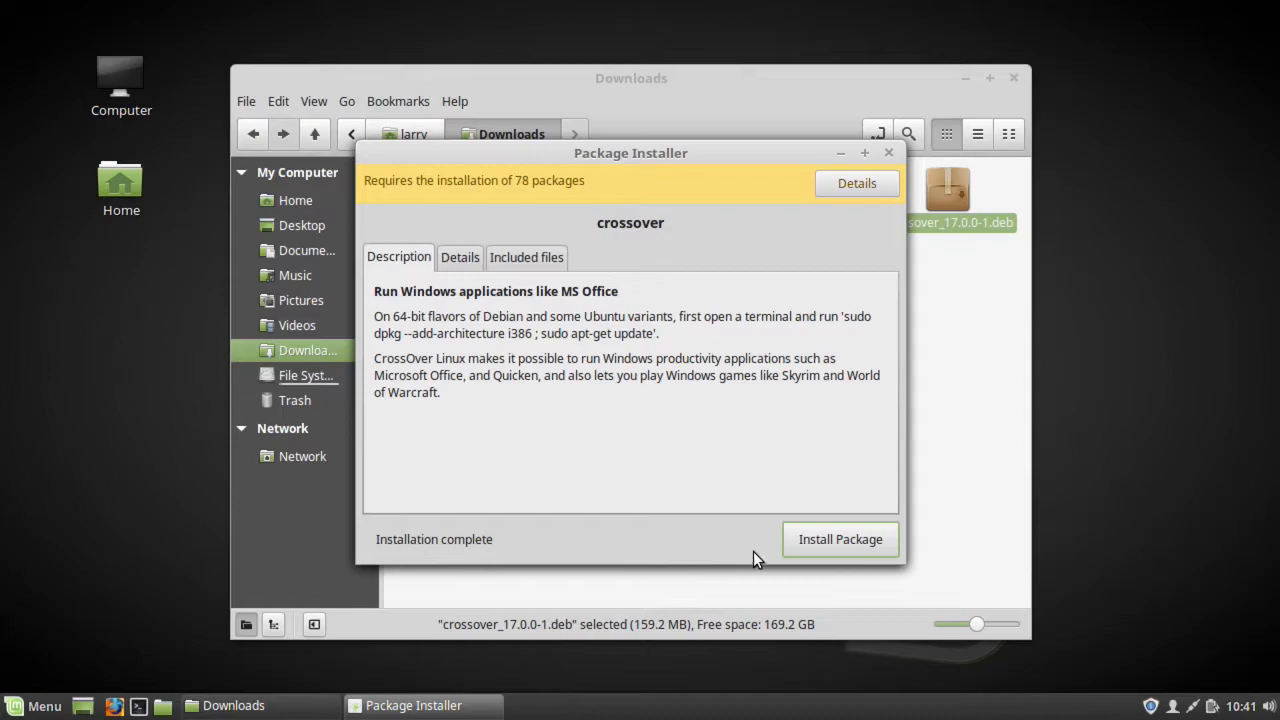
left_click(818, 541)
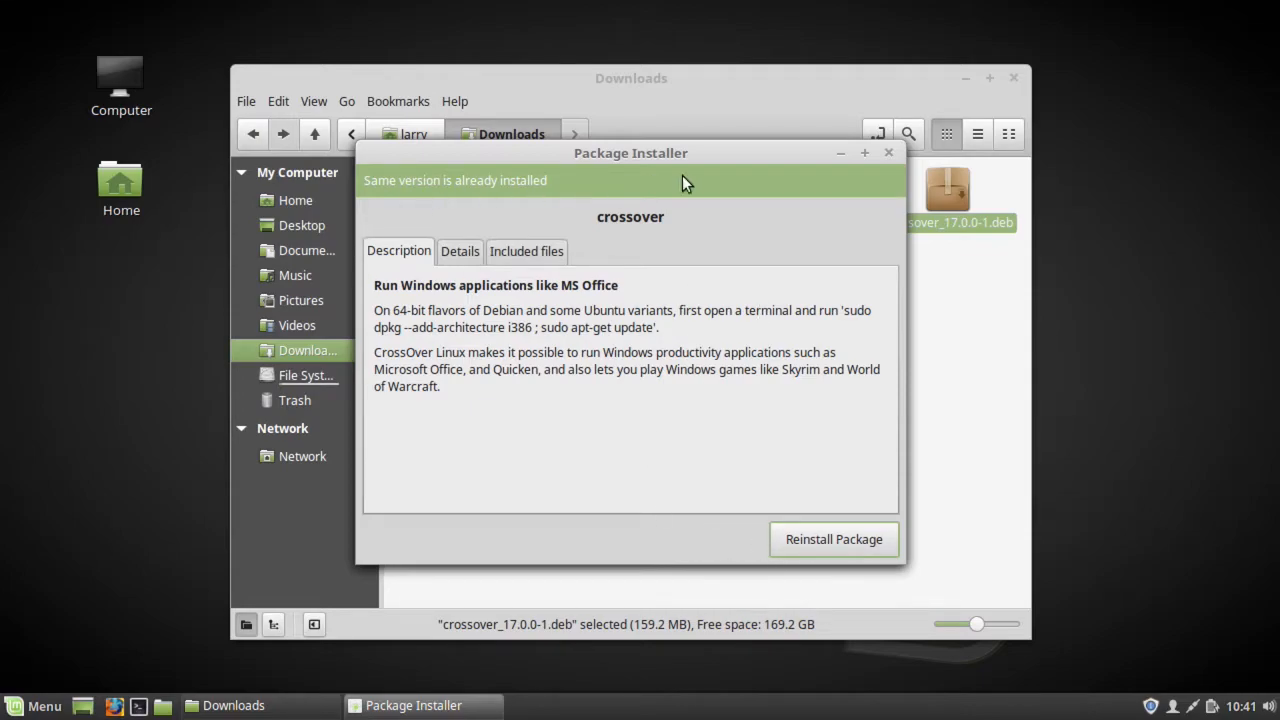
left_click(886, 154)
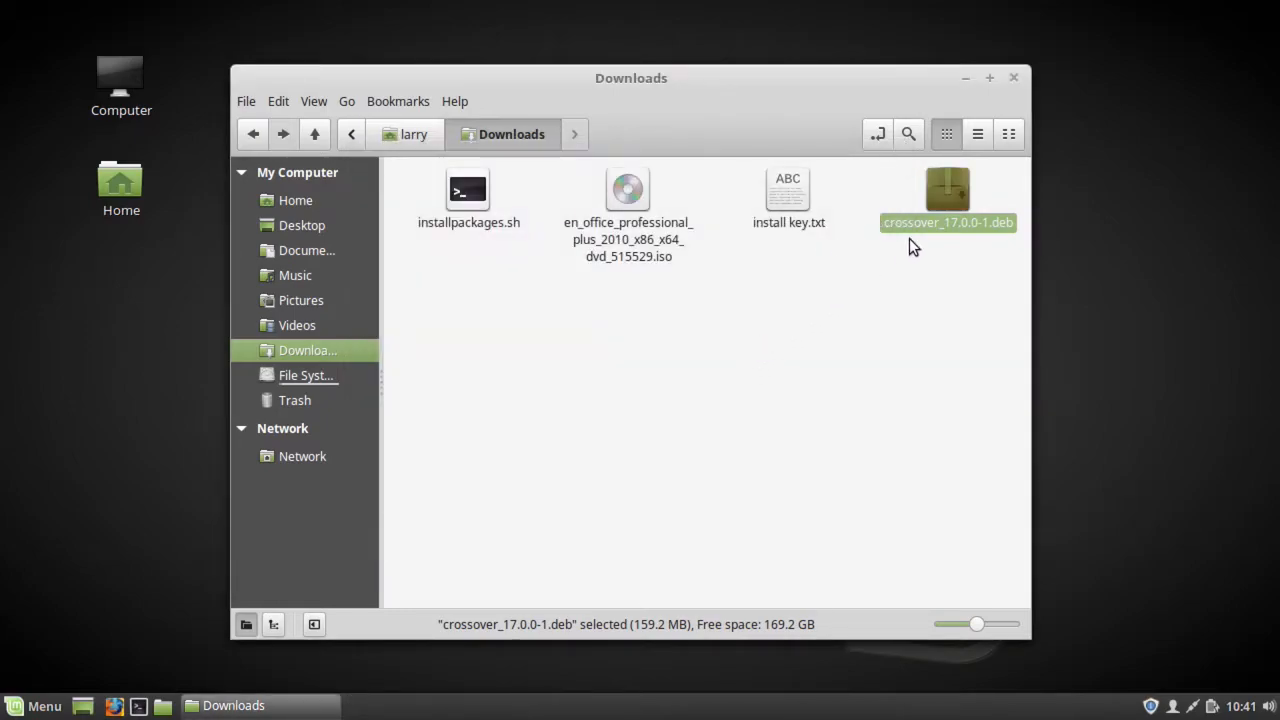
Launch CrossOver from the Other application category and continue past the terminal's dependency installation
left_click(40, 707)
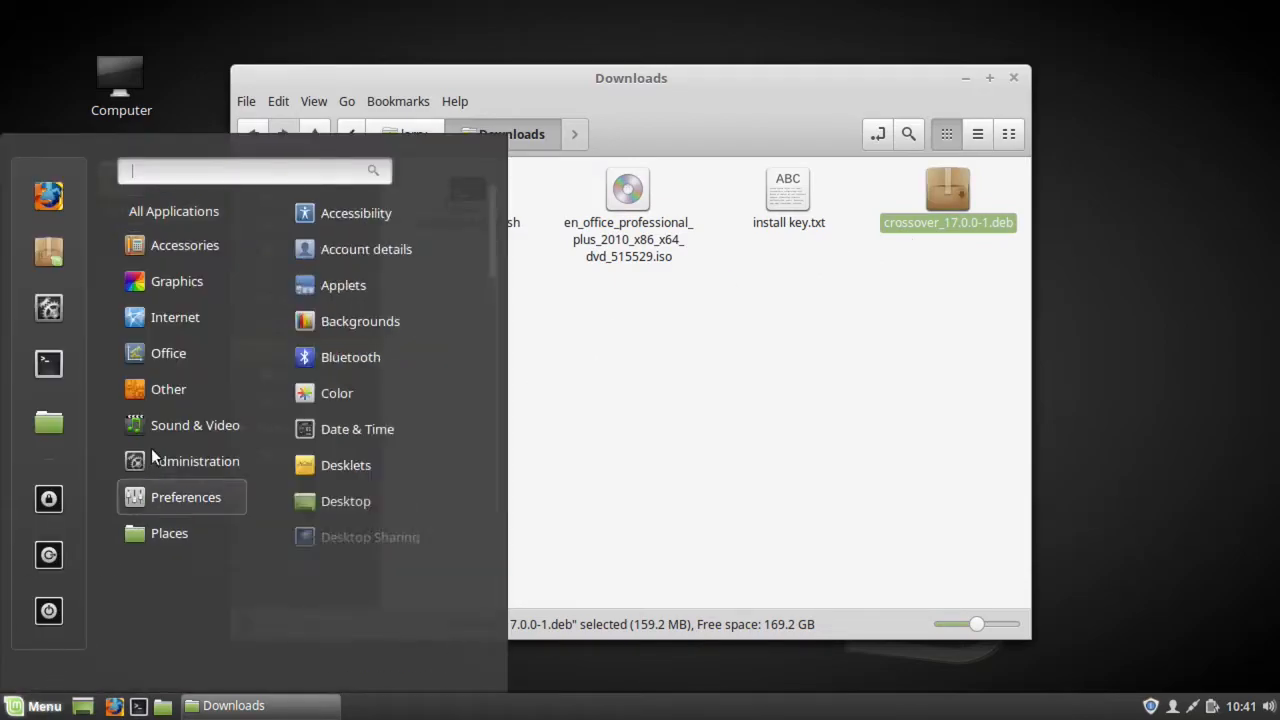
mouse_move(165, 392)
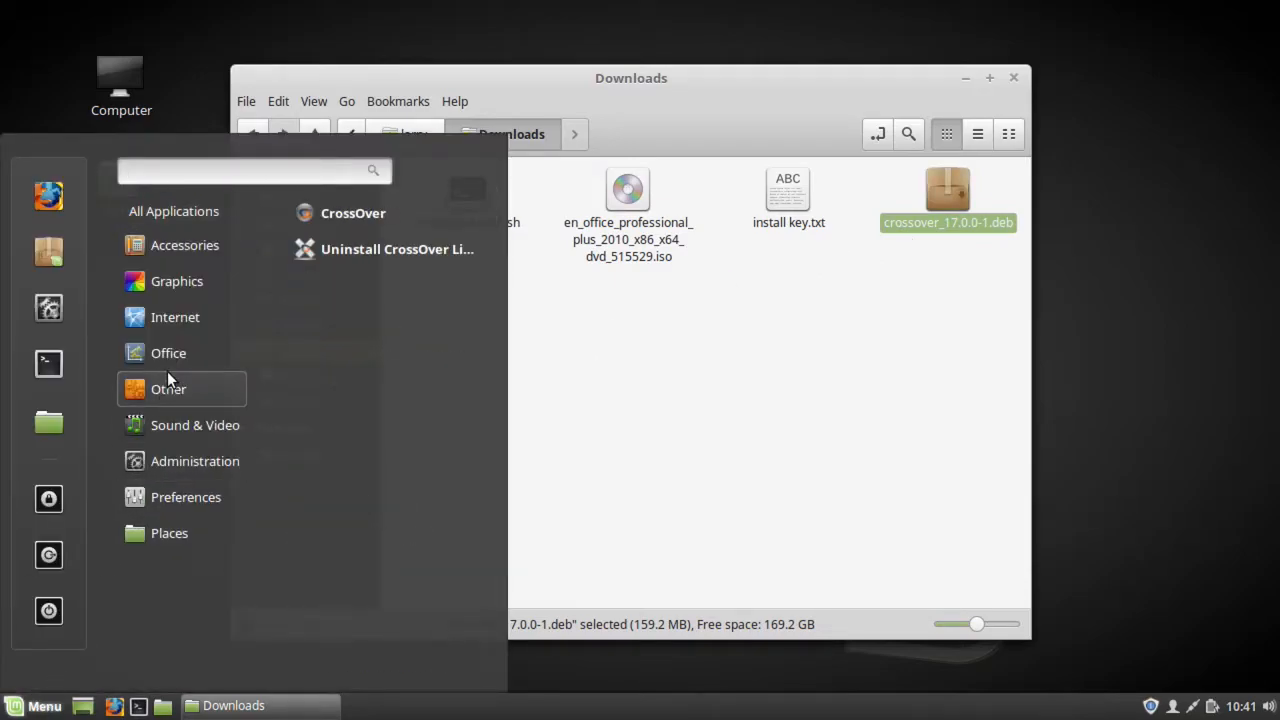
left_click(334, 213)
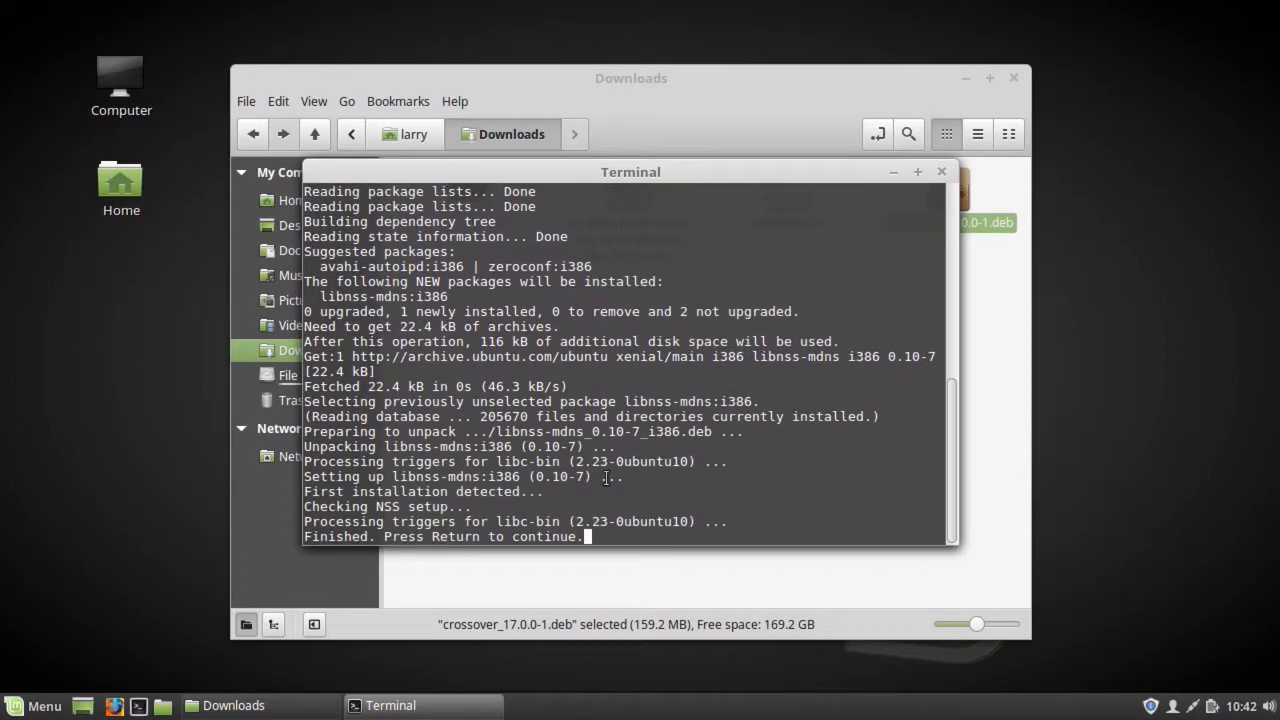
key("Return")
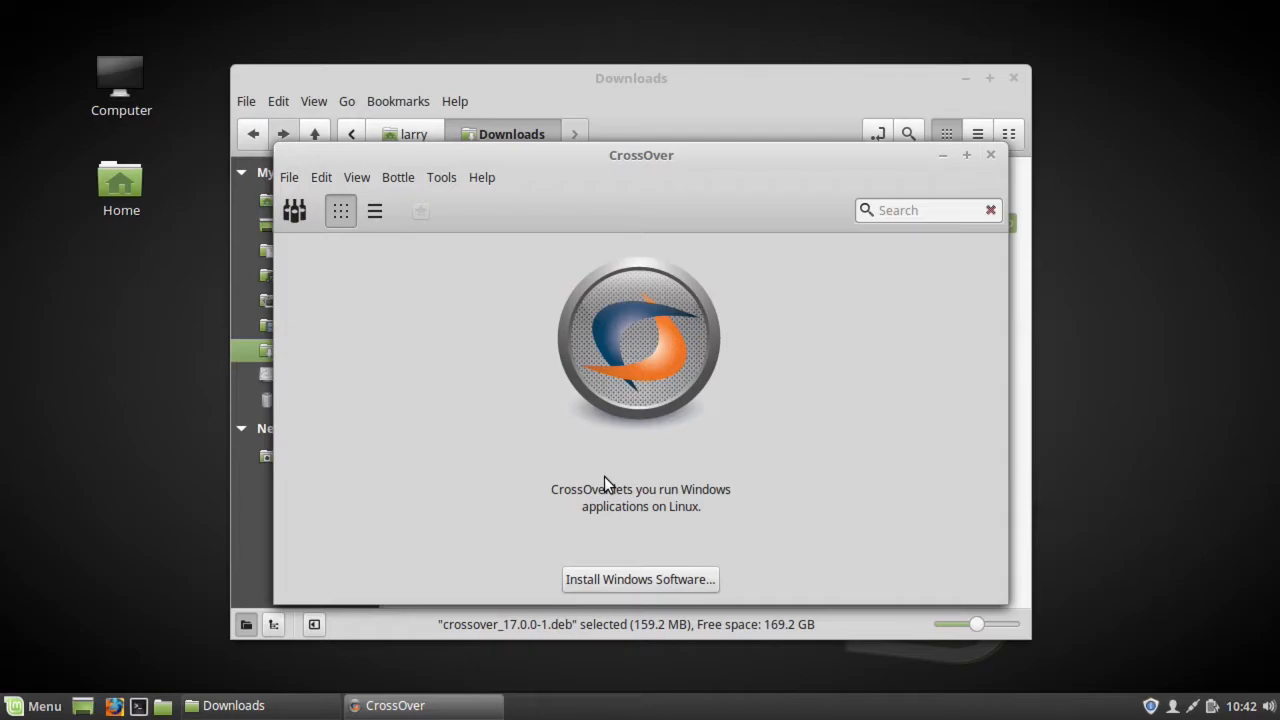
Move the CrossOver and Downloads windows apart and mount the en_office_professional_plus_2010_x86_x64_dvd_515529.iso file as an archive
left_click_drag(657, 159, 723, 247)
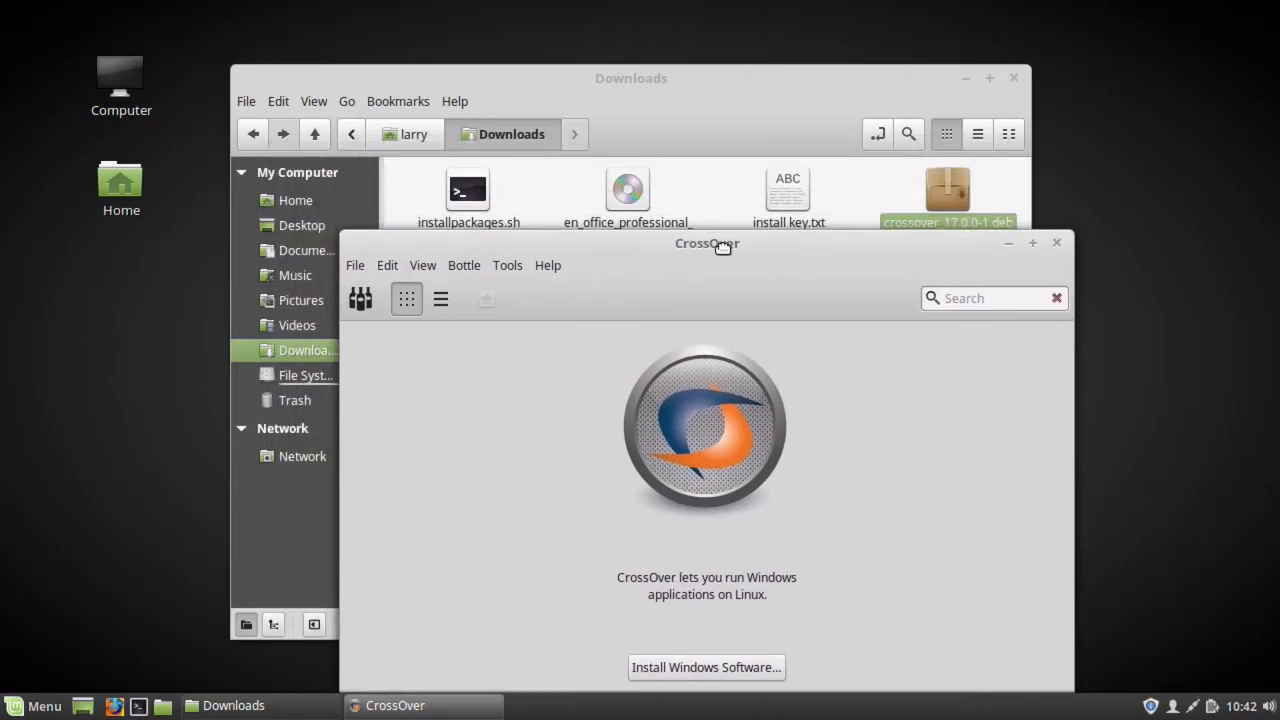
left_click_drag(656, 71, 660, 45)
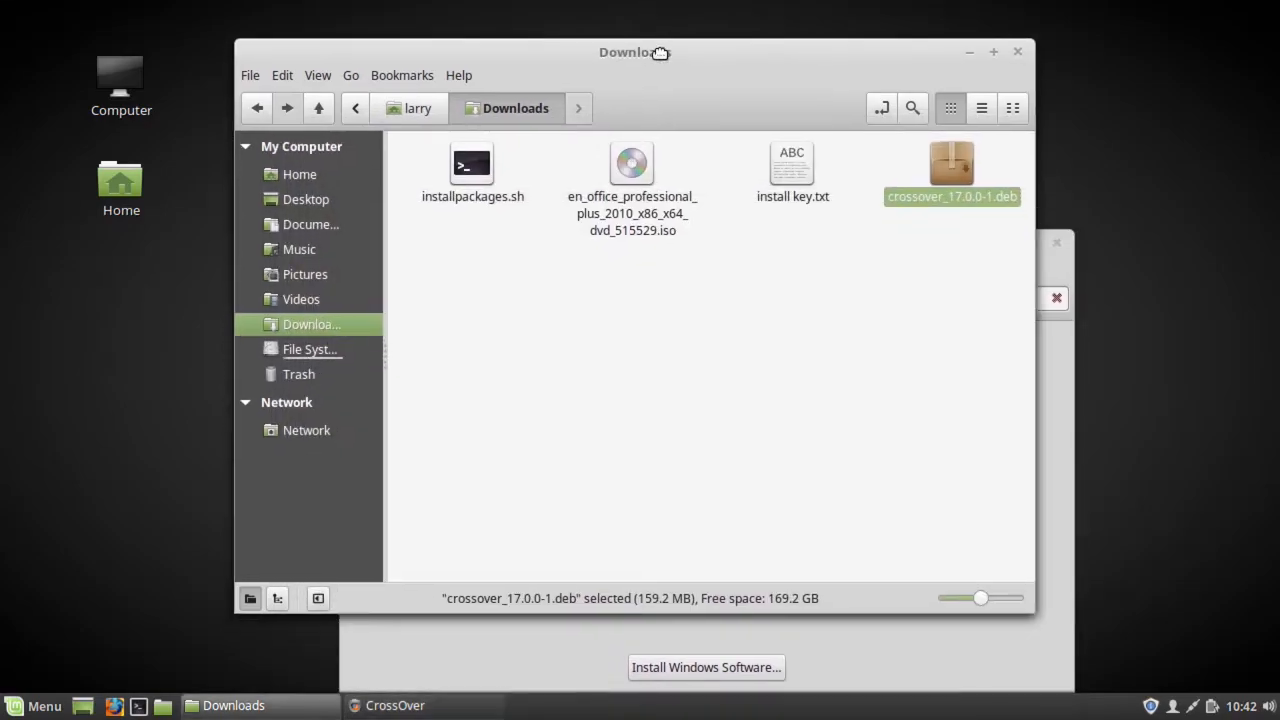
right_click(628, 181)
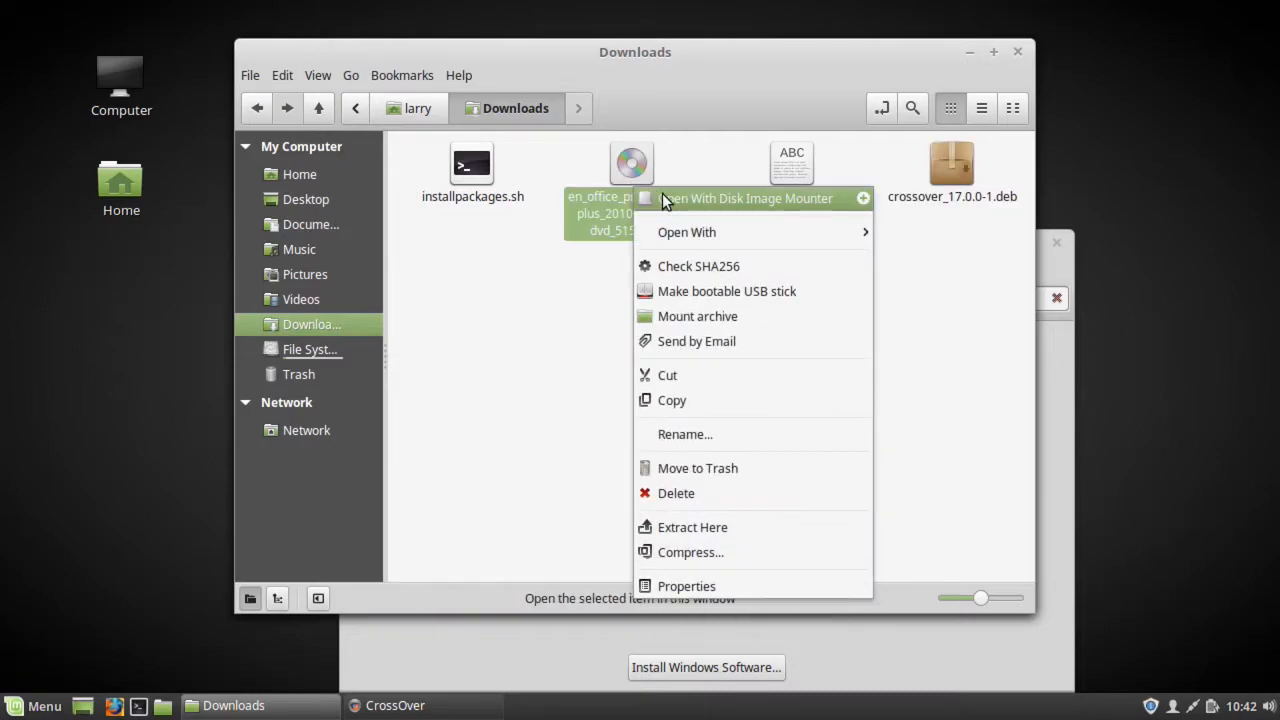
left_click(737, 318)
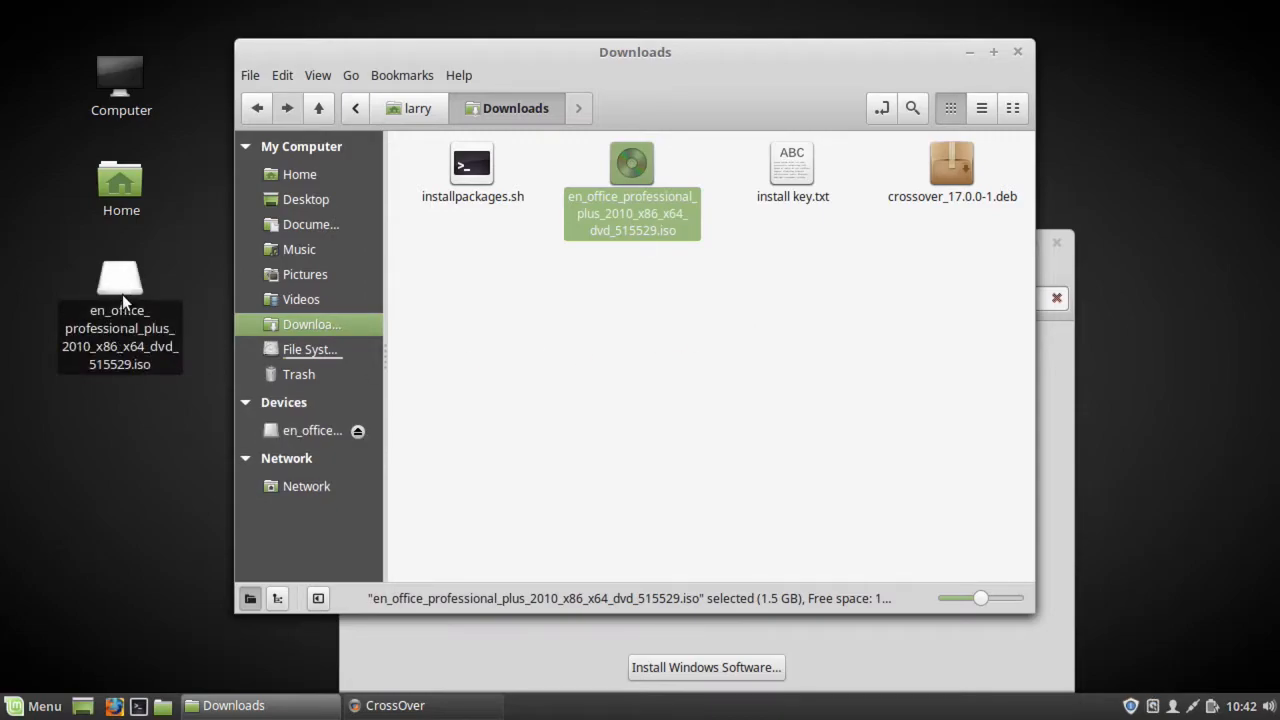
Return to CrossOver, start installing Windows software, and update the installation recipes once
left_click(529, 636)
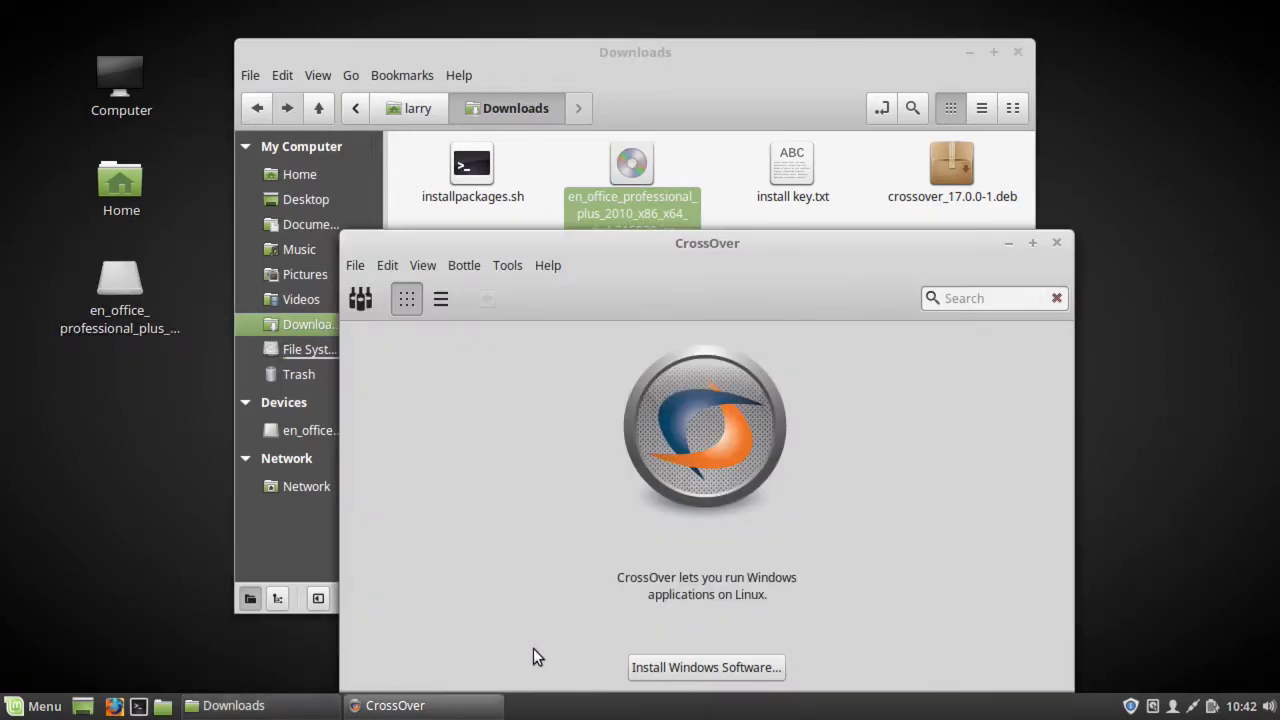
left_click_drag(698, 253, 666, 117)
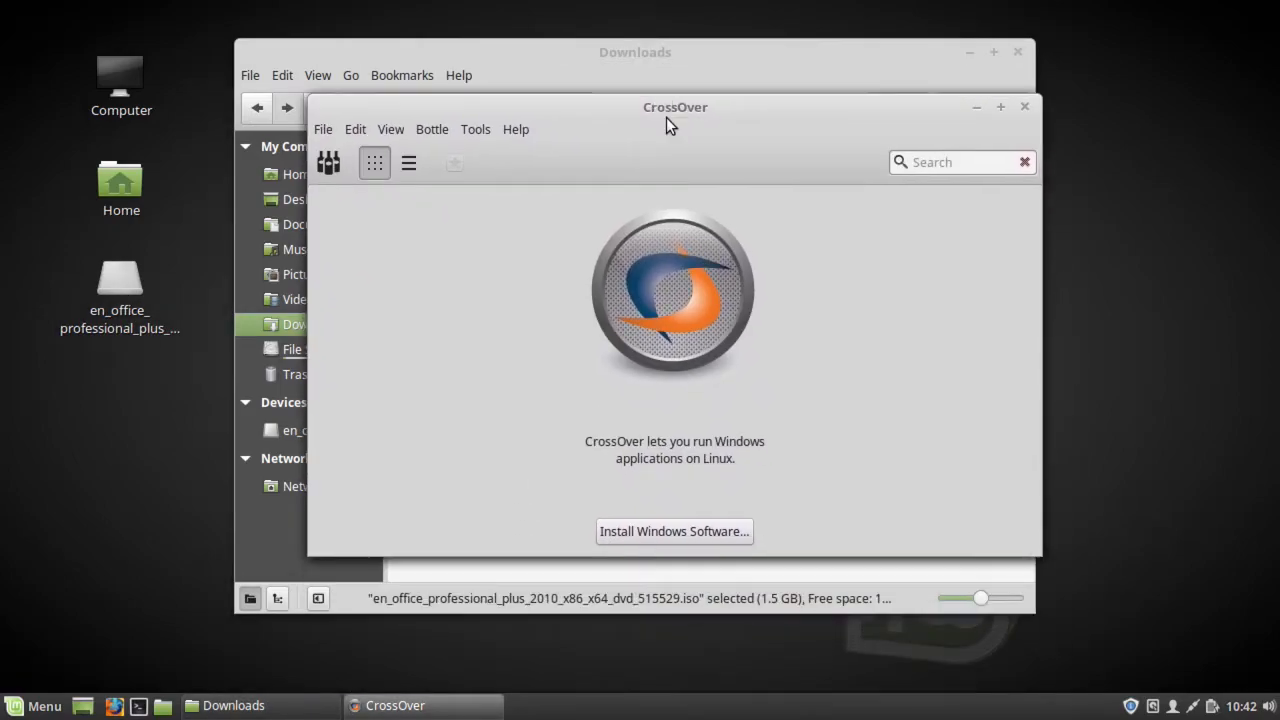
left_click(672, 533)
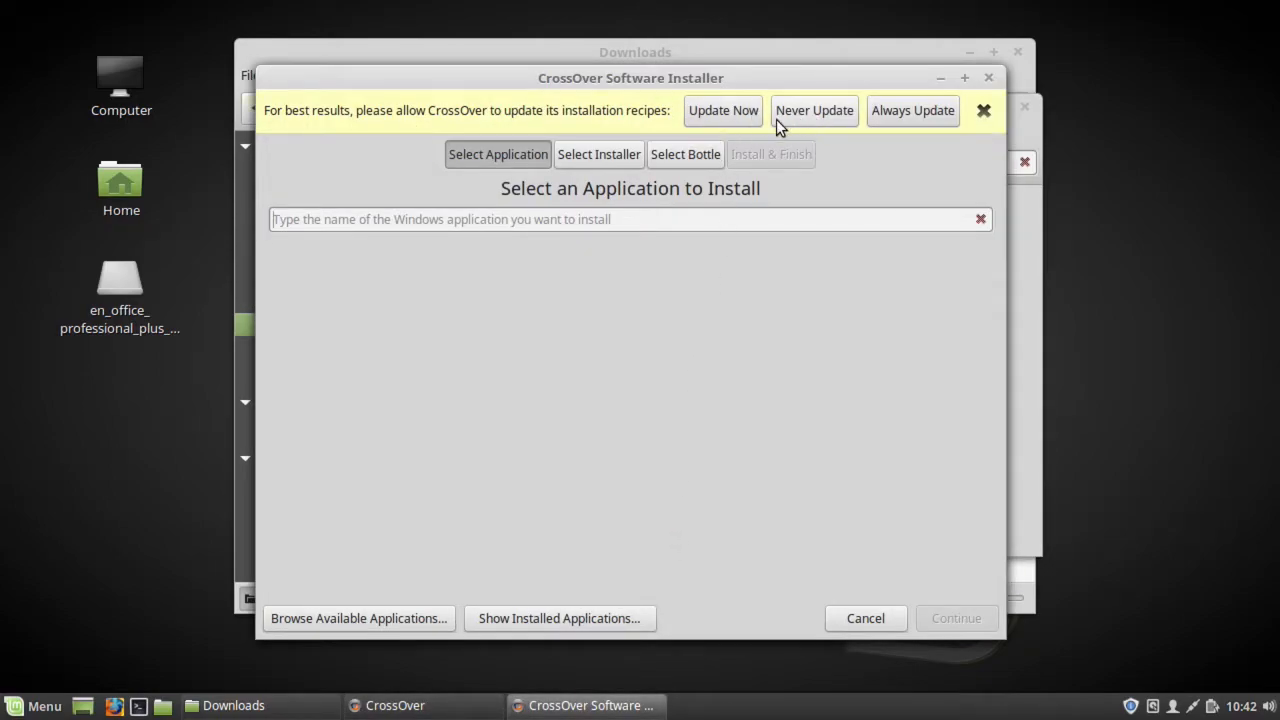
left_click(732, 120)
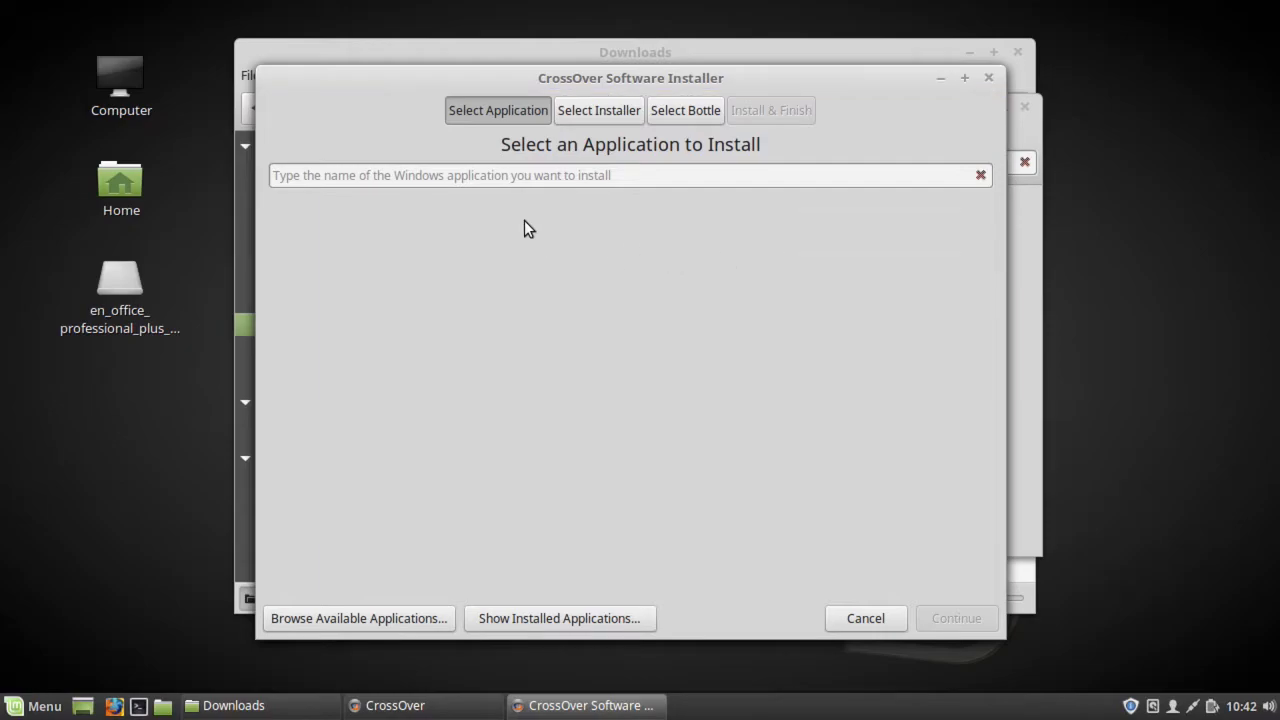
Search the applications for "Office 2010", choose Microsoft Office 2010, and continue to the installer source
left_click(512, 180)
type("Office ")
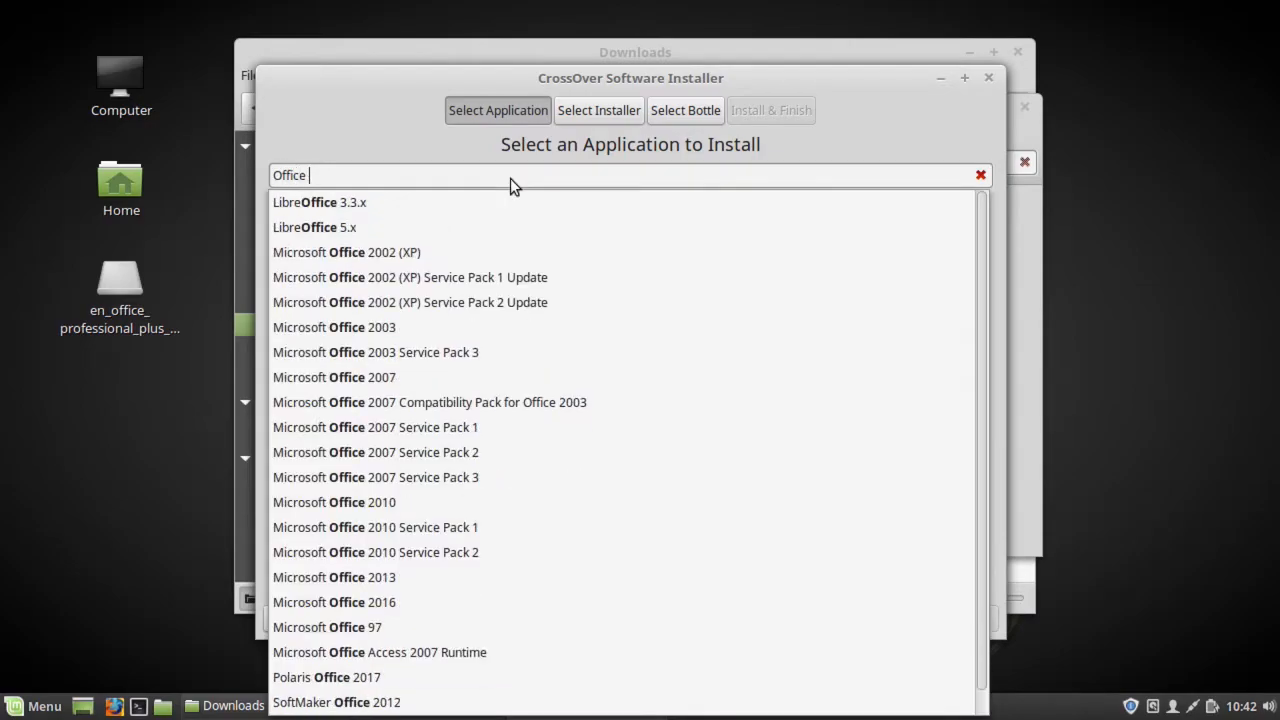
type("2010")
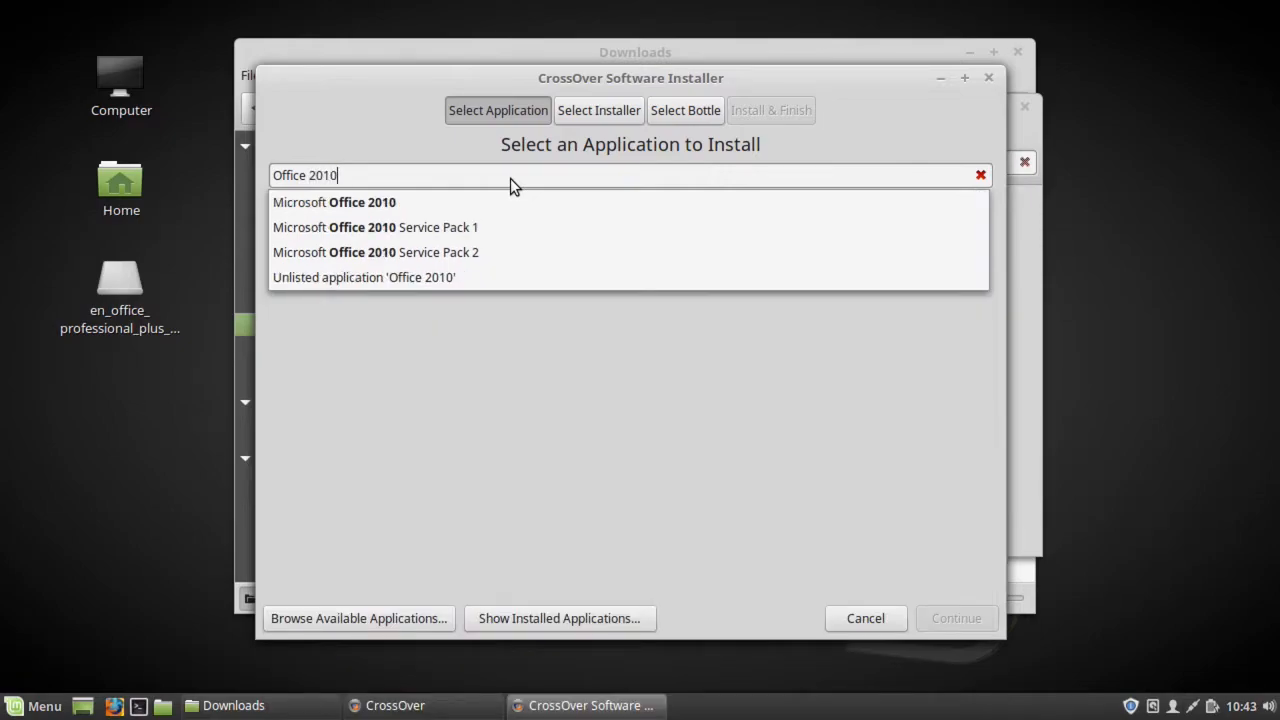
left_click(505, 207)
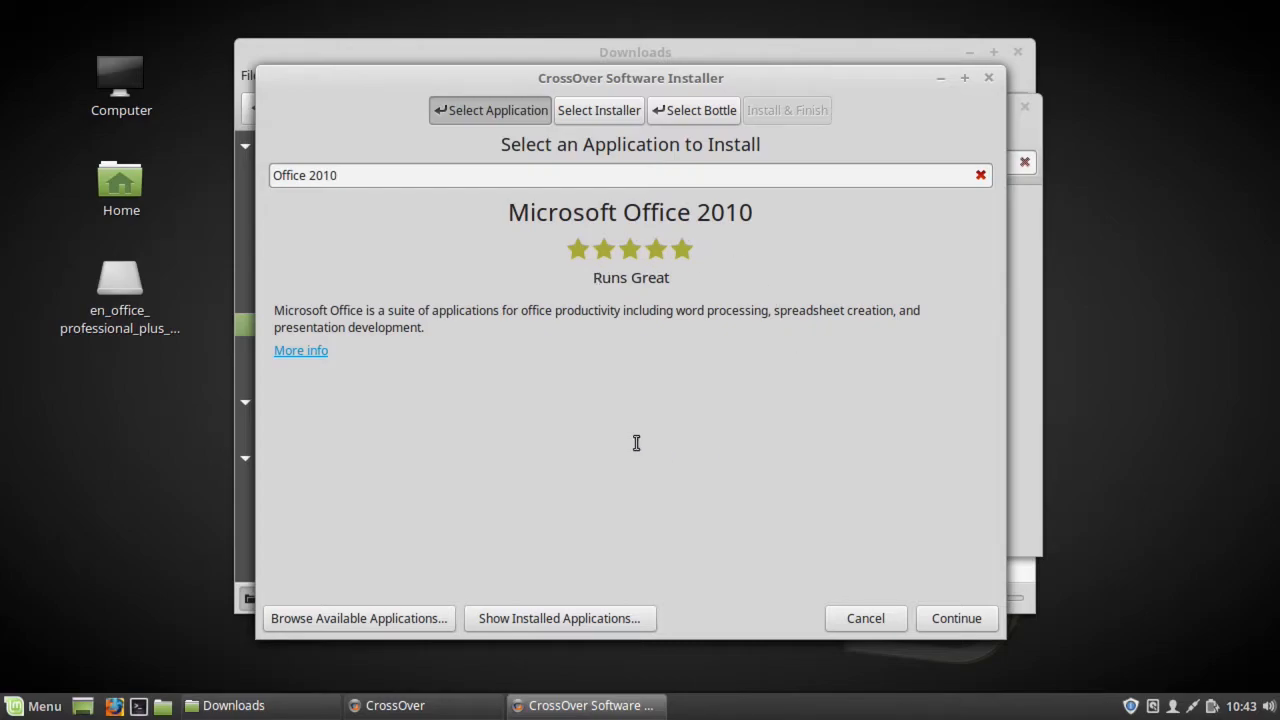
left_click(940, 615)
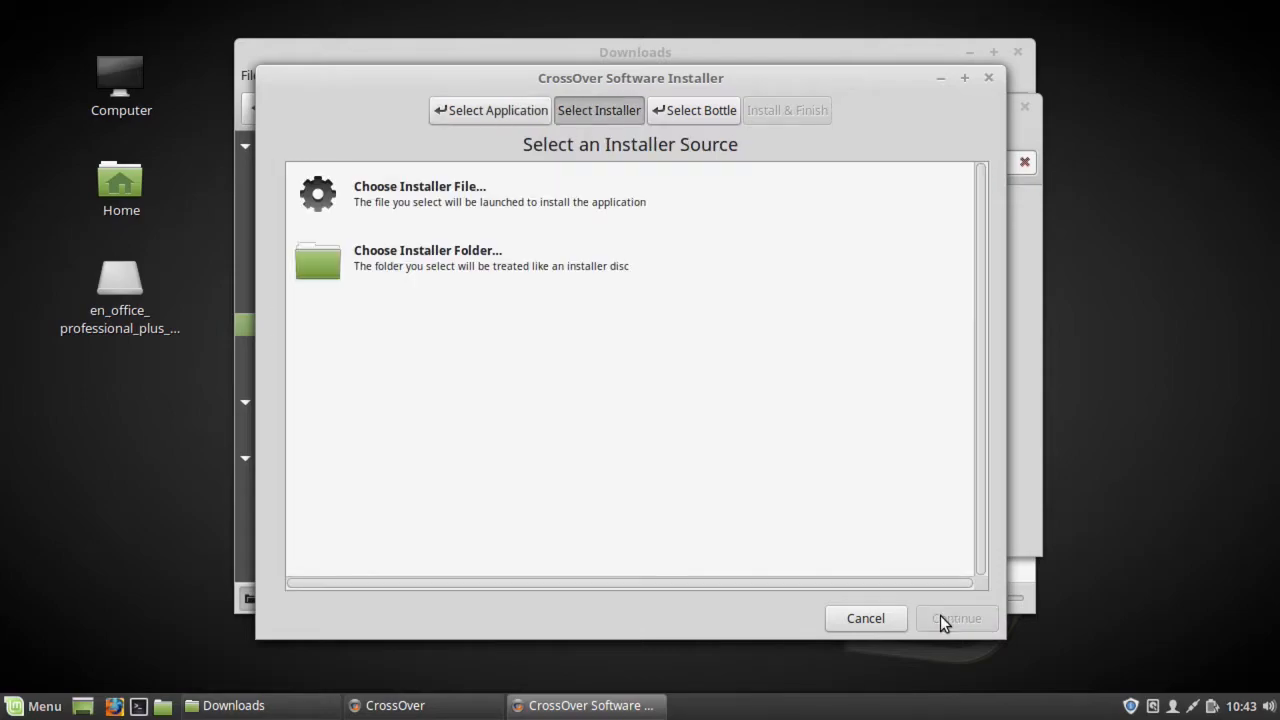
Choose setup.exe from the mounted Office ISO as the installer file and continue to the installation summary
left_click(417, 204)
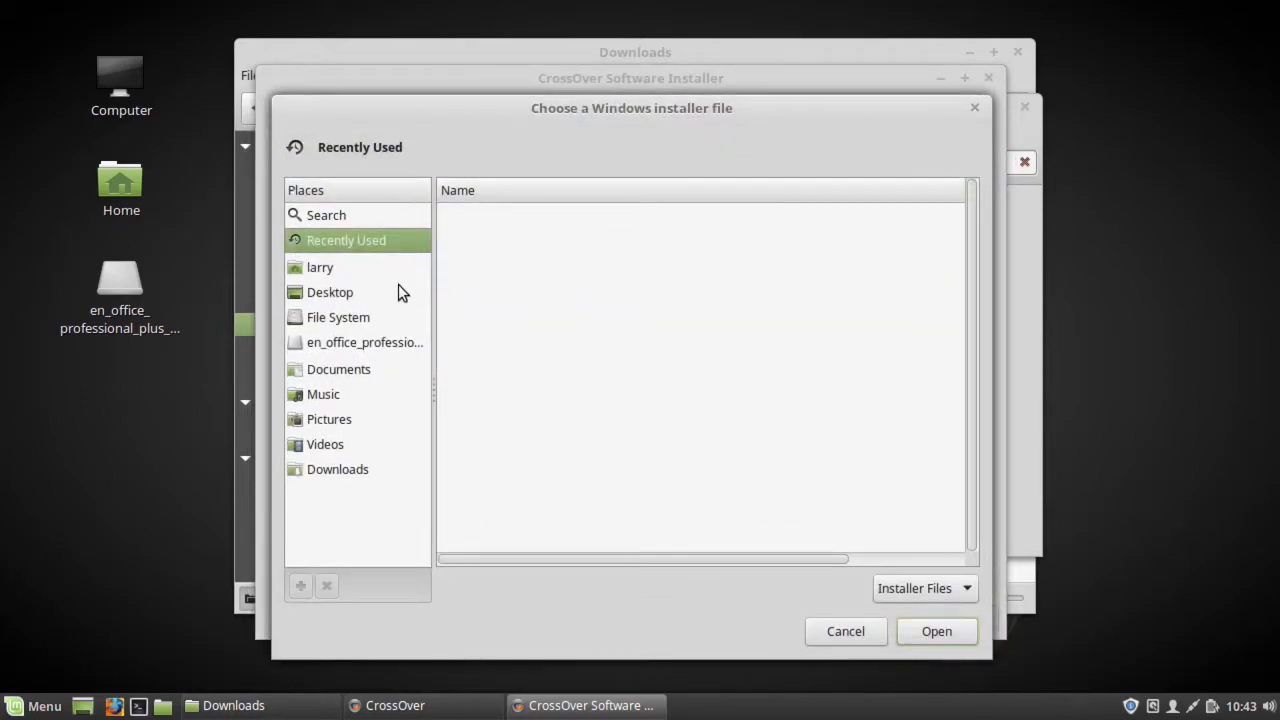
left_click(366, 347)
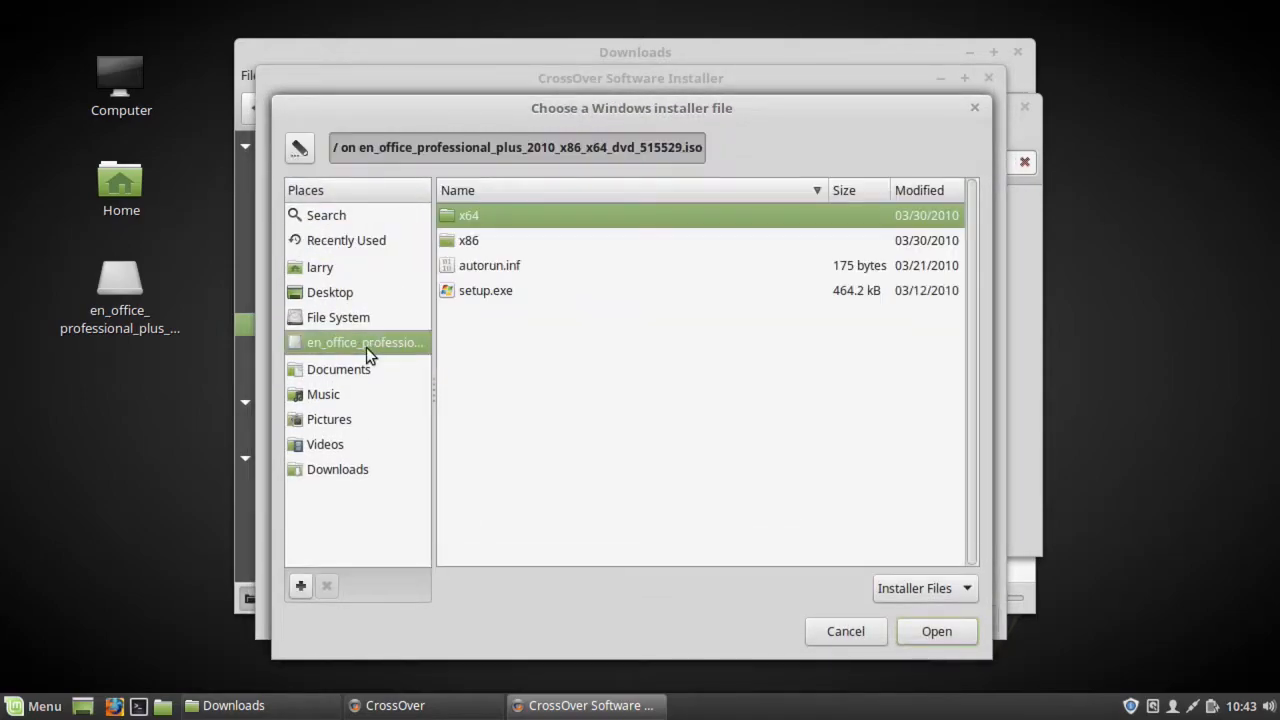
left_click(493, 292)
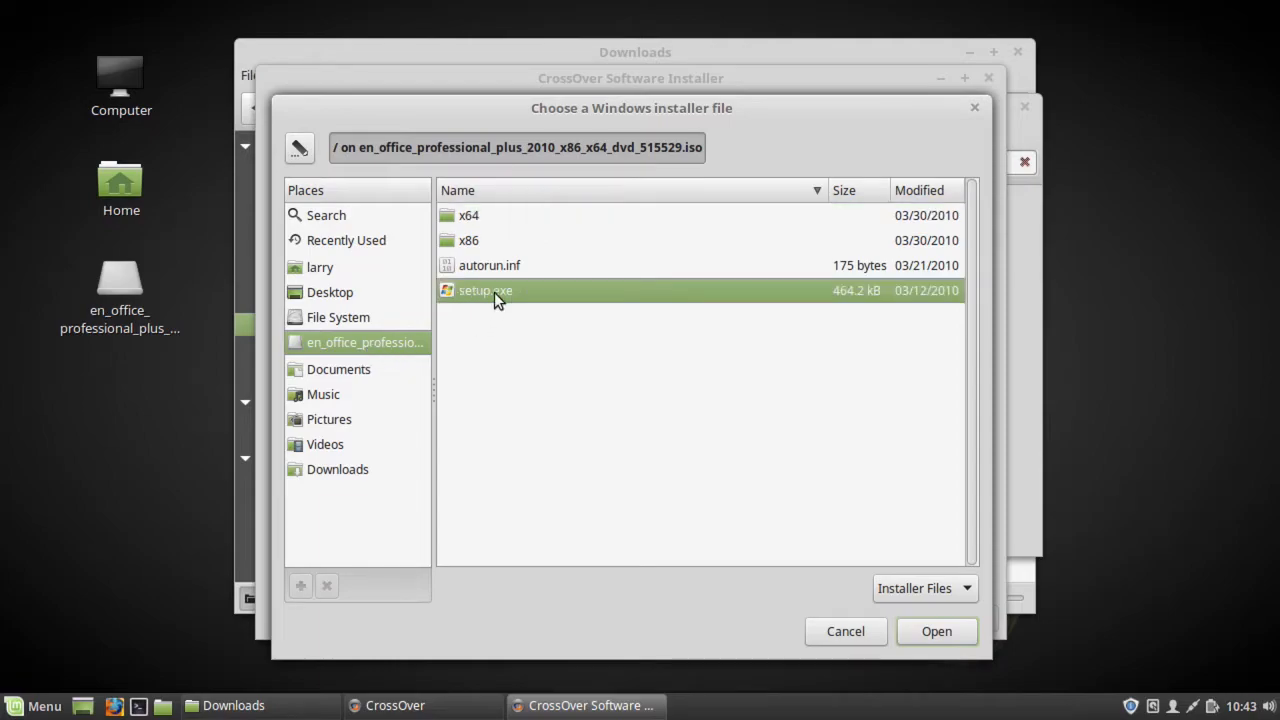
double_click(494, 292)
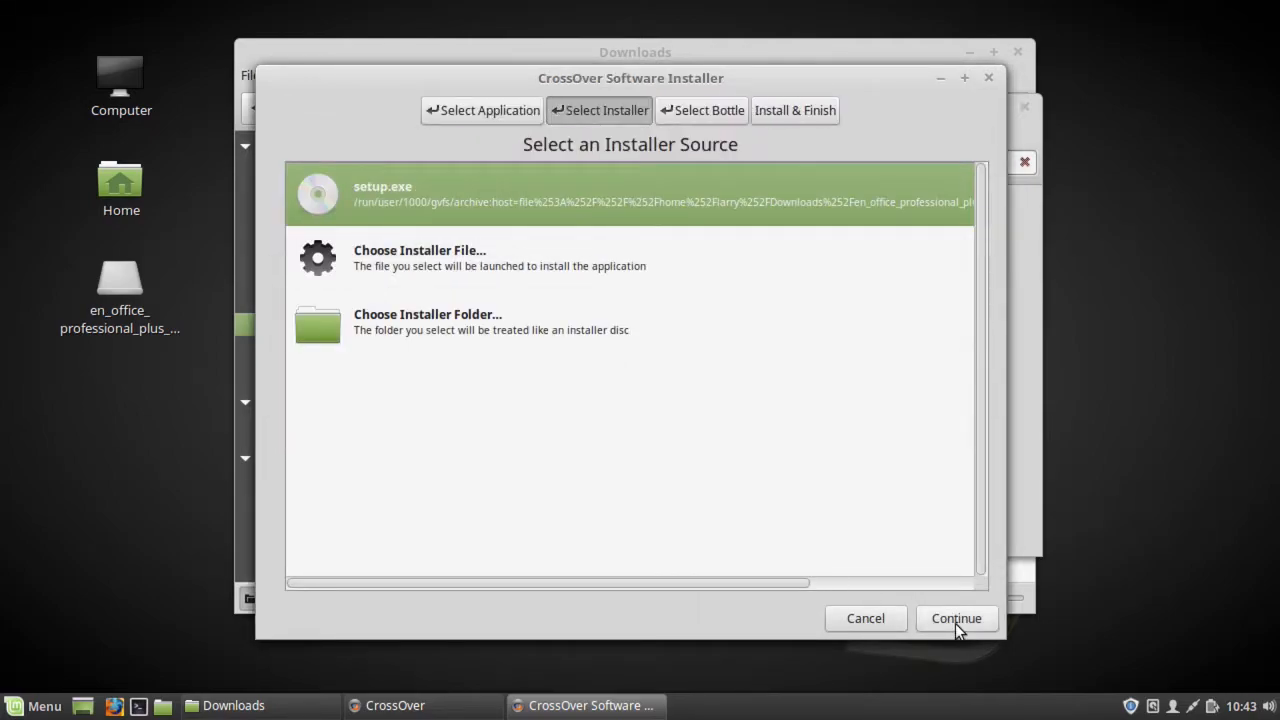
left_click(951, 621)
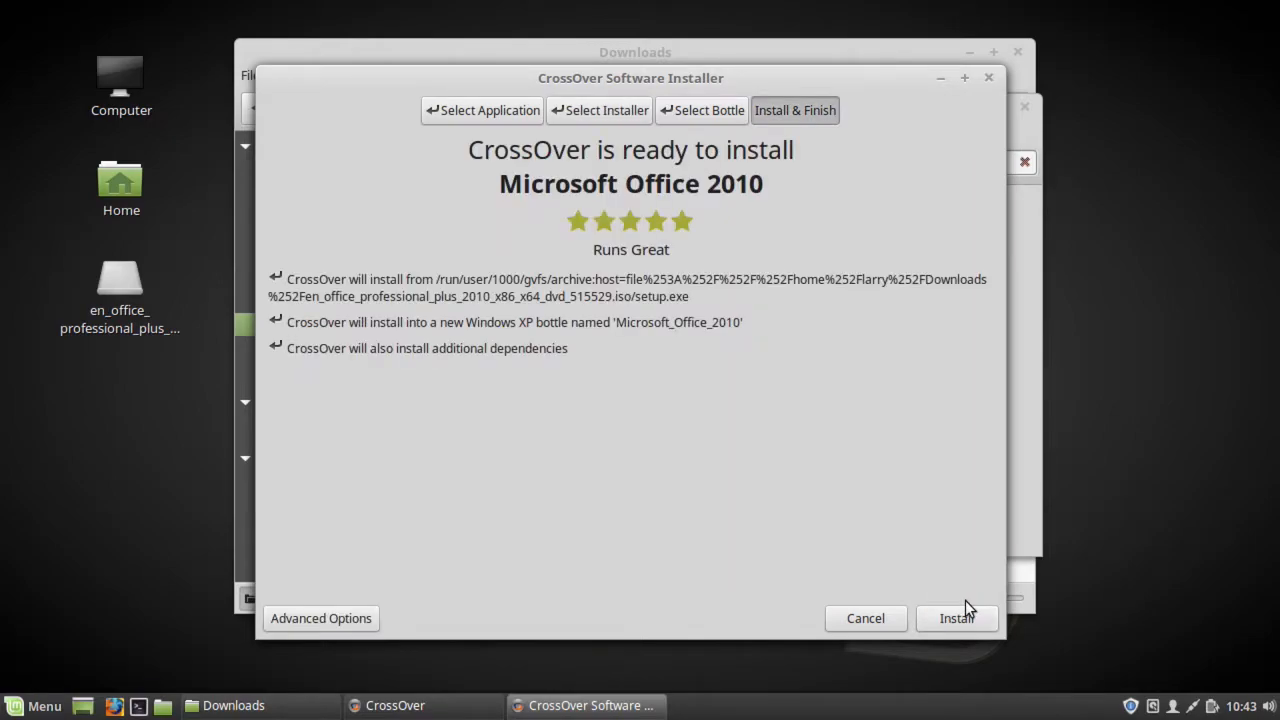
Start the Microsoft Office 2010 installation, choosing to try CrossOver as a trial and accepting the font license agreement
left_click(955, 617)
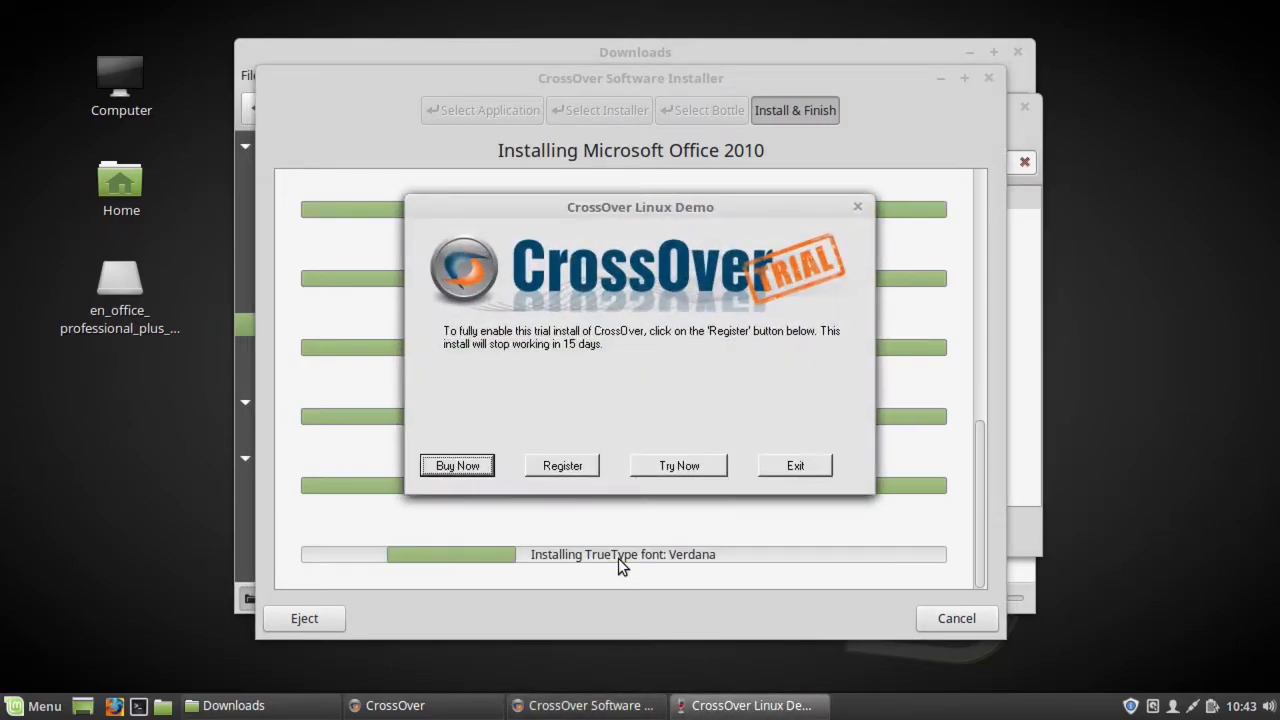
left_click(680, 469)
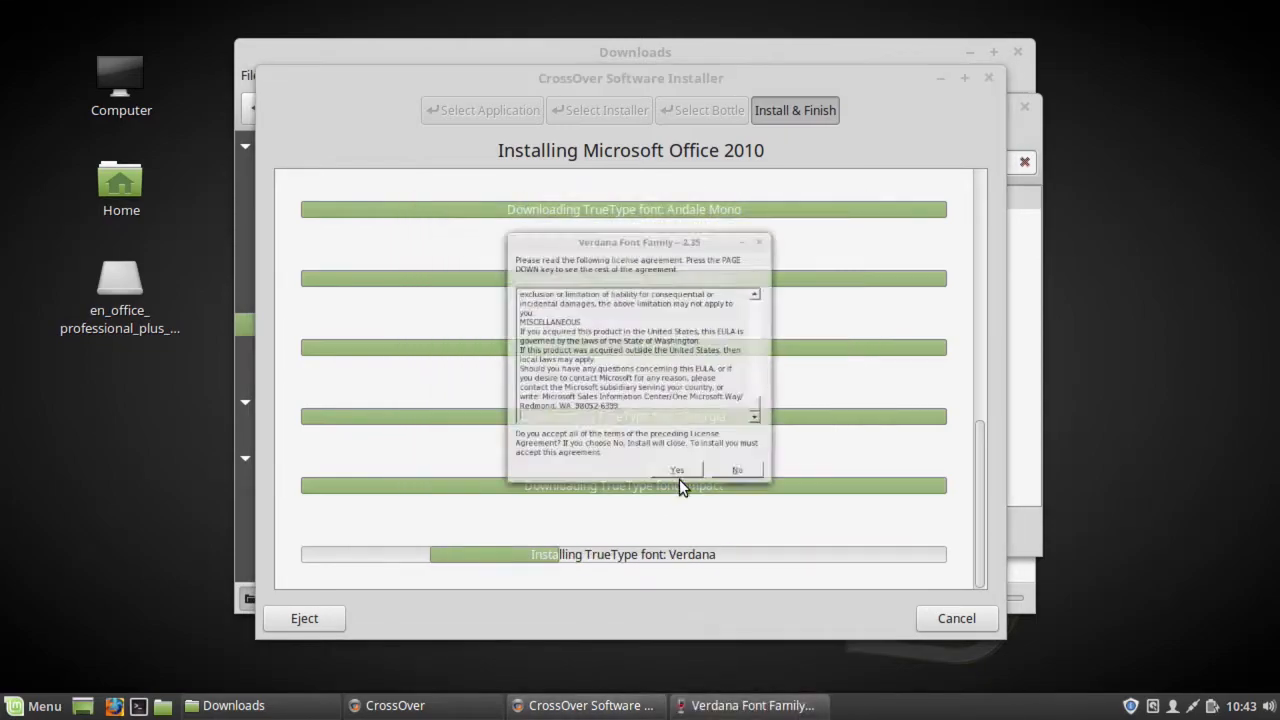
left_click(685, 513)
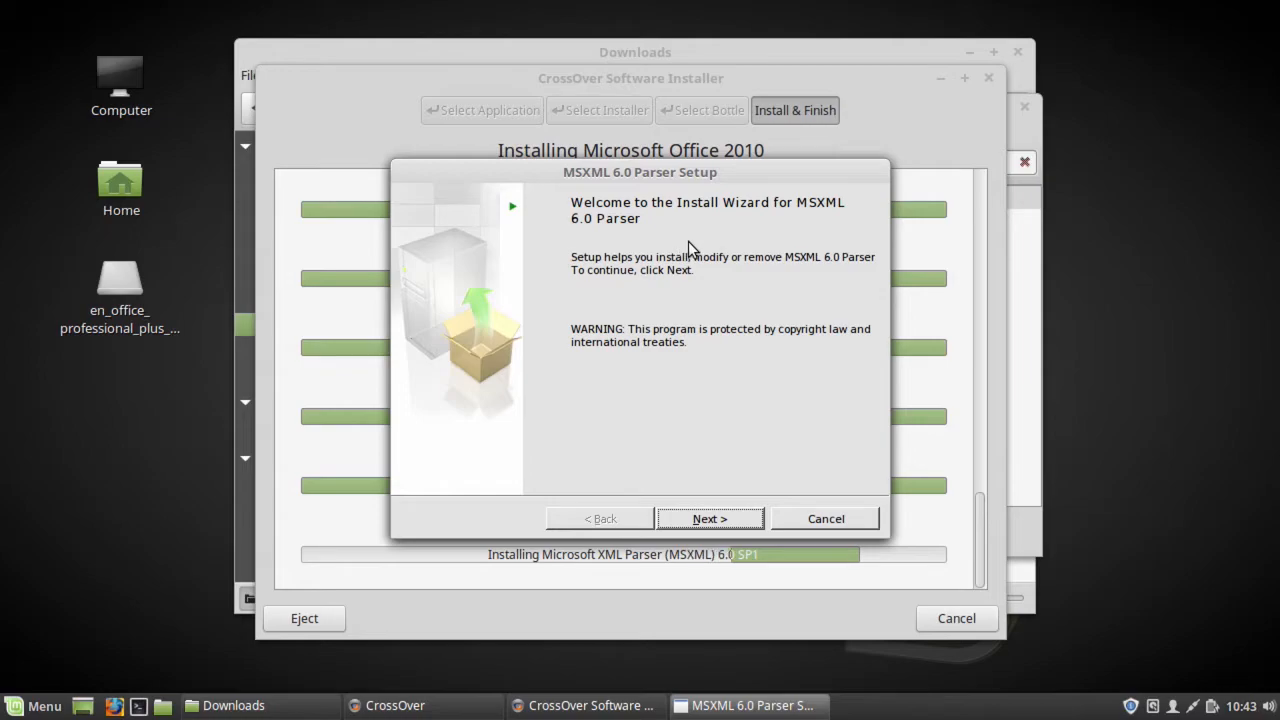
Accept the license terms in the MSXML 6.0 Parser setup and continue to the registration information
left_click(710, 518)
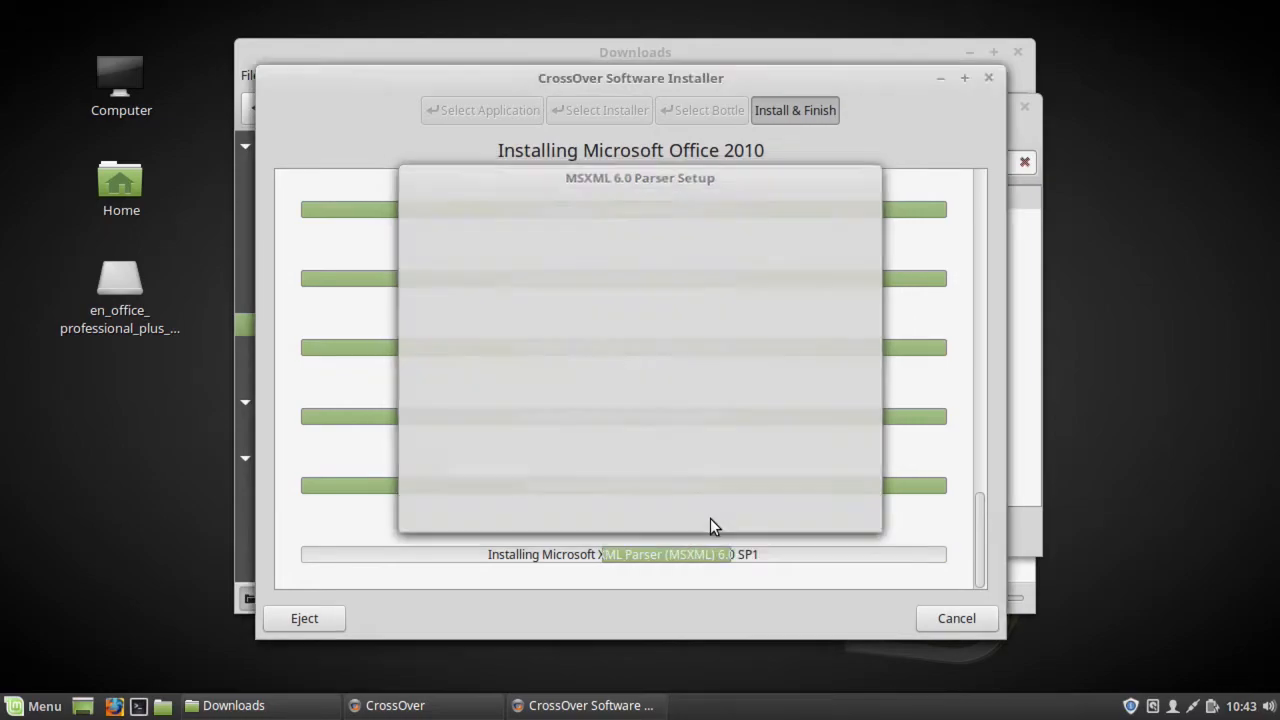
left_click(486, 447)
left_click(716, 518)
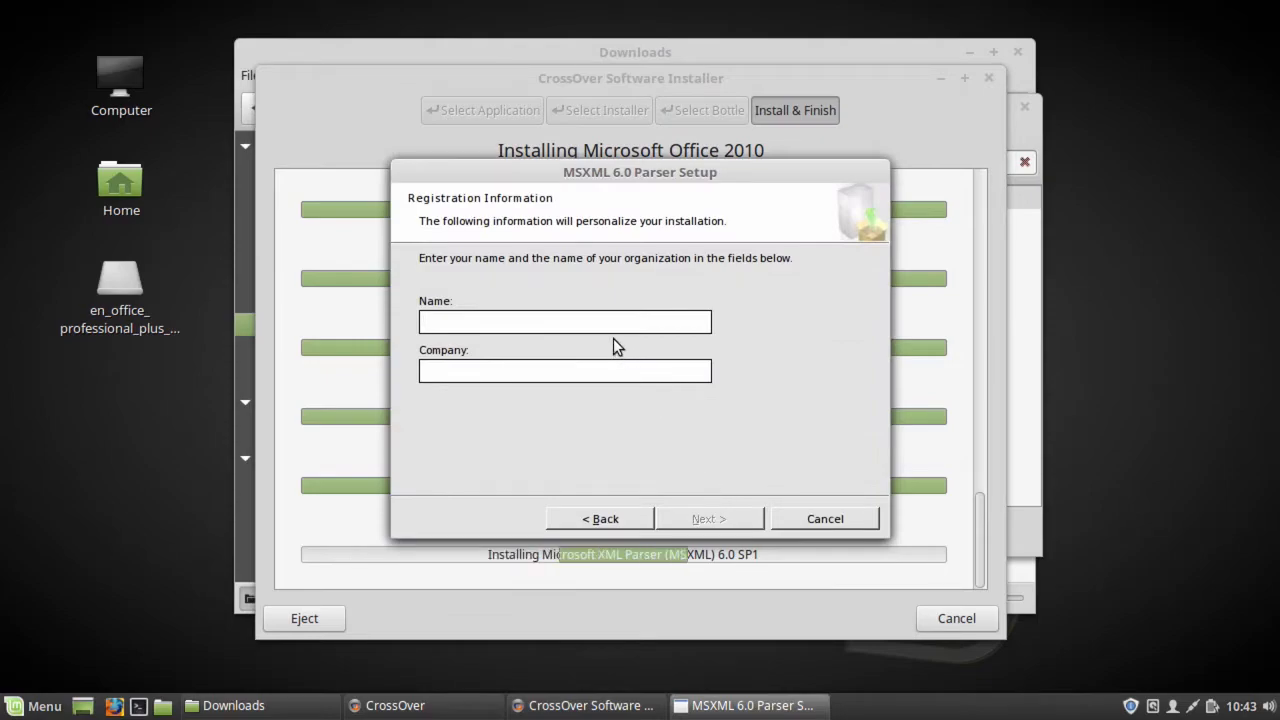
Register MSXML 6.0 Parser with the full name and the company Makernet Labs, and continue to the installation
left_click(616, 322)
type("Lar")
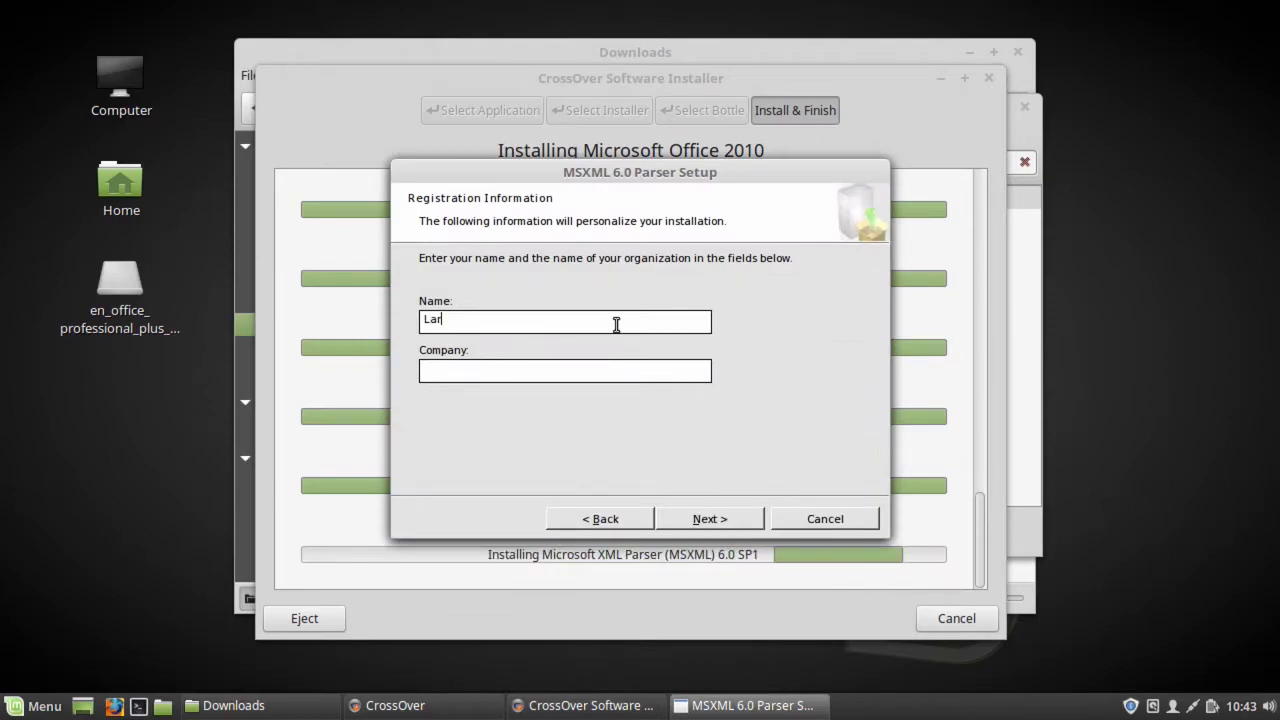
type("ry Apolonio")
key("Tab")
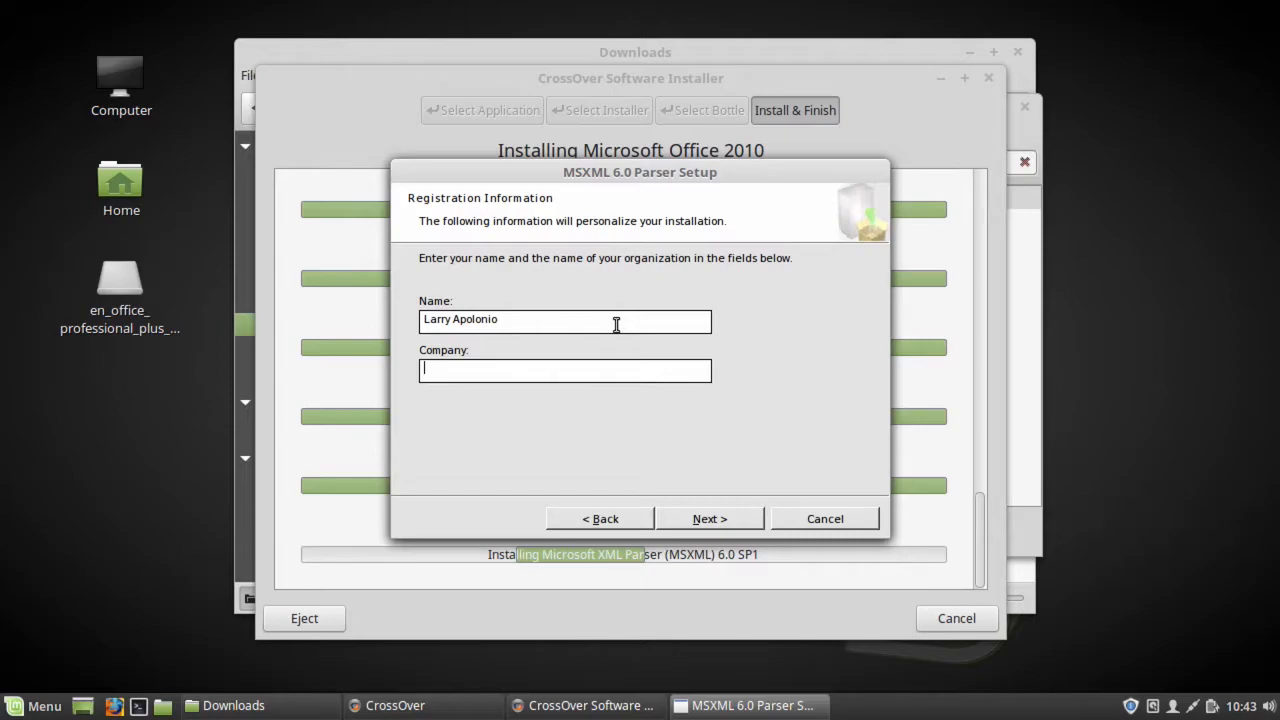
type("Makernet Labs")
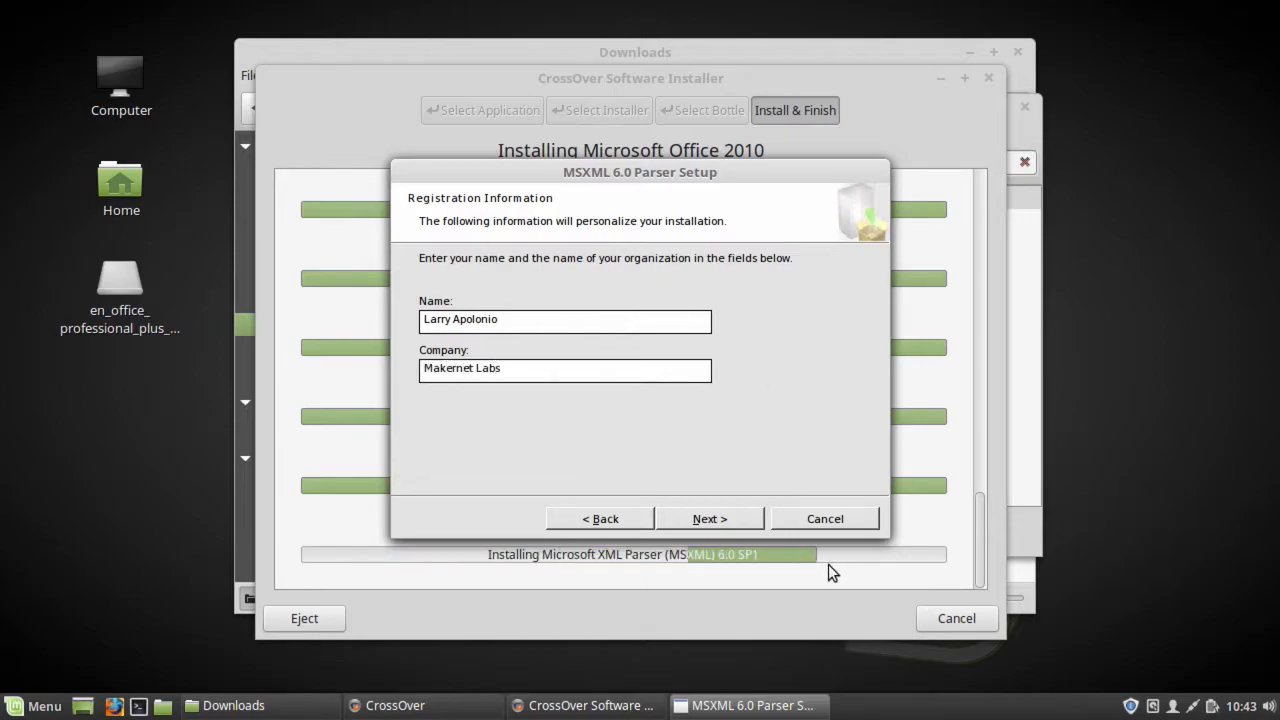
left_click(732, 517)
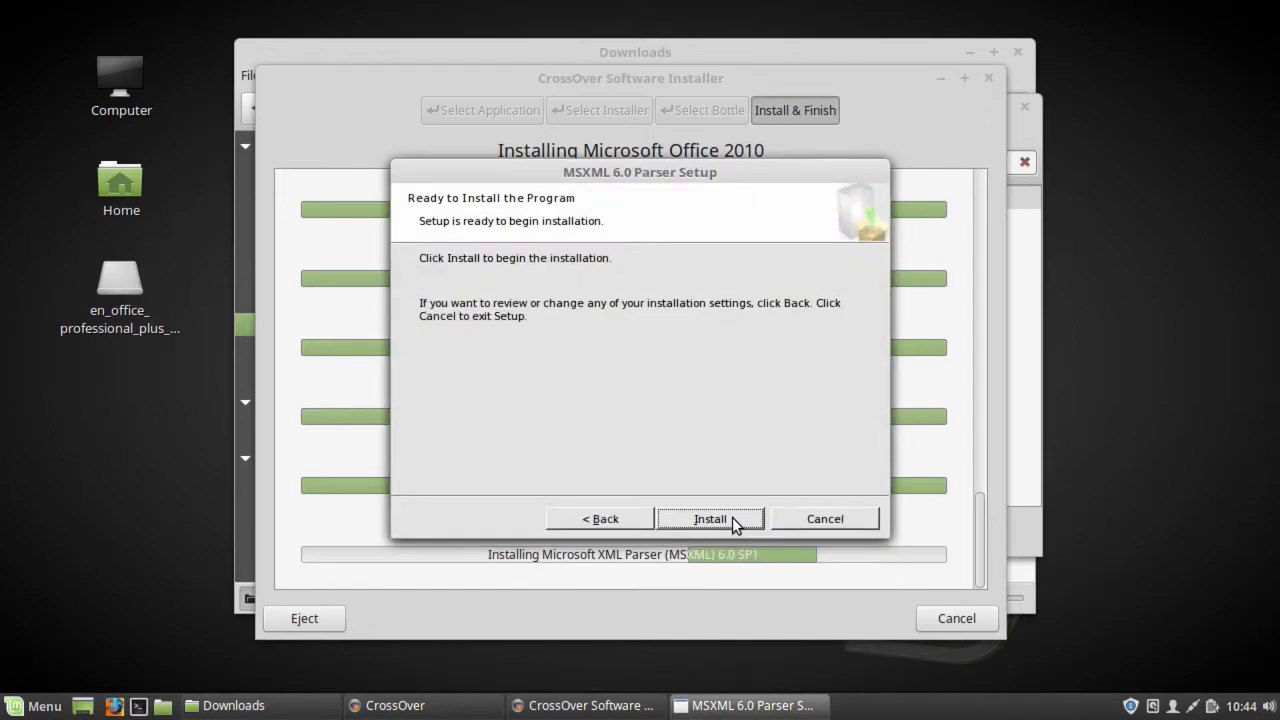
Install MSXML 6.0 Parser and finish its setup, and skip the Microsoft Office 2010 step of the installation
left_click(732, 517)
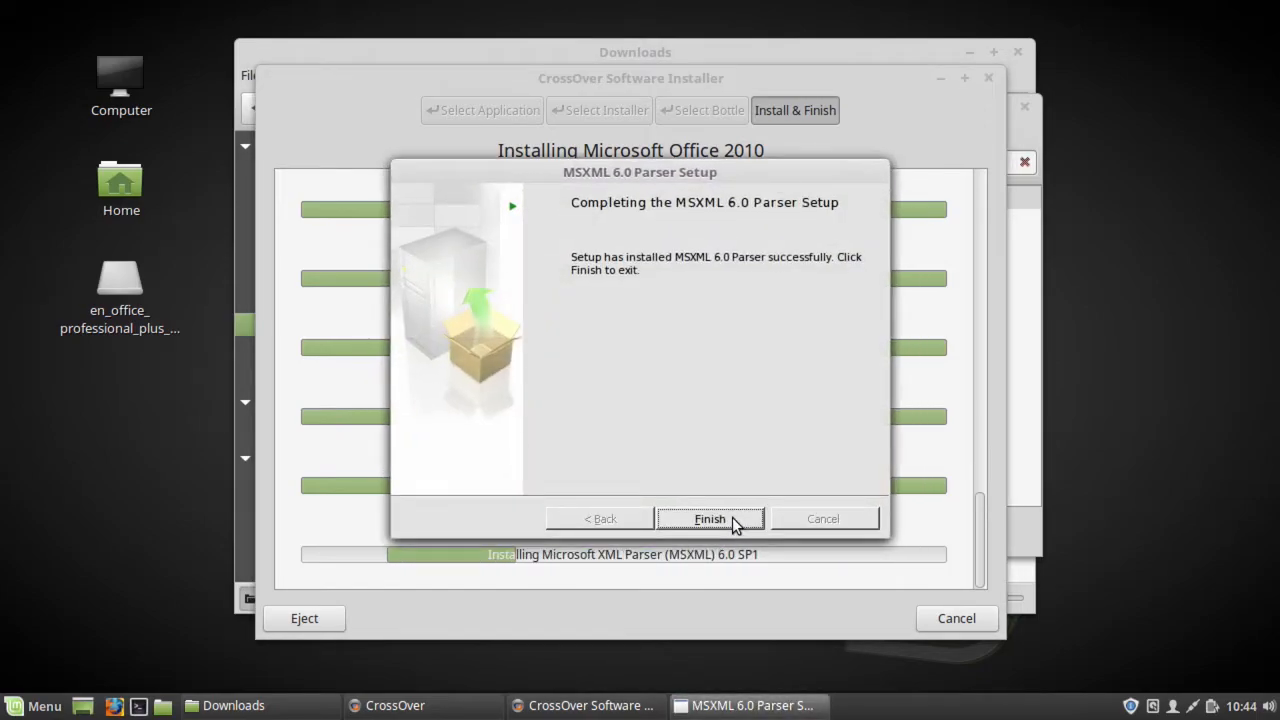
left_click(732, 517)
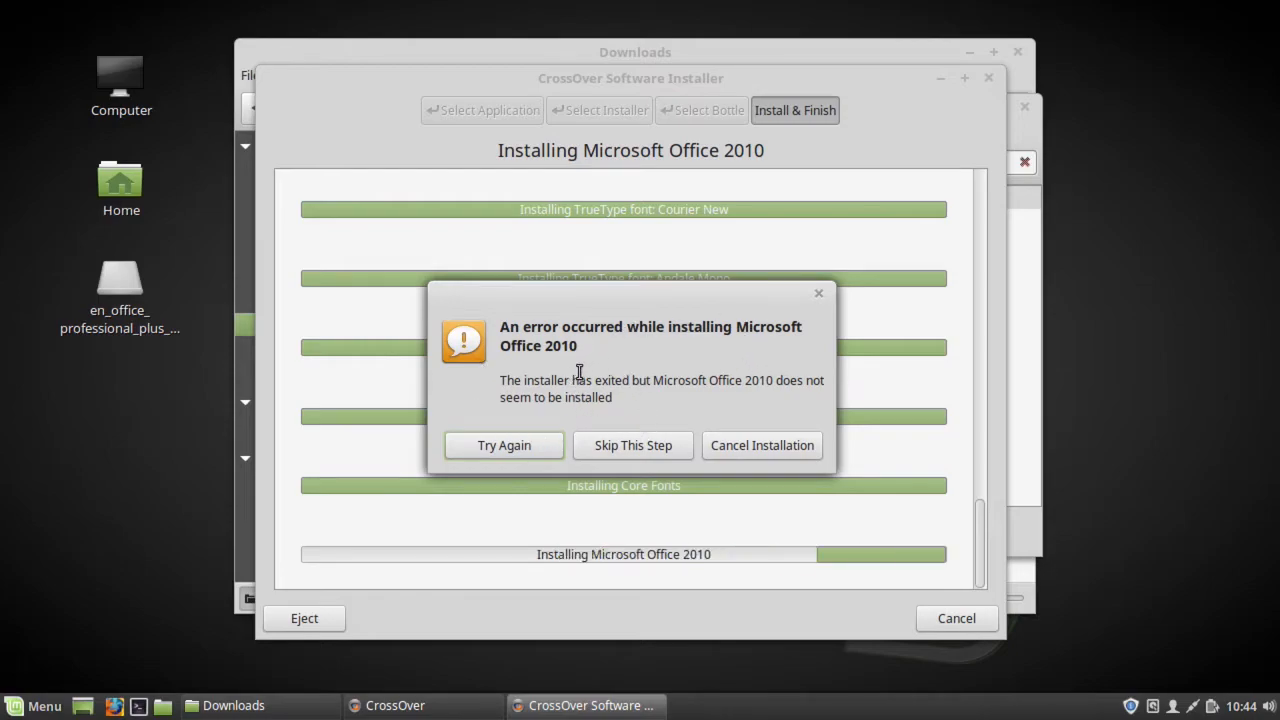
left_click(631, 448)
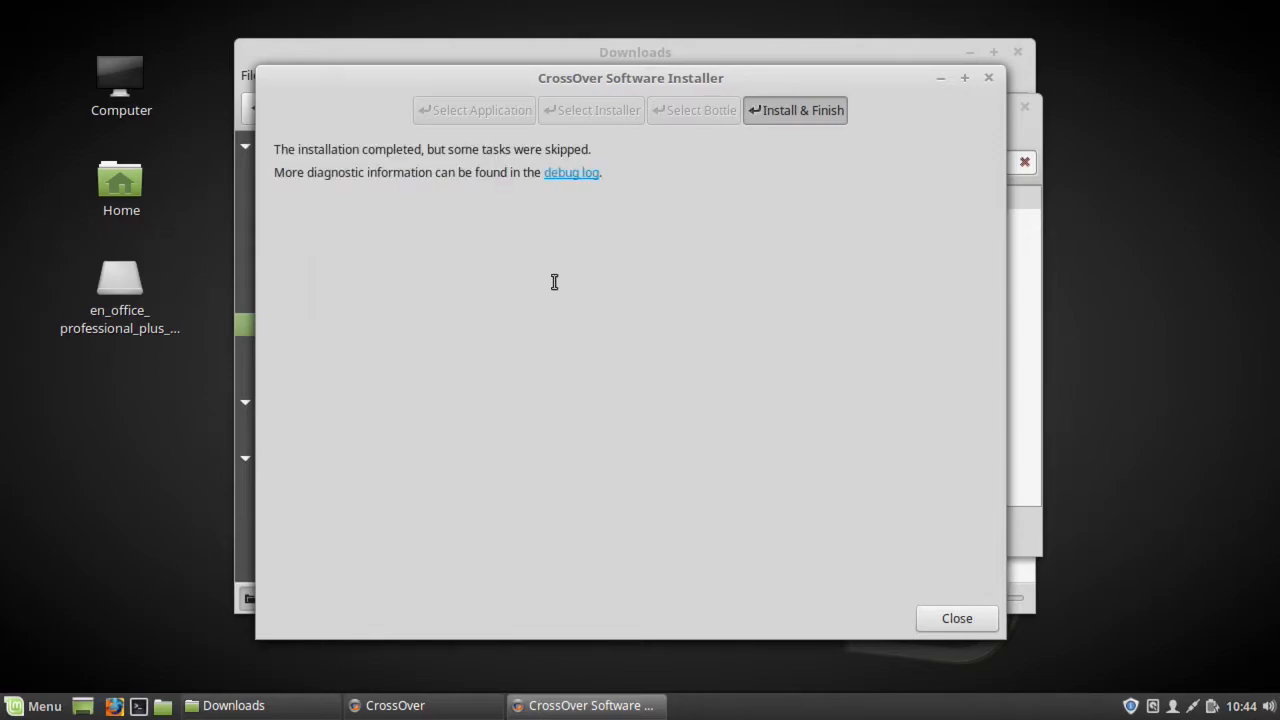
Open the debug log of the Office 2010 installation and examine which 32-bit libraries are missing
left_click(571, 176)
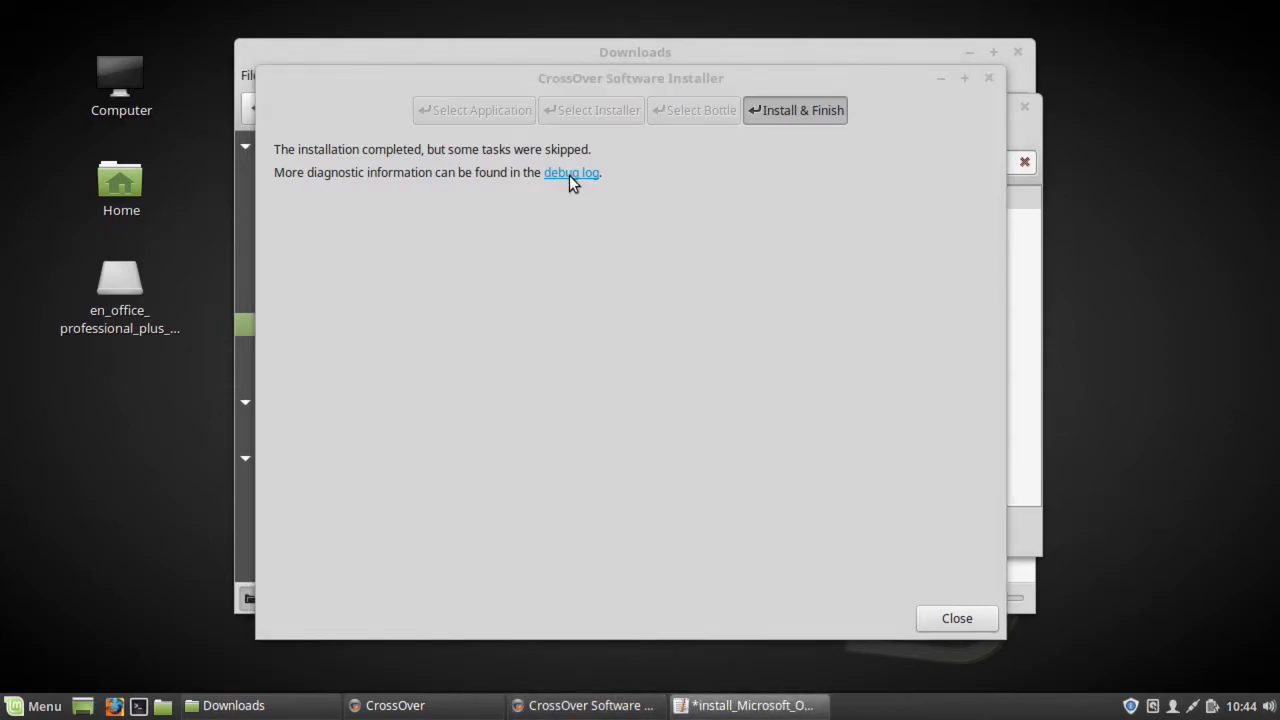
scroll(580, 350, "down", 5)
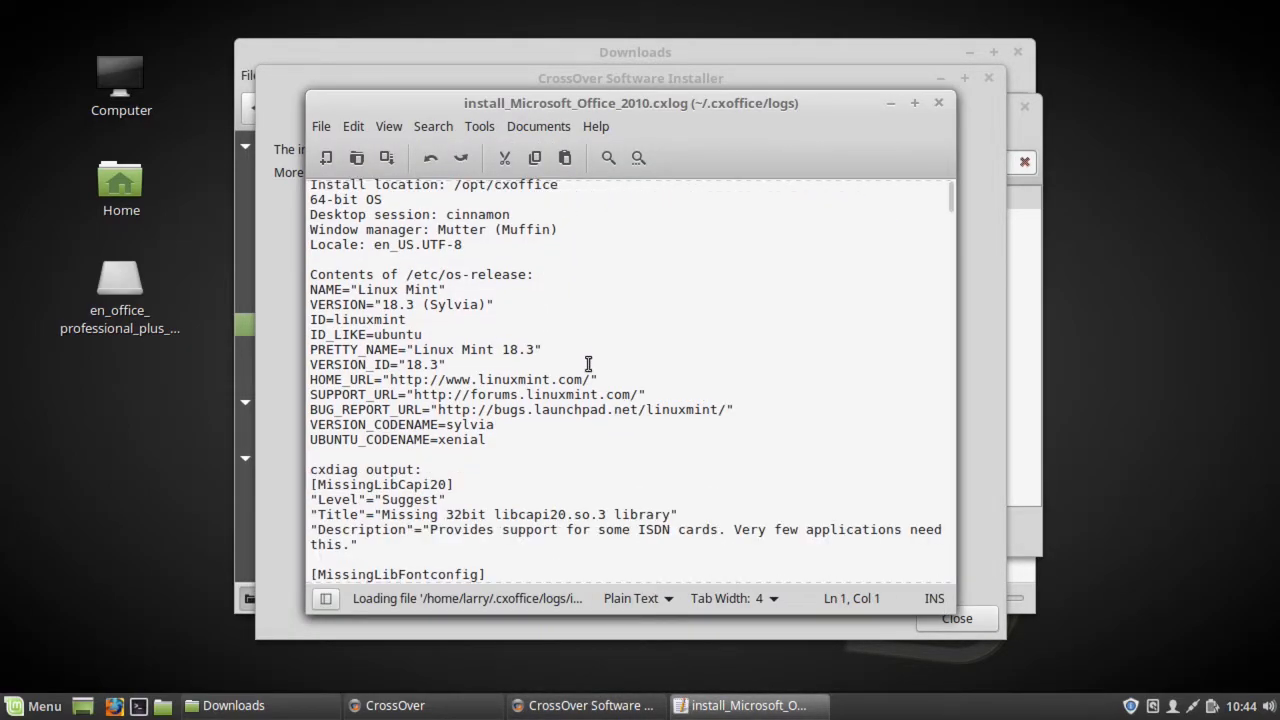
left_click(380, 366)
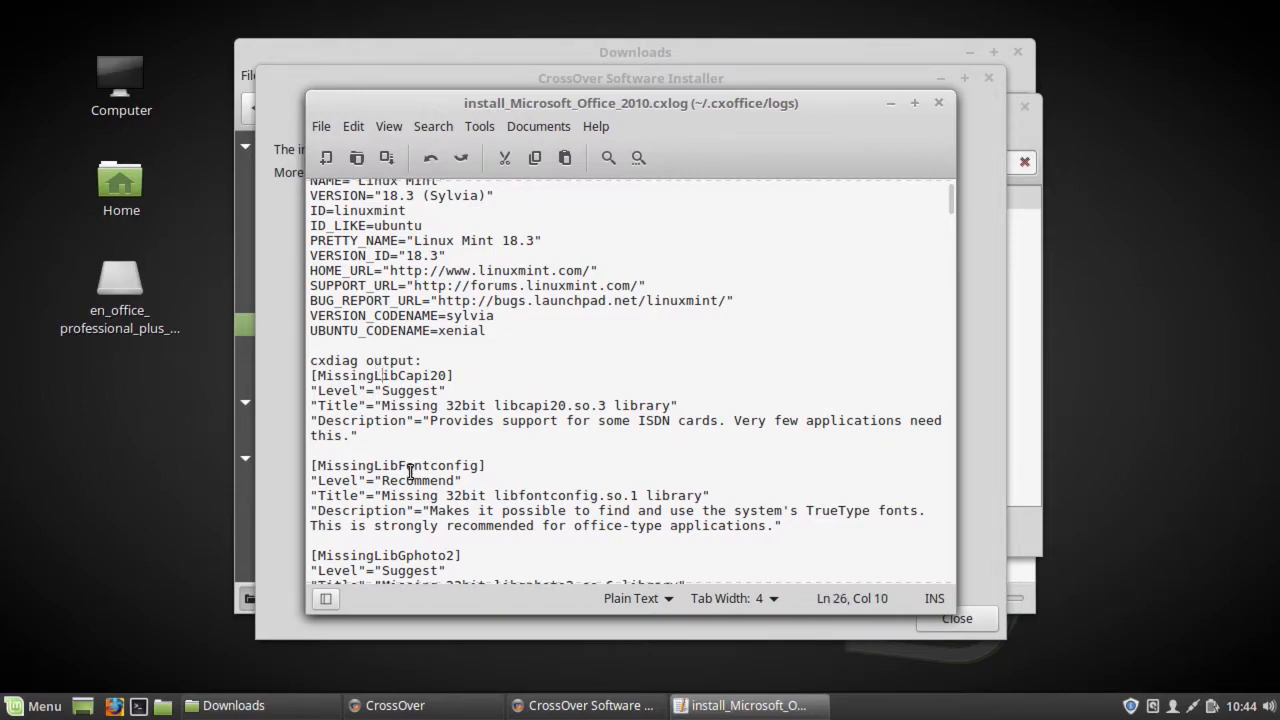
scroll(453, 497, "down", 4)
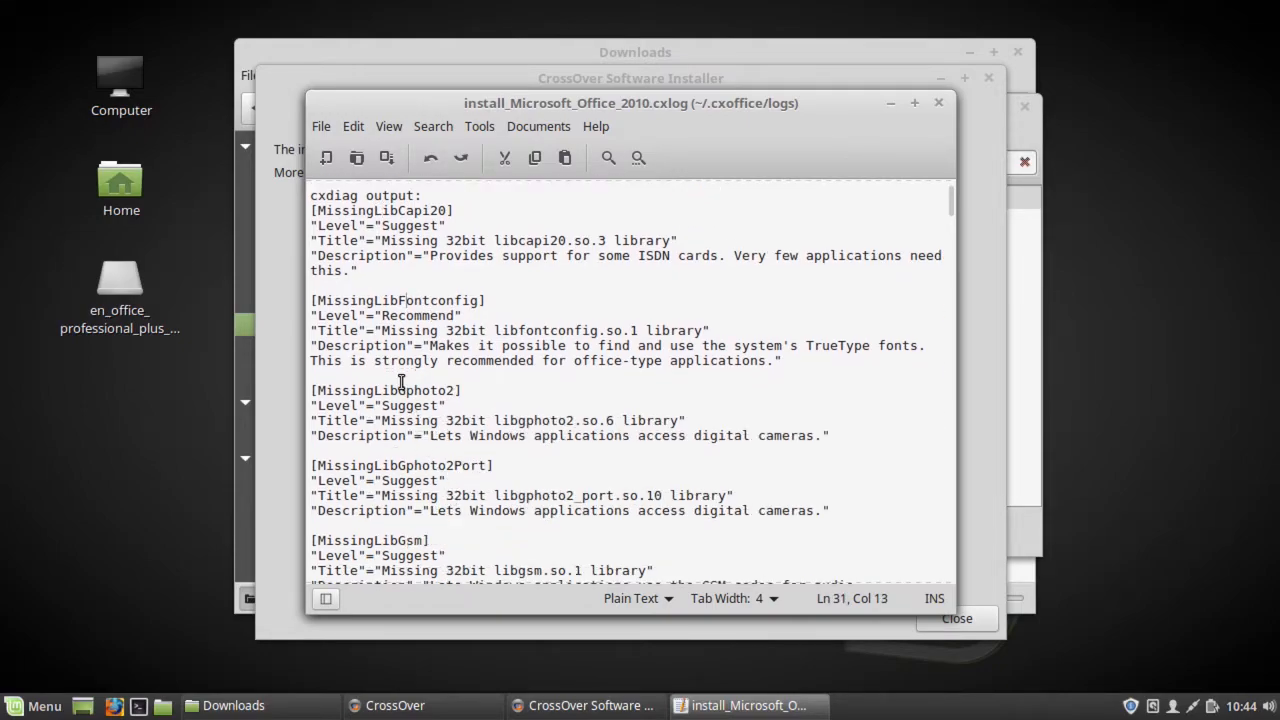
left_click(386, 467)
left_click(380, 540)
scroll(595, 482, "down", 6)
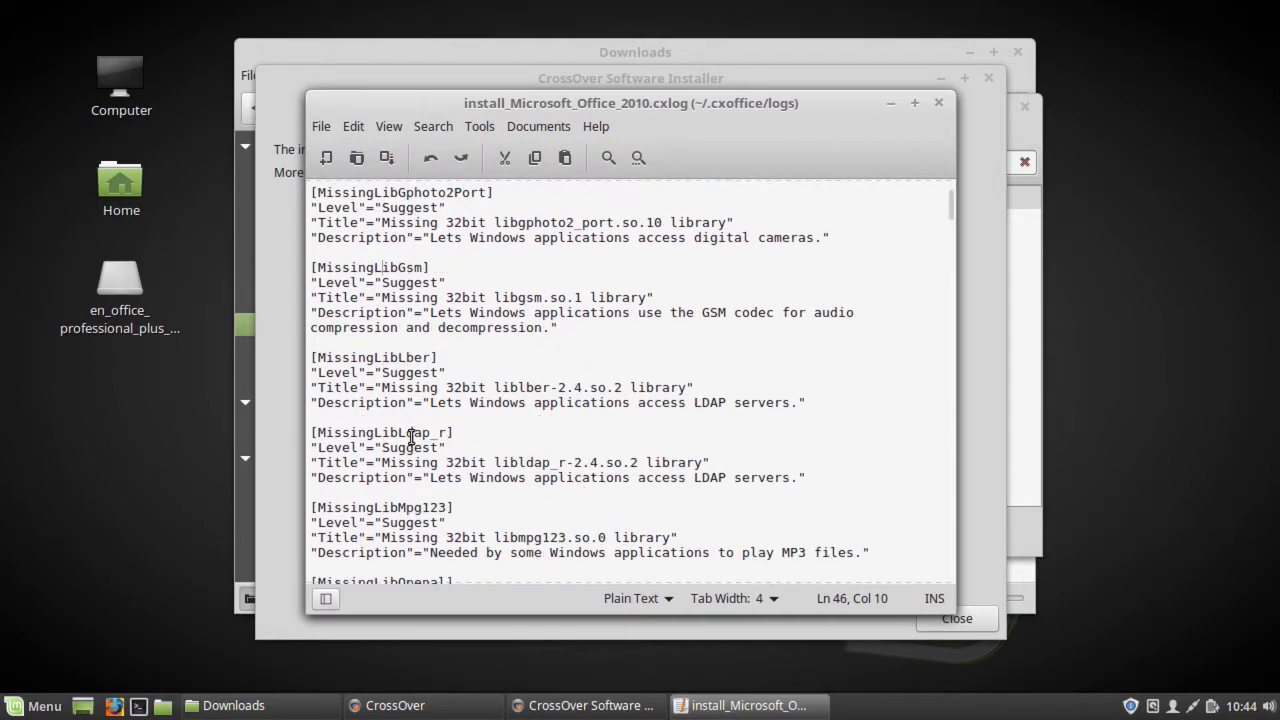
left_click_drag(439, 436, 317, 434)
left_click_drag(418, 357, 335, 357)
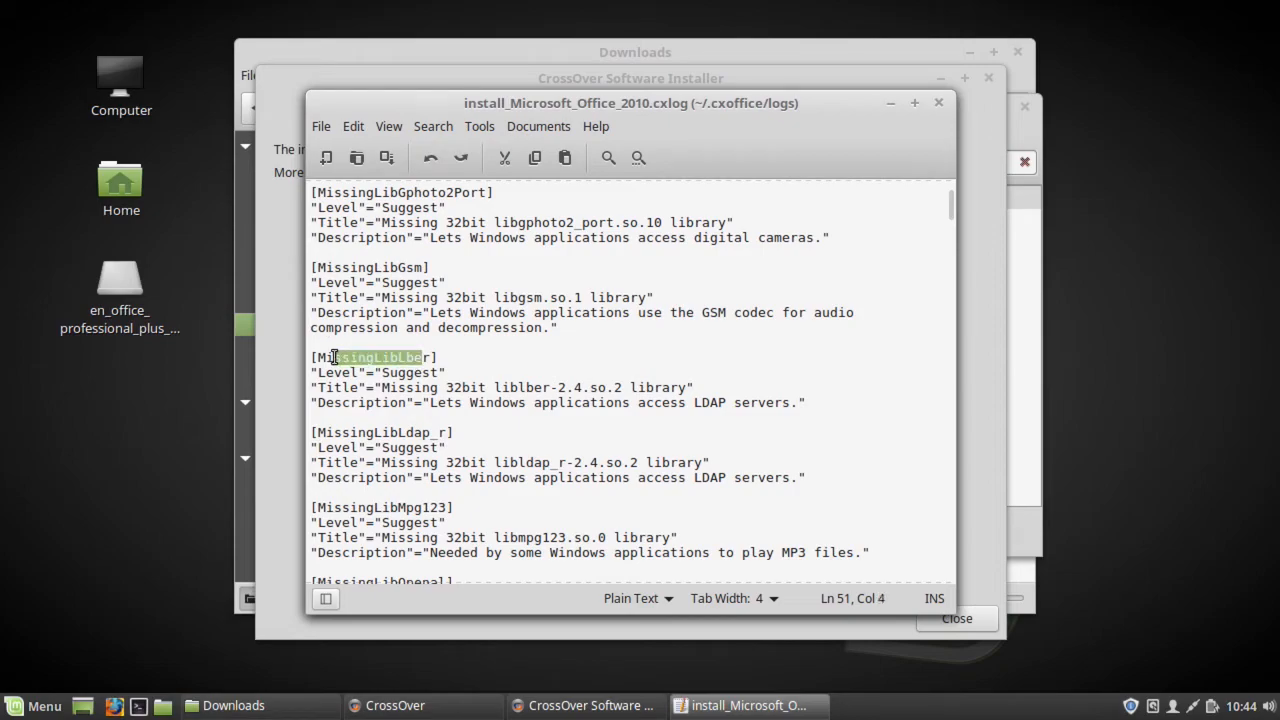
left_click(514, 453)
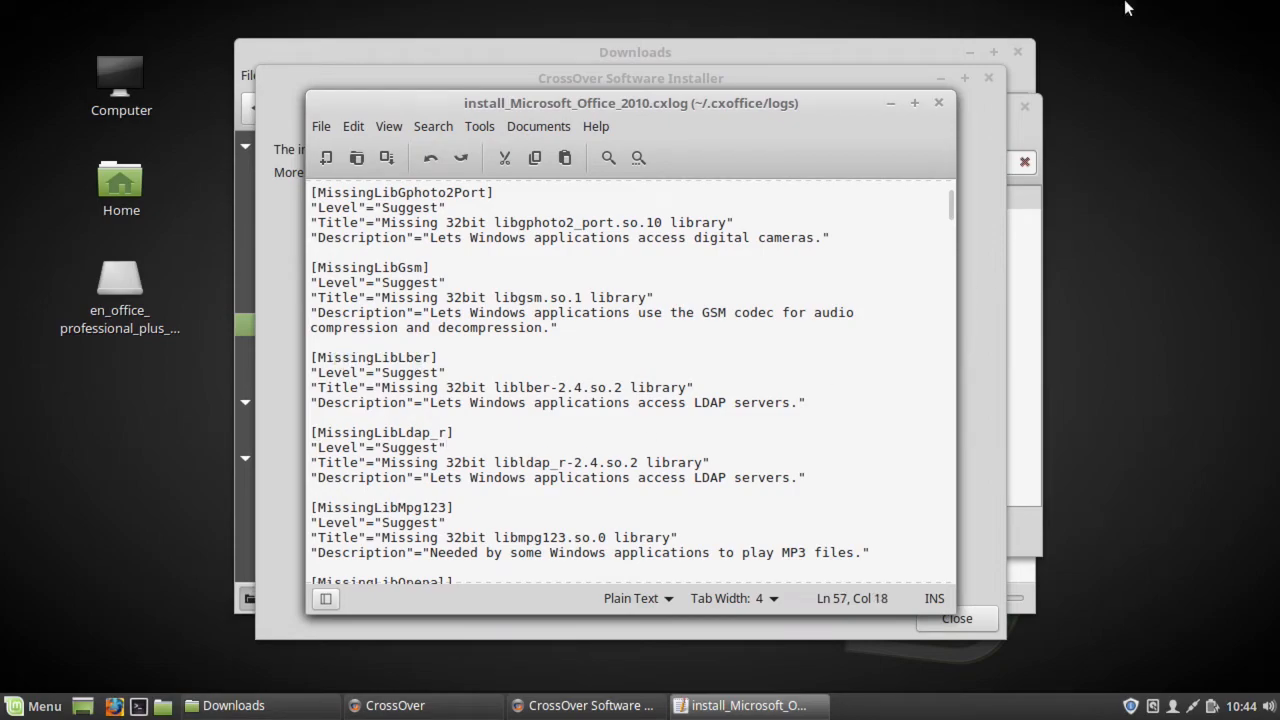
left_click(940, 102)
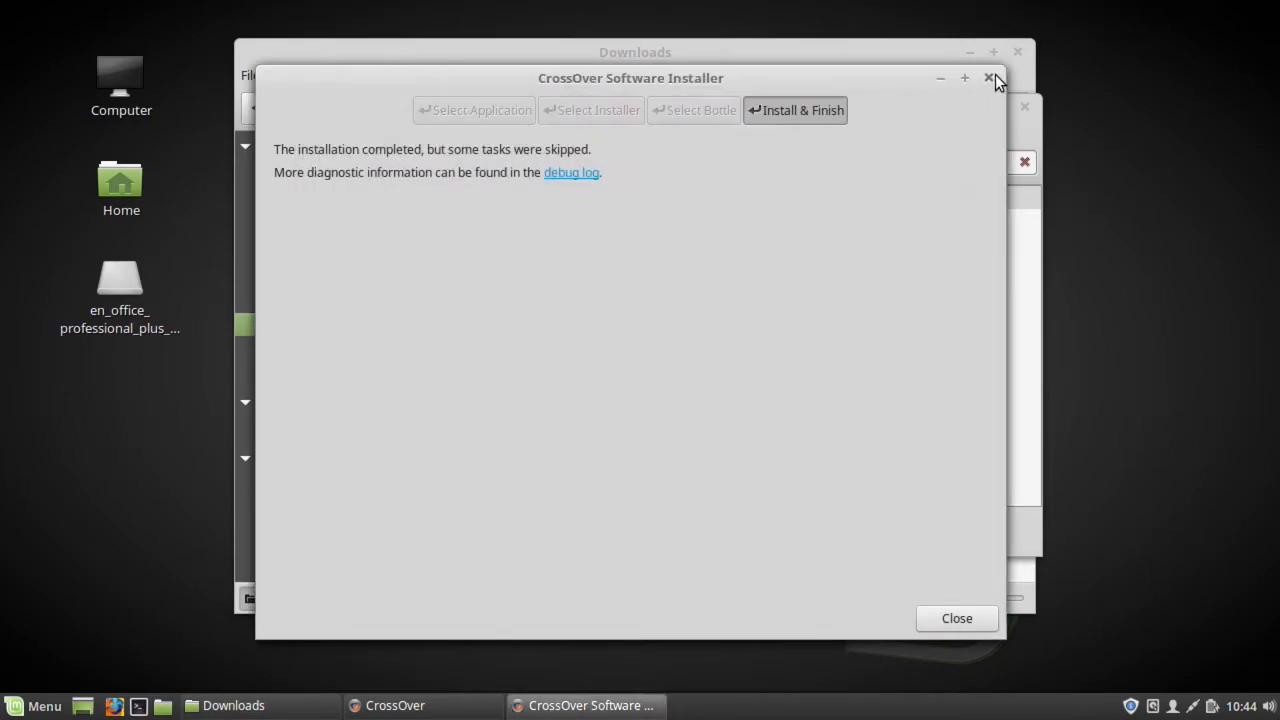
Close the CrossOver windows and open a terminal in the Downloads directory, keeping the folder's files in view
left_click(994, 76)
left_click(1024, 107)
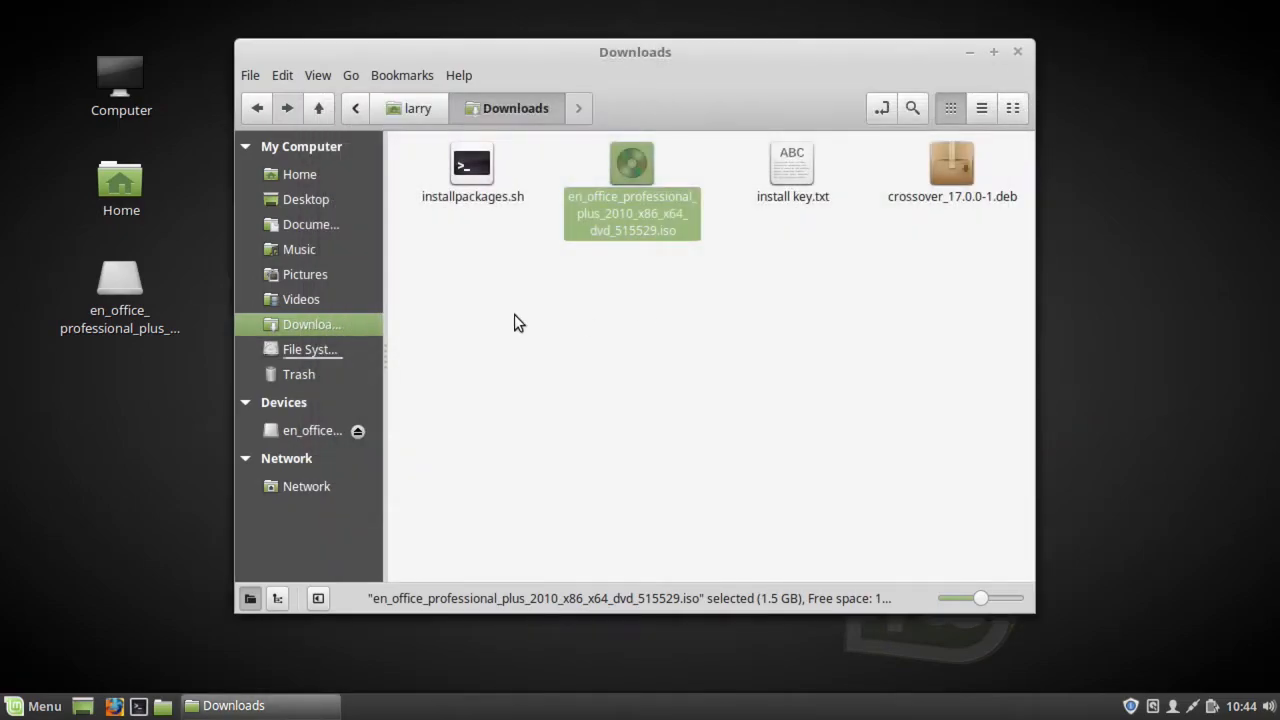
left_click(139, 706)
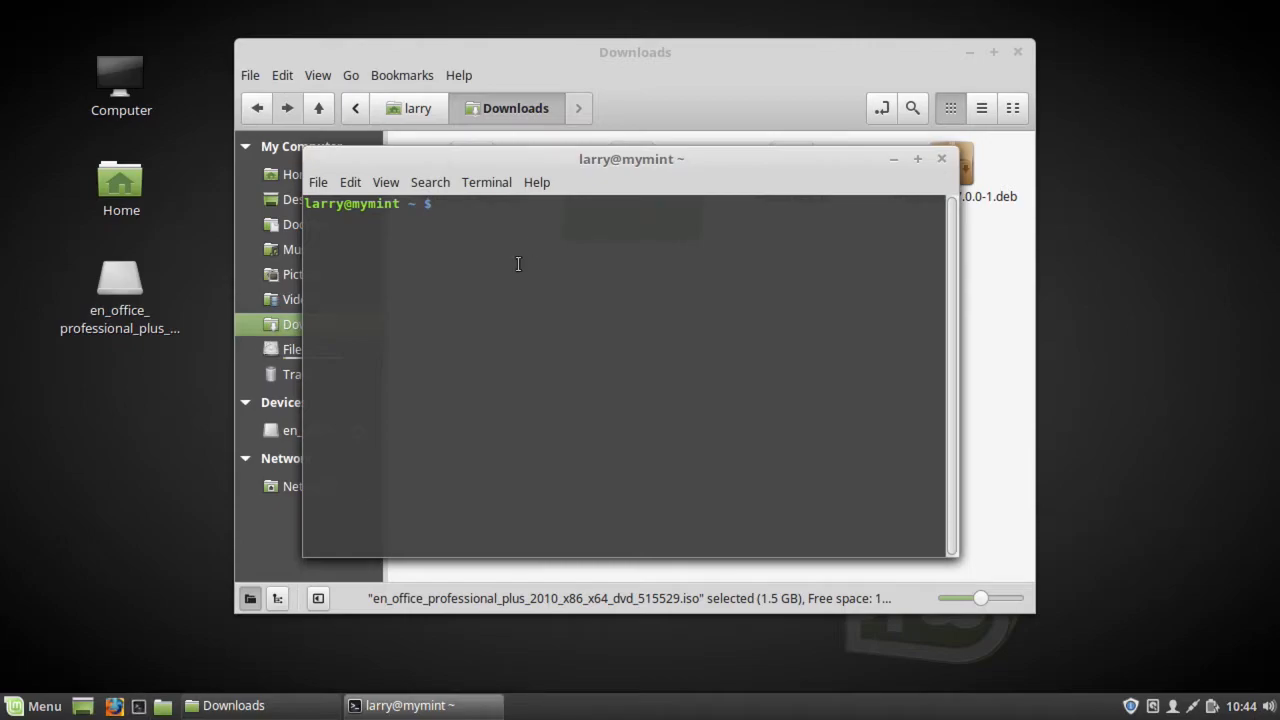
left_click_drag(615, 158, 711, 270)
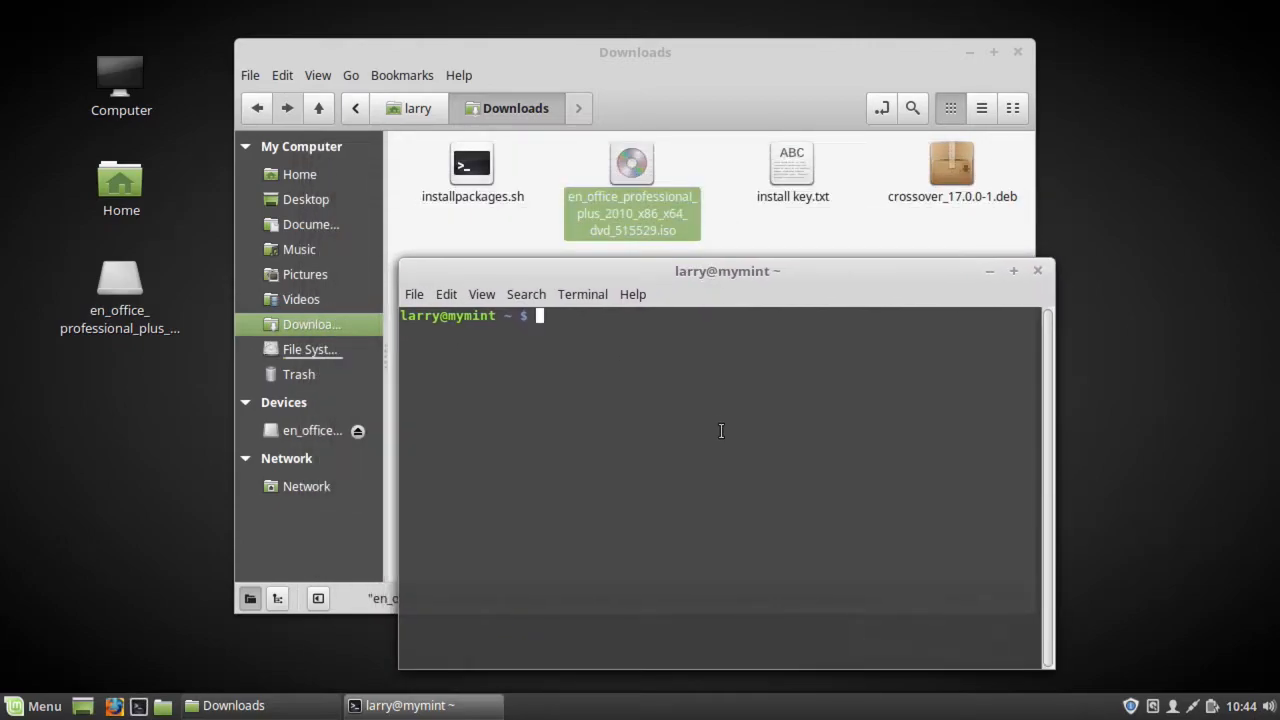
type("cd Down")
key("Tab")
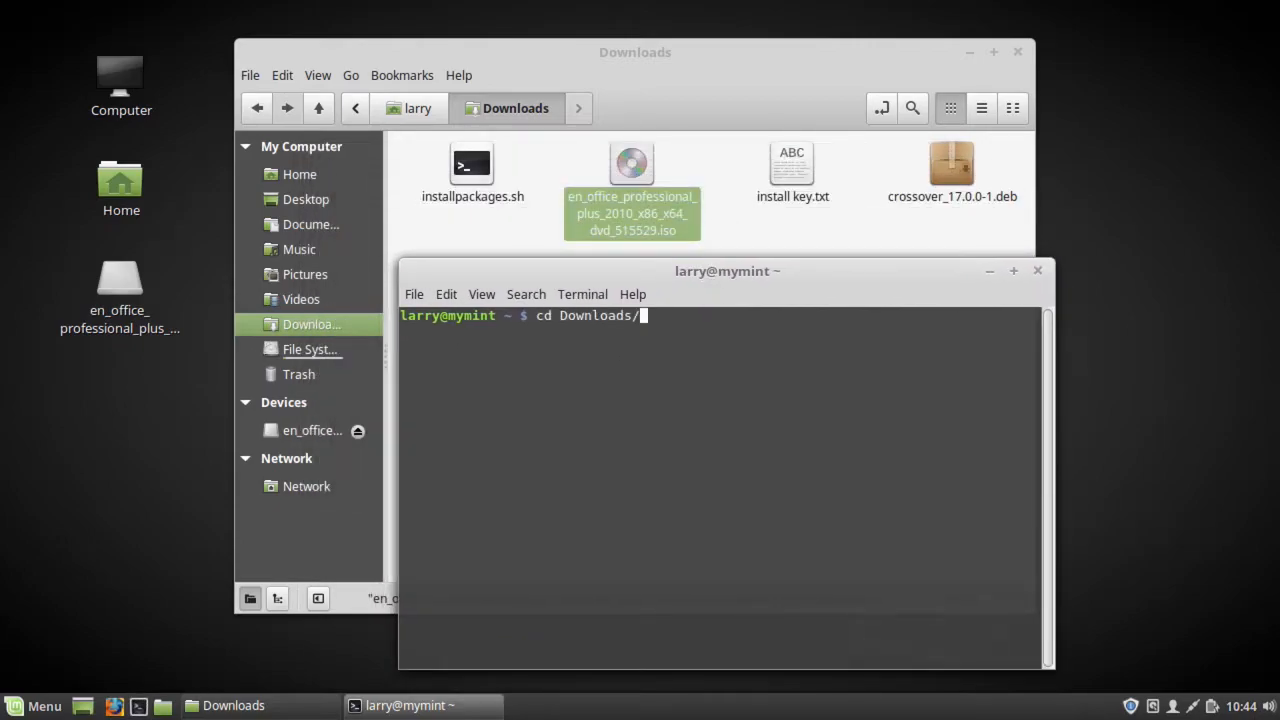
key("Return")
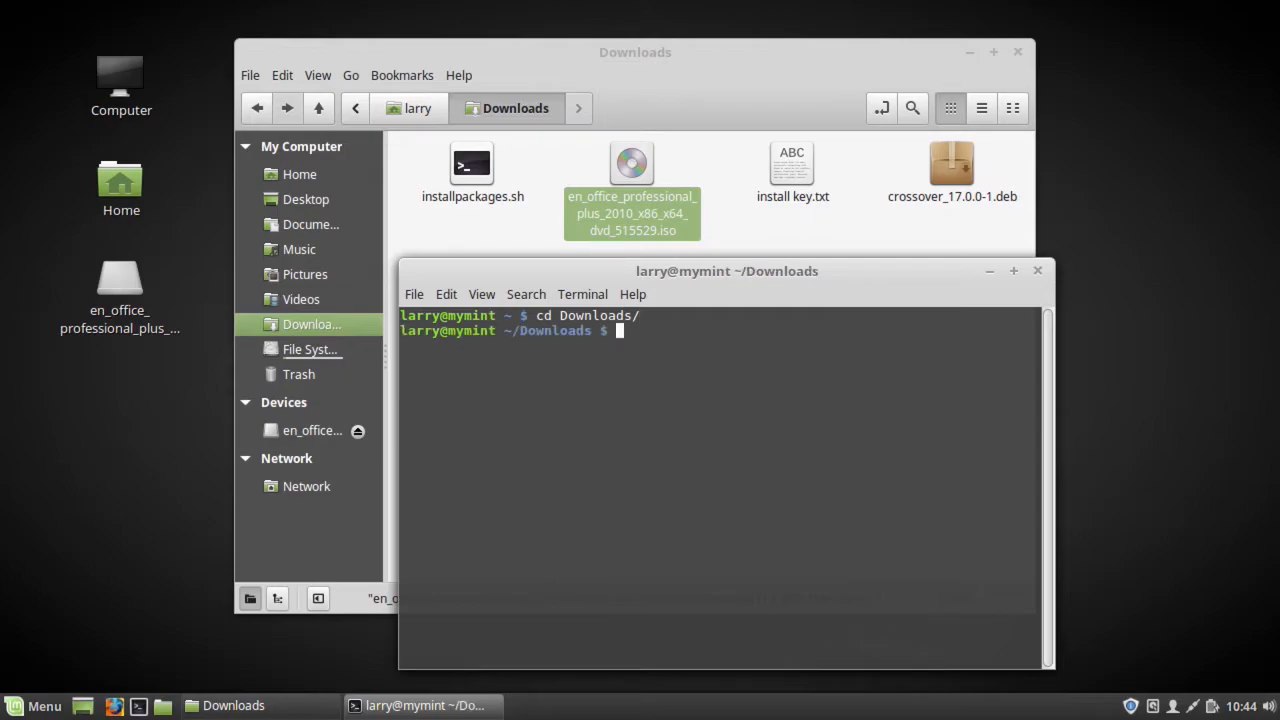
List the files in Downloads and run the installpackages.sh script with bash as superuser
type("ls")
key("Return")
type("sudo ")
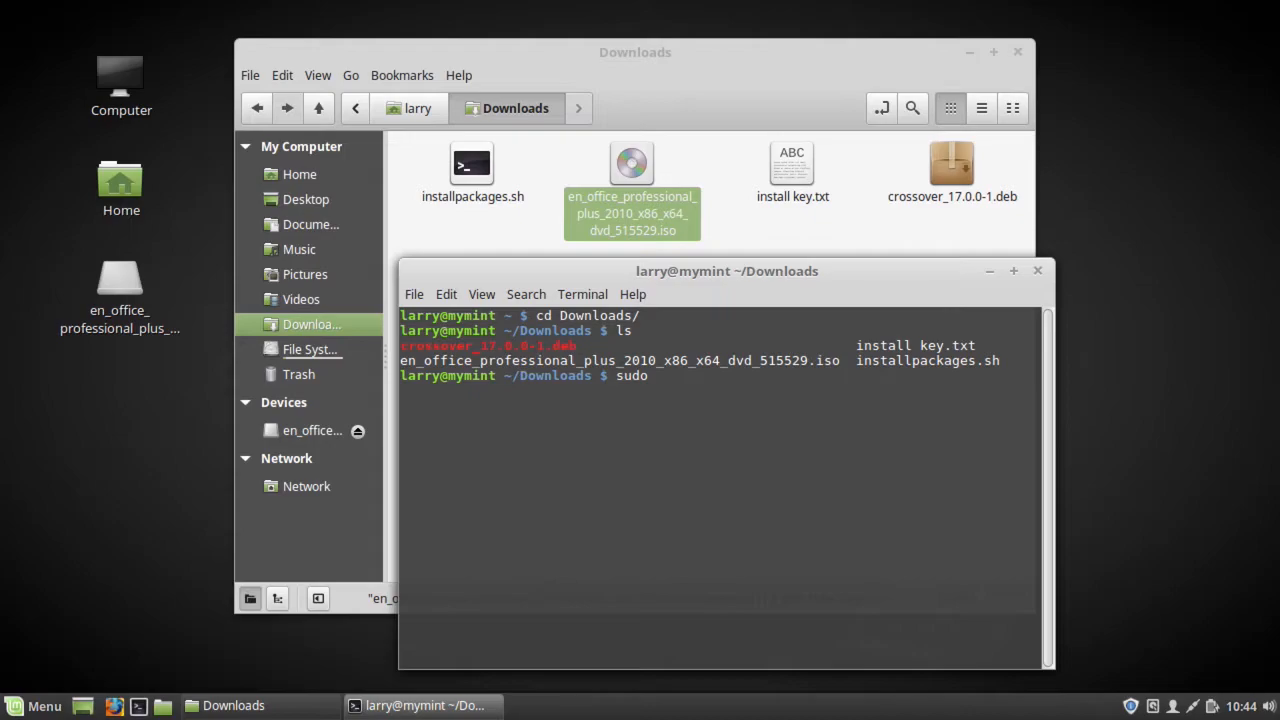
type("bash installp")
key("Tab")
key("Return")
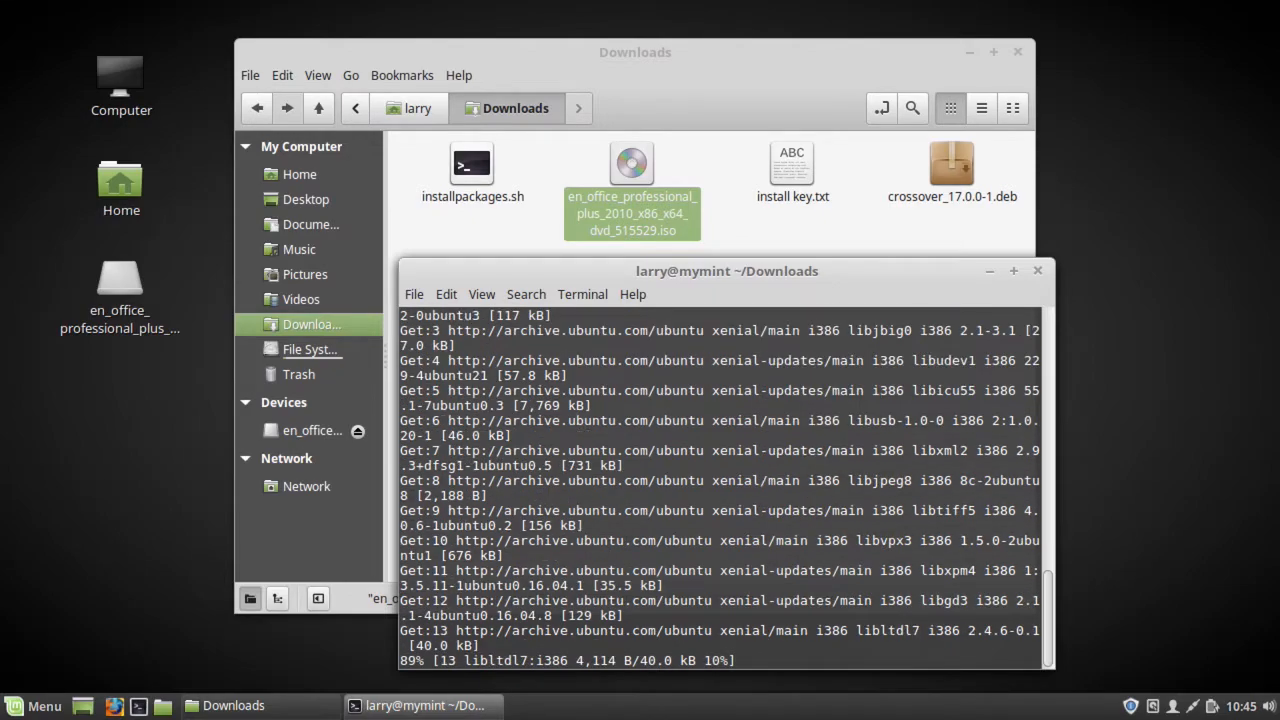
Open installpackages.sh for reading, review its i386 package installs and symbolic link command, and return to the terminal to follow the script
right_click(481, 178)
mouse_move(551, 225)
left_click(568, 192)
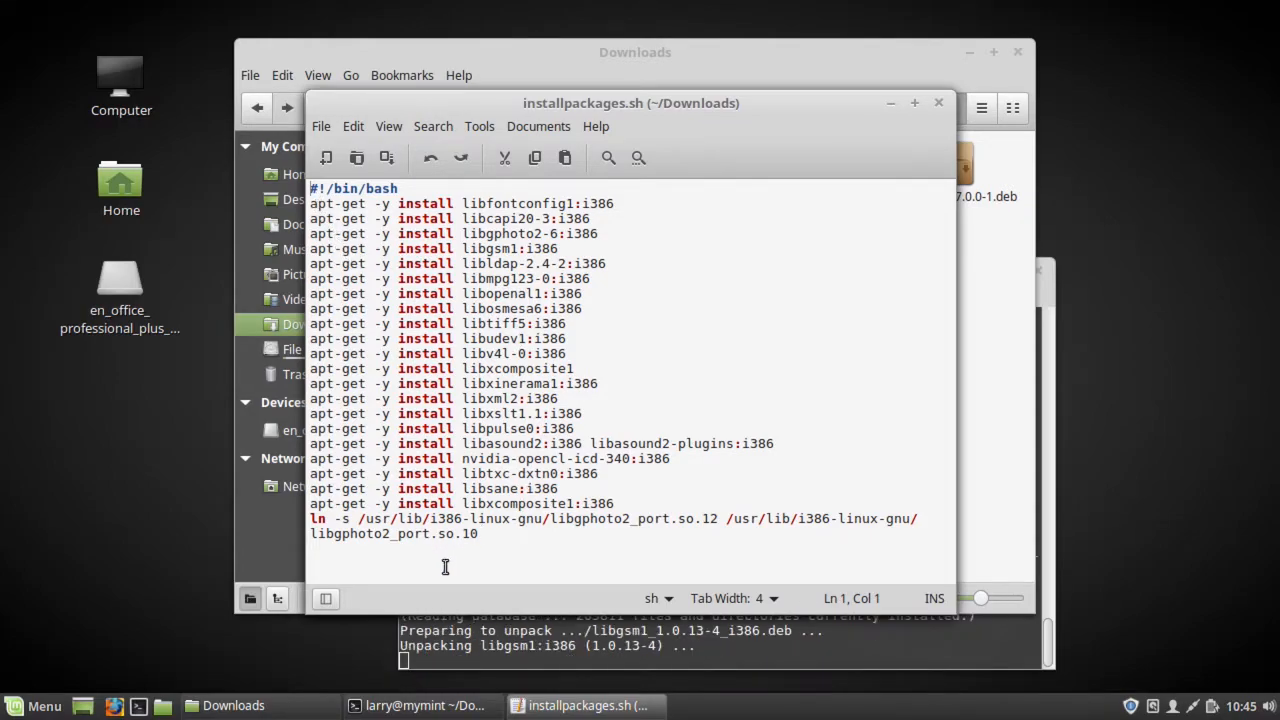
left_click_drag(614, 504, 310, 203)
left_click(514, 534)
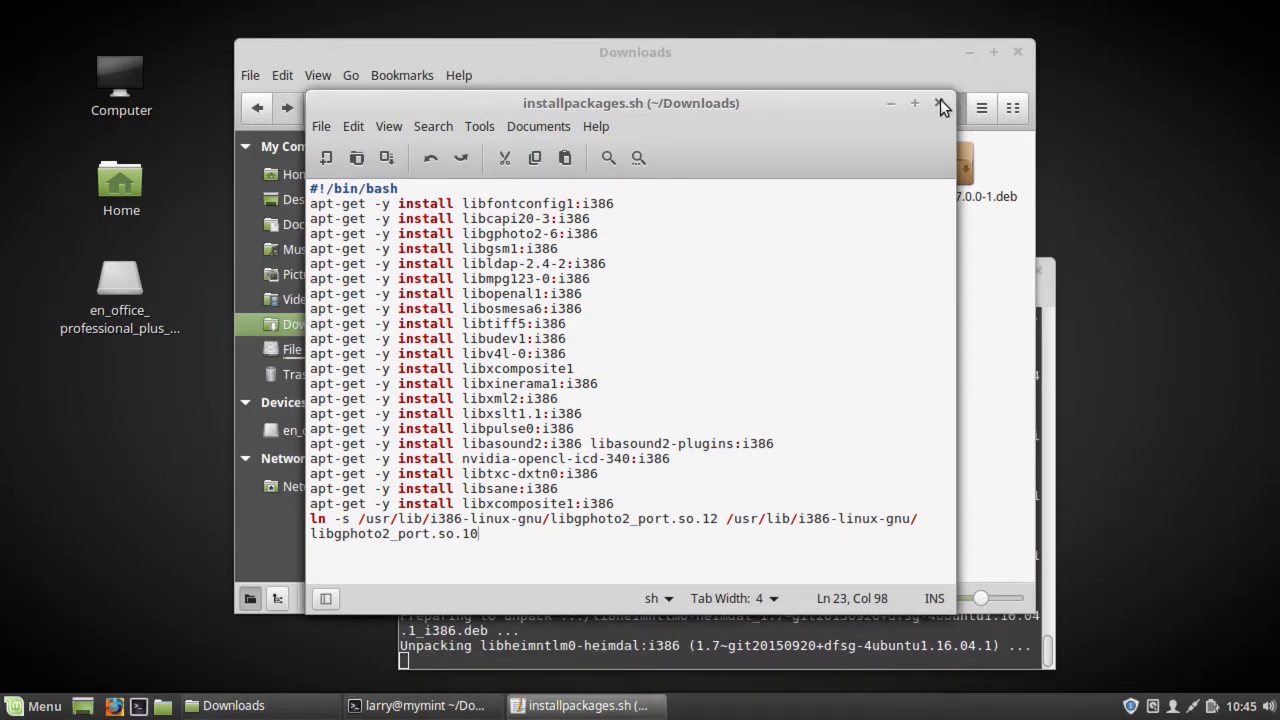
left_click(940, 104)
left_click(793, 655)
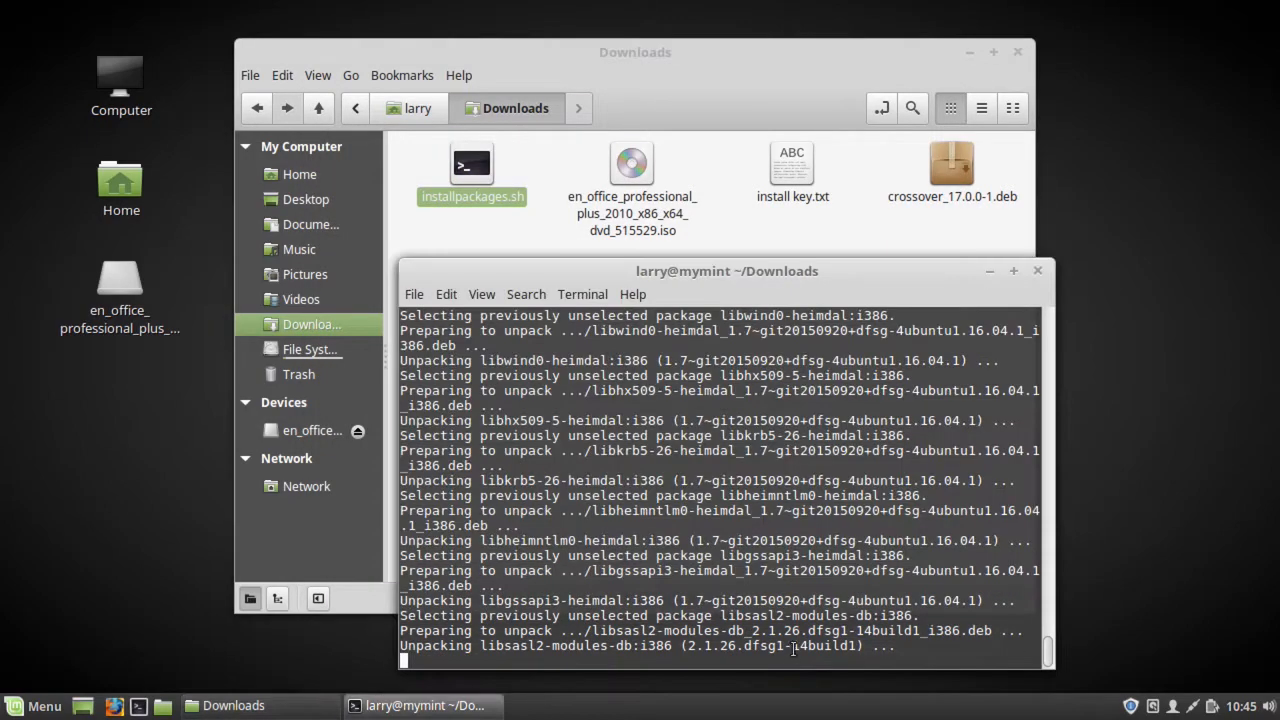
left_click_drag(773, 258, 700, 114)
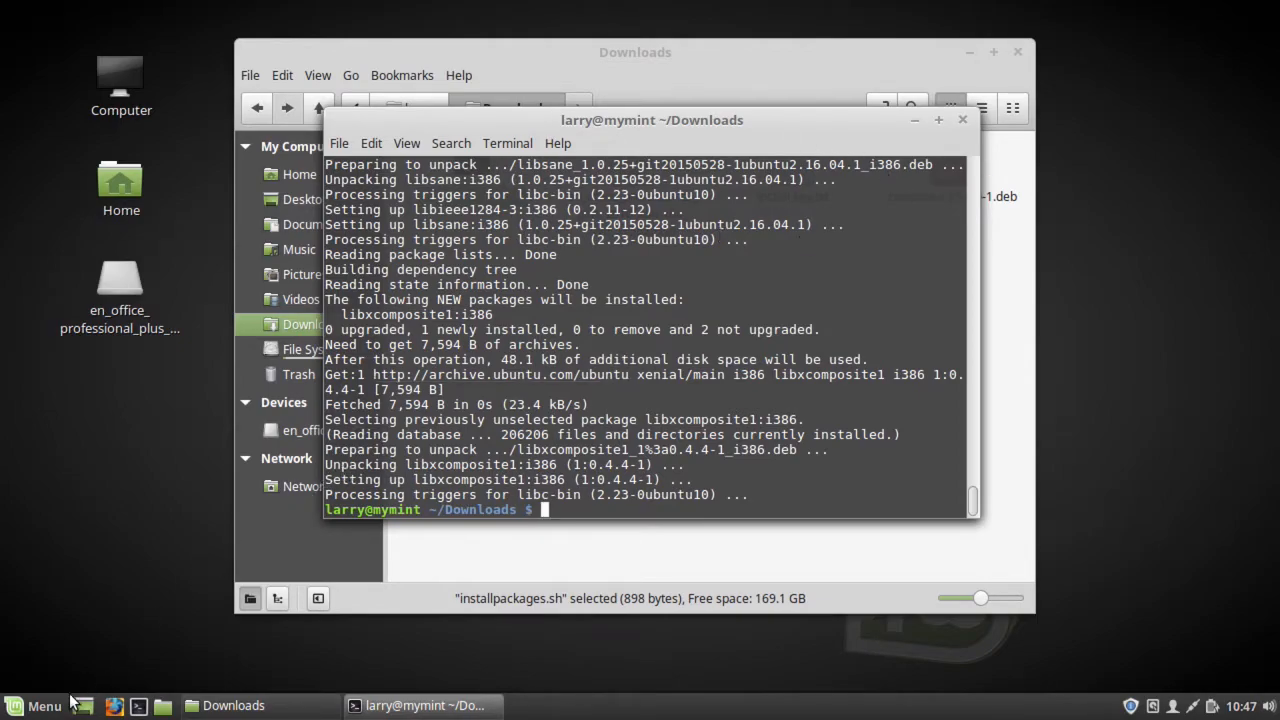
Reopen CrossOver with the terminal minimized, start a new Windows software installation, and update the installation recipes once
left_click(35, 708)
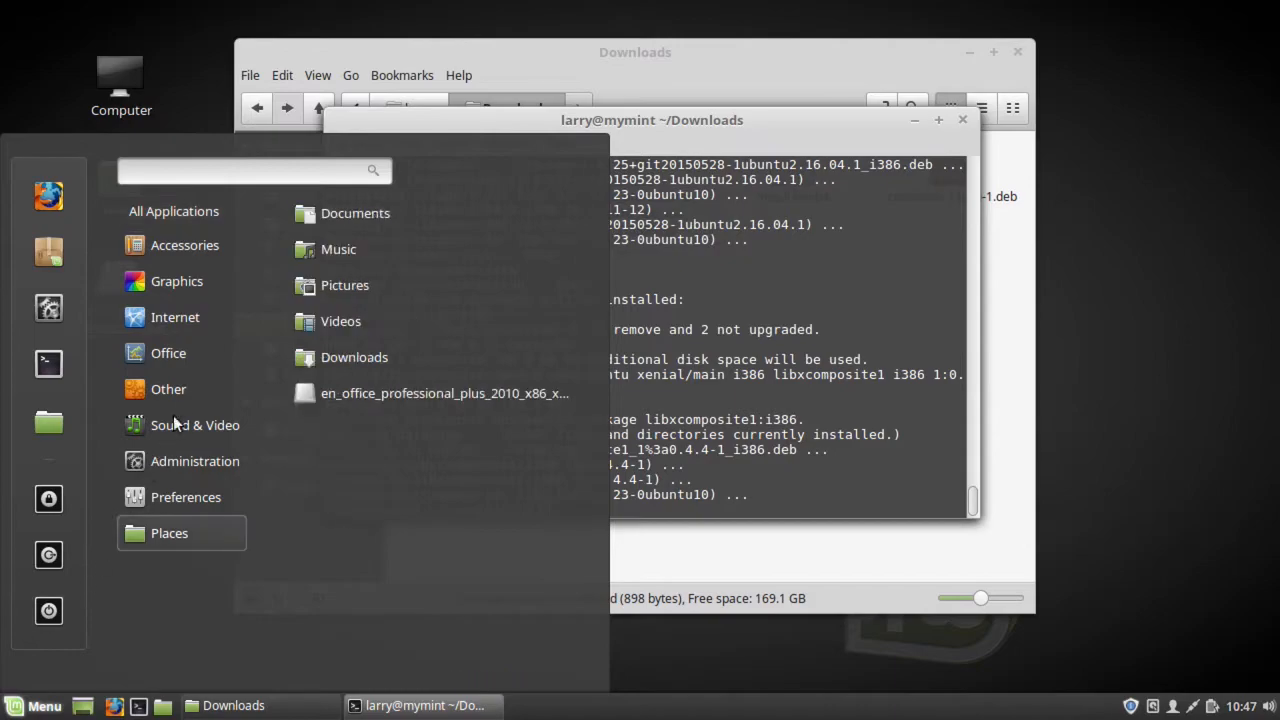
mouse_move(187, 388)
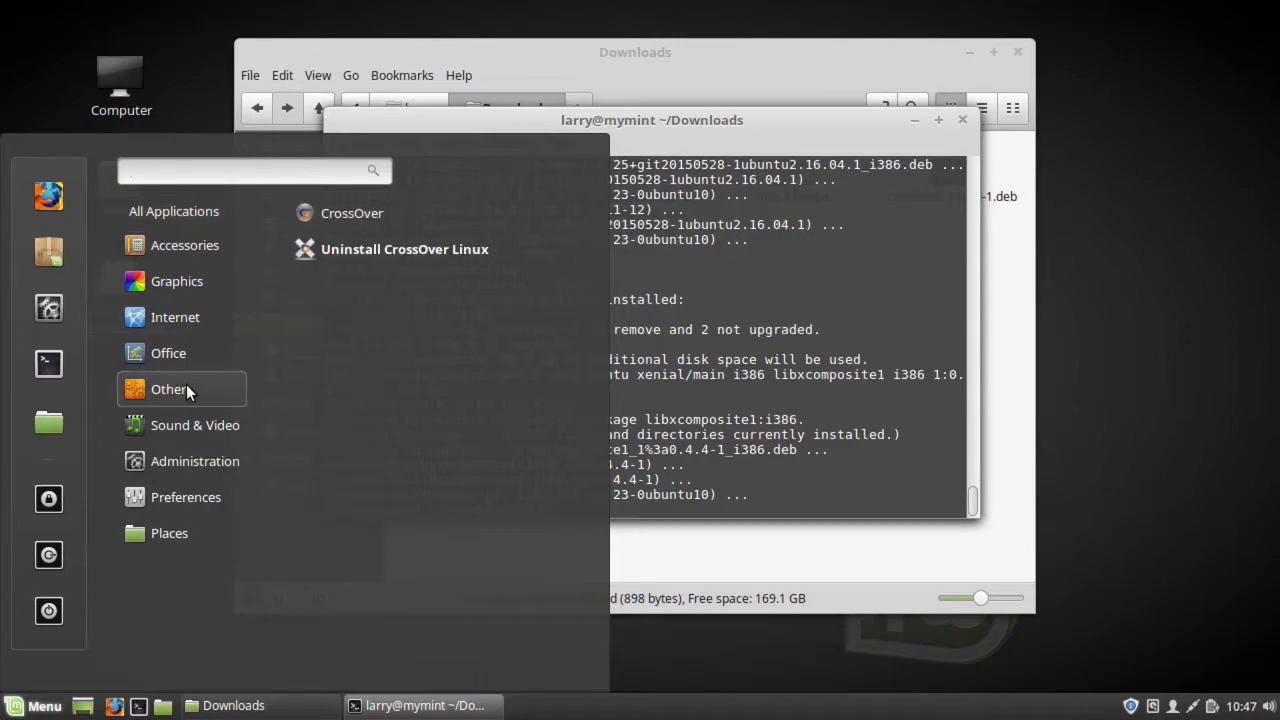
left_click(358, 213)
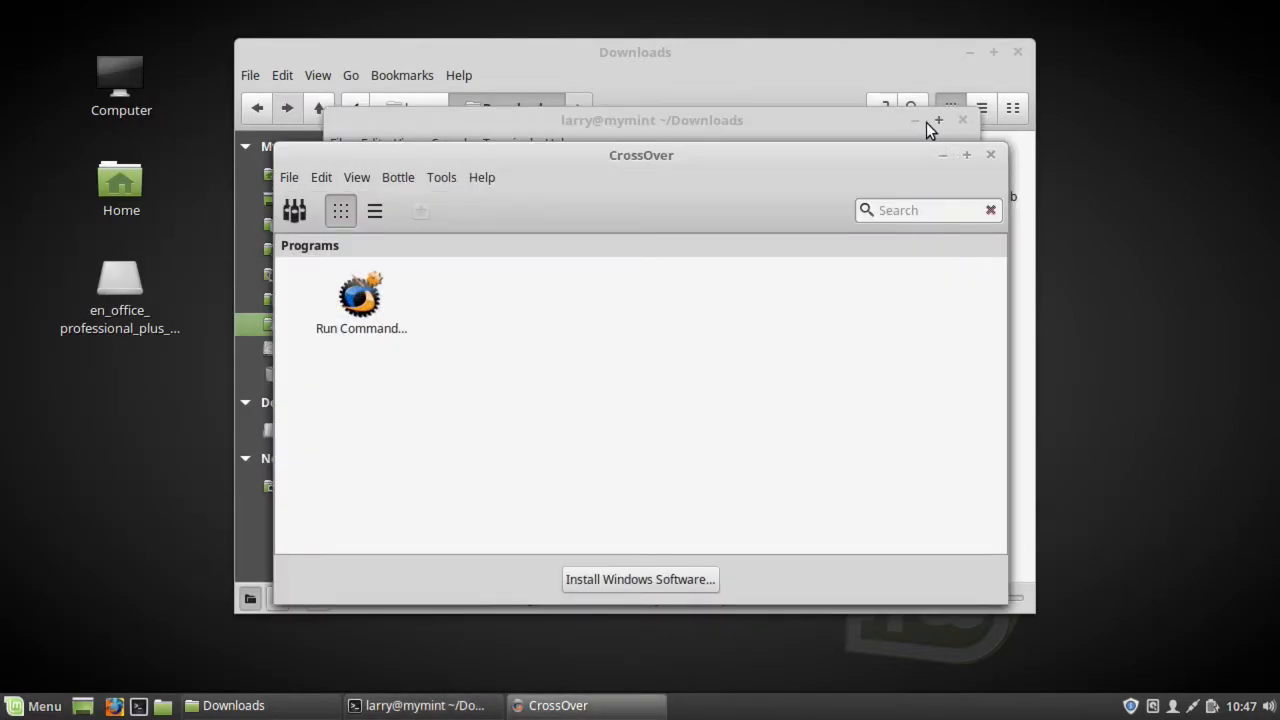
left_click(918, 121)
left_click_drag(717, 168, 702, 159)
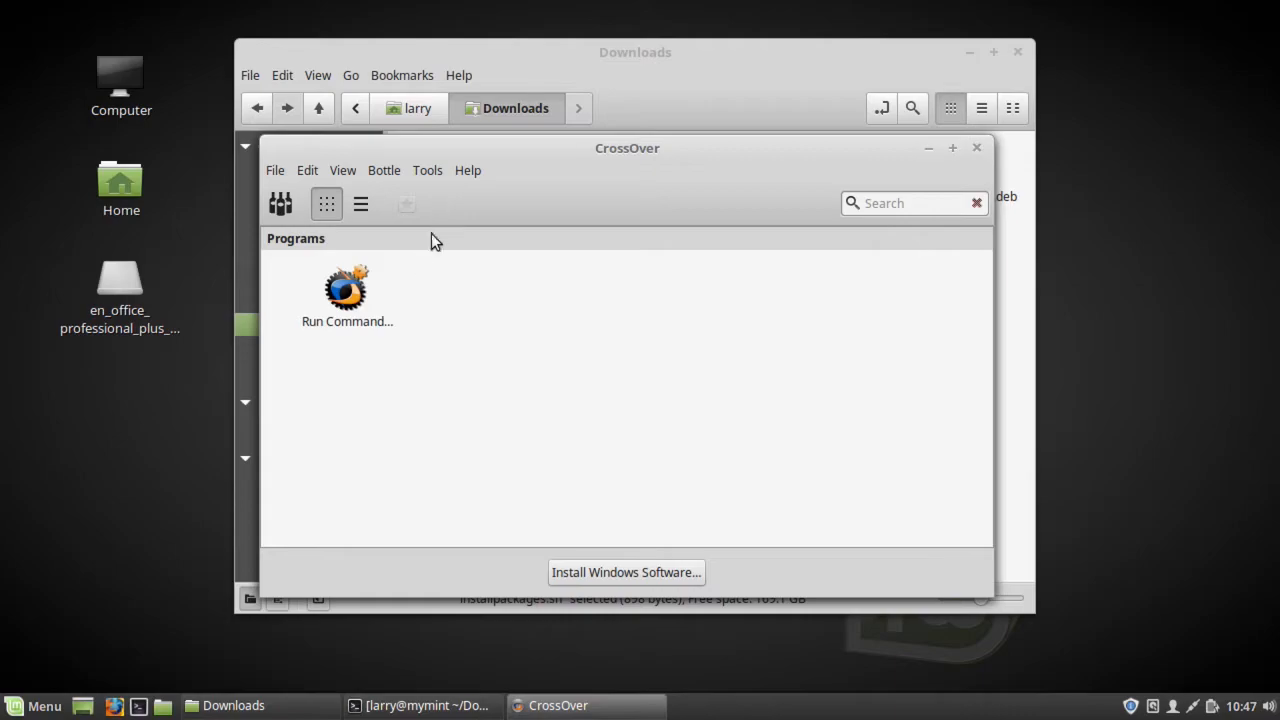
left_click(599, 573)
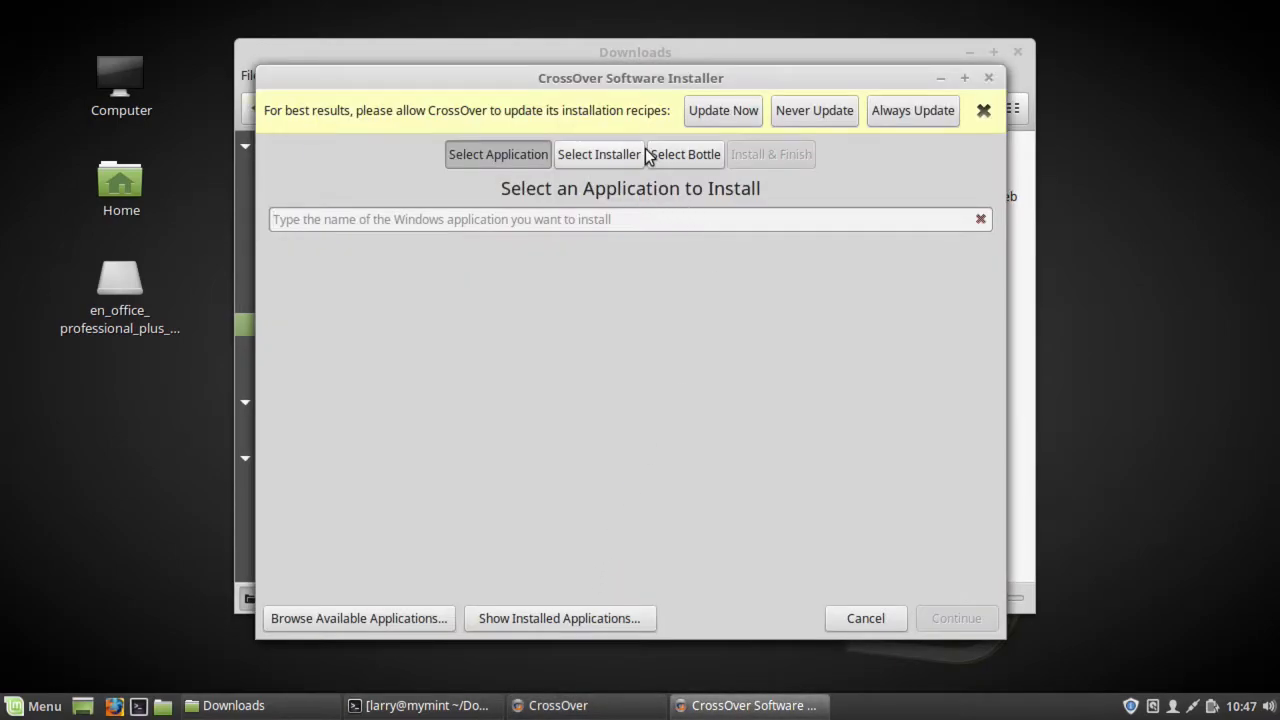
left_click(720, 110)
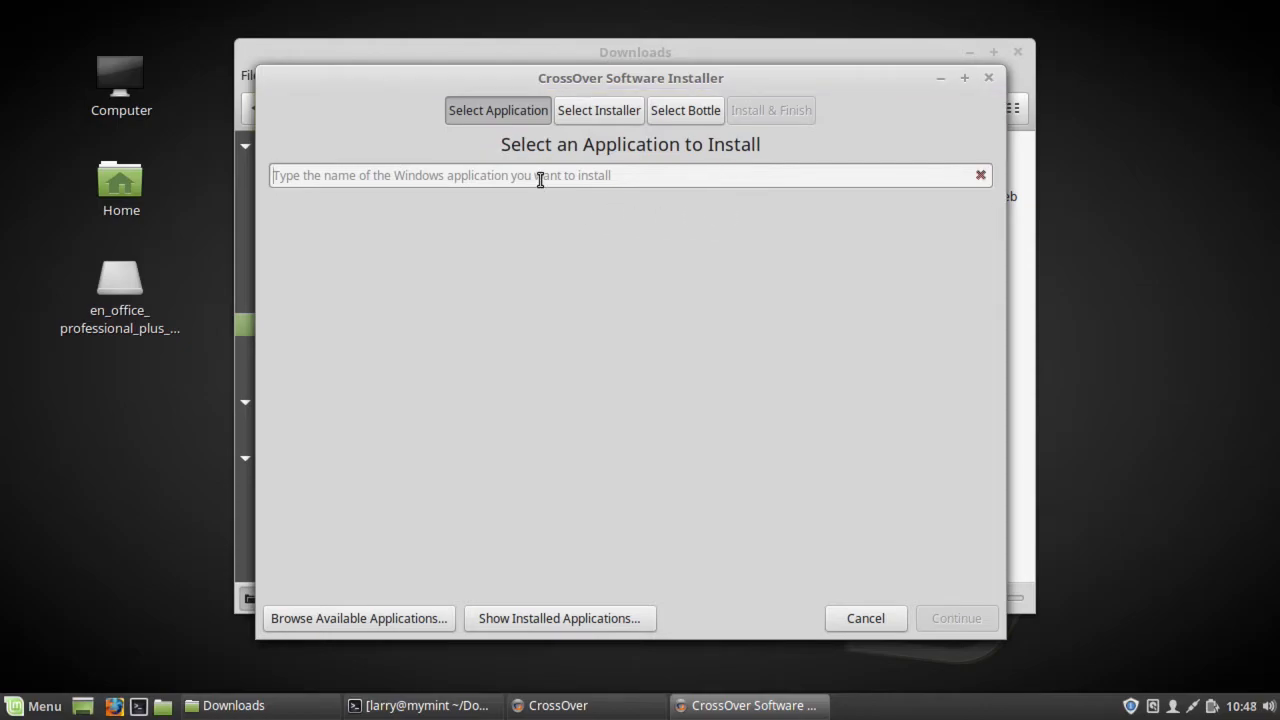
Search for Office 2010 as the application to install, select Microsoft Office 2010 and continue to the installer source selection
type("Office ")
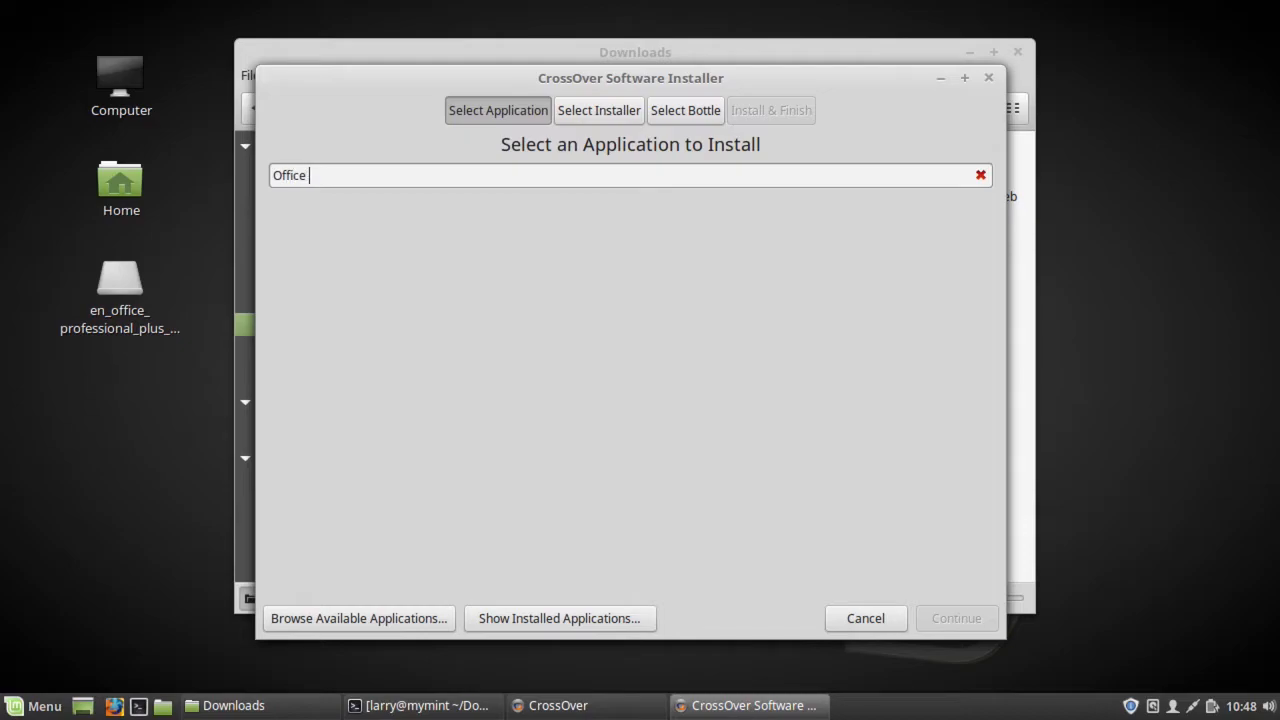
type("2010")
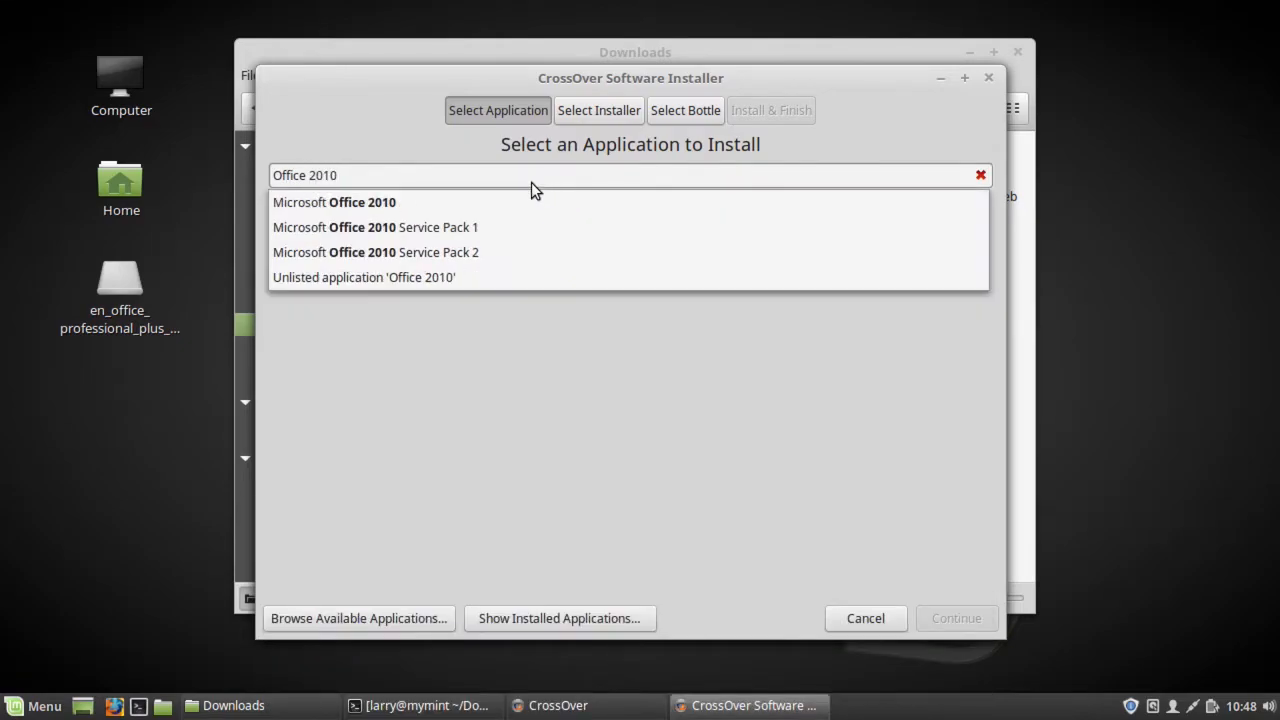
left_click(537, 196)
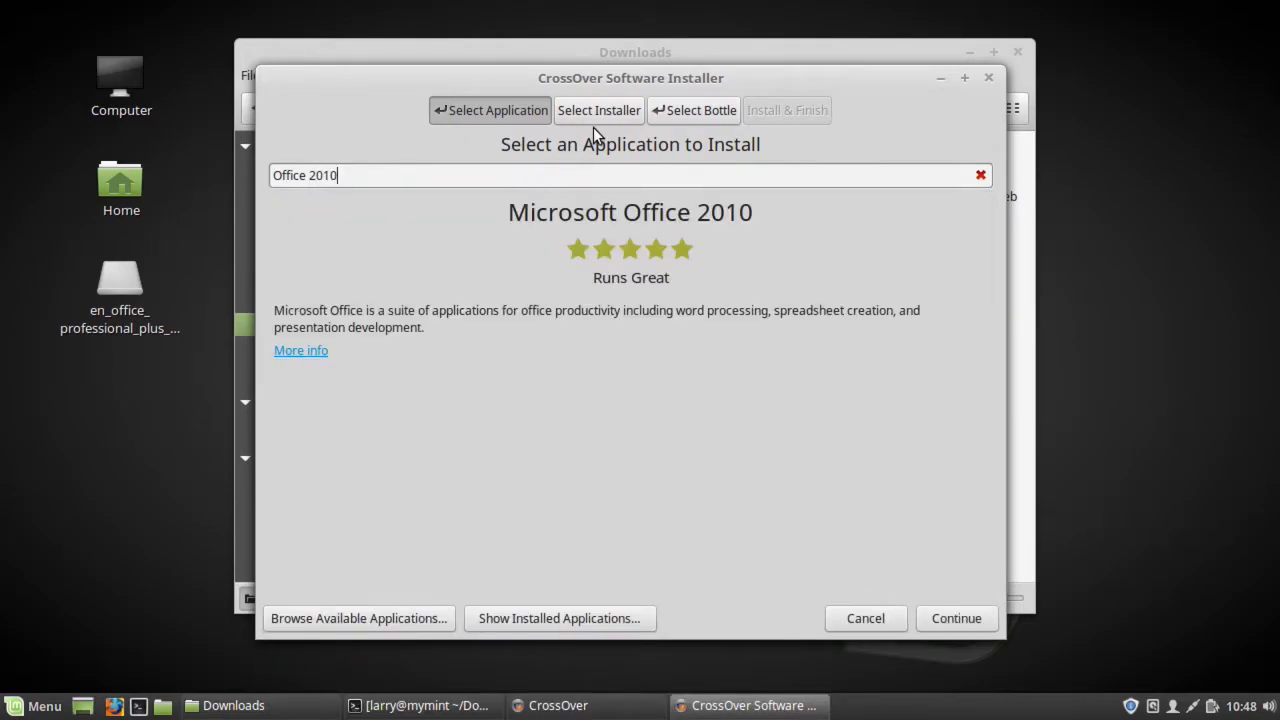
left_click(962, 619)
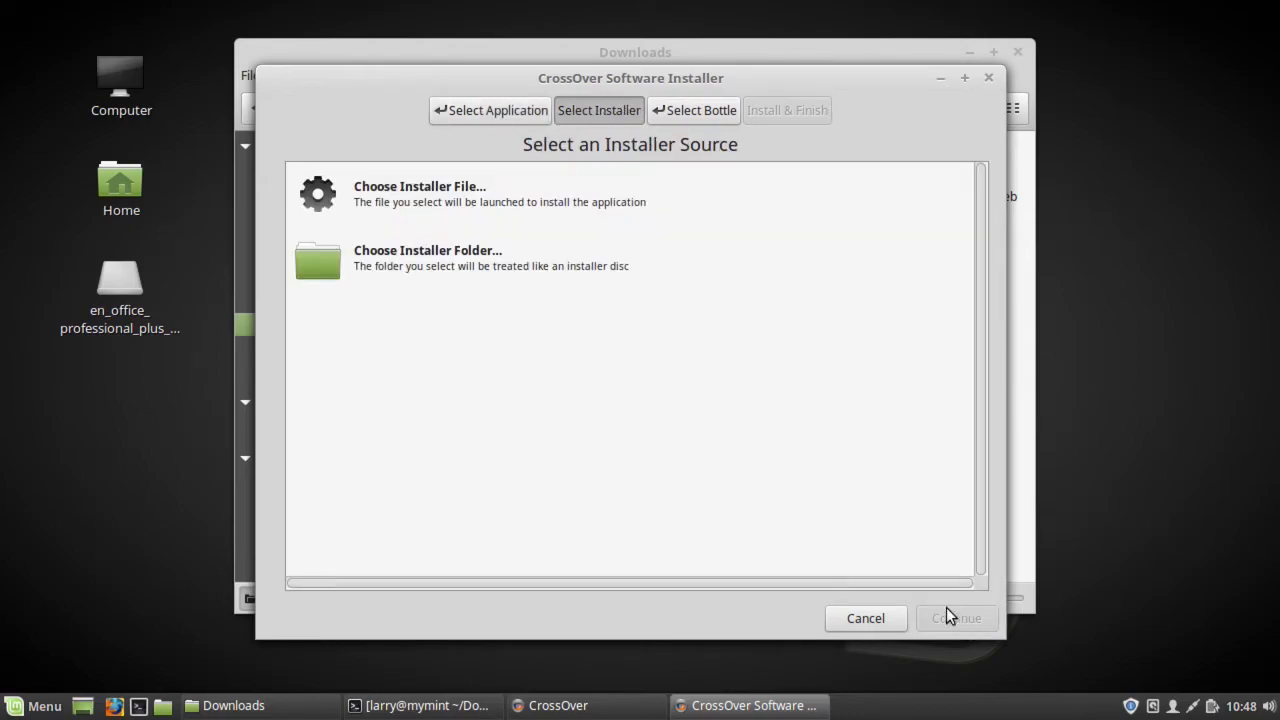
Choose setup.exe from the mounted en_office_professional_plus_2010 ISO as the installer file
left_click(421, 192)
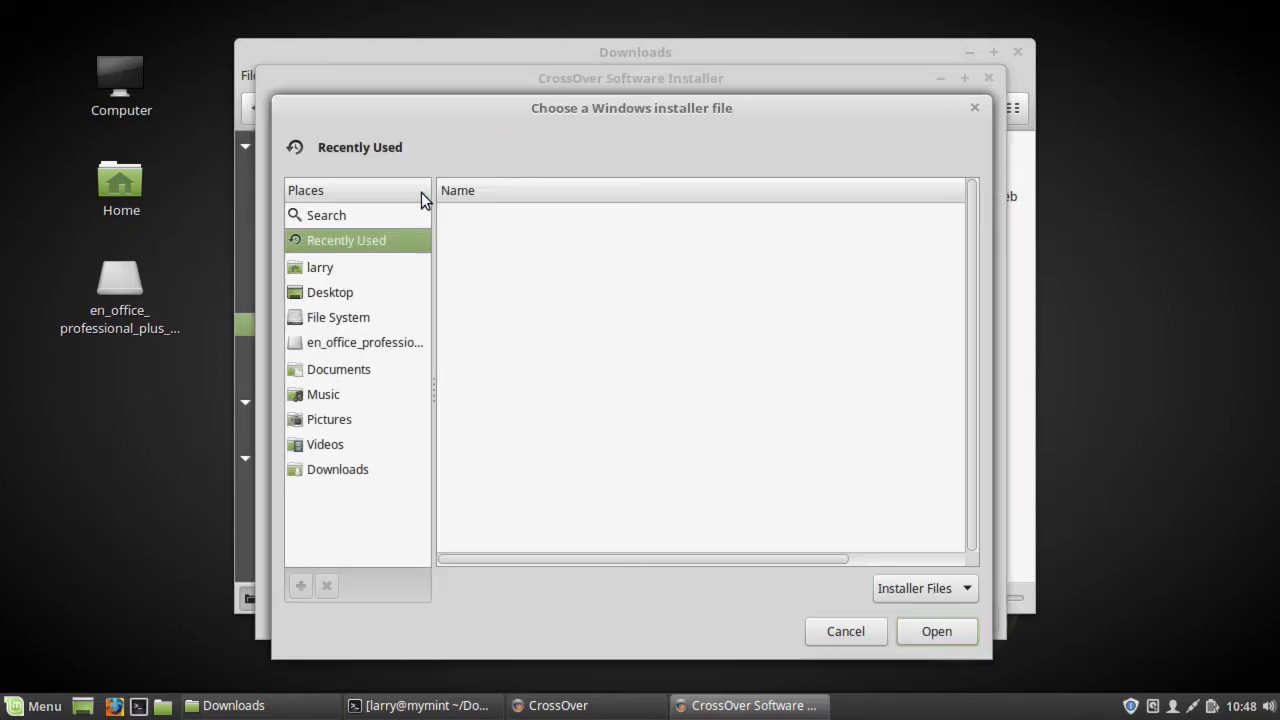
left_click(388, 344)
left_click(505, 294)
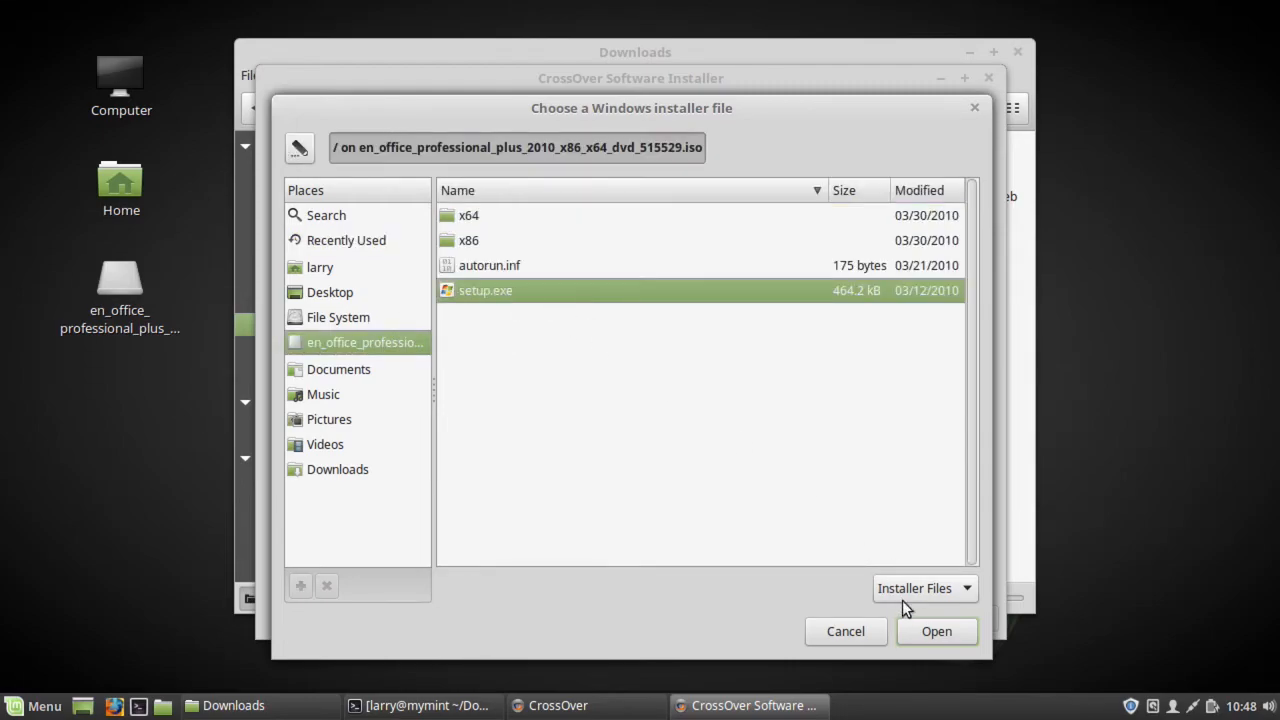
left_click(926, 630)
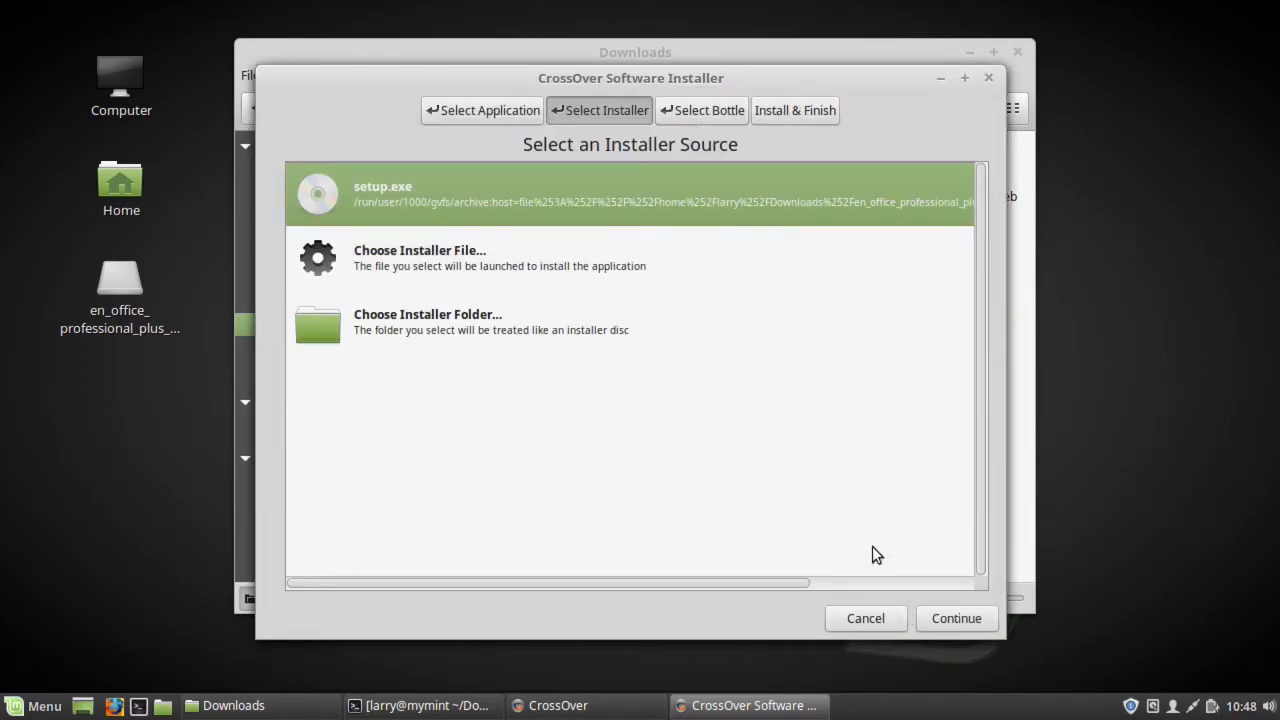
Try to install Office 2010 into the existing Microsoft_Office_2010 bottle, skipping the Office installer step when prompted
left_click(702, 111)
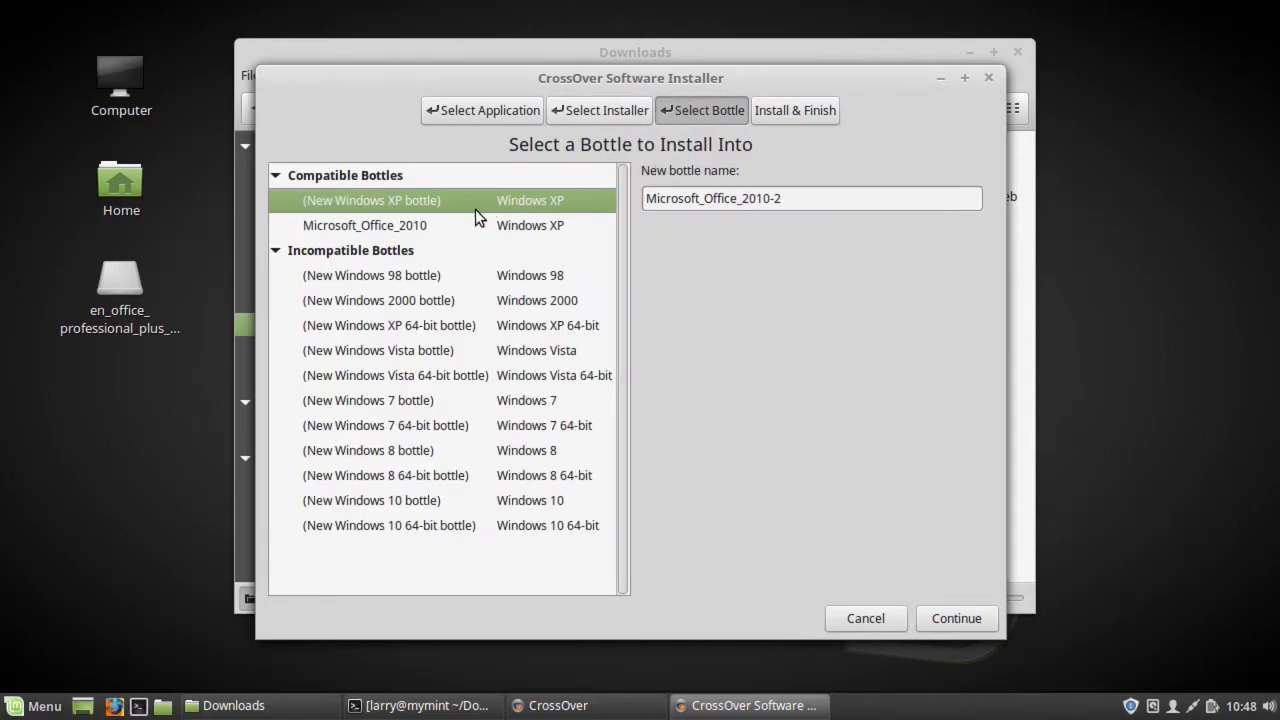
left_click(385, 230)
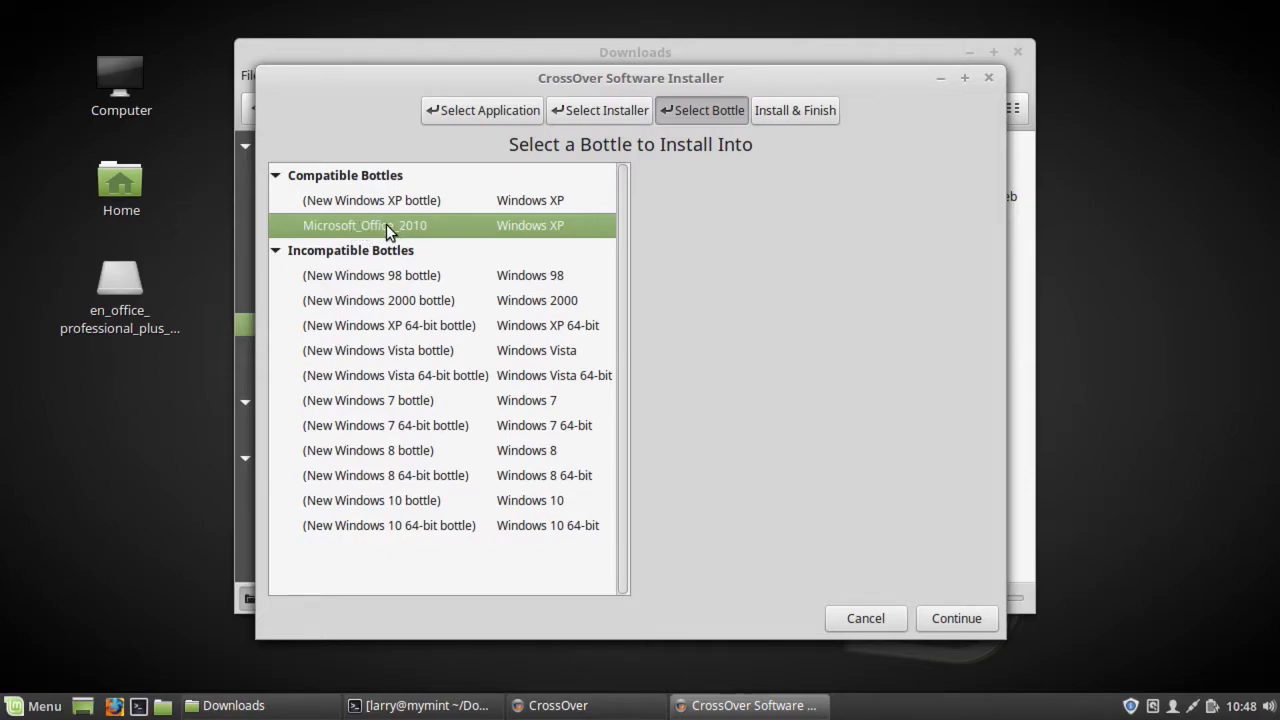
left_click(935, 617)
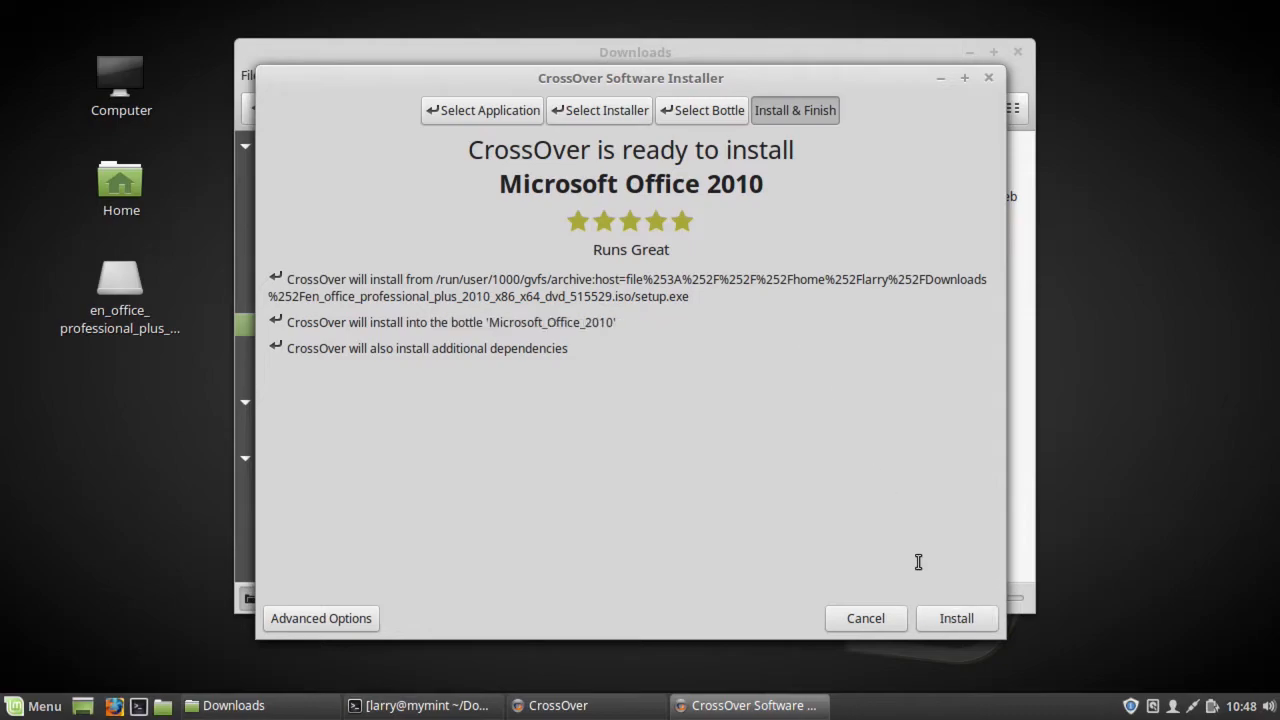
left_click(957, 618)
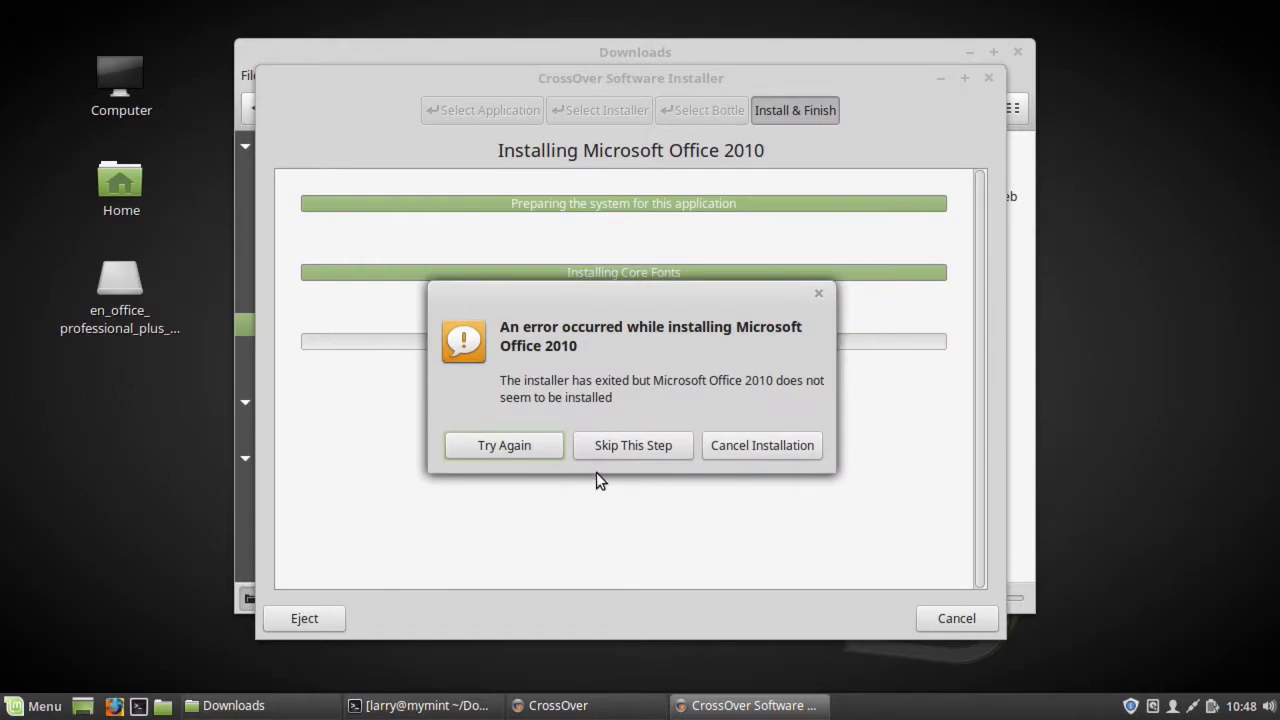
left_click(632, 445)
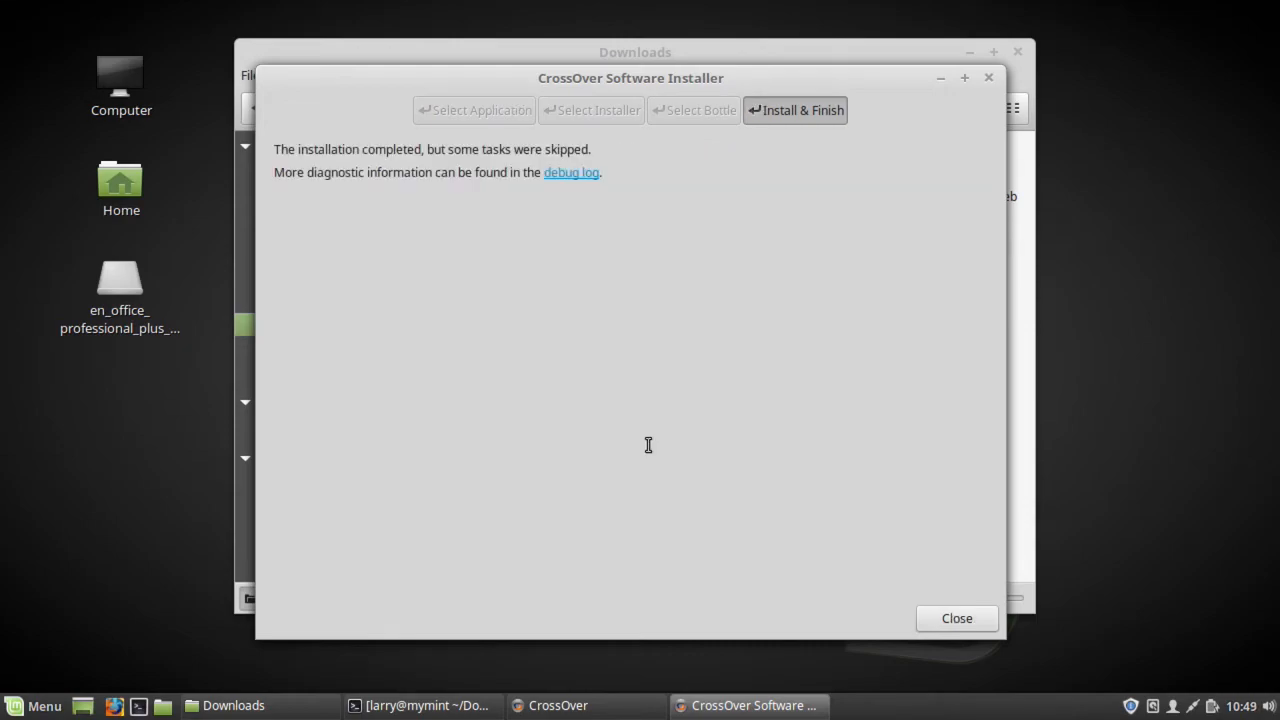
Examine the installation's debug log for system details and the commands that were run, and close it
left_click(583, 176)
scroll(698, 355, "down", 2)
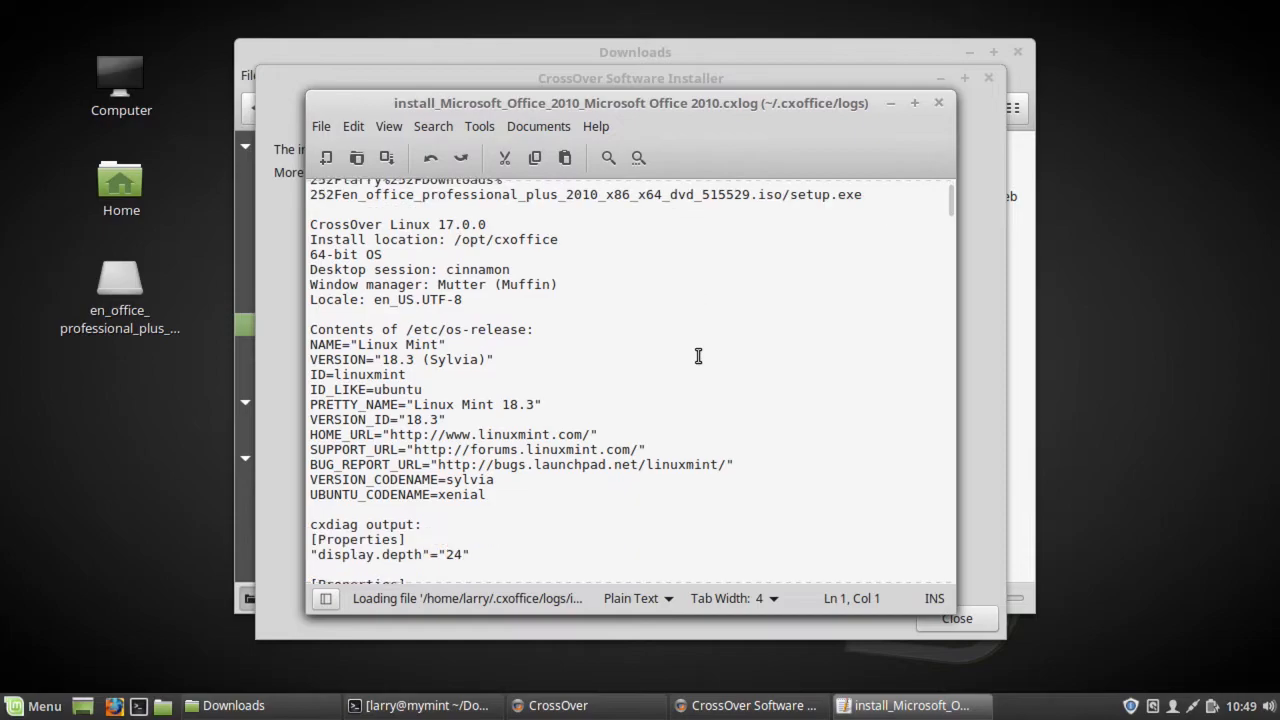
scroll(698, 357, "down", 7)
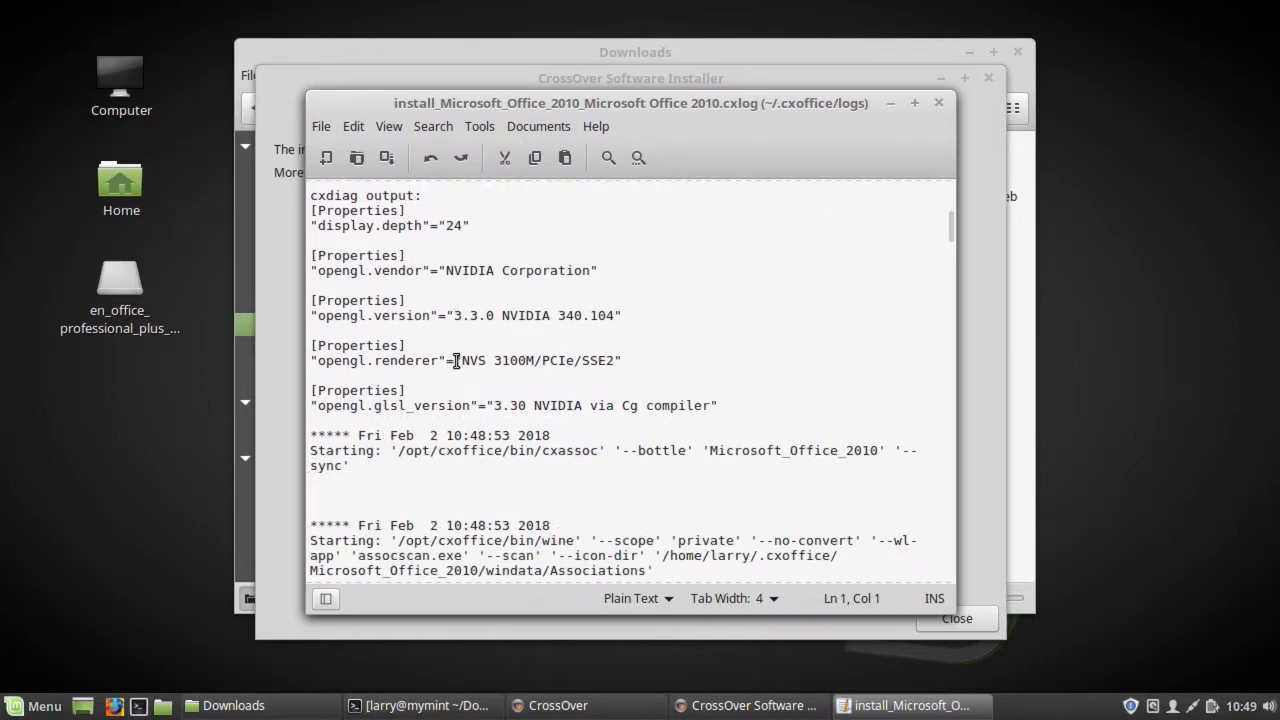
scroll(456, 360, "up", 7)
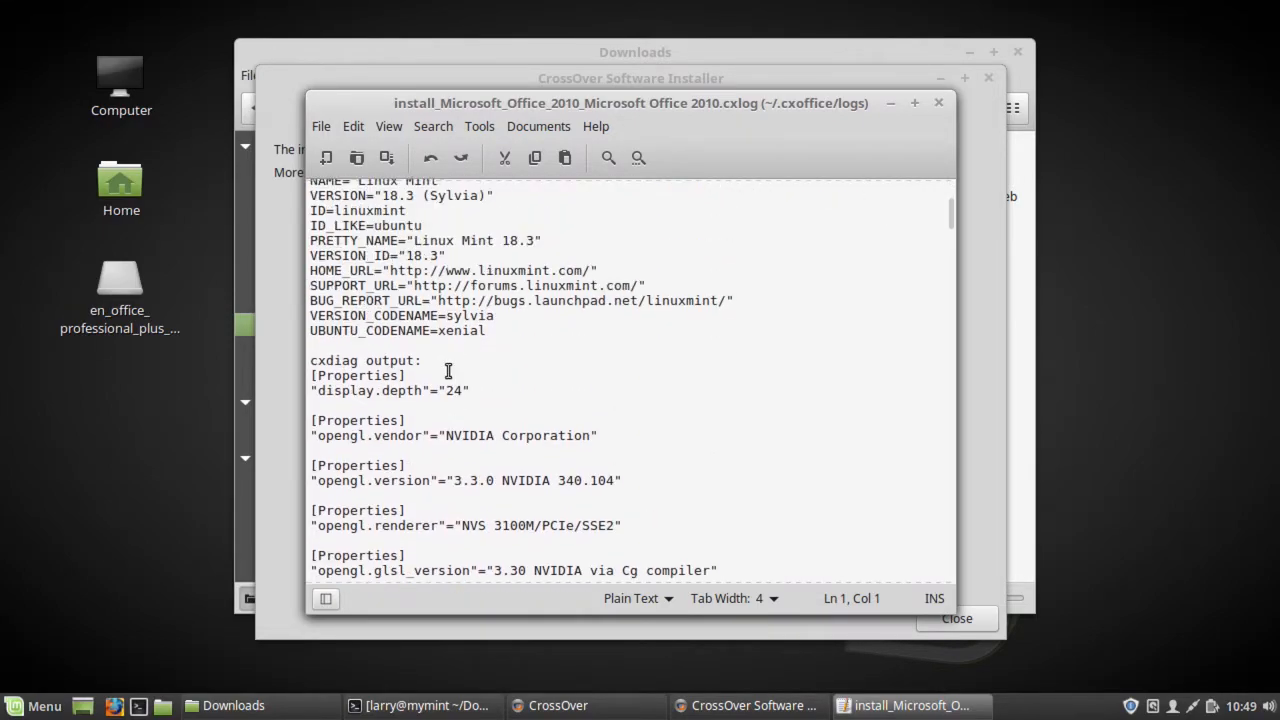
scroll(447, 370, "up", 2)
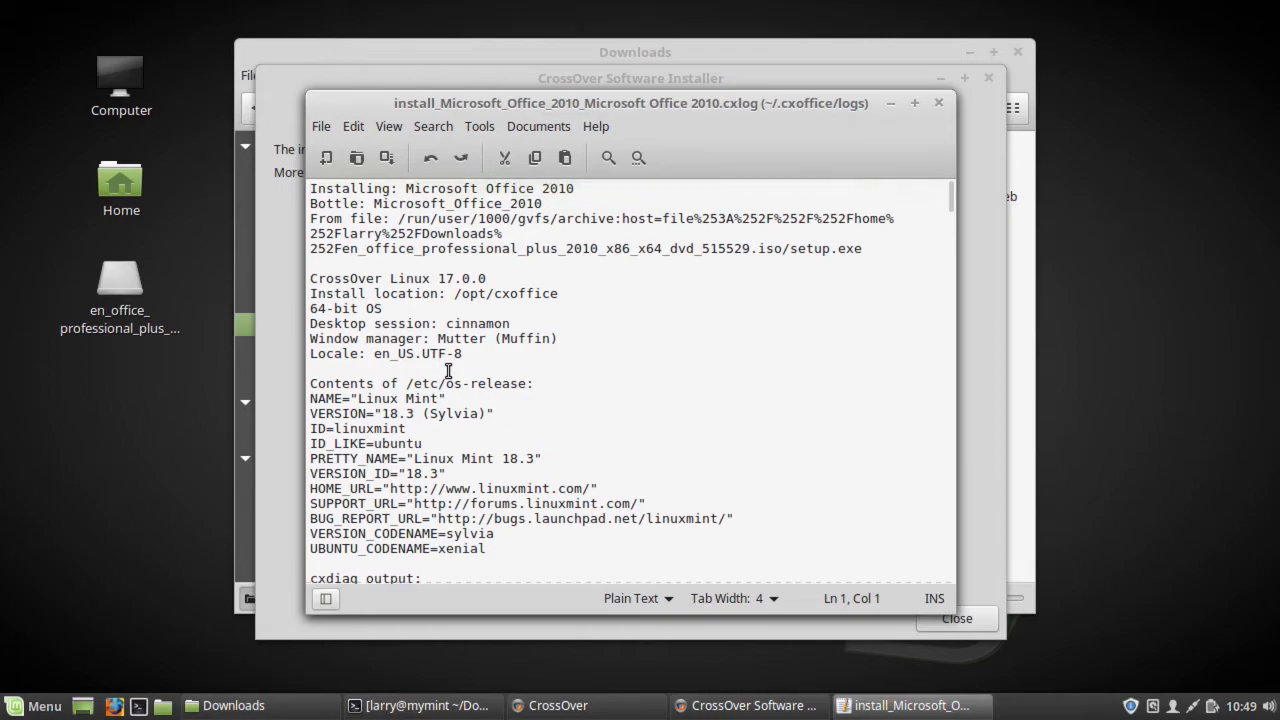
scroll(447, 371, "down", 2)
scroll(450, 380, "down", 13)
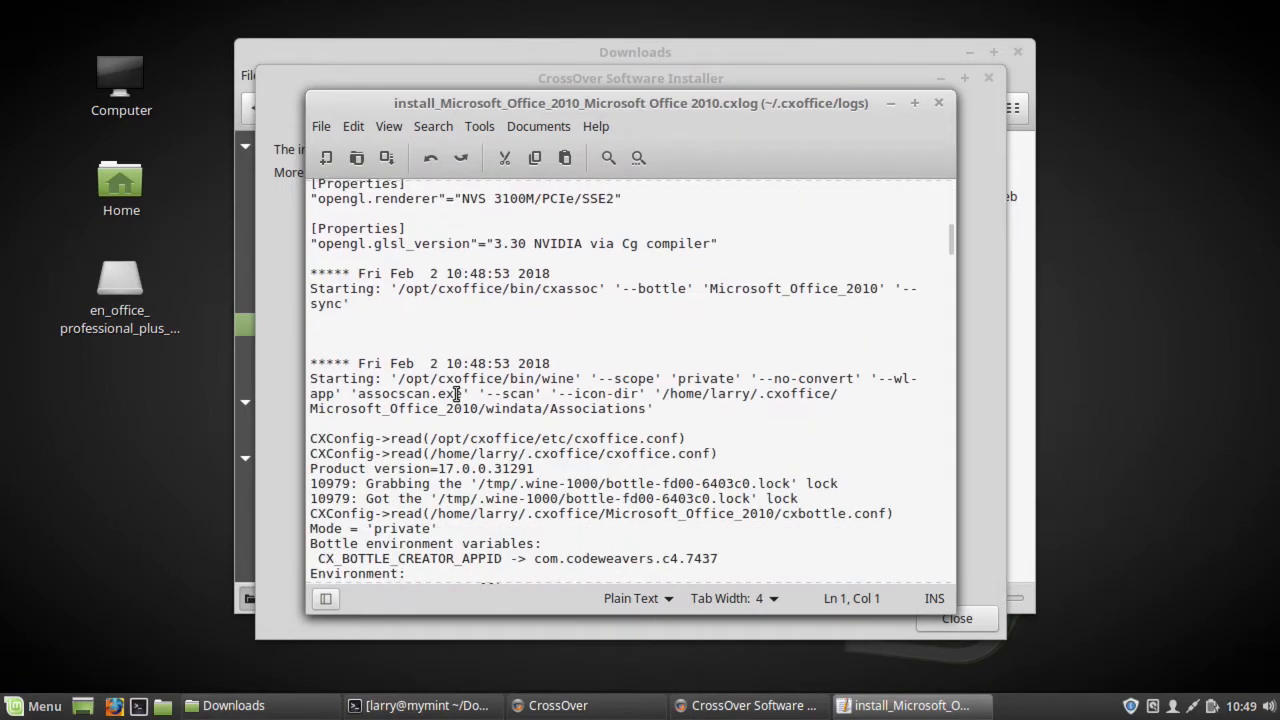
scroll(456, 393, "down", 1)
left_click(939, 104)
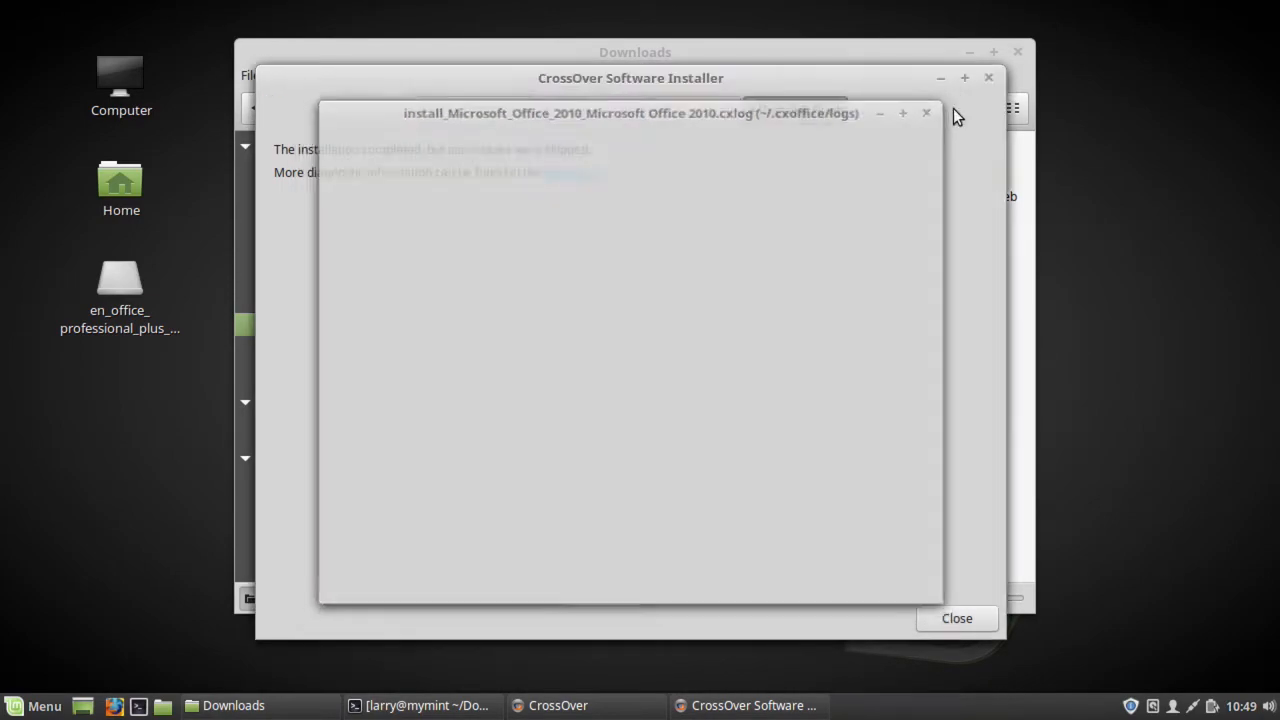
Close the CrossOver and Downloads windows and restart the system, forcing the restart despite the program still running
left_click(988, 79)
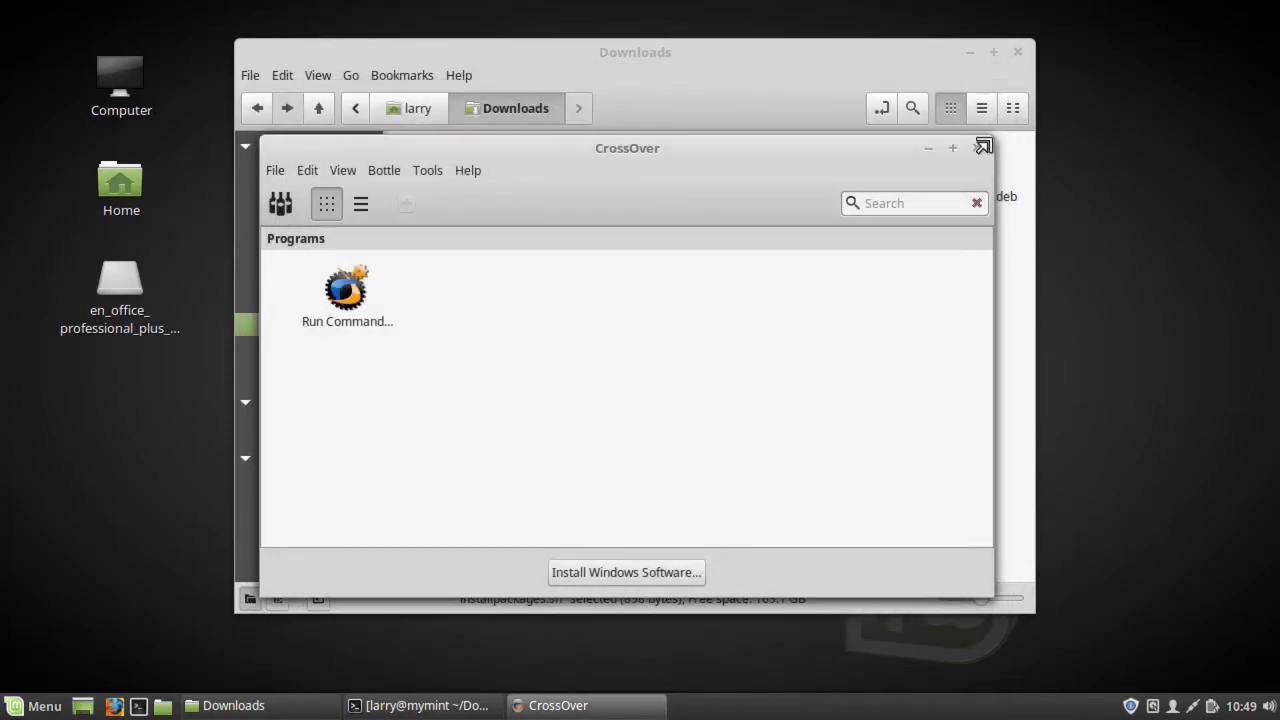
left_click(977, 148)
left_click(1016, 52)
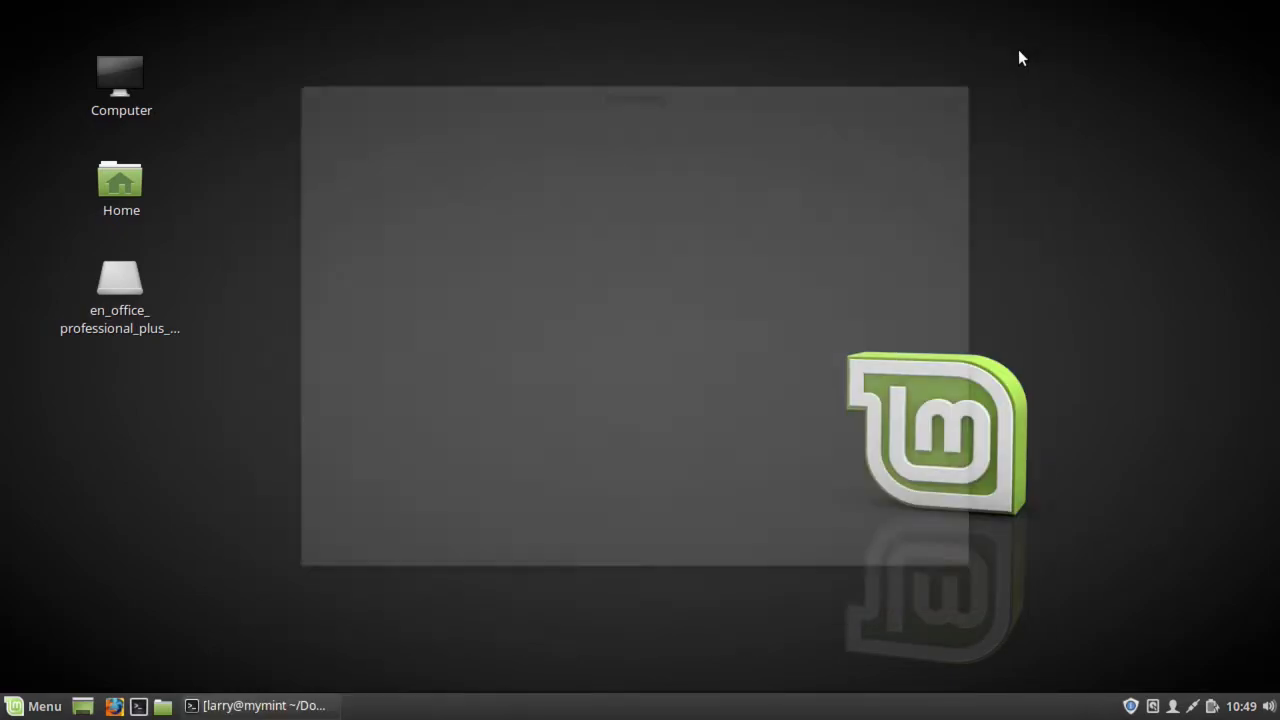
left_click(12, 708)
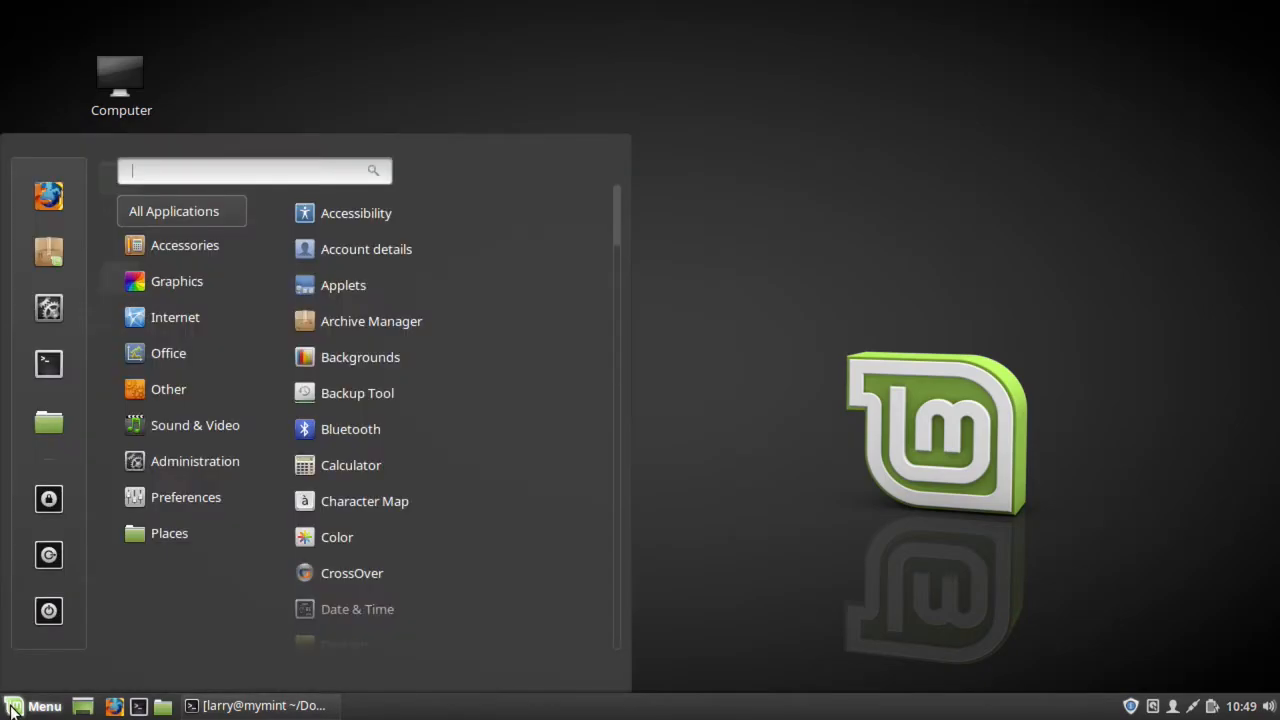
left_click(50, 619)
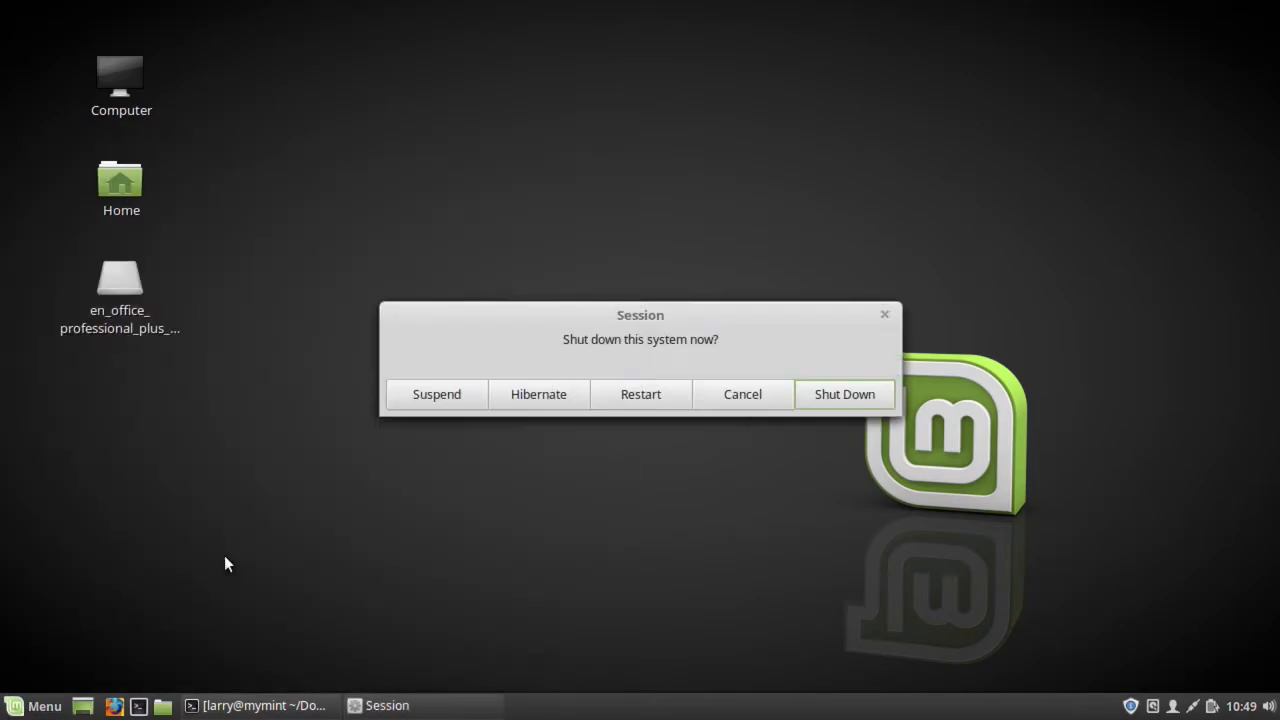
left_click(632, 397)
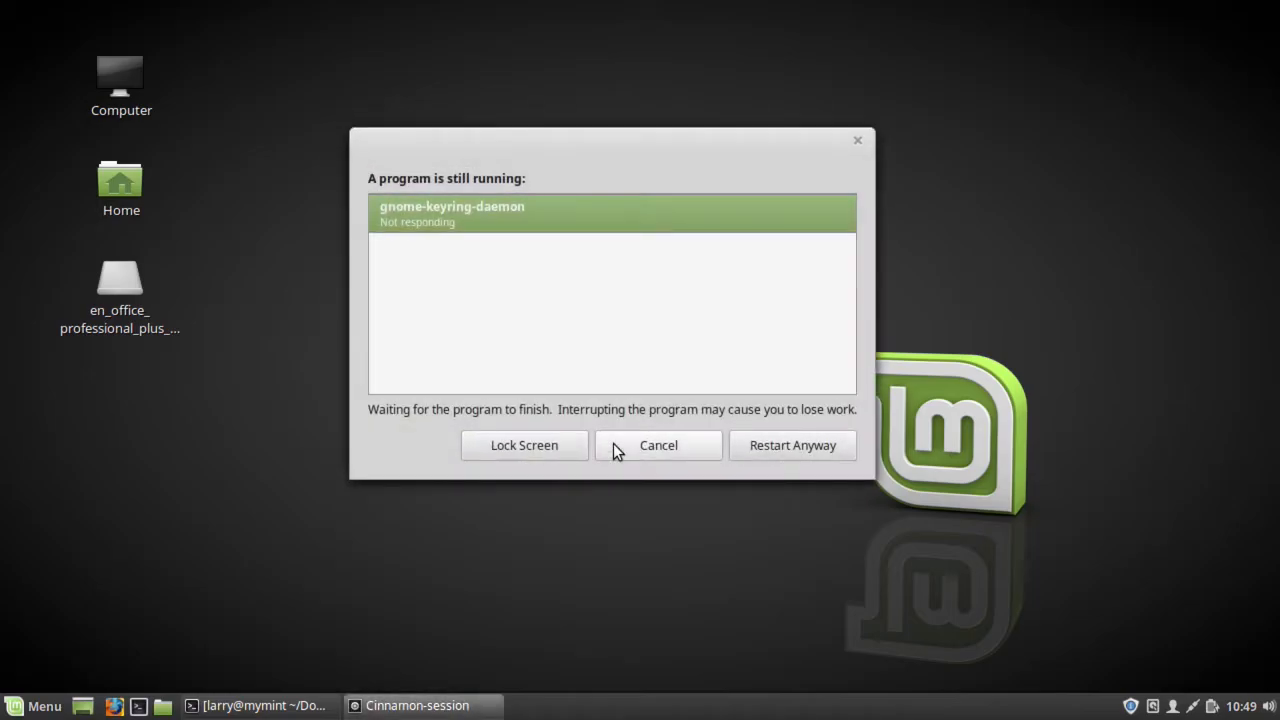
left_click(781, 444)
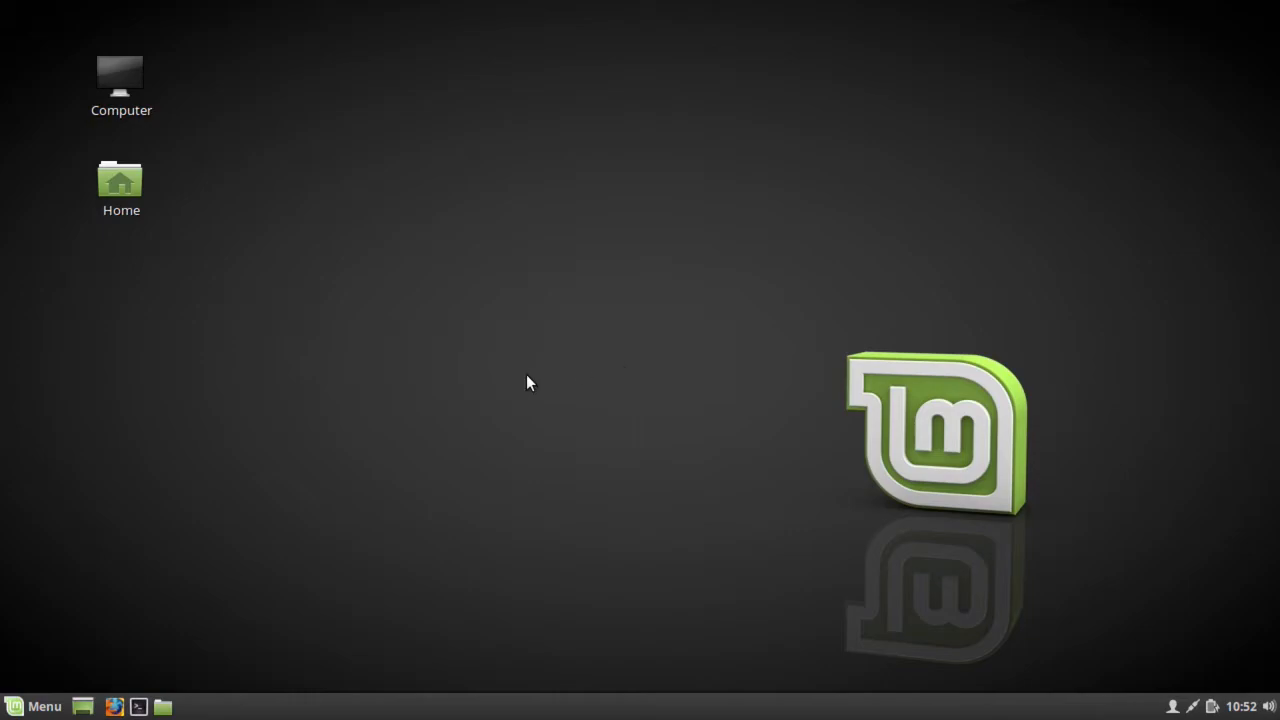
Launch CrossOver from the installed applications after the restart
left_click(25, 708)
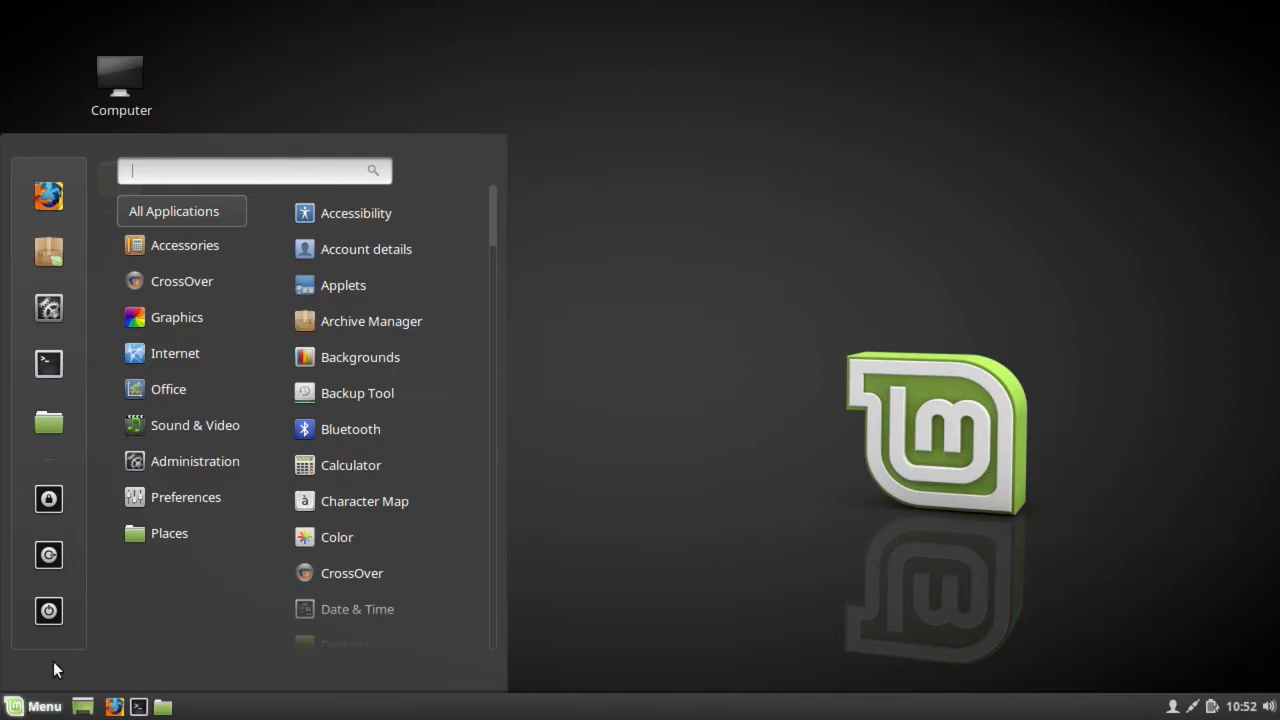
mouse_move(179, 289)
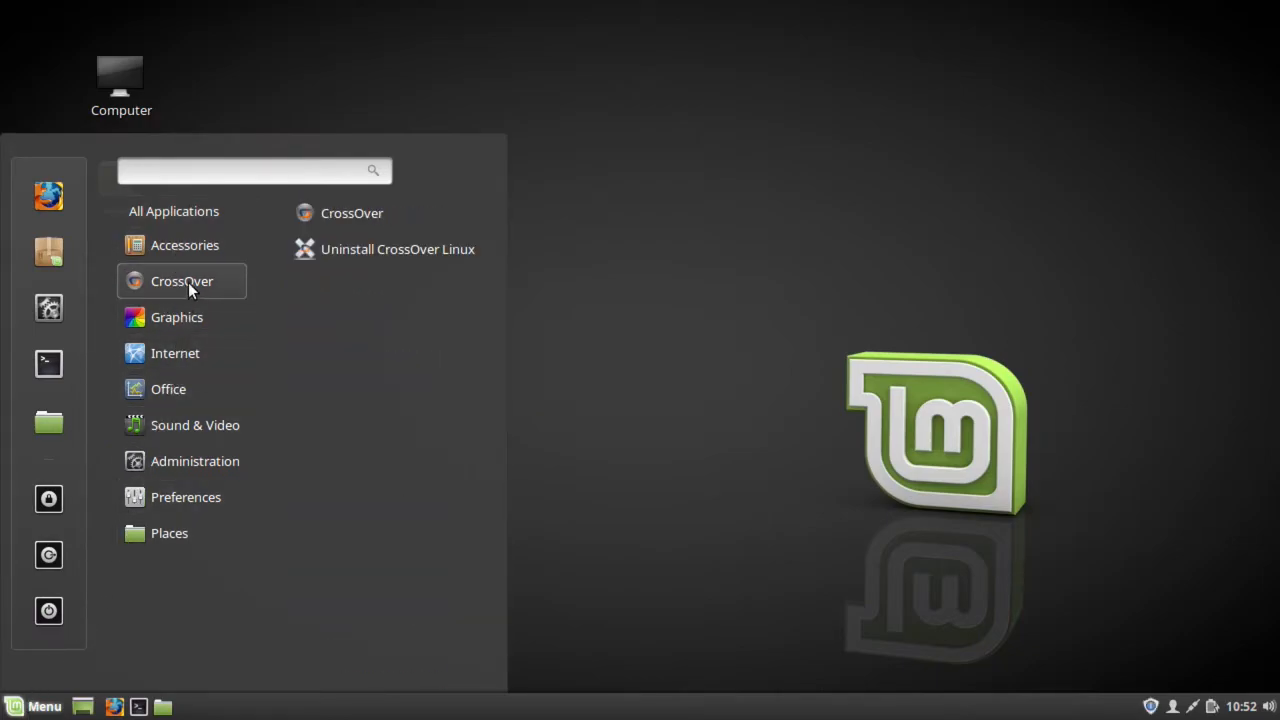
left_click(348, 216)
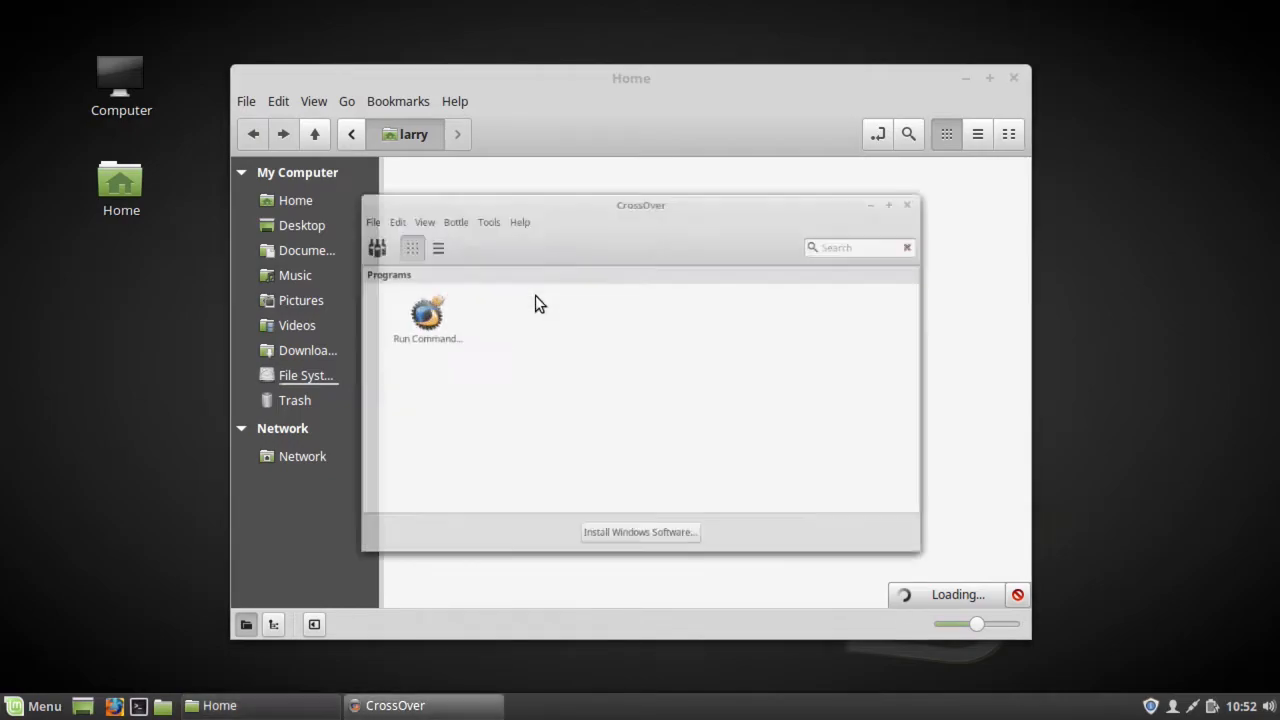
Open the Downloads folder and mount the en_office_professional_plus_2010_x86_x64_dvd_515529.iso file as an archive
left_click(521, 72)
double_click(766, 201)
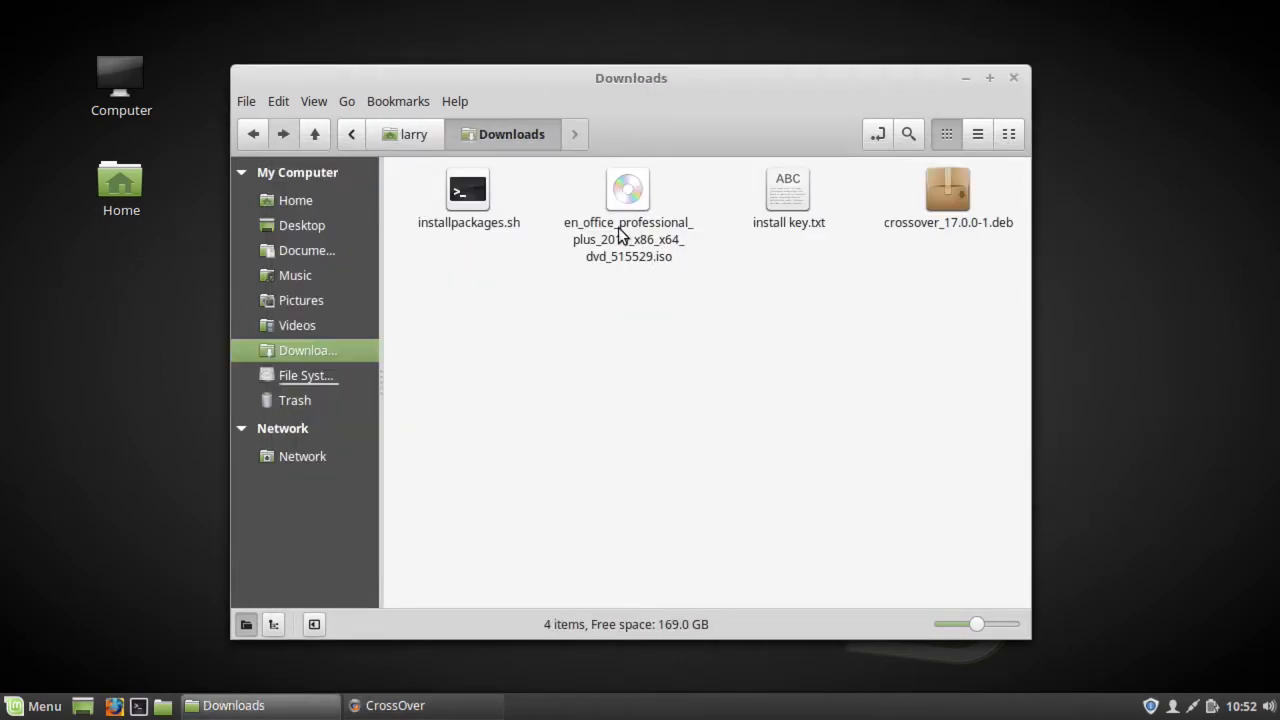
right_click(618, 233)
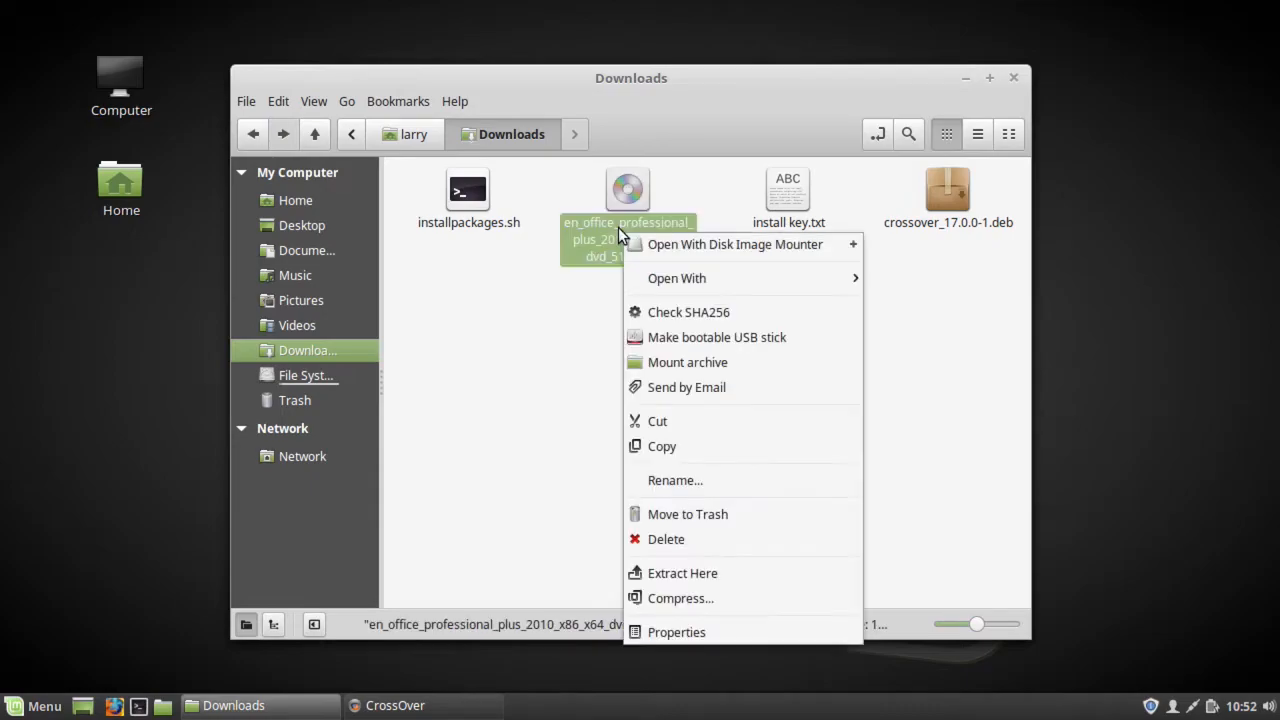
left_click(695, 368)
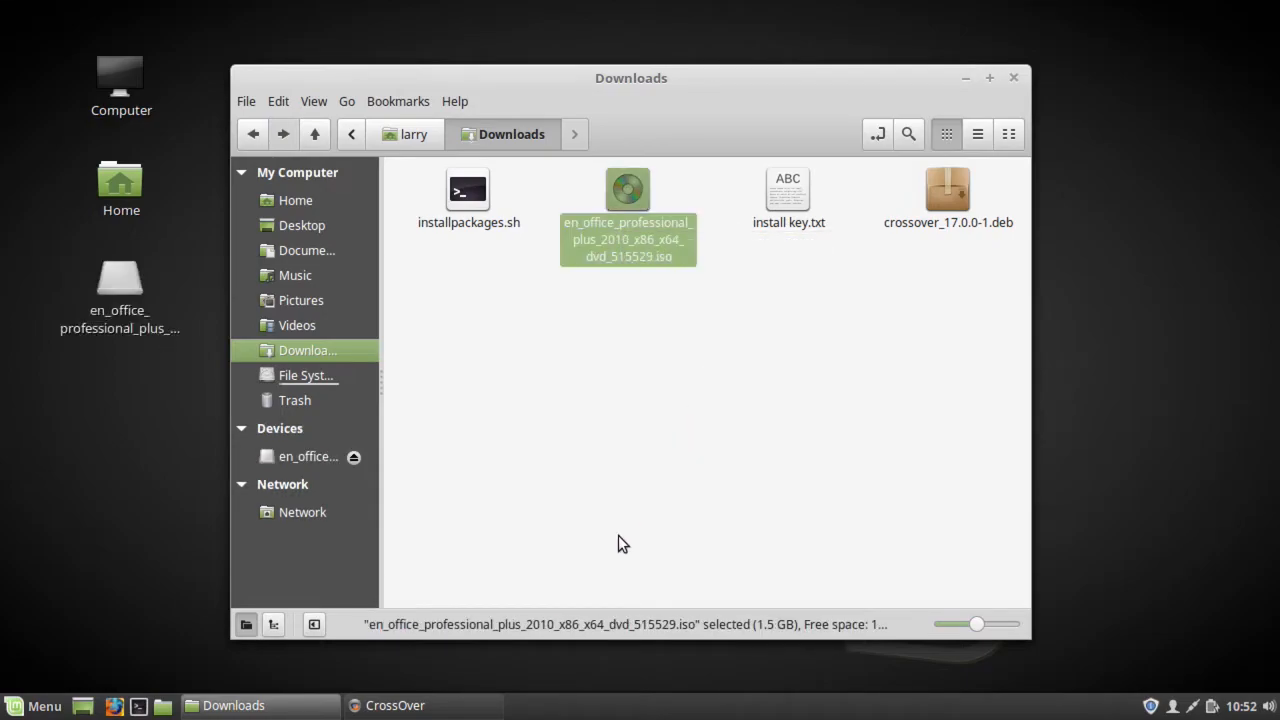
Return to CrossOver, start a new Windows software installation and update the installation recipes this one time
left_click(432, 706)
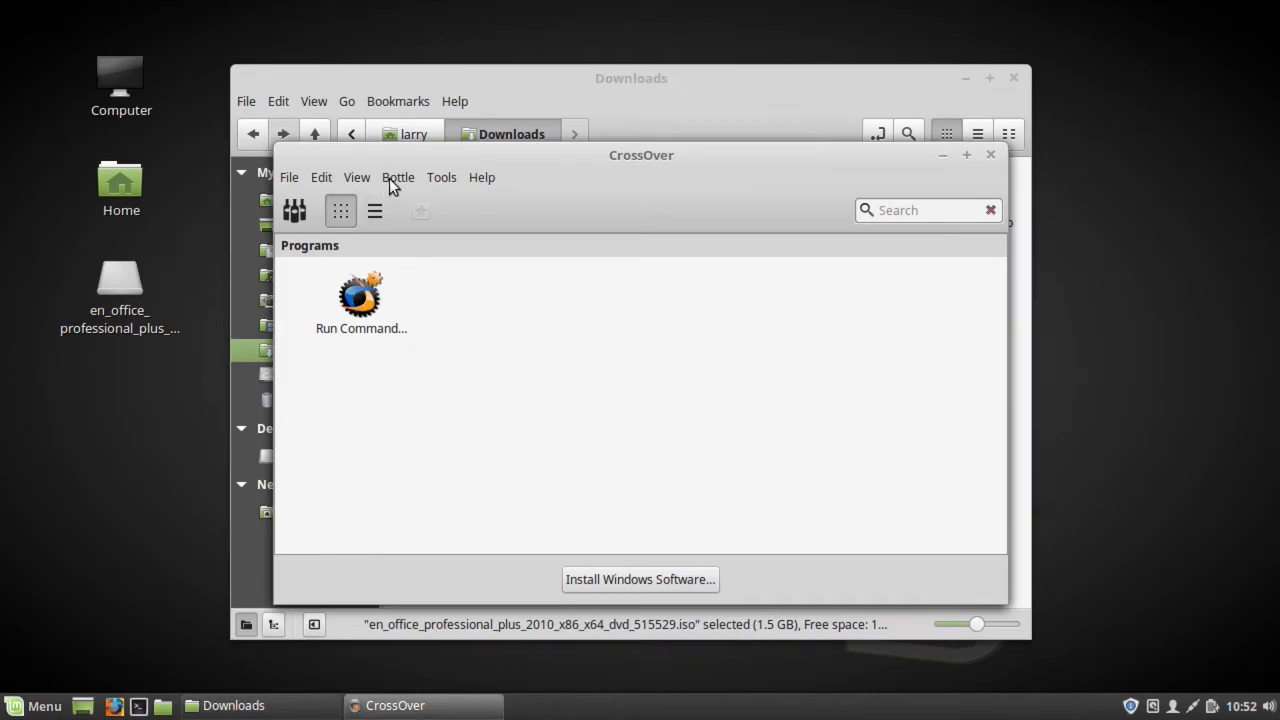
left_click(660, 578)
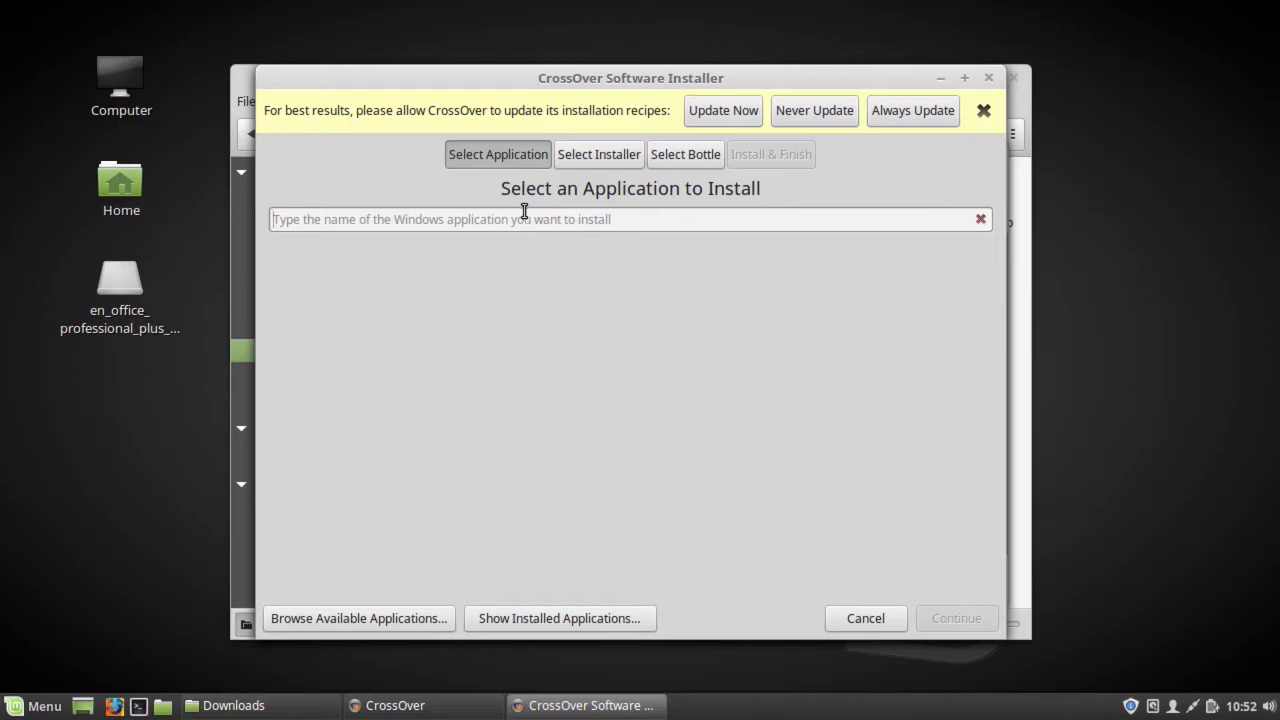
left_click(735, 118)
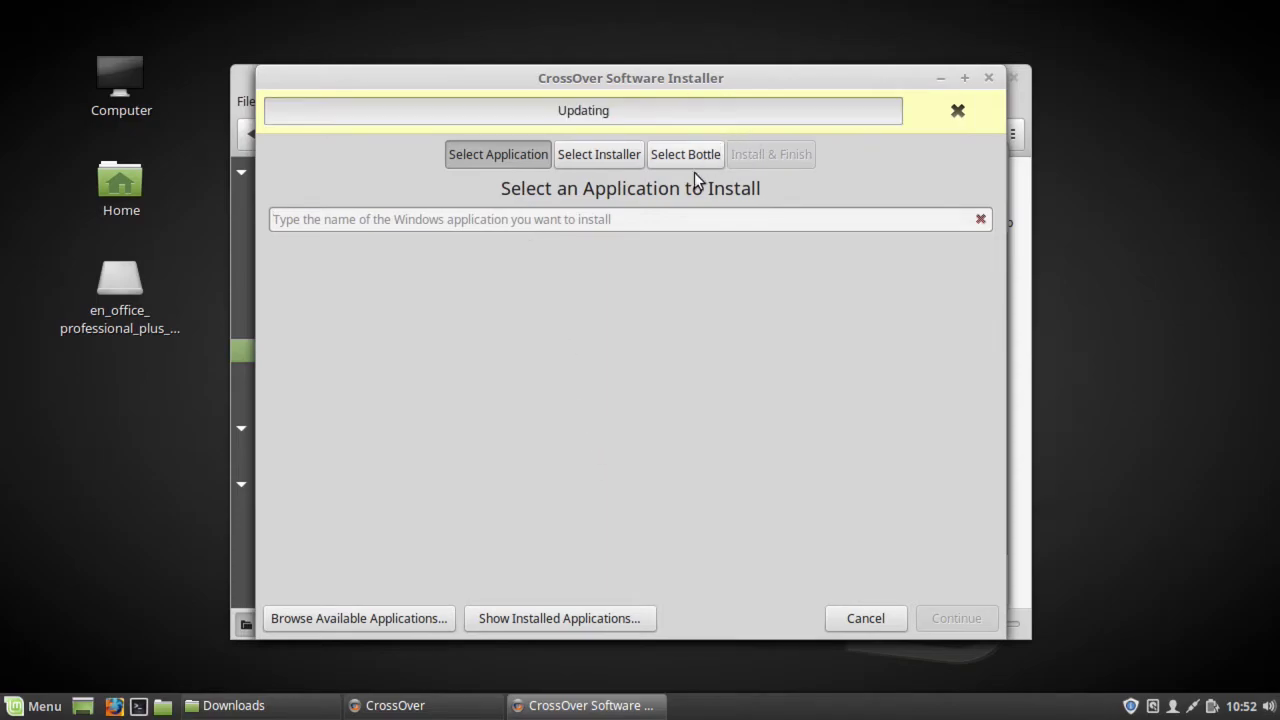
Search for Office 2010 and select Microsoft Office 2010 as the application to install
left_click(632, 224)
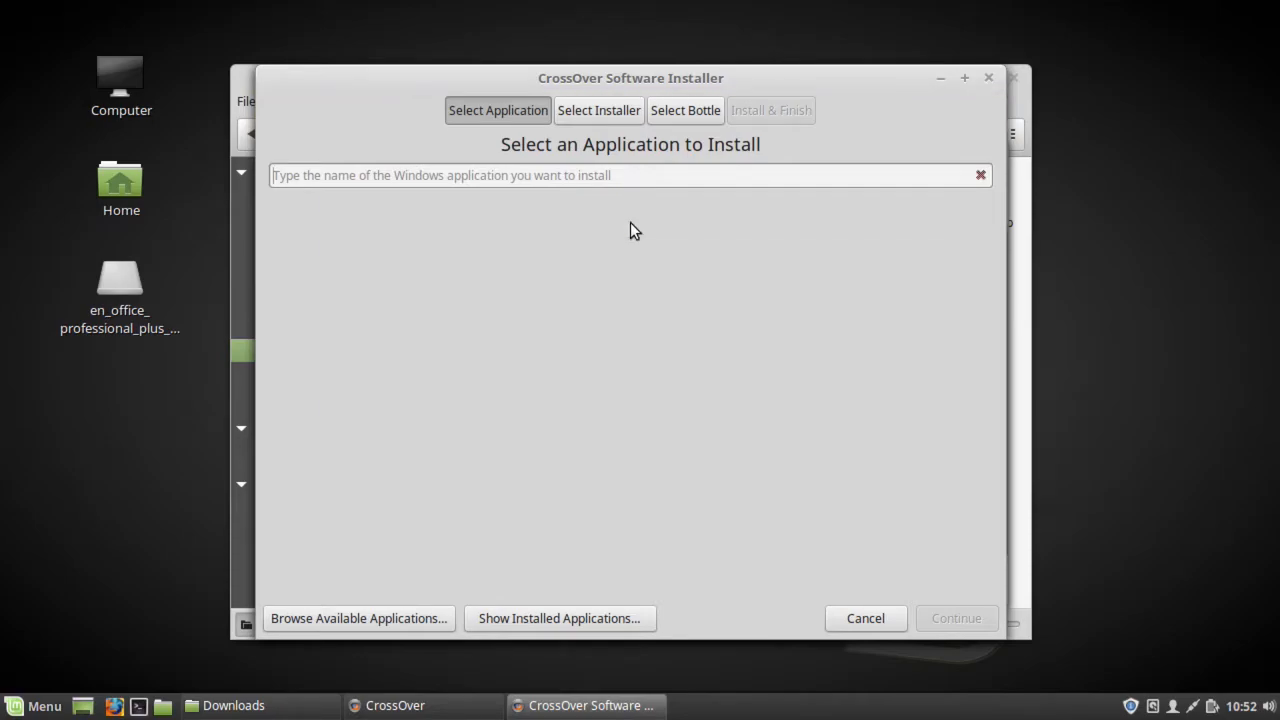
type("O")
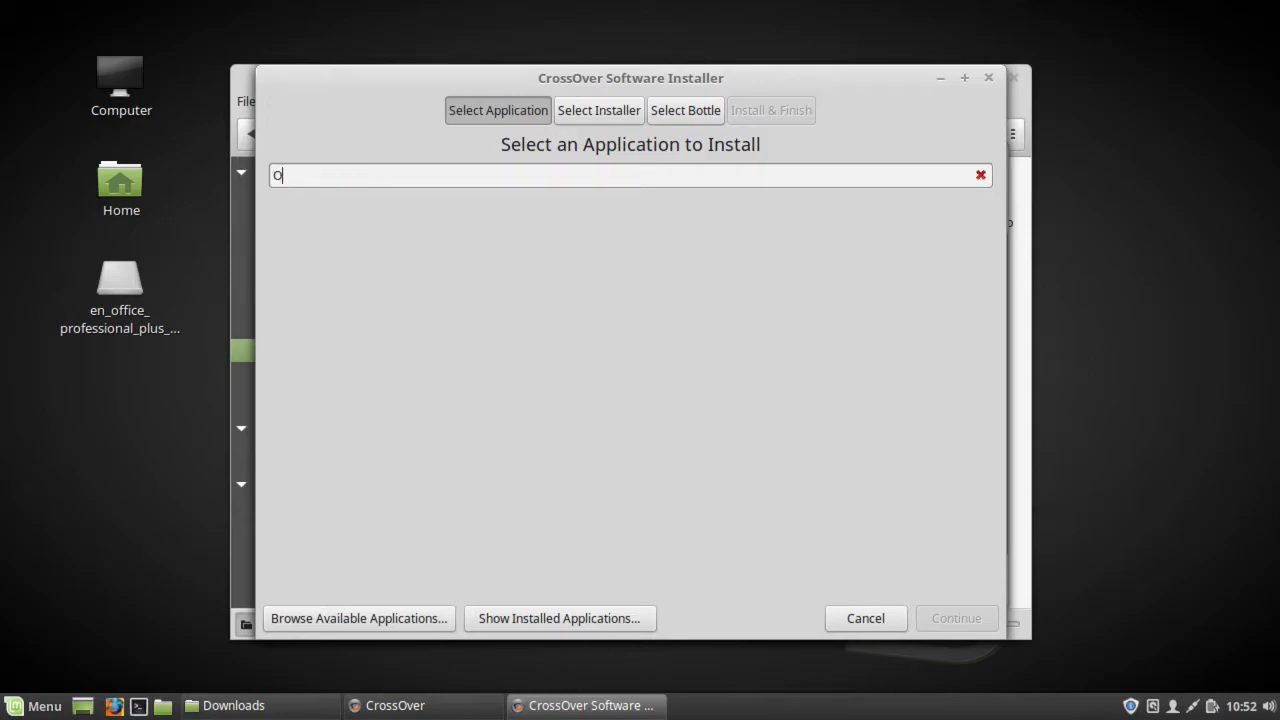
type("ffice 2010")
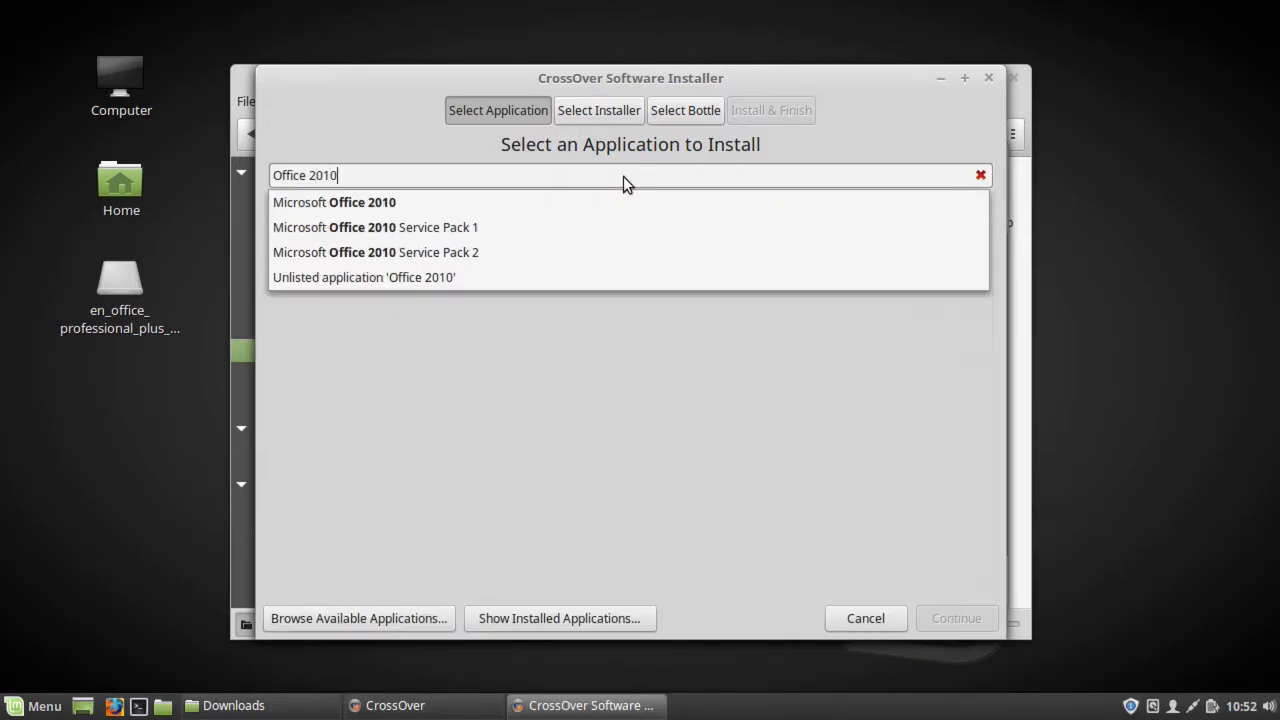
left_click(592, 203)
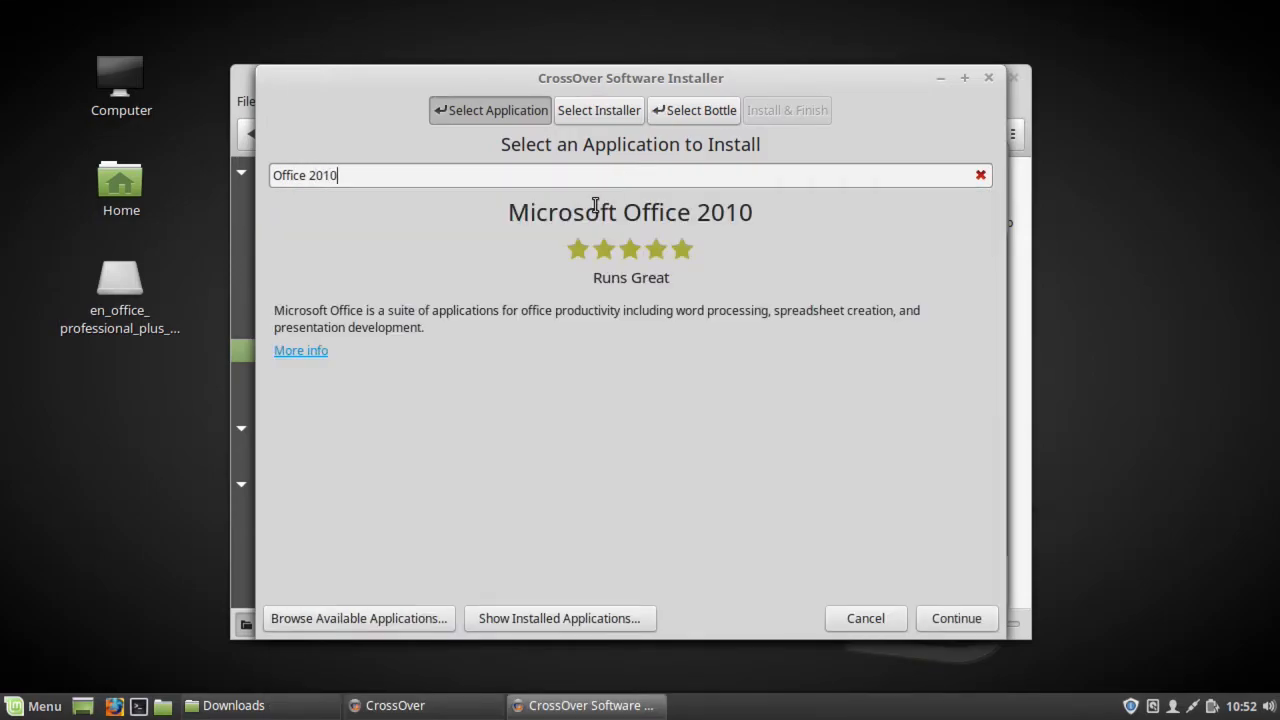
Choose setup.exe in the root of the mounted Office 2010 ISO as the installer file
left_click(618, 110)
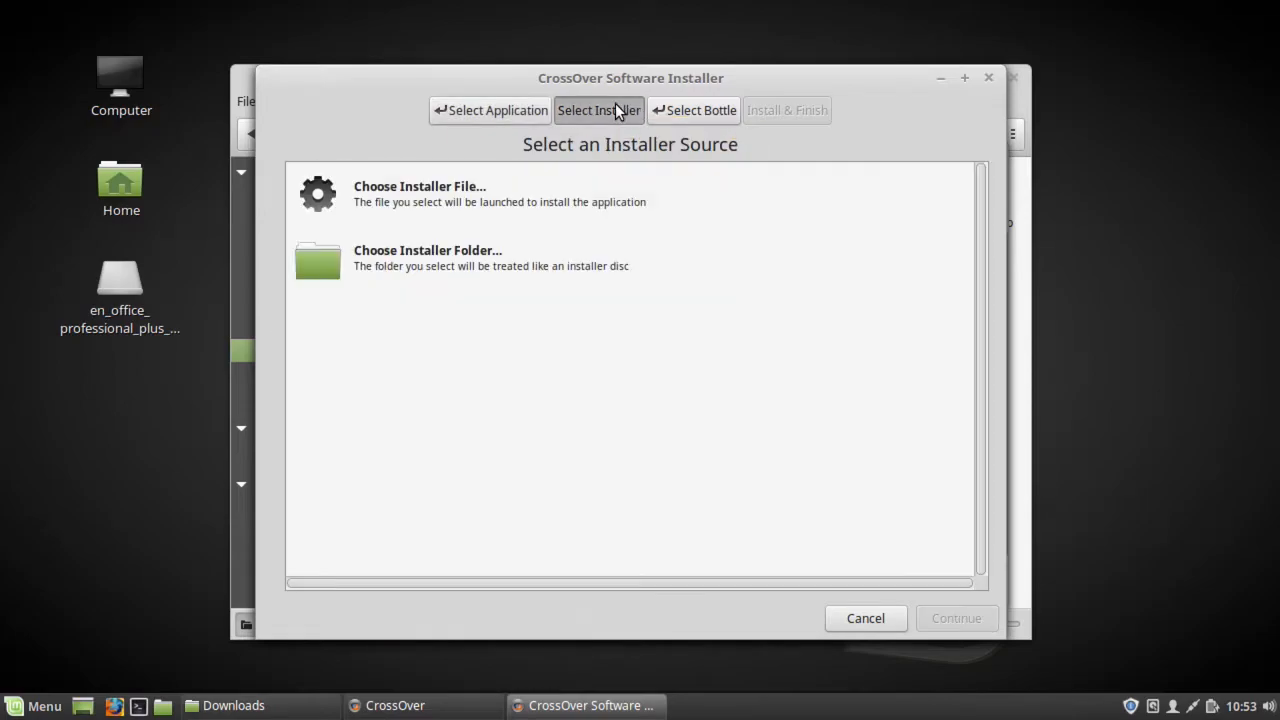
left_click(480, 198)
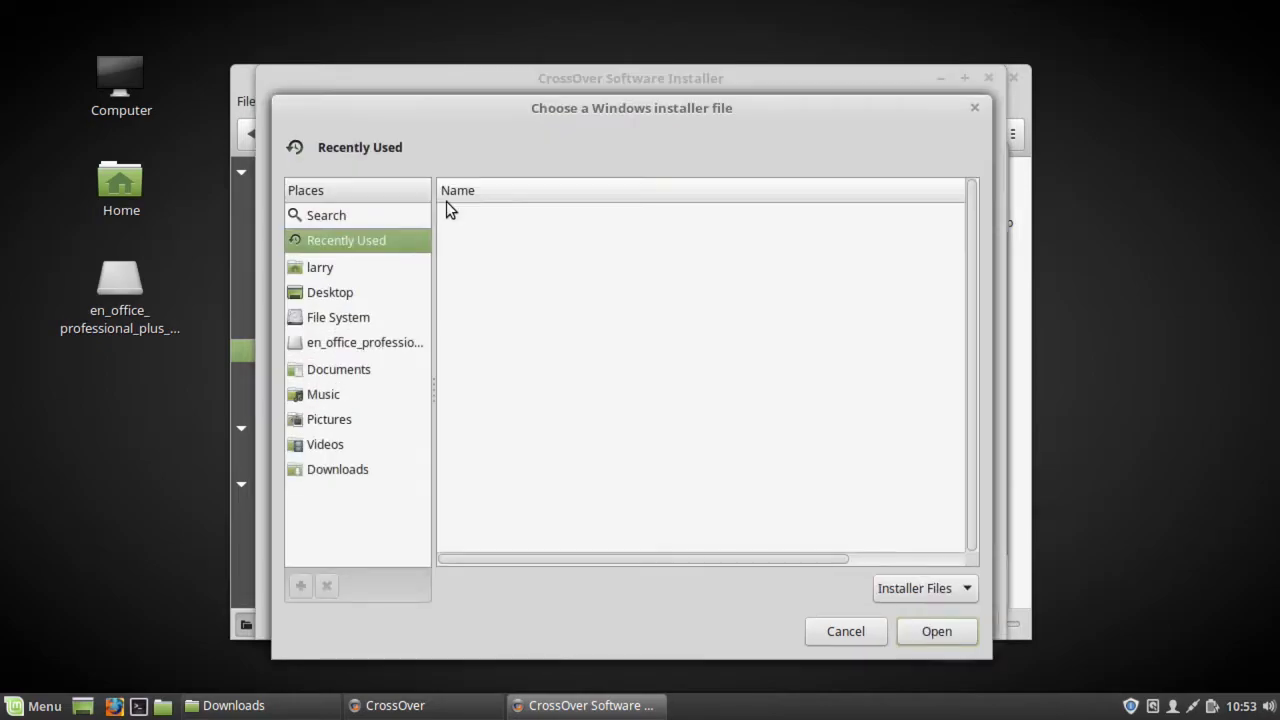
left_click(359, 349)
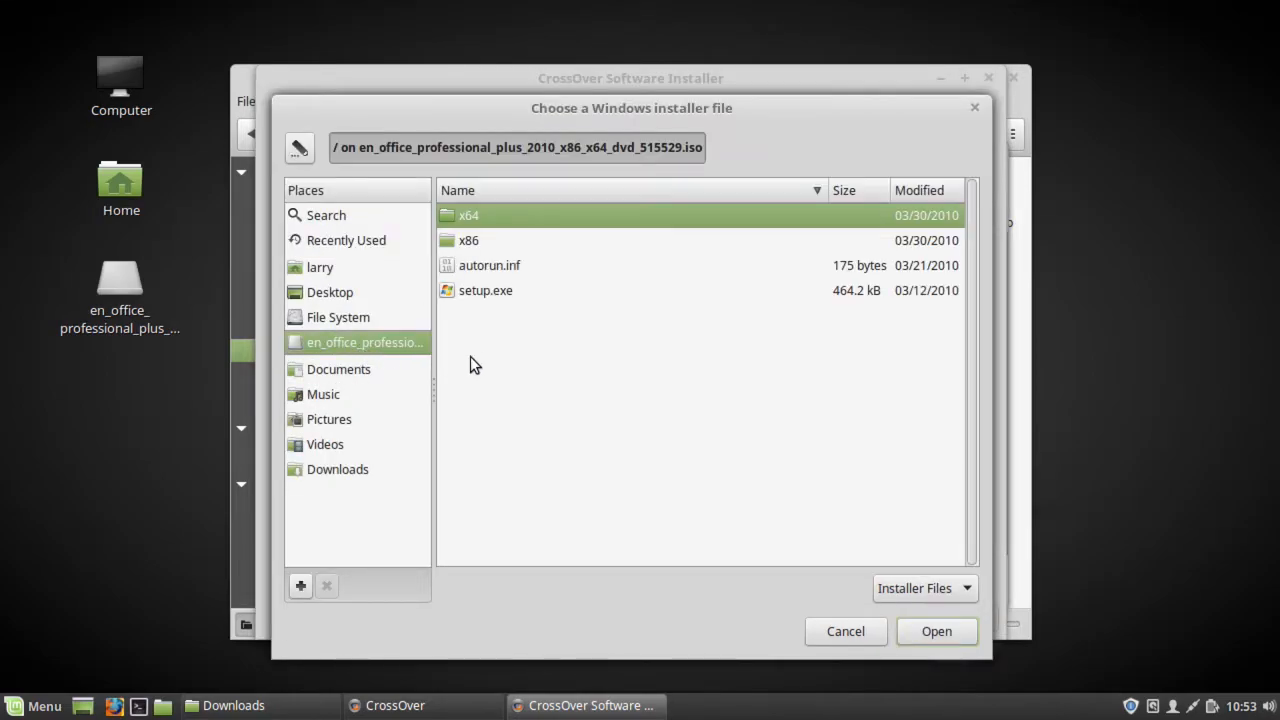
left_click(487, 293)
left_click(937, 630)
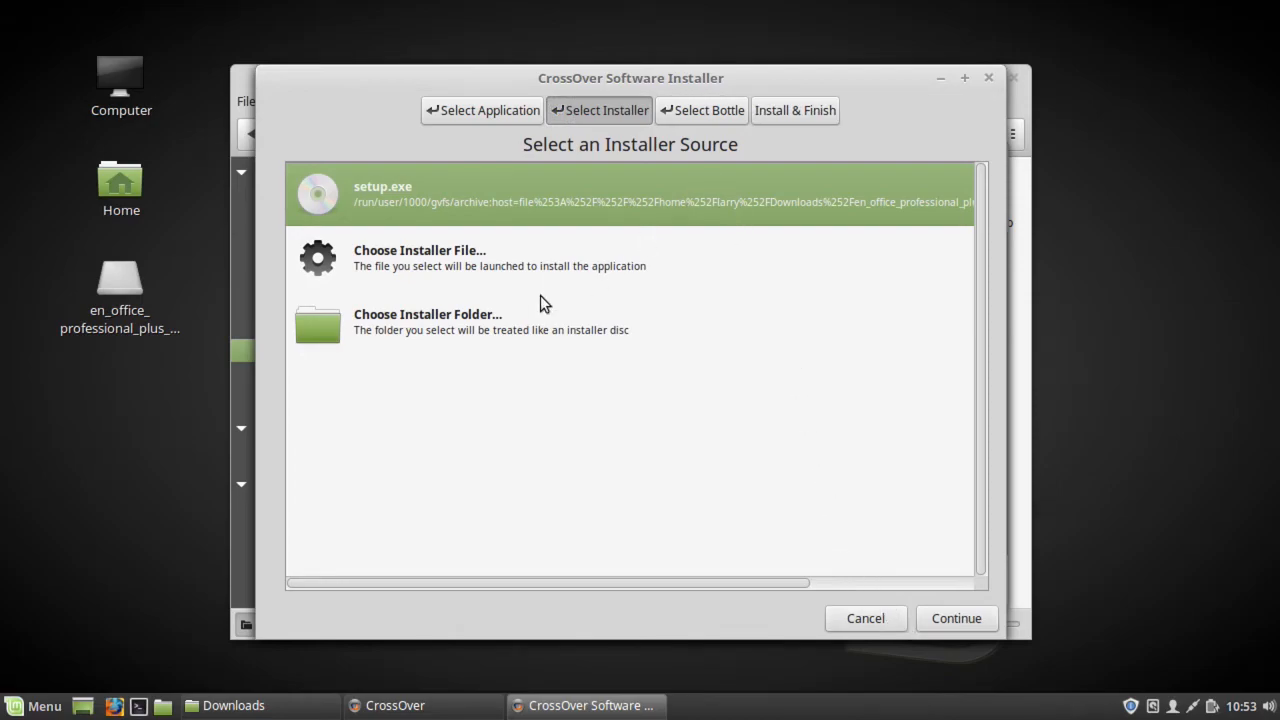
Try to install Microsoft Office 2010 into the existing Microsoft_Office_2010 bottle, skipping the step that reports an error
left_click(699, 117)
left_click(412, 230)
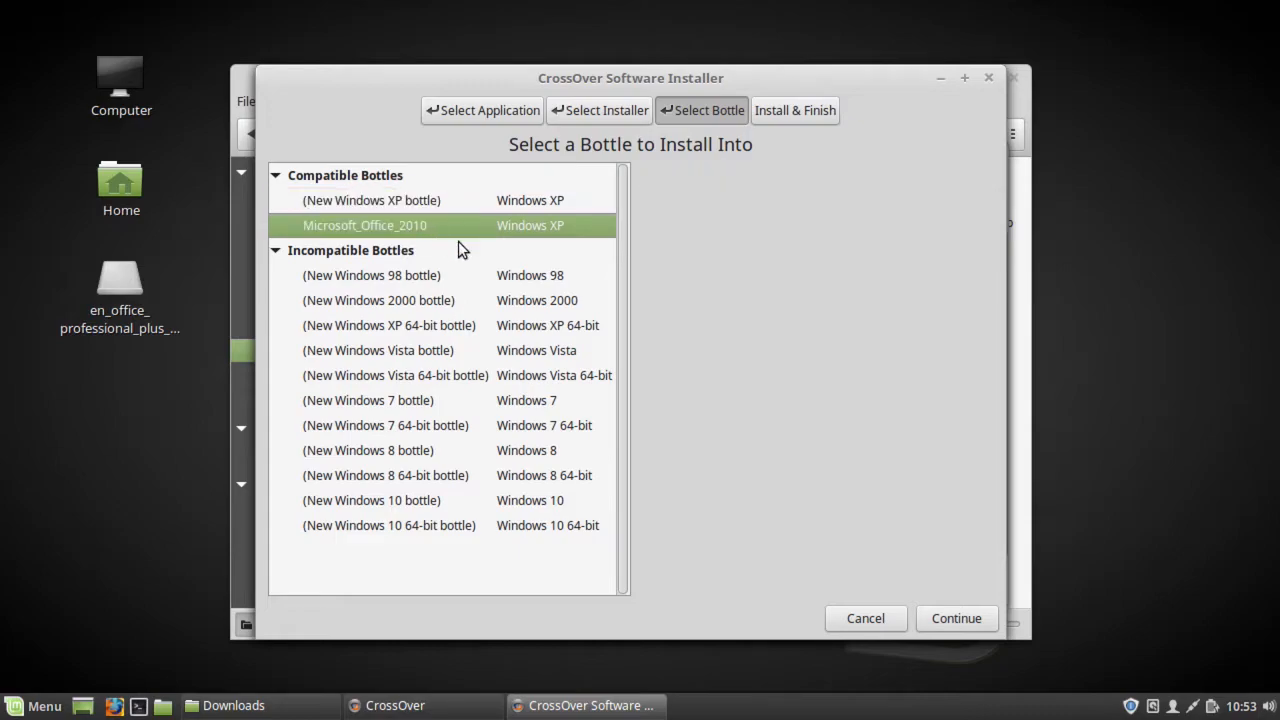
left_click(948, 619)
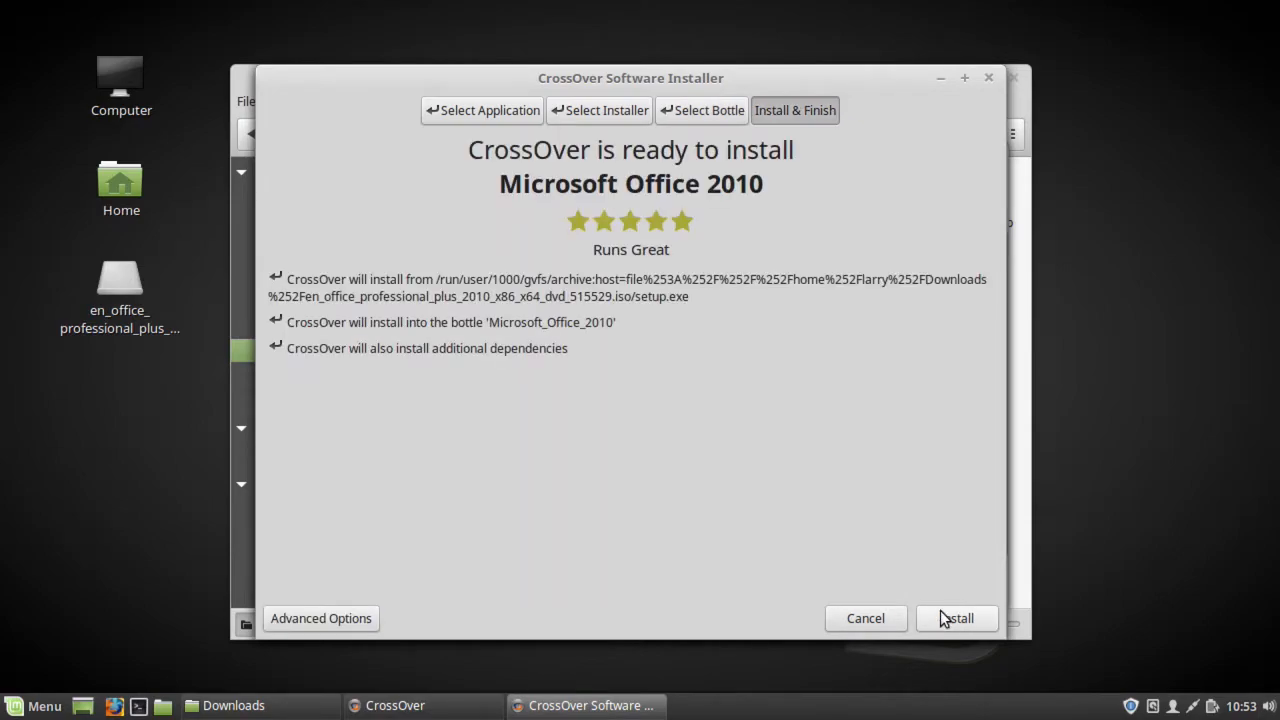
left_click(957, 619)
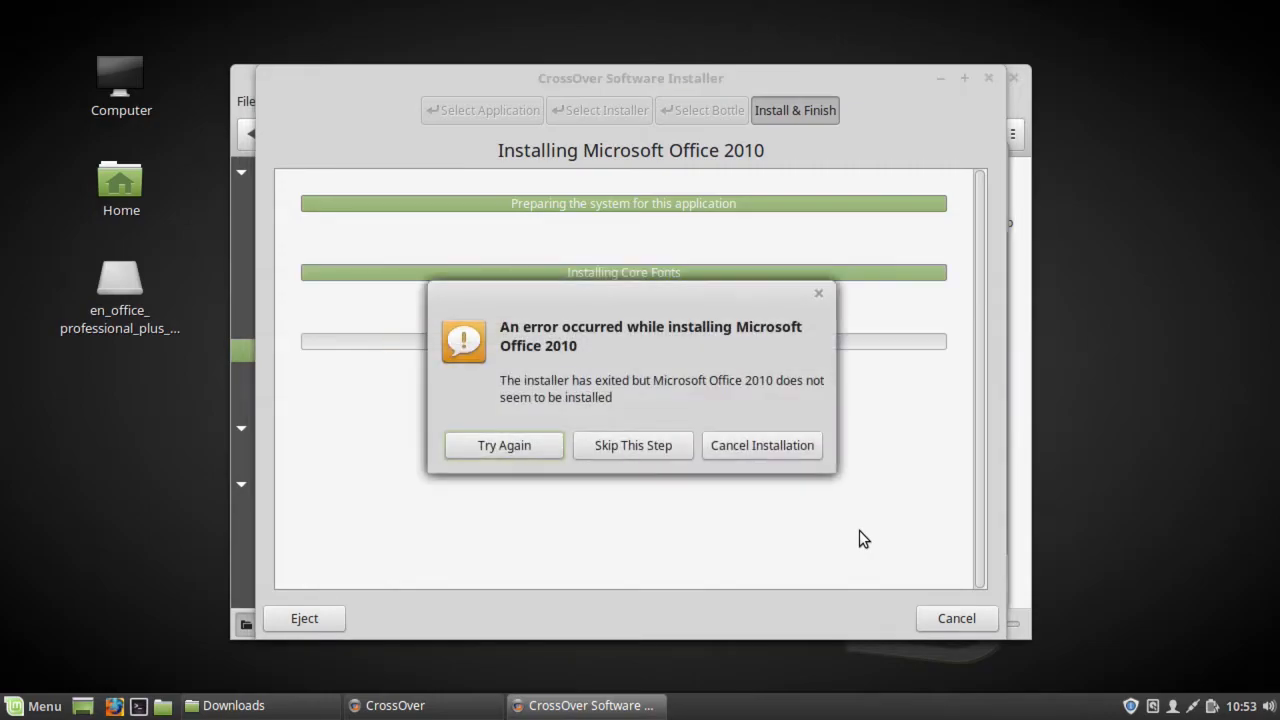
left_click(642, 444)
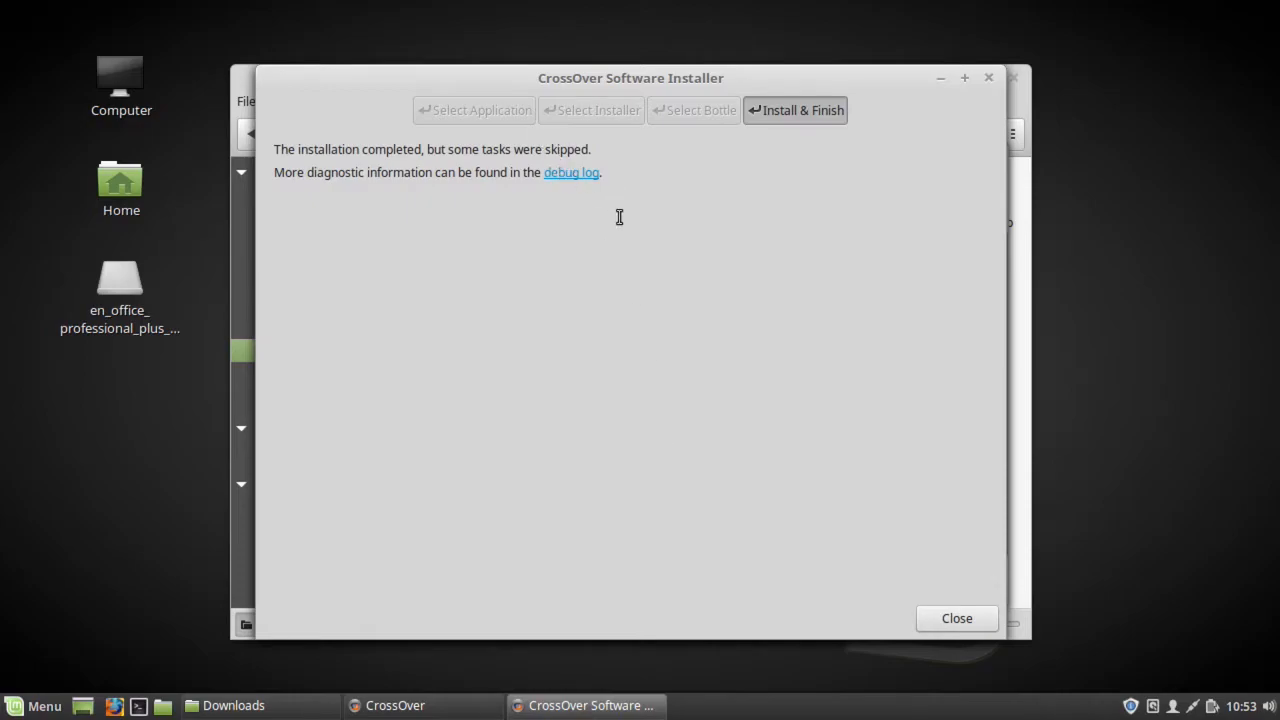
Open the installation's debug log, examine its entries through to the end for the cause of the problem, and close it
left_click(567, 176)
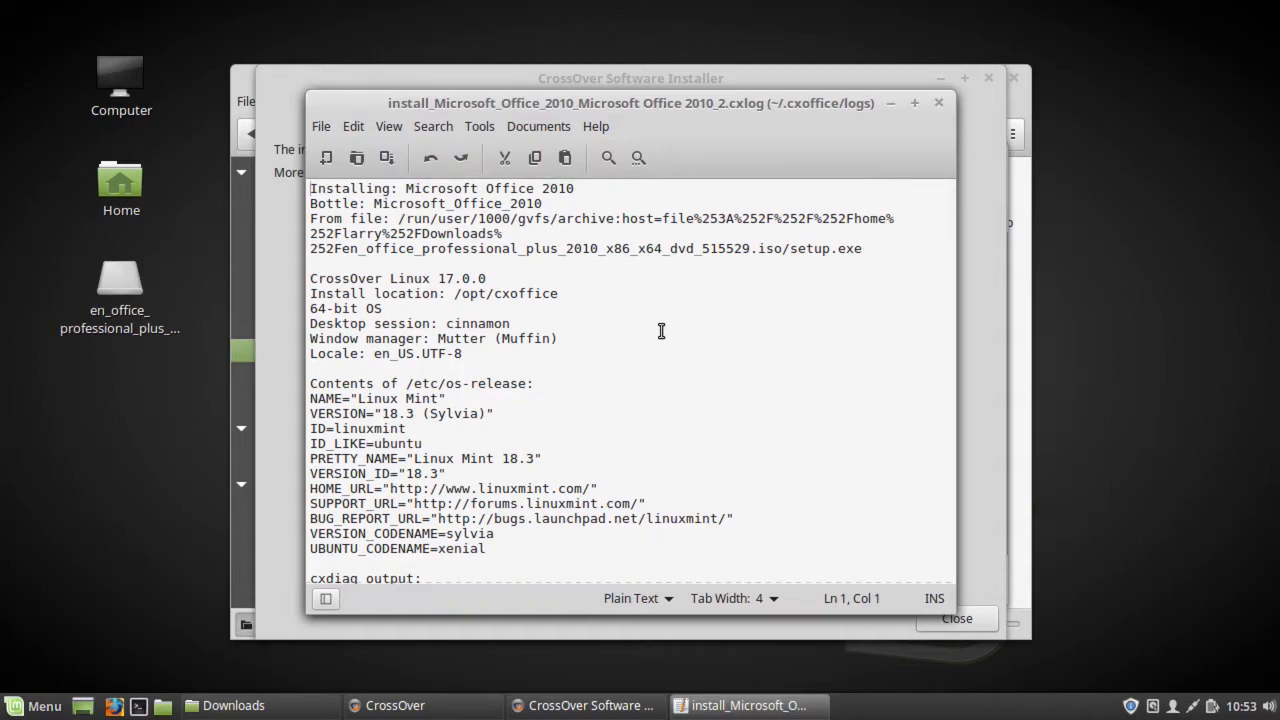
scroll(661, 331, "down", 3)
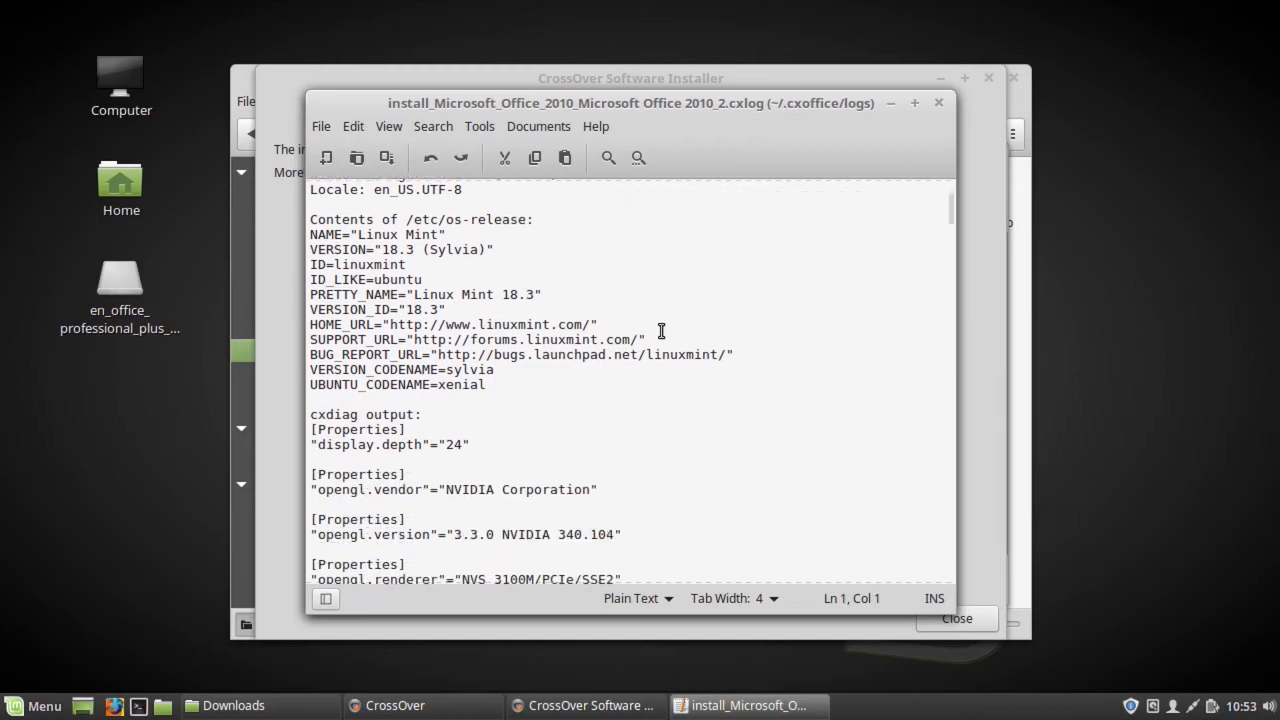
scroll(661, 331, "down", 5)
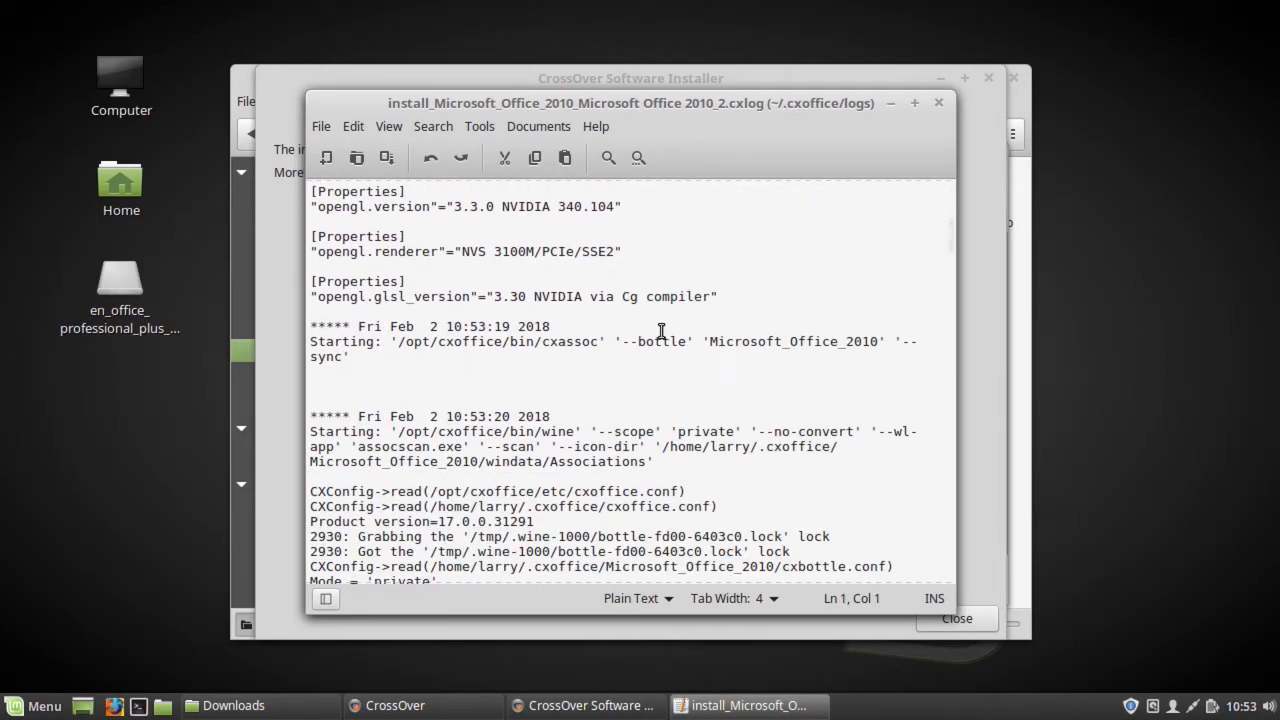
scroll(661, 331, "down", 8)
scroll(661, 331, "down", 15)
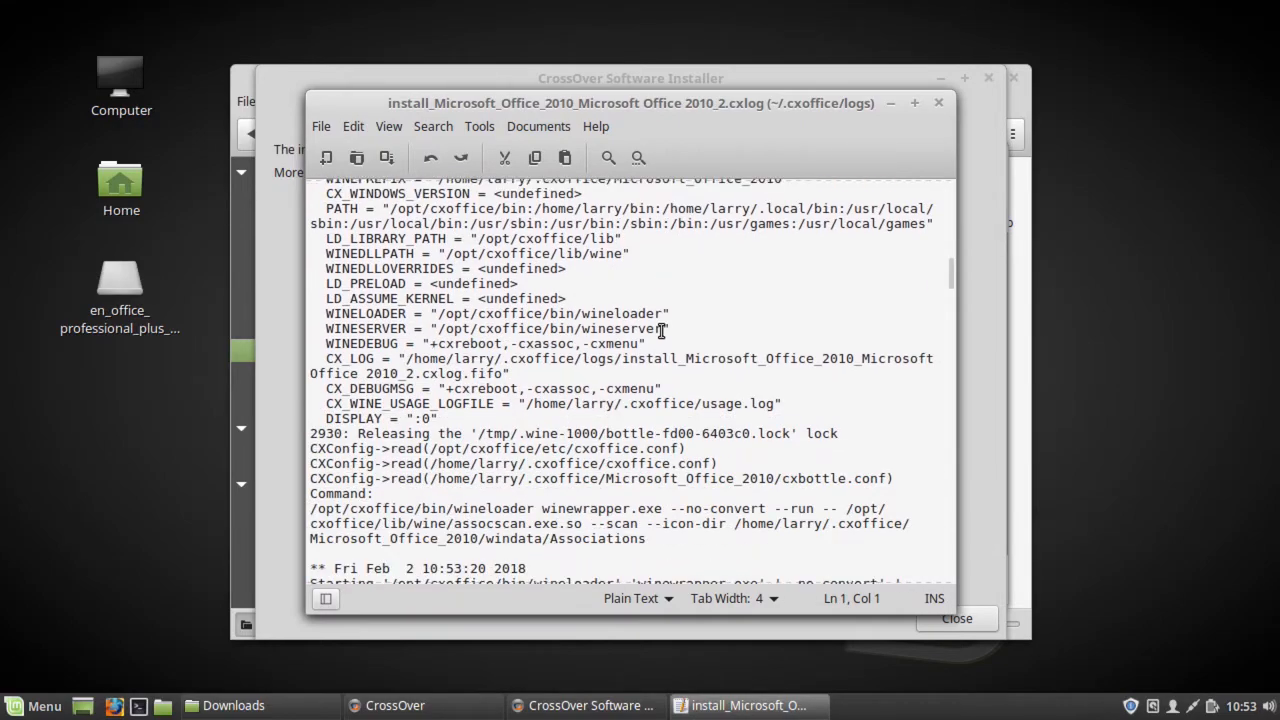
scroll(661, 331, "down", 15)
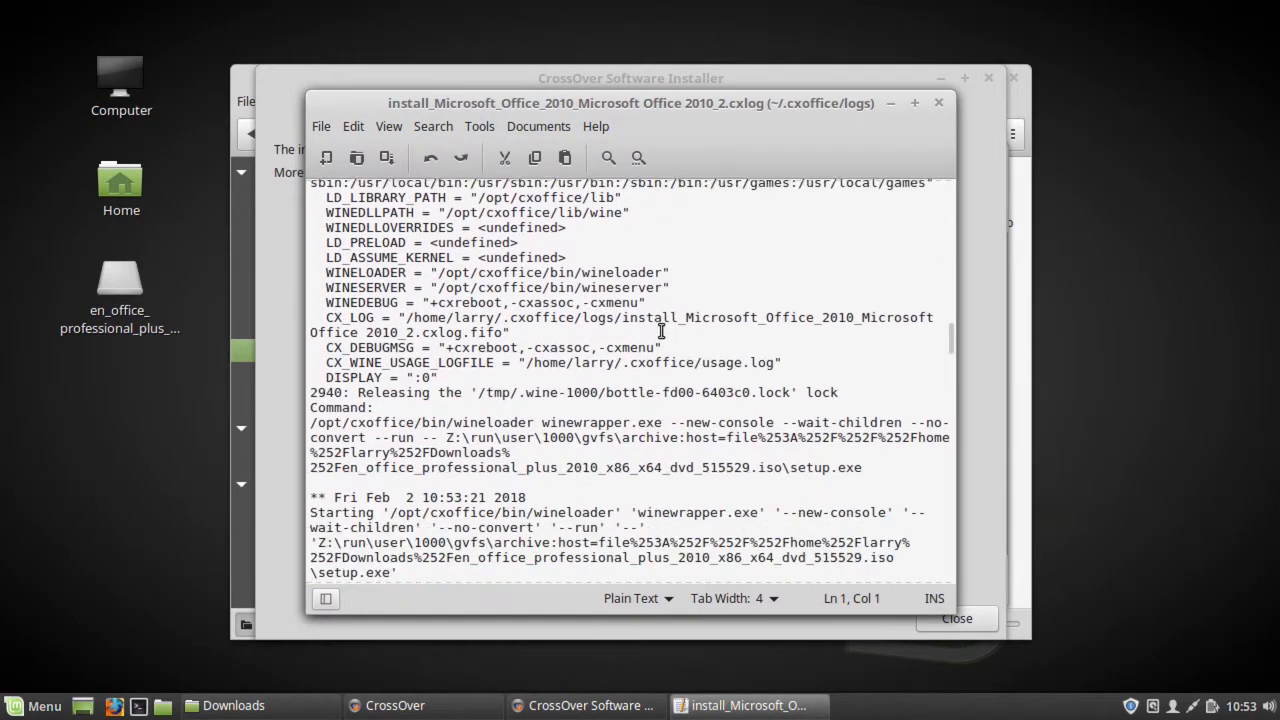
scroll(661, 331, "down", 5)
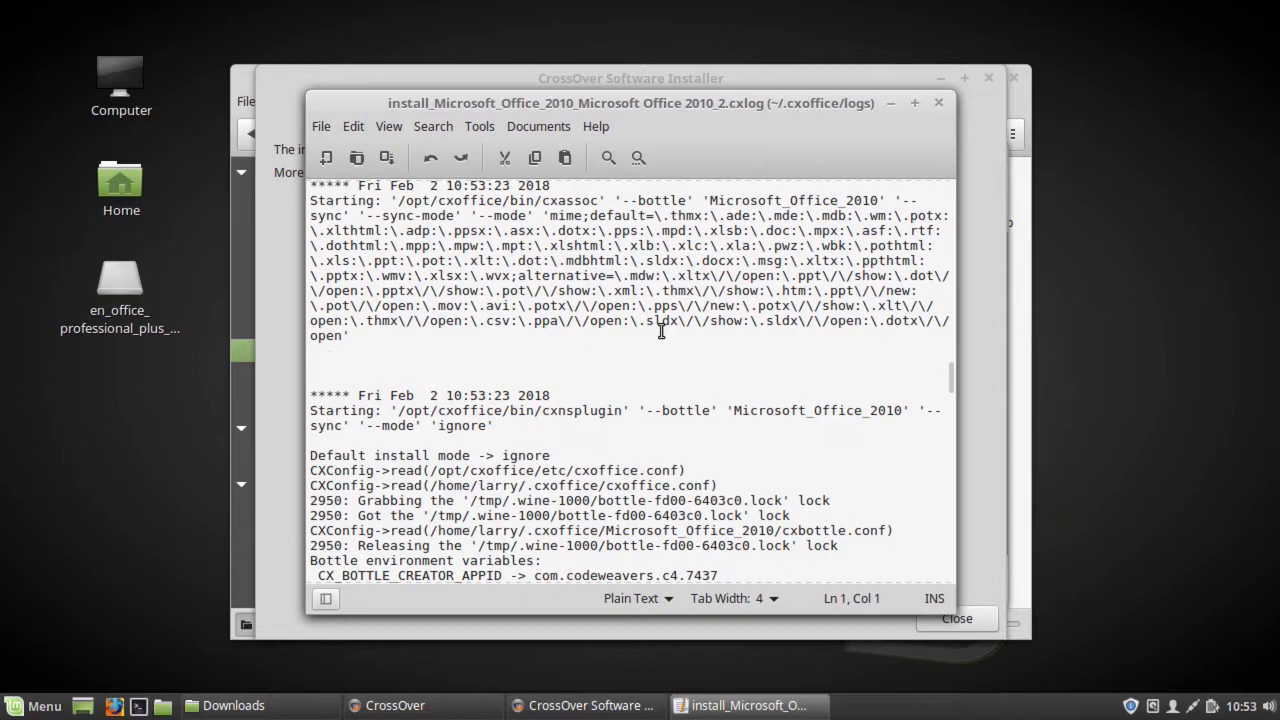
scroll(661, 331, "down", 10)
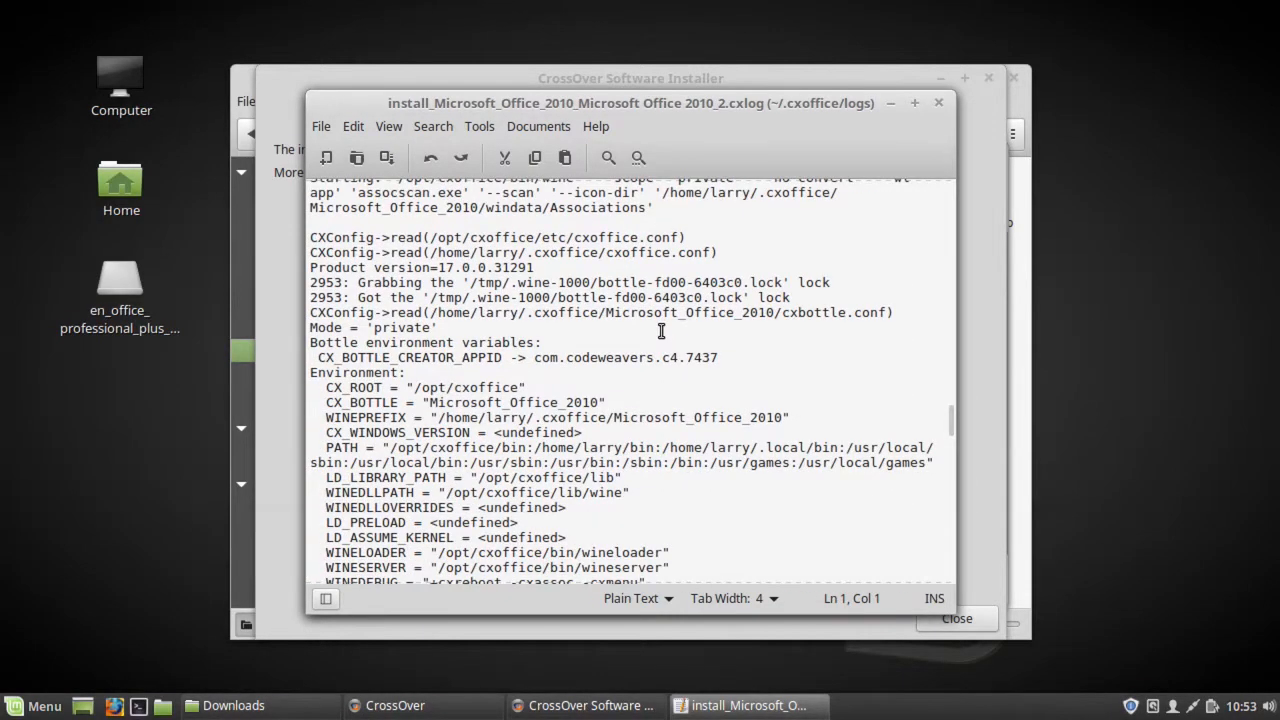
scroll(661, 331, "down", 12)
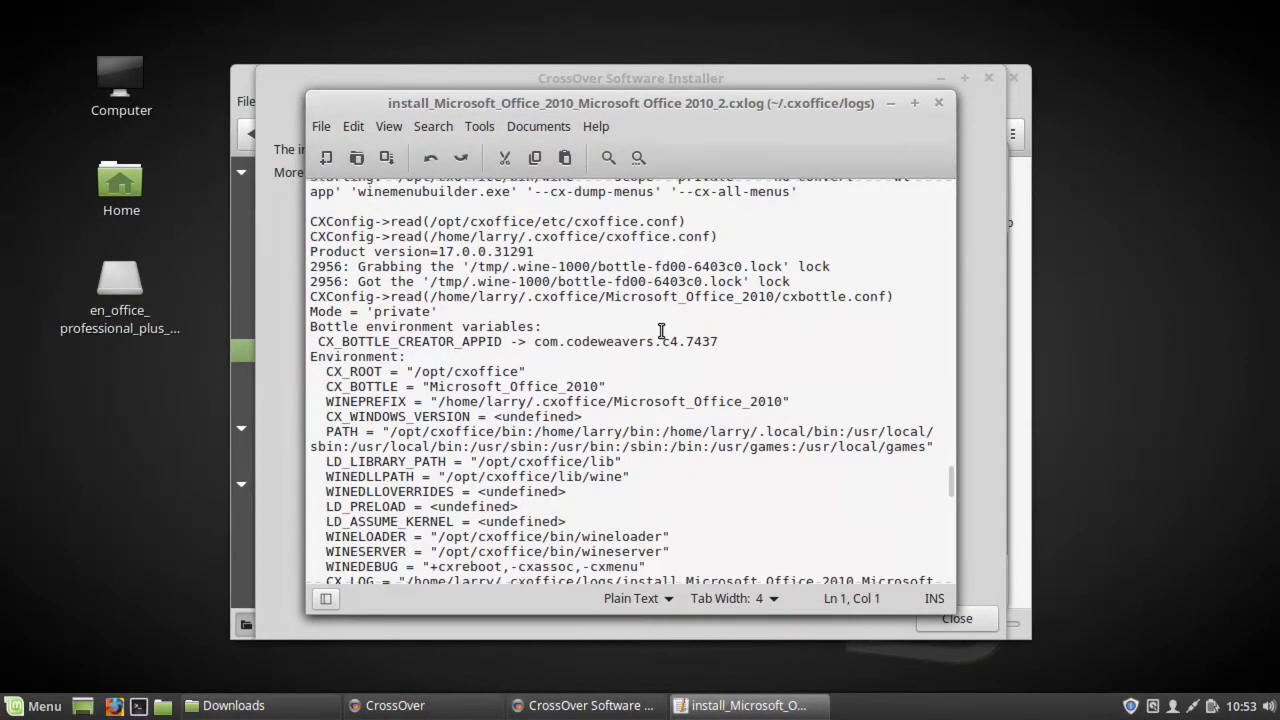
scroll(661, 331, "down", 6)
scroll(661, 331, "up", 2)
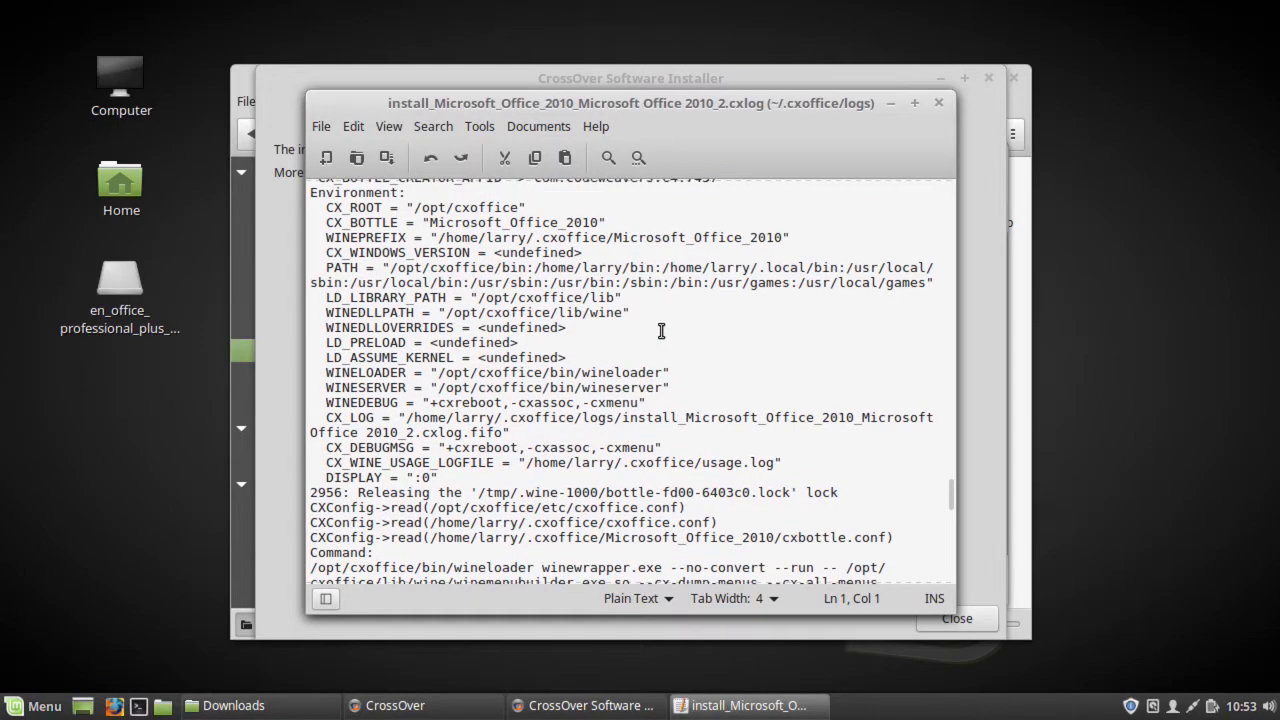
scroll(661, 331, "up", 2)
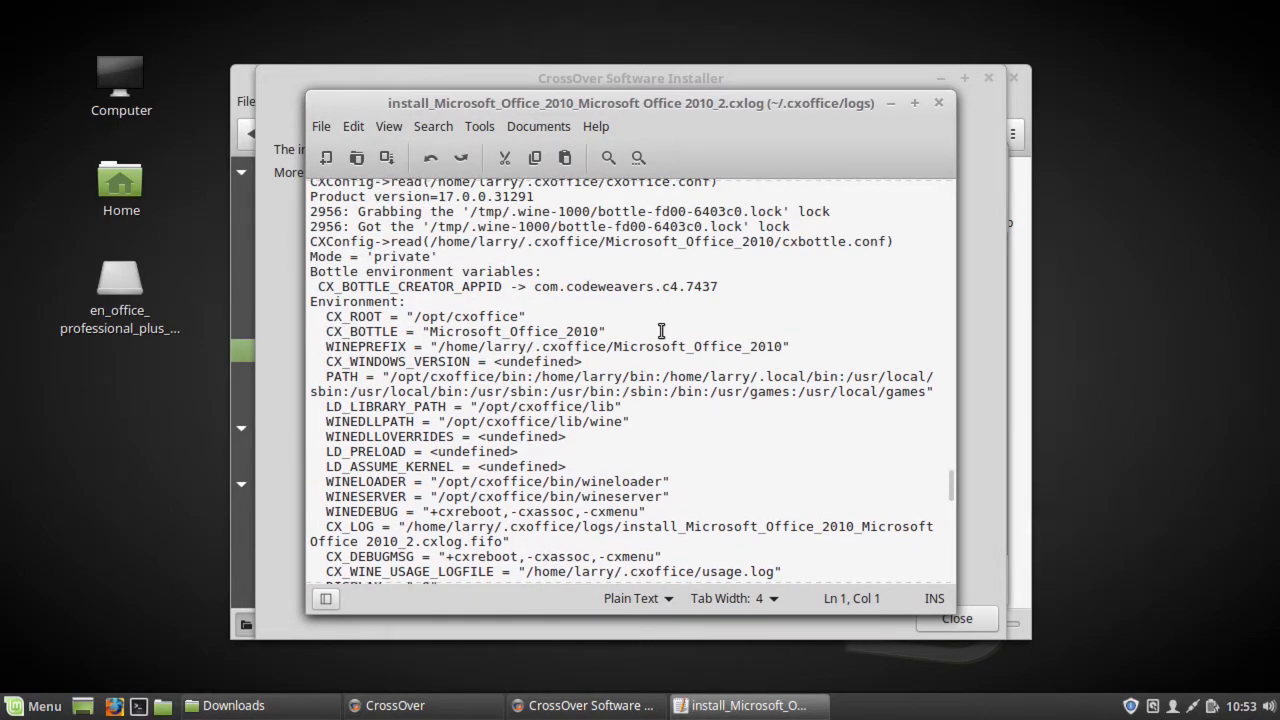
scroll(661, 331, "down", 7)
scroll(661, 331, "up", 9)
scroll(661, 331, "down", 7)
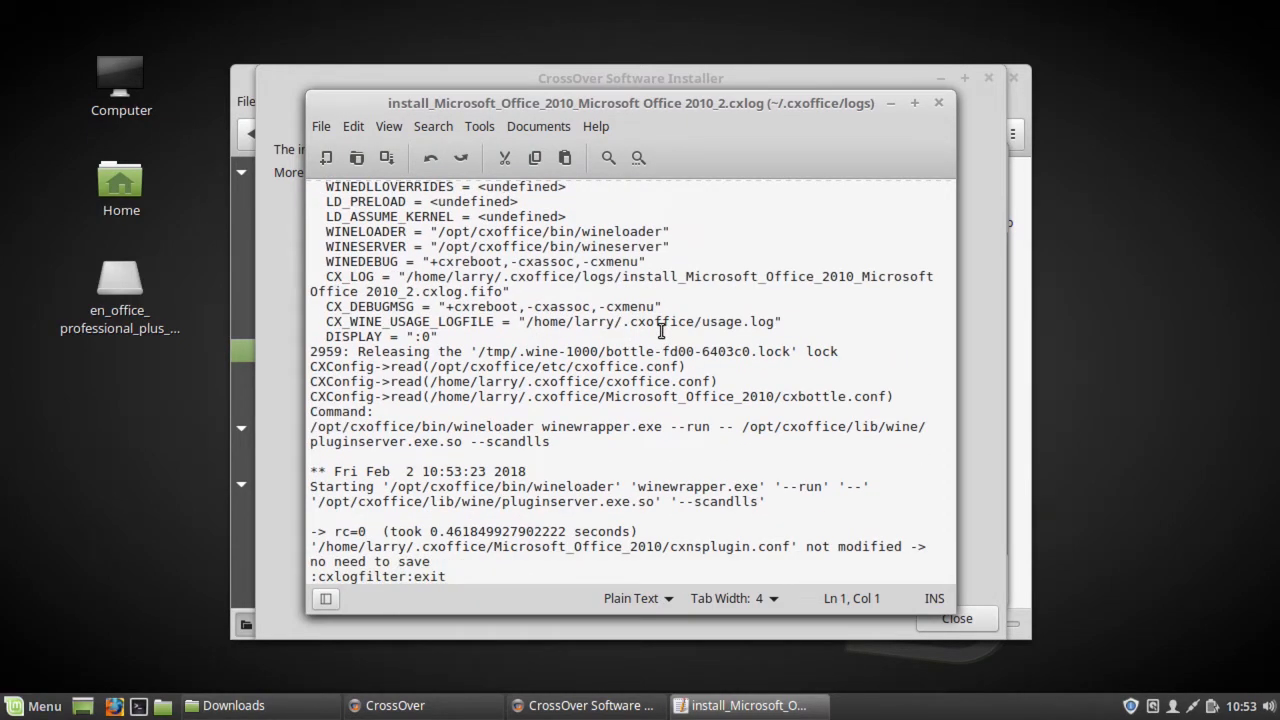
scroll(661, 332, "up", 6)
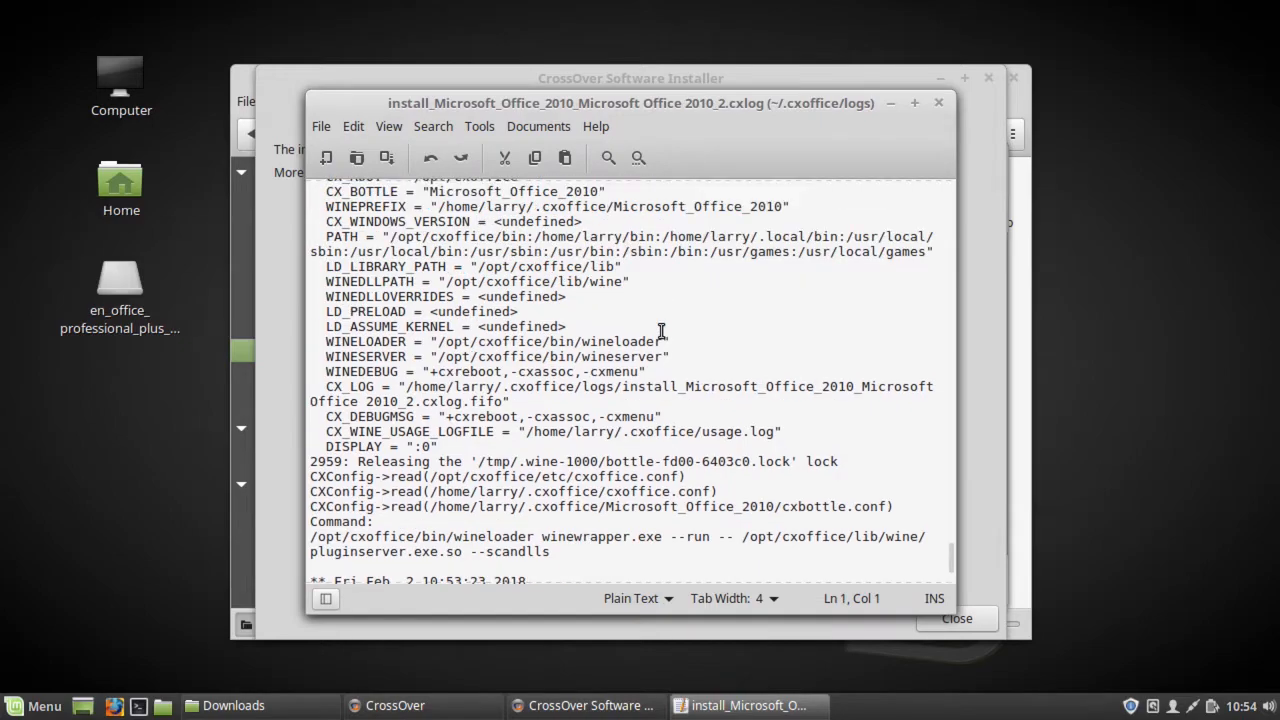
scroll(677, 330, "down", 10)
scroll(760, 332, "up", 5)
scroll(760, 330, "down", 15)
scroll(760, 330, "up", 9)
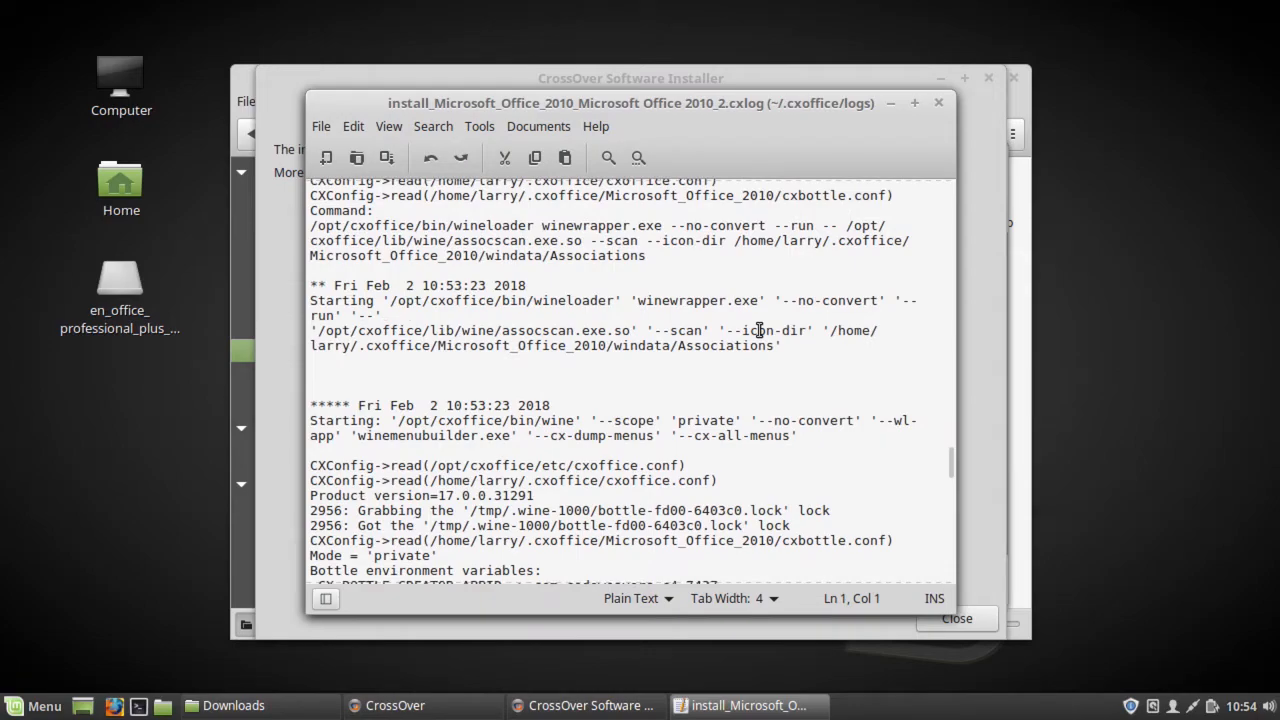
left_click(939, 103)
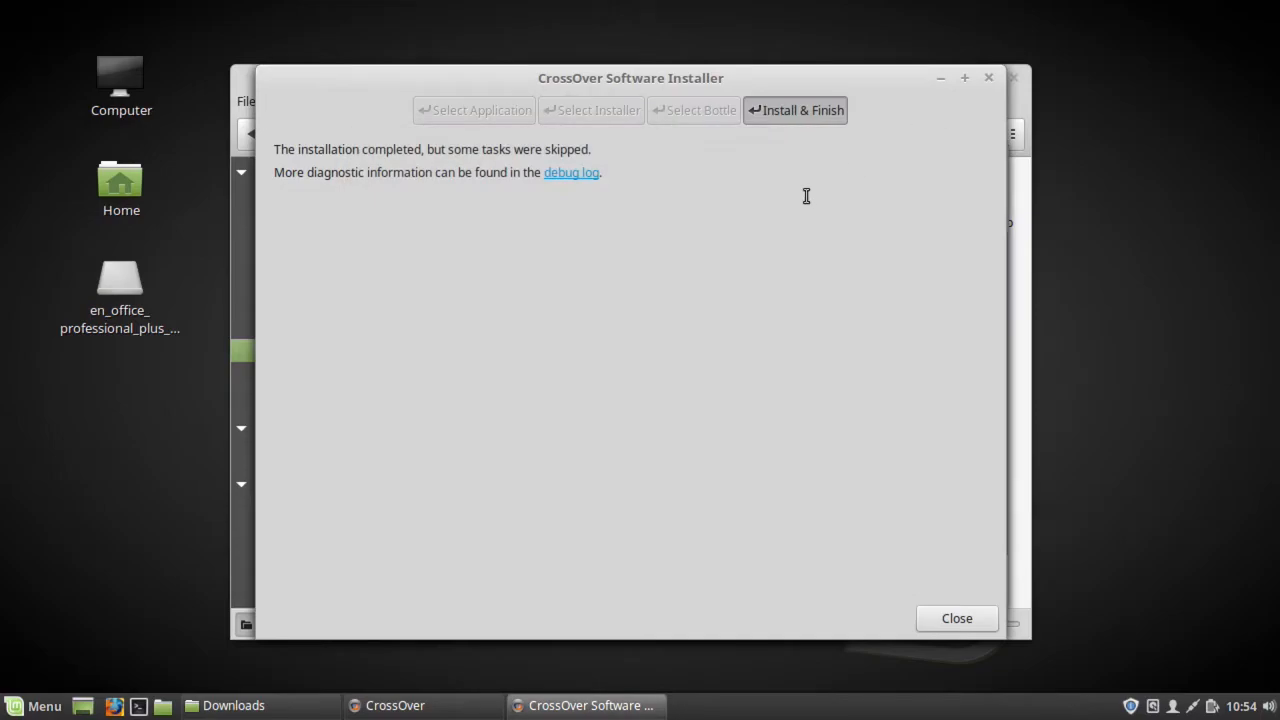
Close the finished installer and start a new Windows software installation with the installation recipes set to always update
left_click(986, 77)
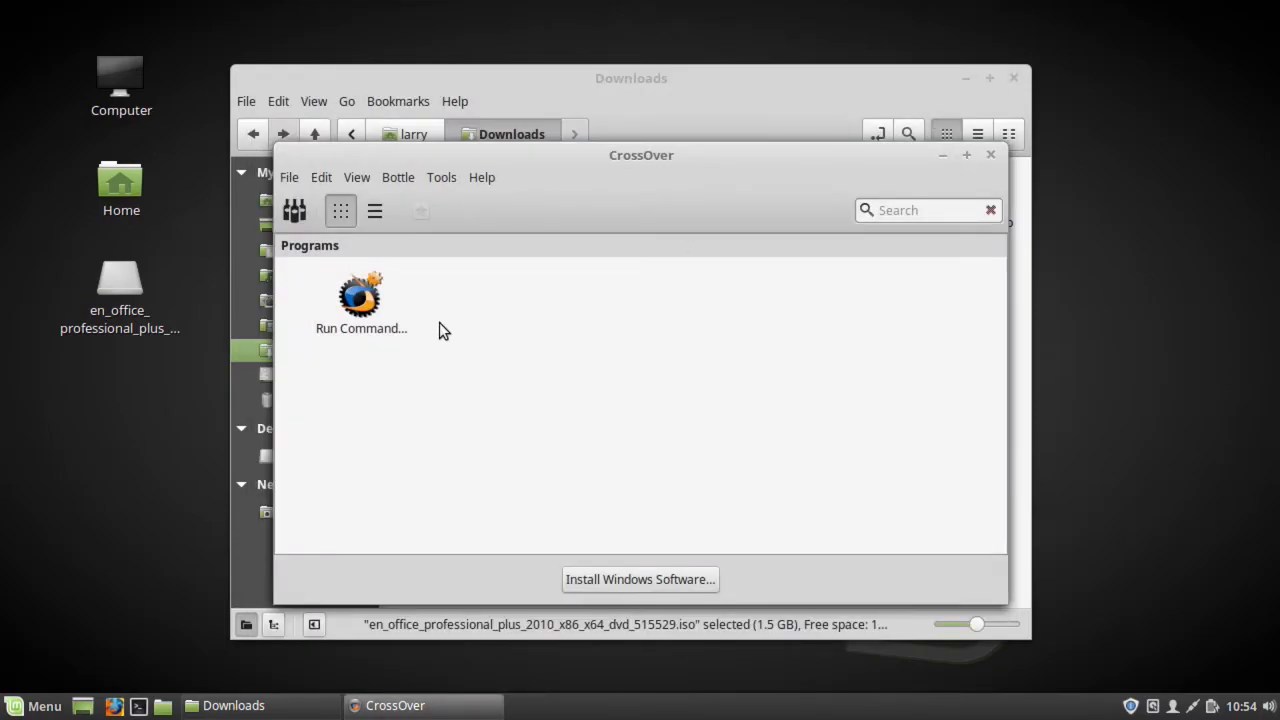
left_click(612, 584)
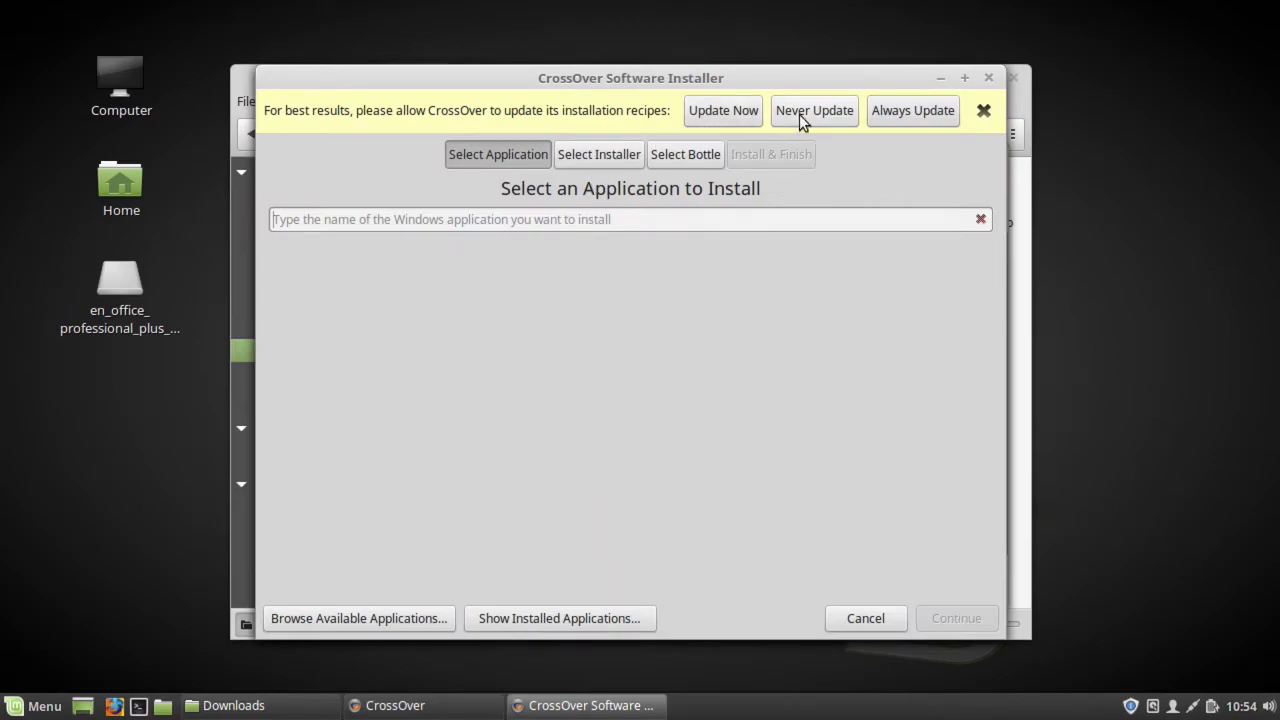
left_click(912, 110)
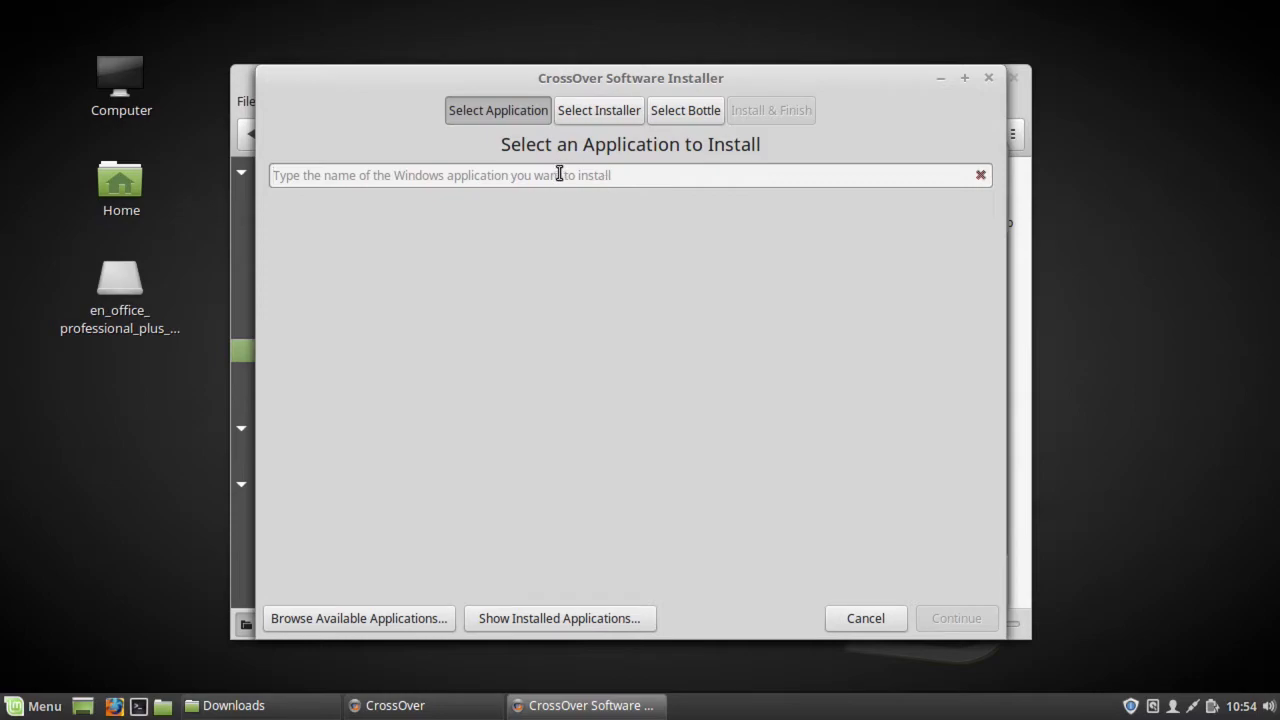
Choose Microsoft Office 2010 as the application to install, with setup.exe from the mounted ISO's x86 folder as its installer file
type("off")
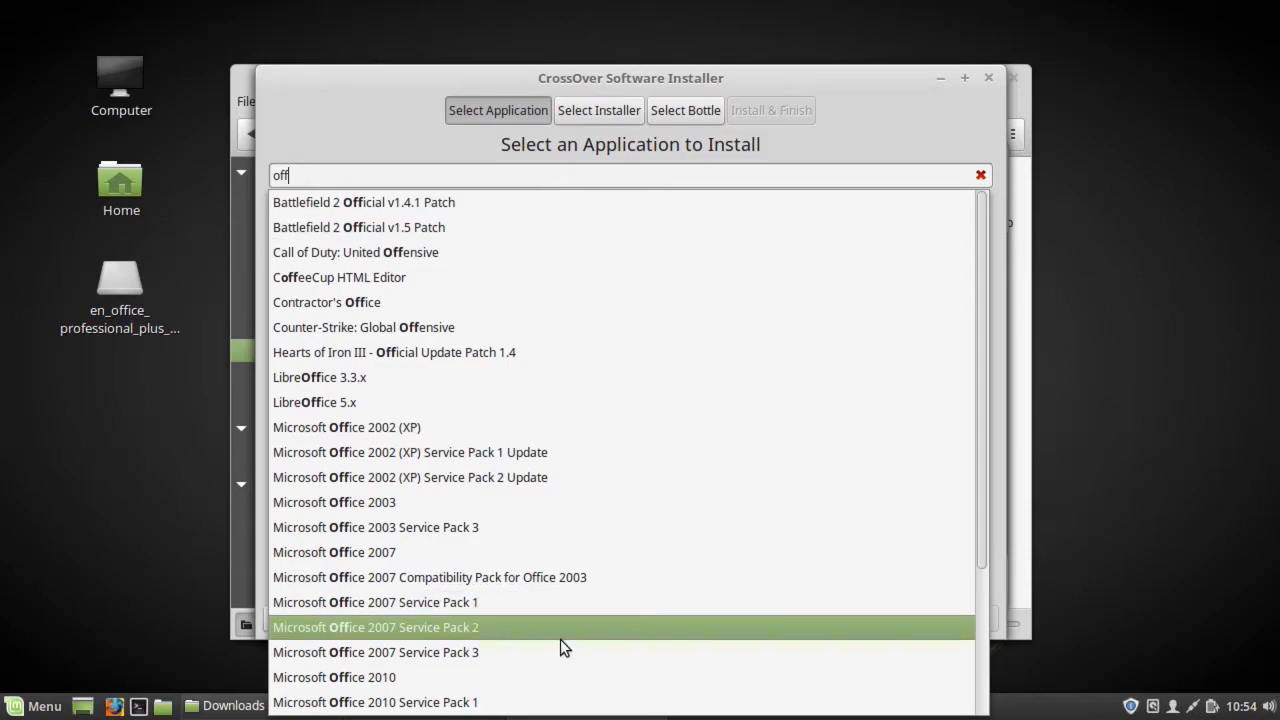
left_click(568, 677)
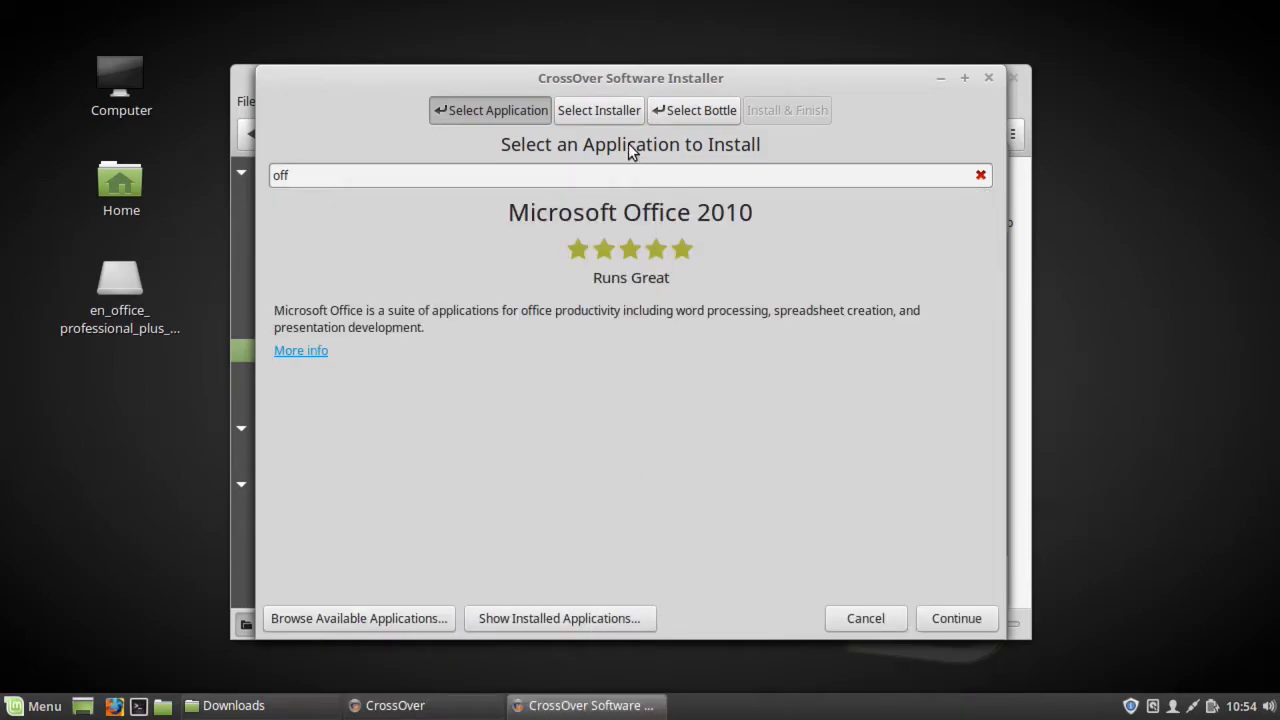
left_click(604, 113)
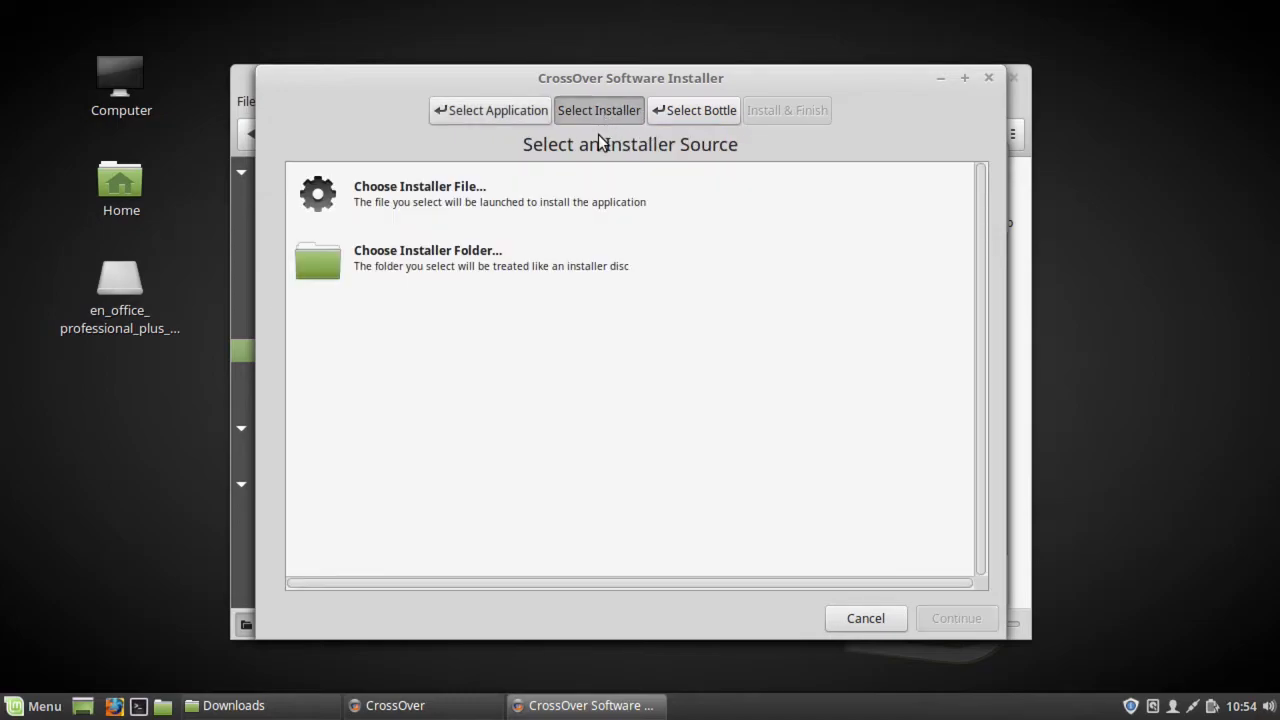
left_click(436, 198)
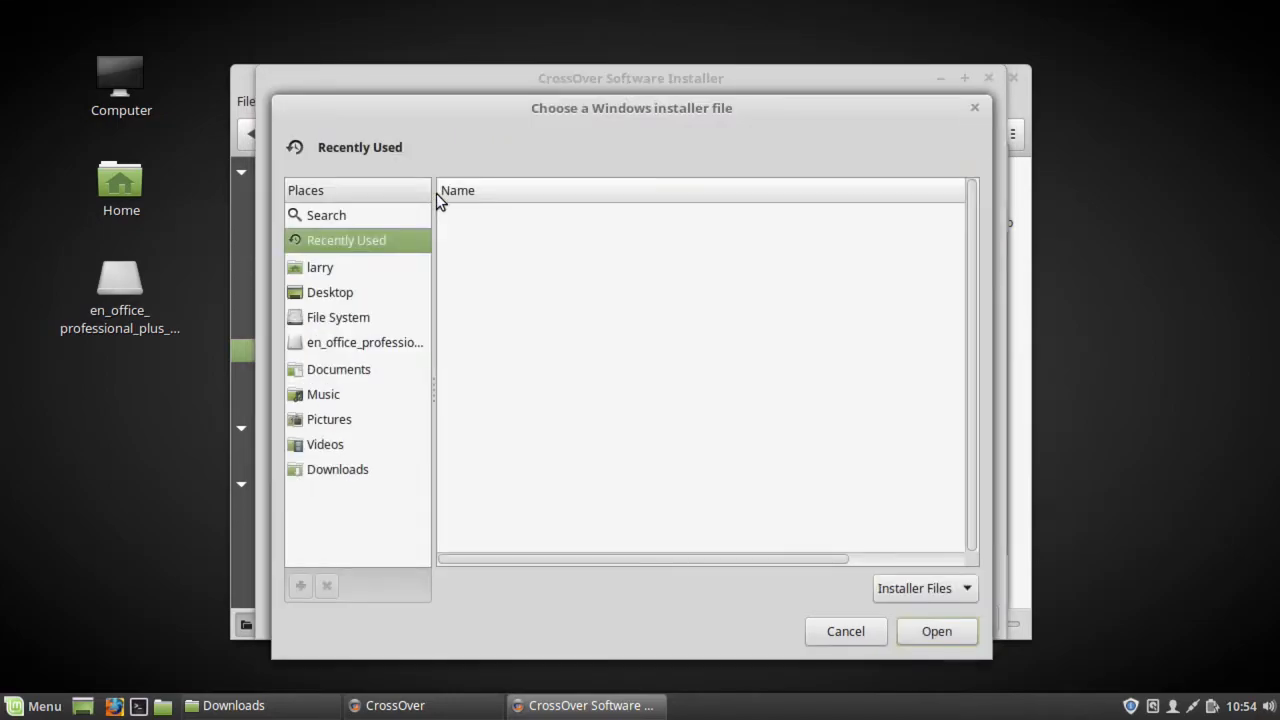
left_click(368, 349)
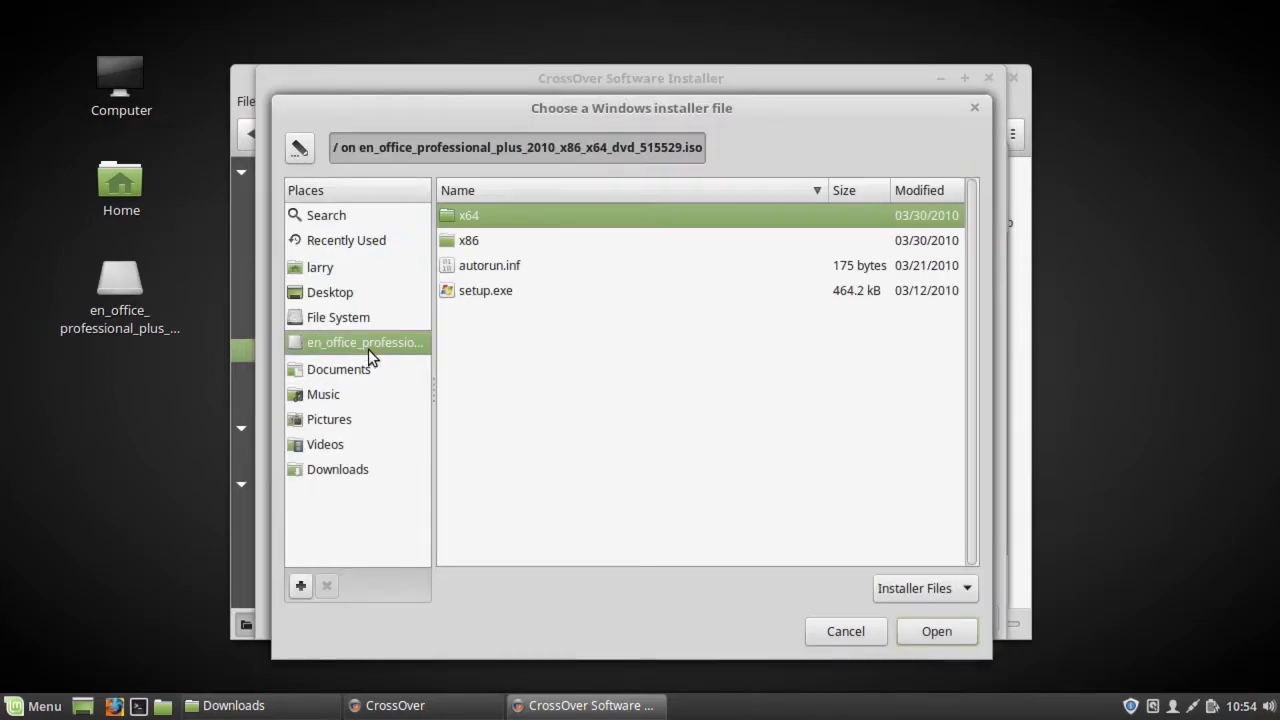
double_click(472, 245)
scroll(584, 443, "down", 2)
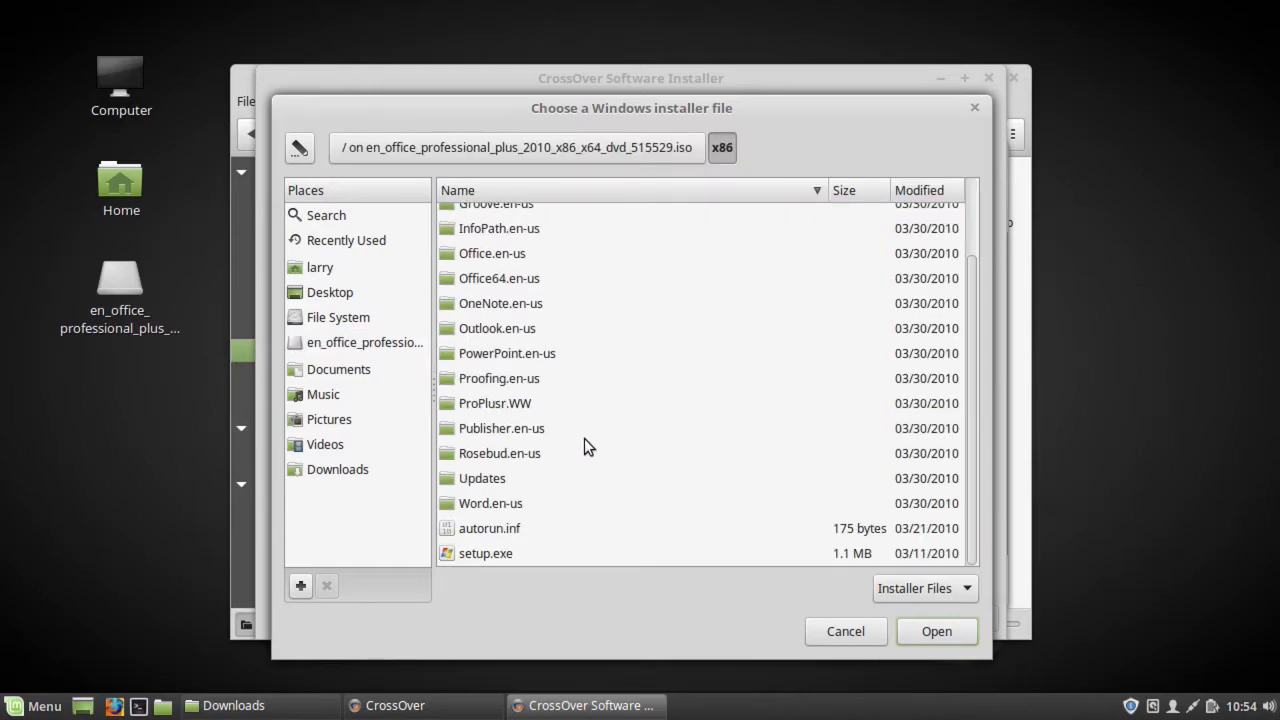
left_click(513, 553)
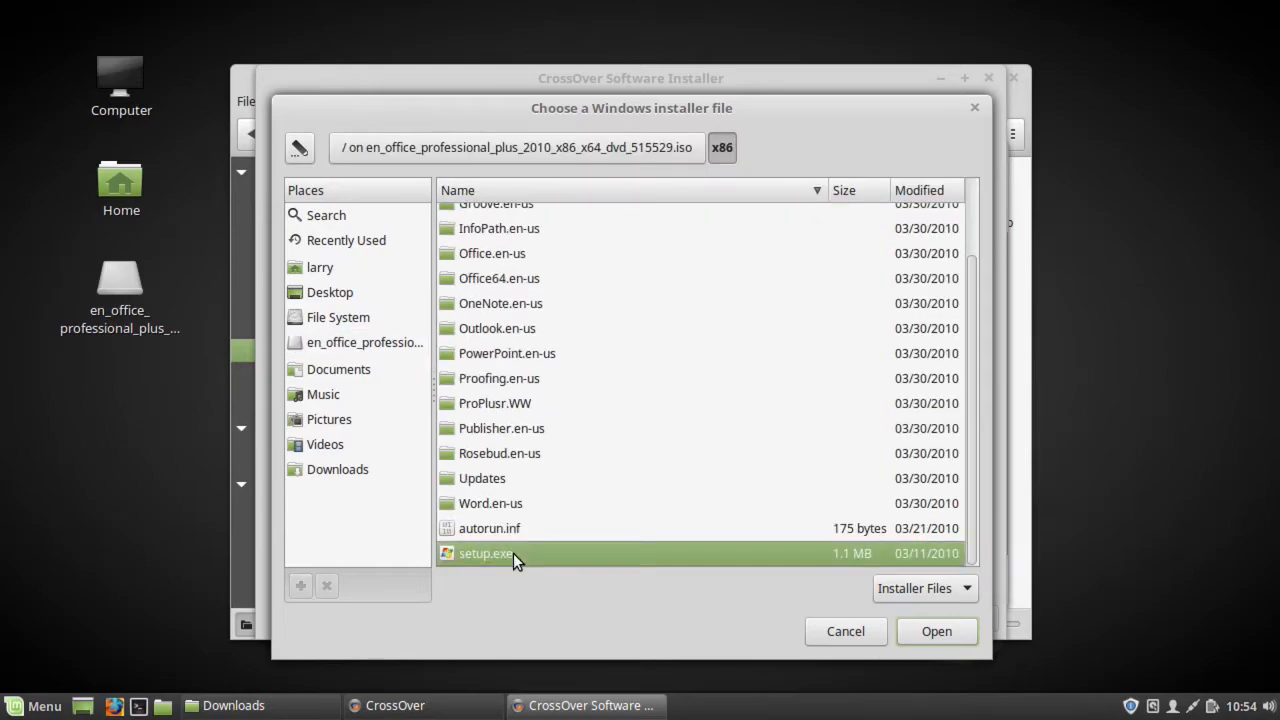
left_click(940, 632)
left_click(936, 613)
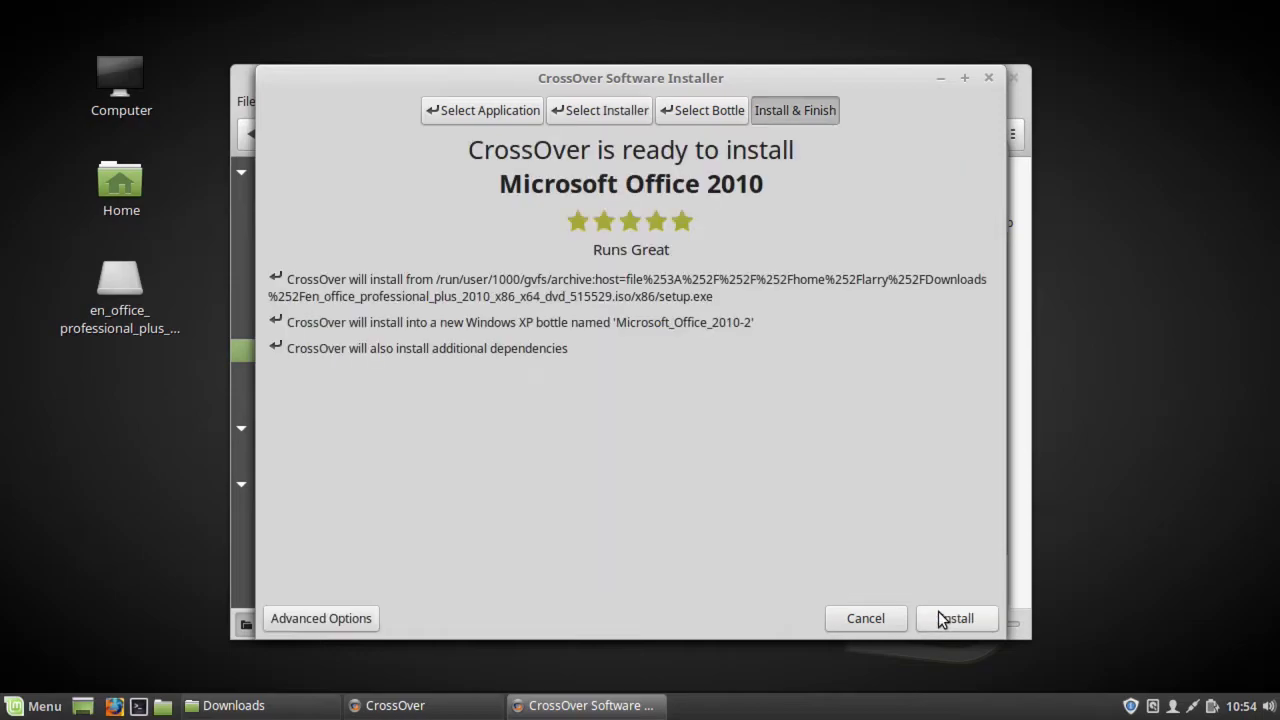
Try to install Microsoft Office 2010 into the existing Microsoft_Office_2010 bottle, skipping the installer step that reports an error
left_click(706, 114)
left_click(524, 227)
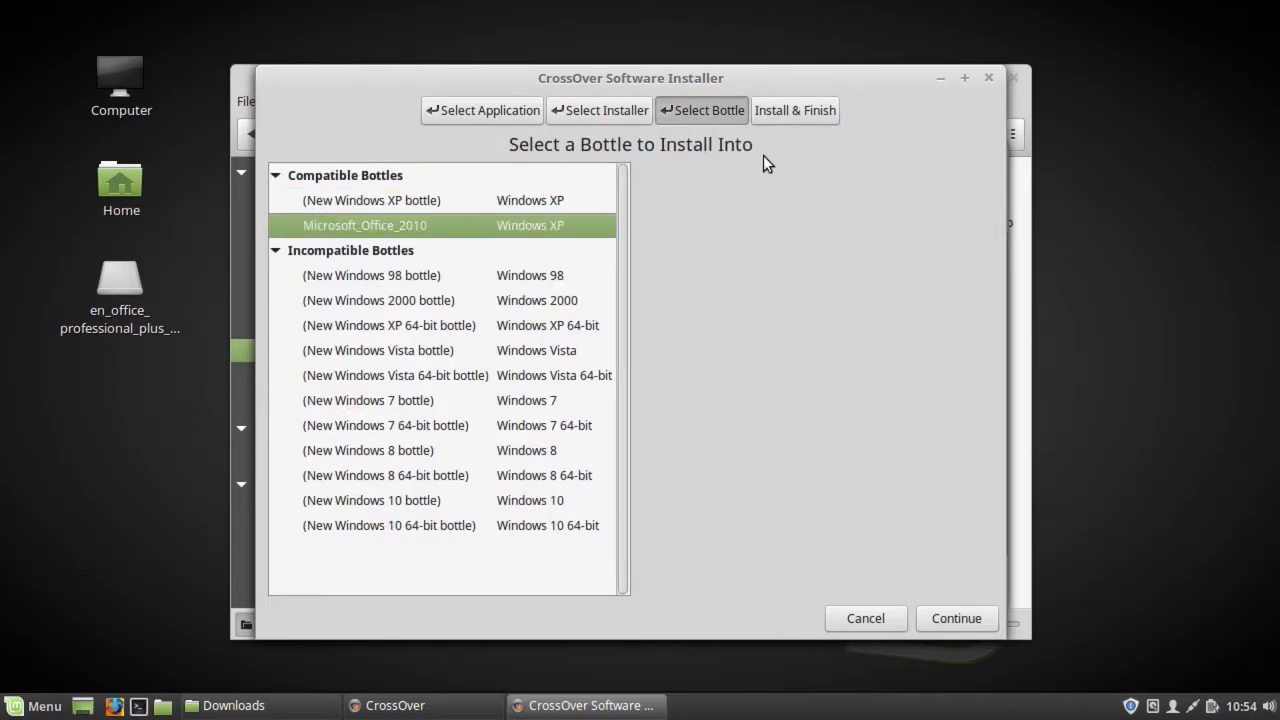
left_click(938, 607)
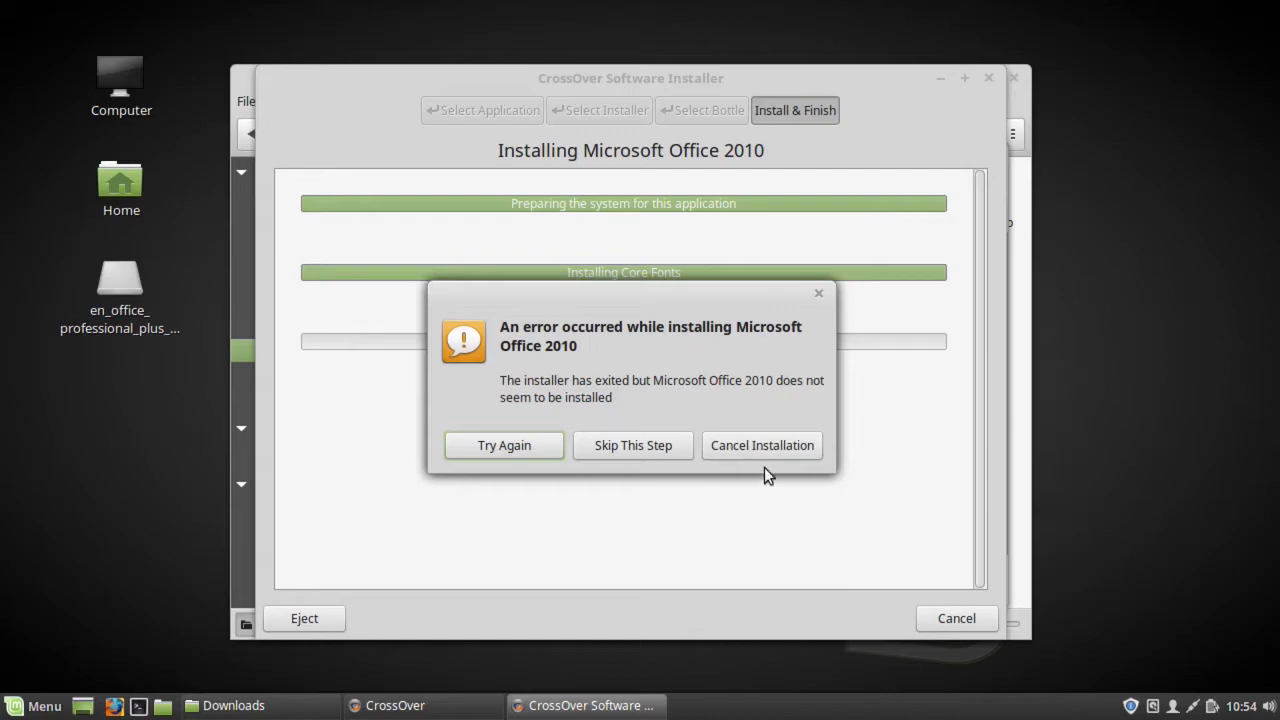
left_click(629, 452)
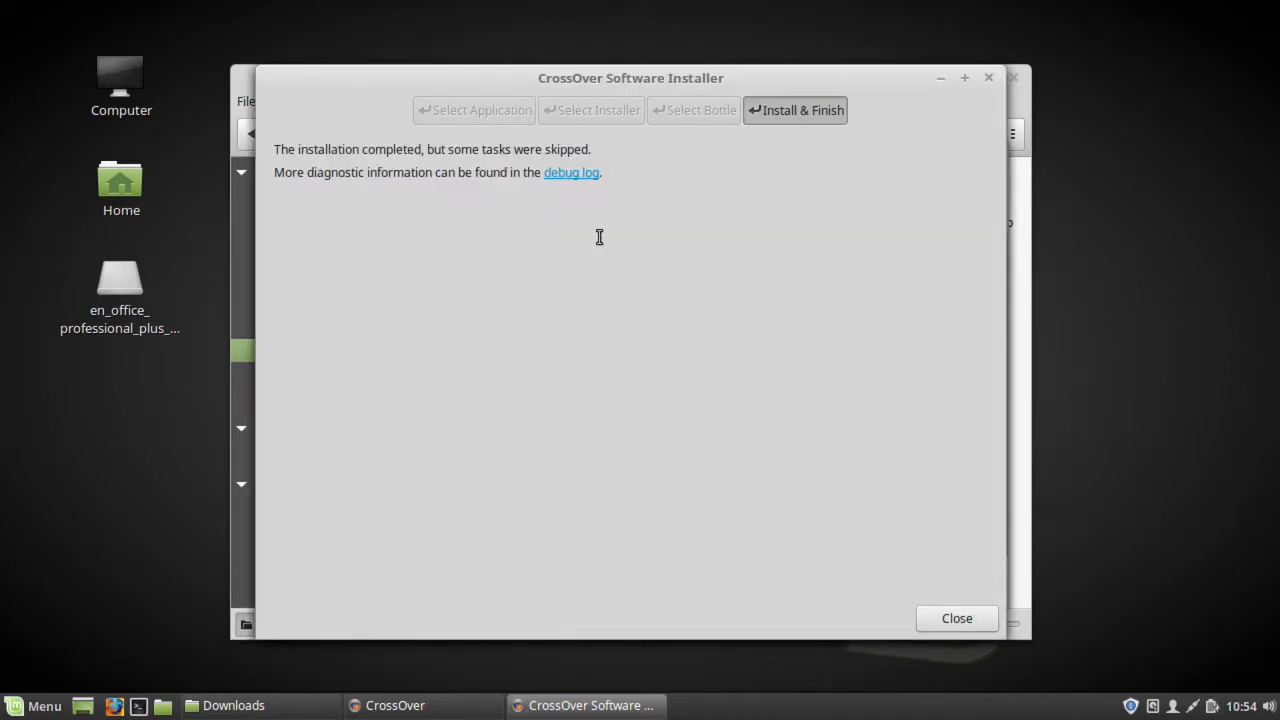
Open the debug log of the x86 installation attempt and examine its entries through to the end for the cause of the failure
left_click(580, 173)
scroll(724, 425, "down", 12)
scroll(726, 430, "down", 6)
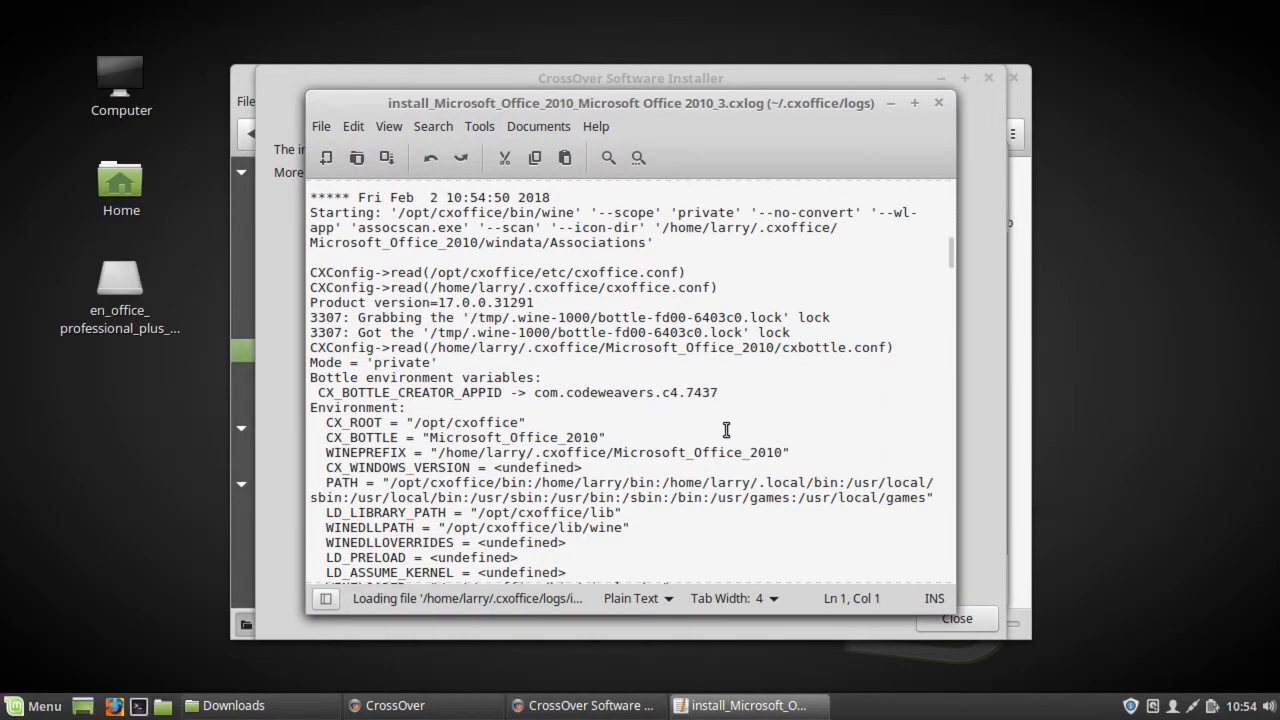
scroll(726, 430, "down", 1)
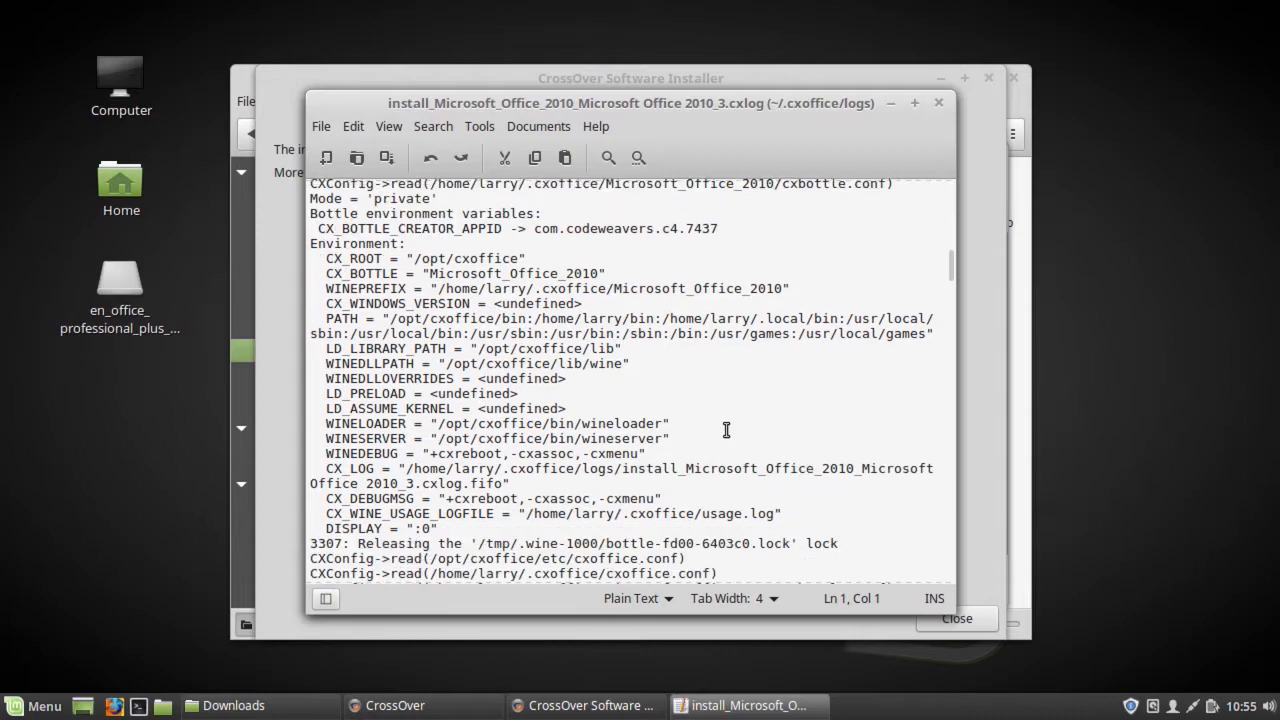
scroll(726, 430, "up", 3)
scroll(726, 430, "down", 3)
scroll(726, 430, "up", 7)
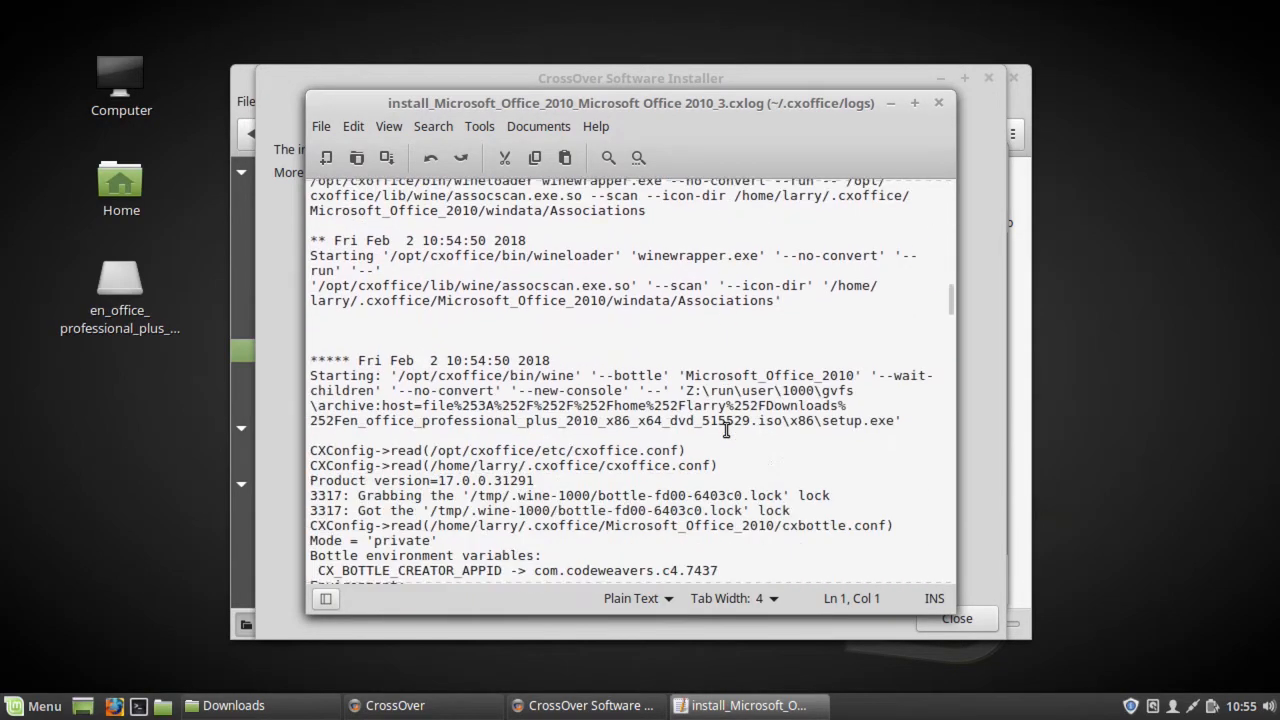
scroll(726, 430, "down", 5)
scroll(726, 430, "down", 15)
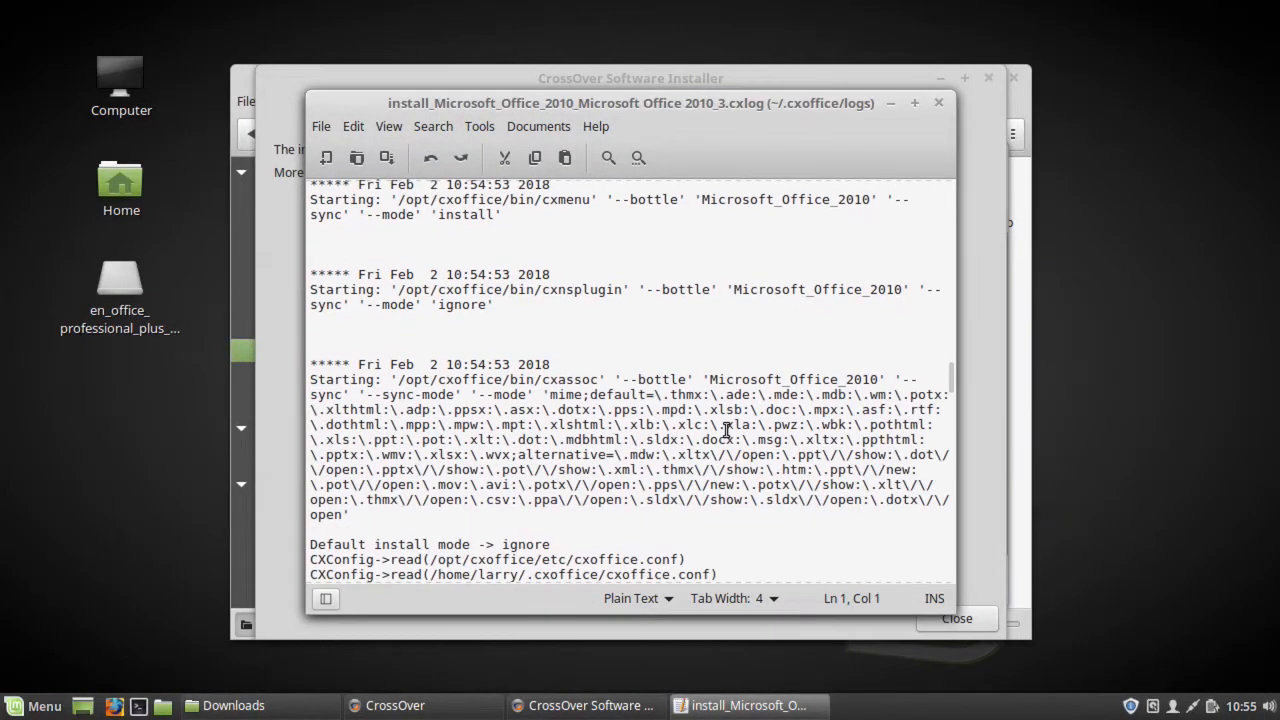
scroll(726, 430, "down", 18)
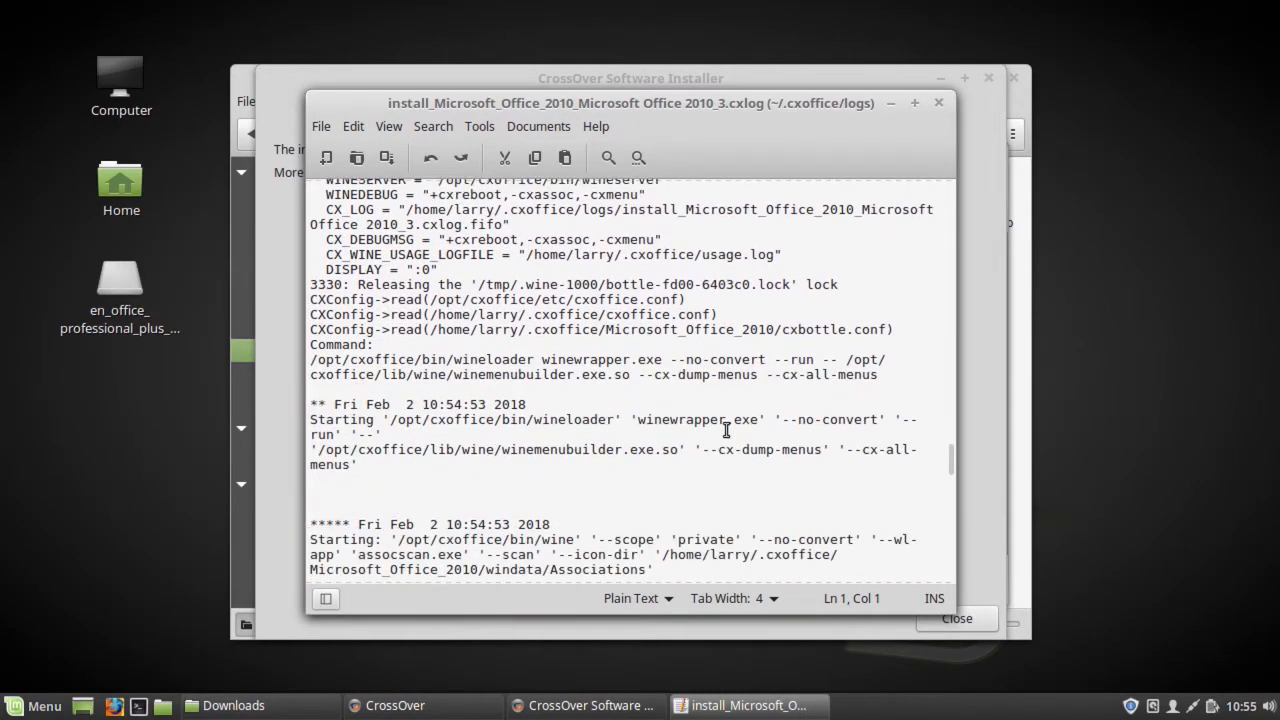
scroll(726, 430, "down", 20)
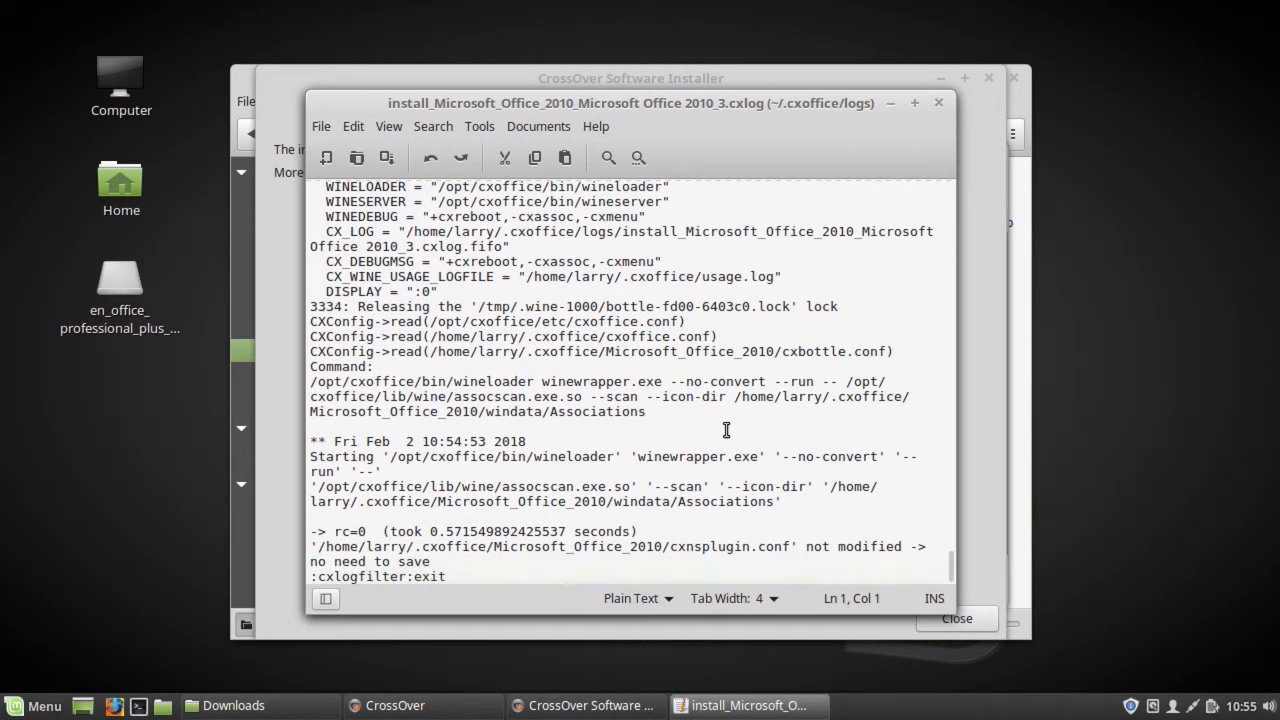
scroll(563, 436, "up", 8)
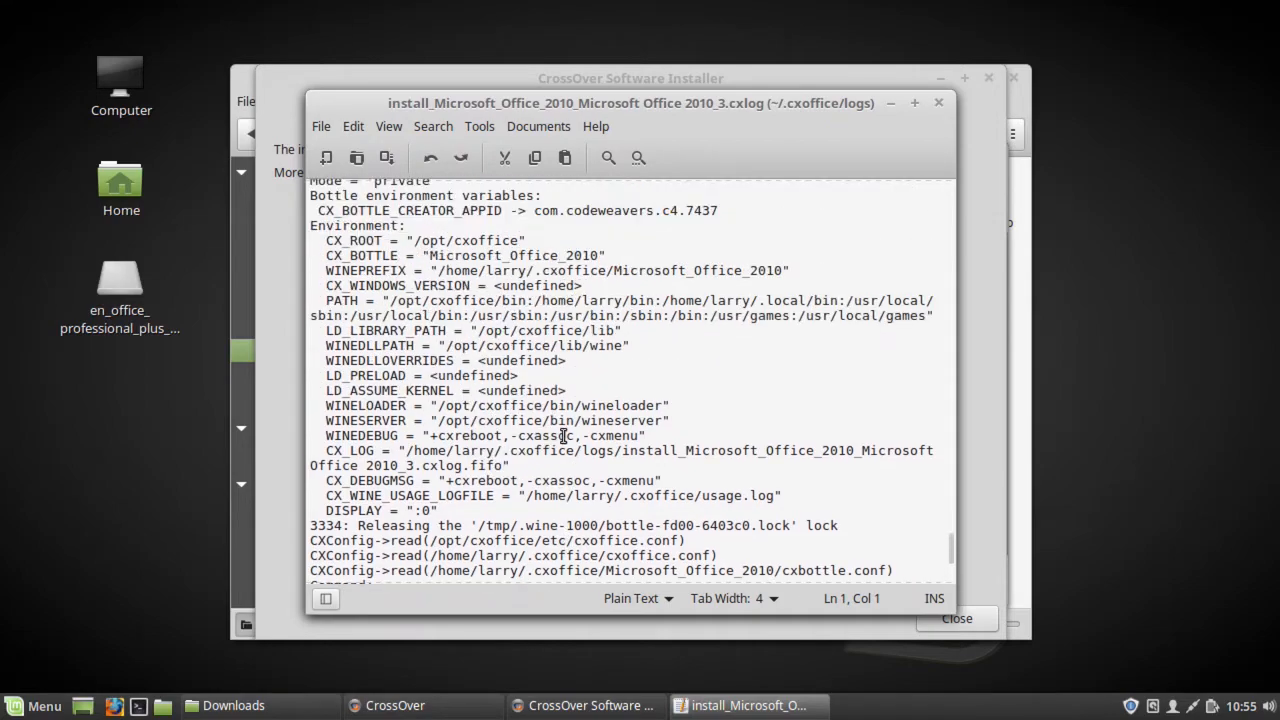
scroll(560, 425, "up", 5)
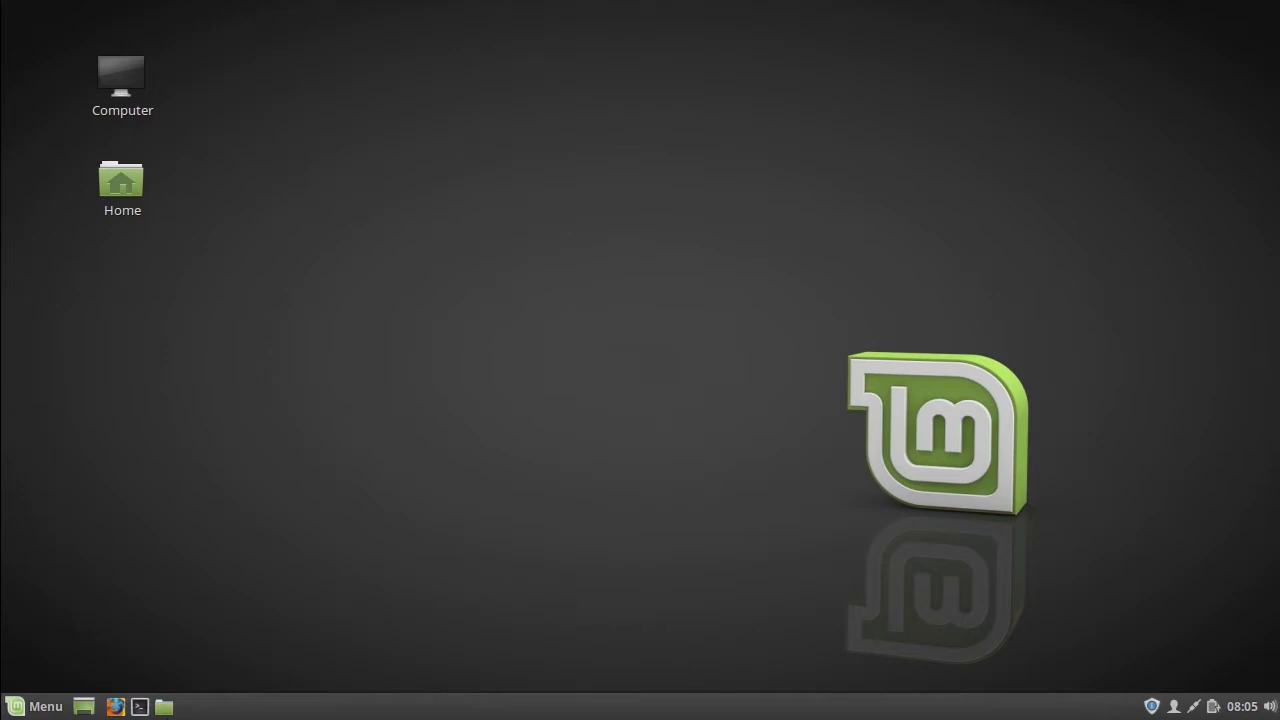
left_click(140, 706)
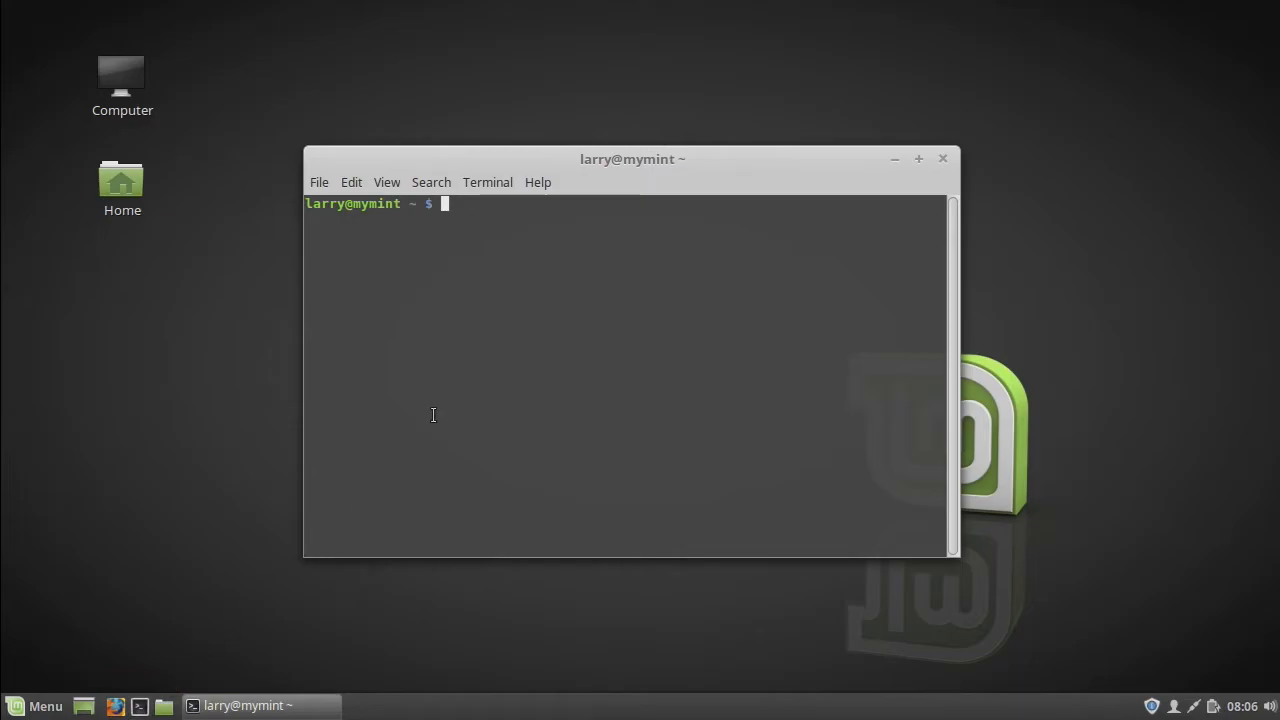
type("l 2 3")
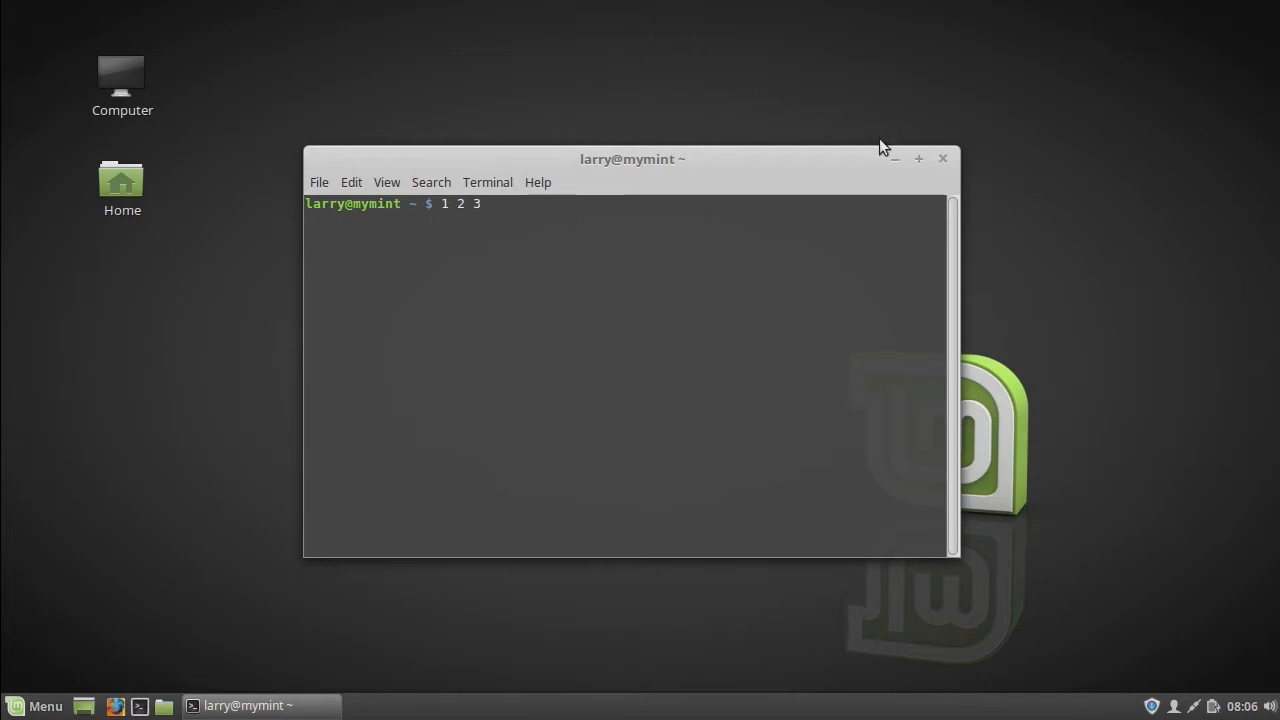
left_click(944, 158)
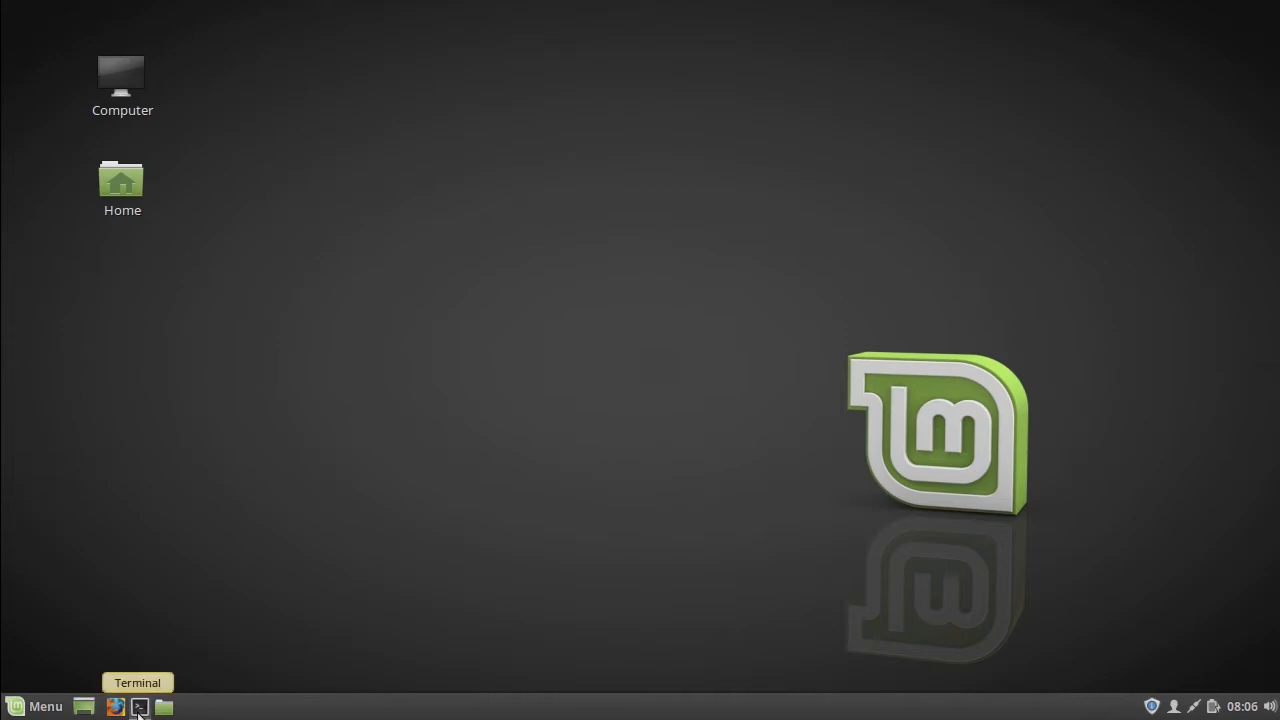
Launch CrossOver and delete the Microsoft_Office_2010-2 bottle
left_click(38, 706)
mouse_move(191, 286)
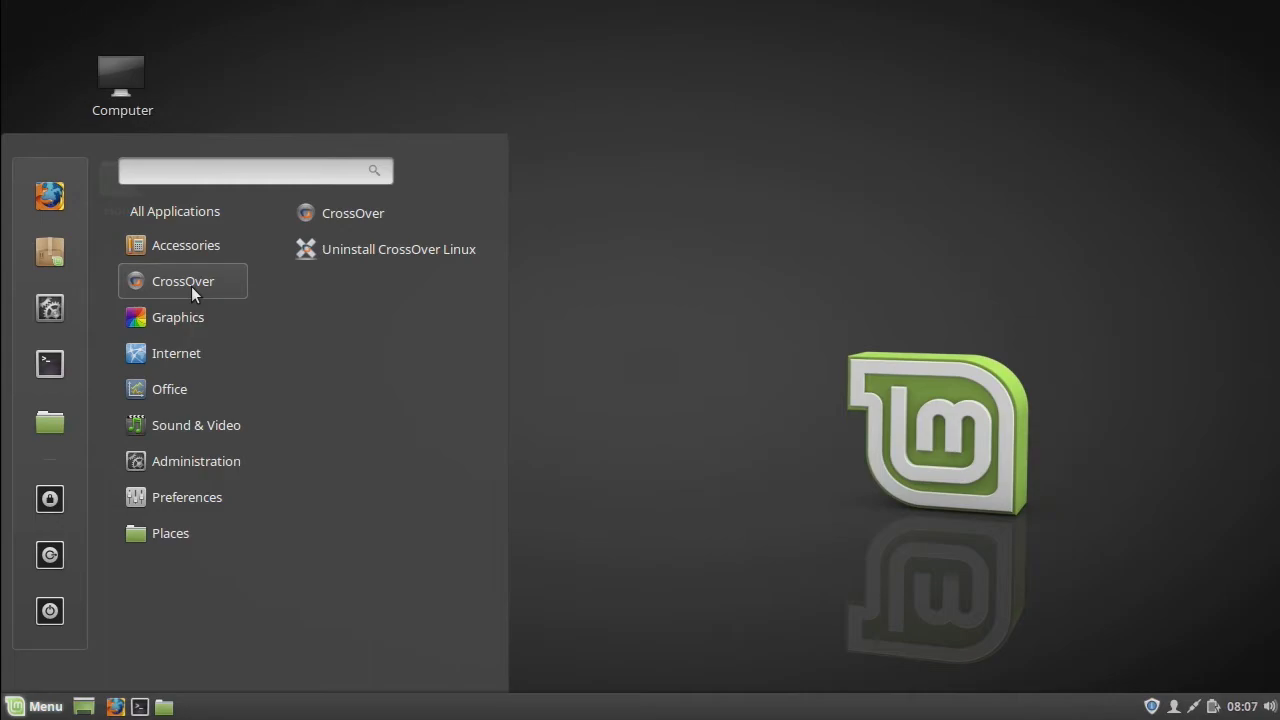
left_click(366, 207)
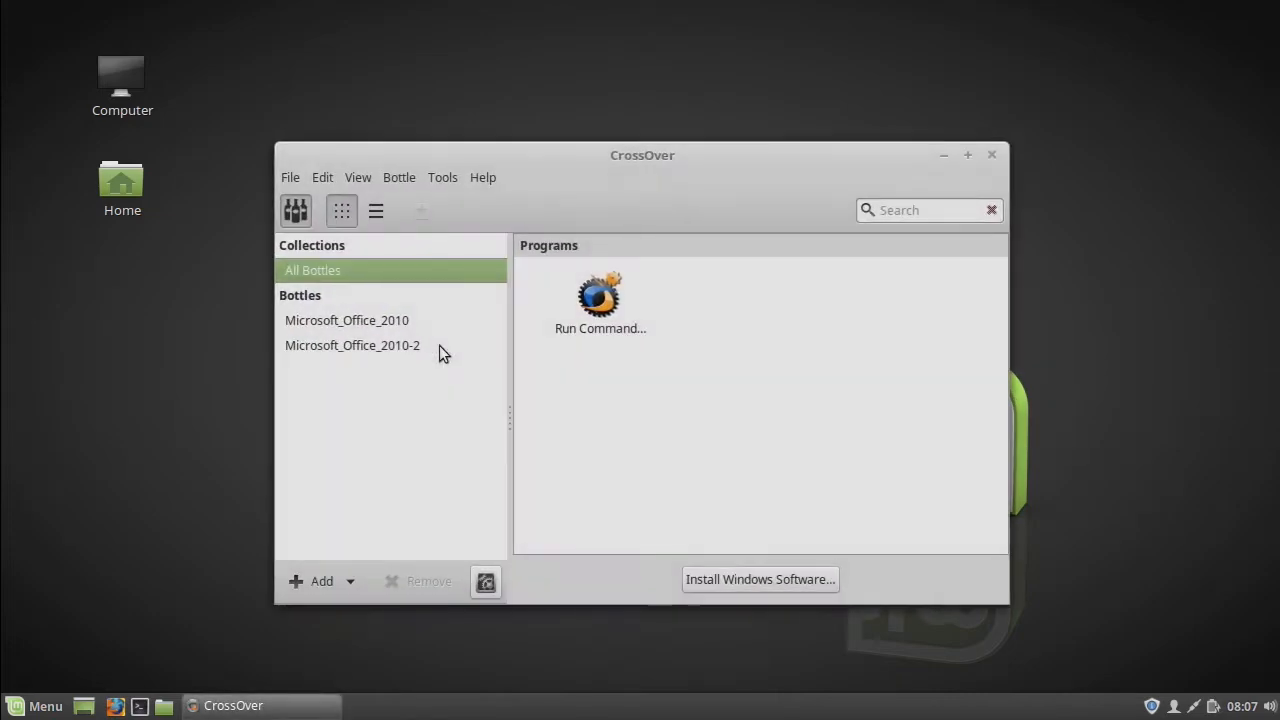
left_click(389, 344)
right_click(389, 344)
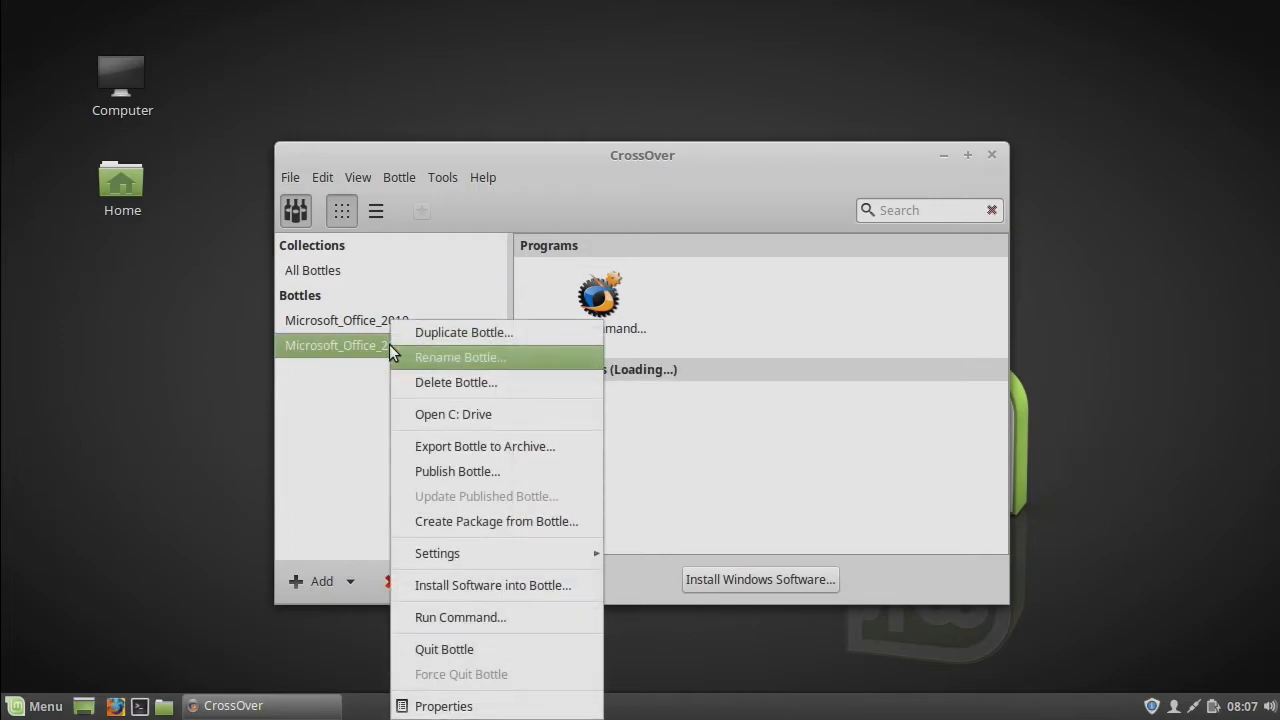
left_click(427, 378)
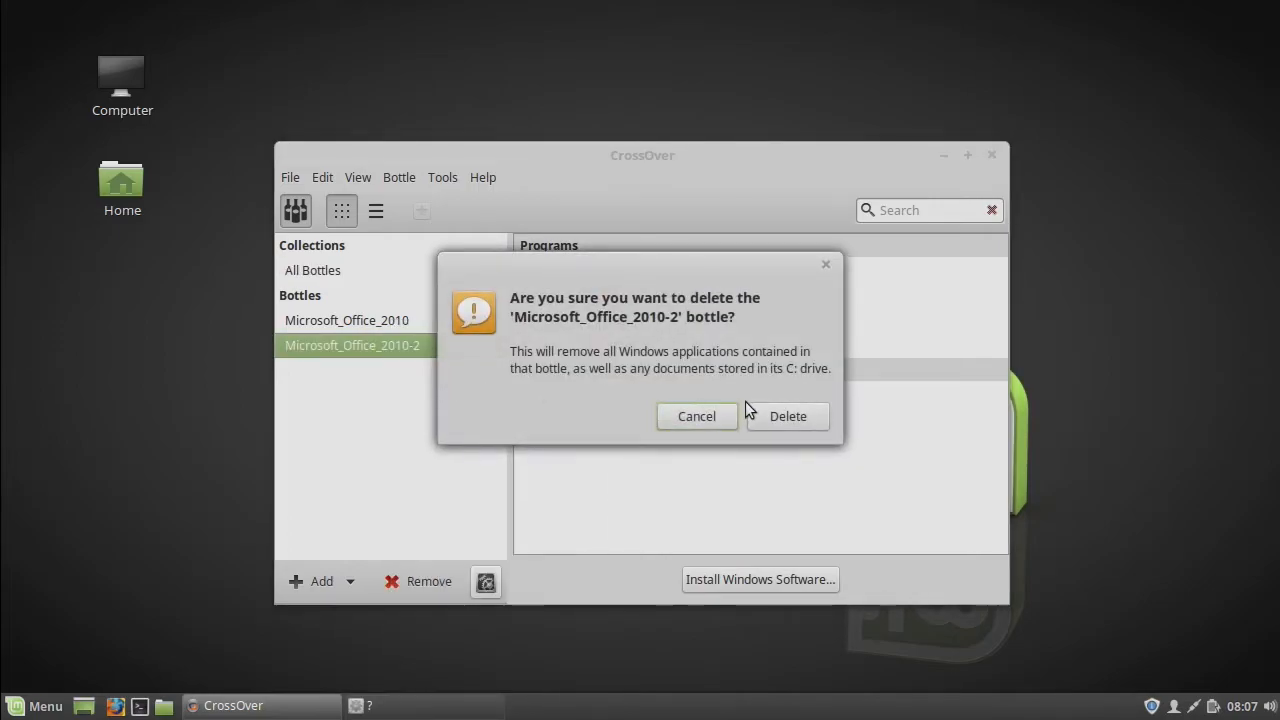
left_click(775, 414)
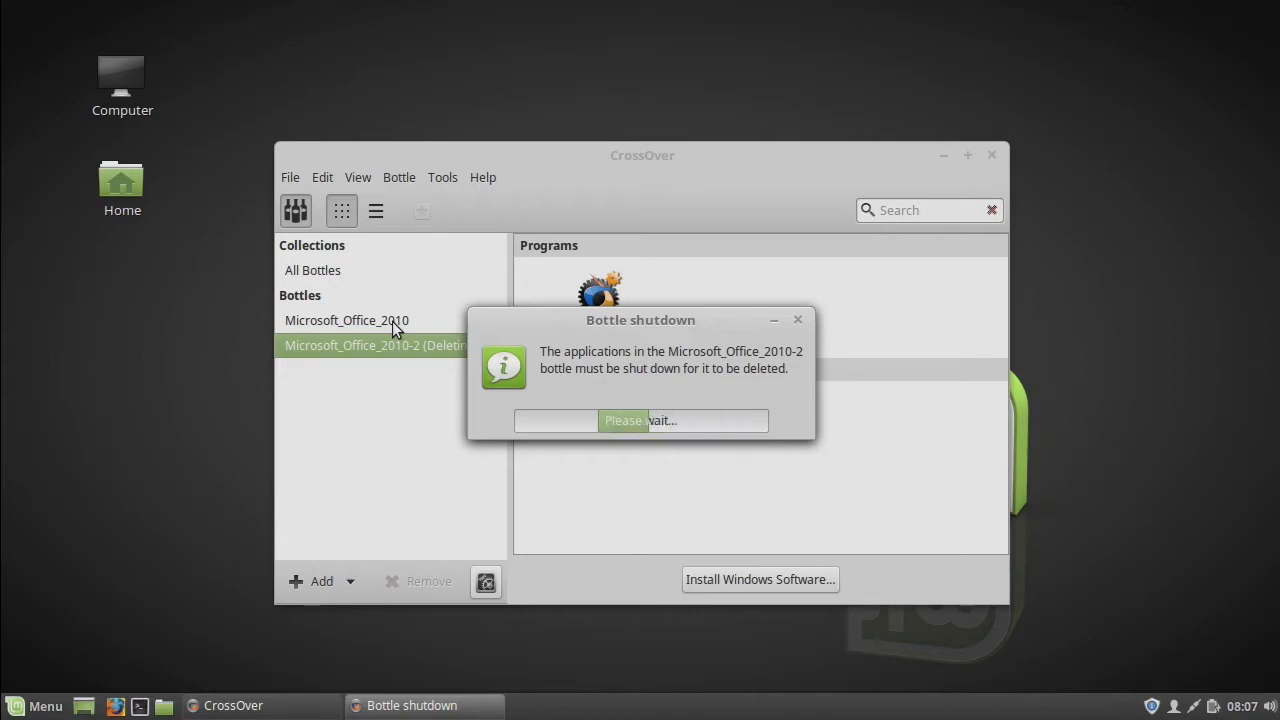
Open the Downloads folder in the file manager and mount the Office Professional Plus 2010 ISO as an archive
double_click(121, 185)
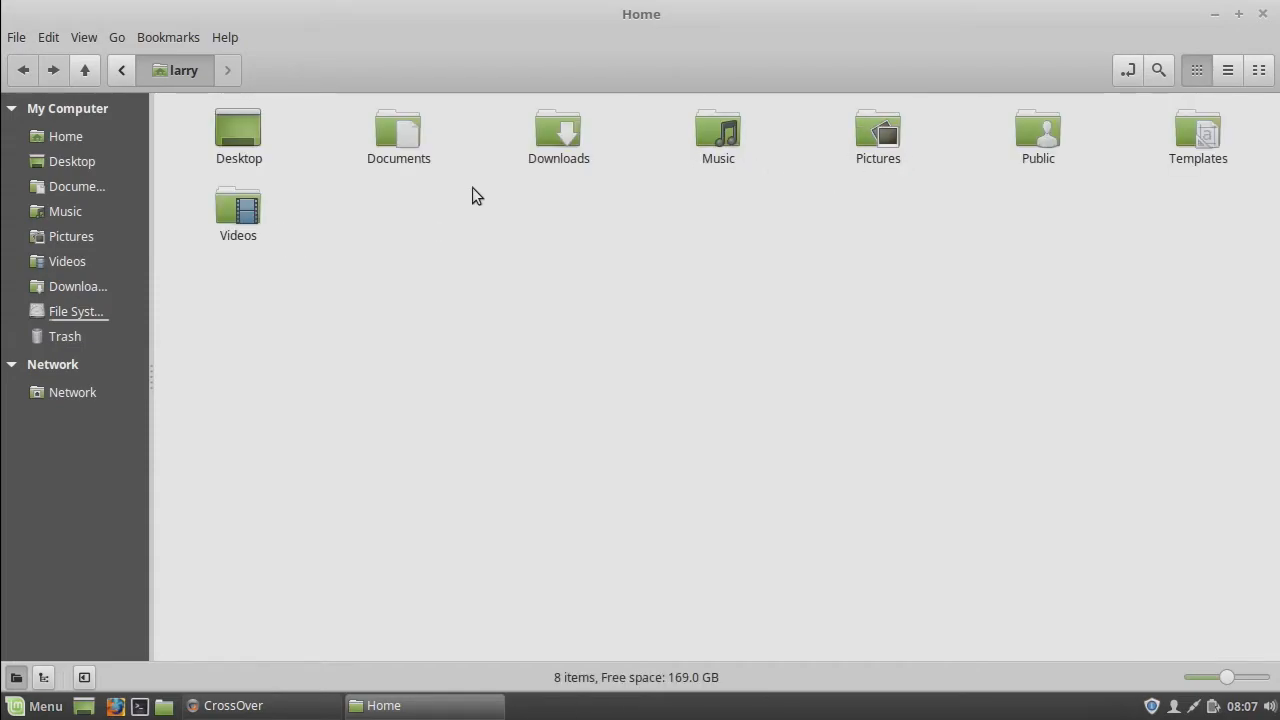
middle_click(553, 147)
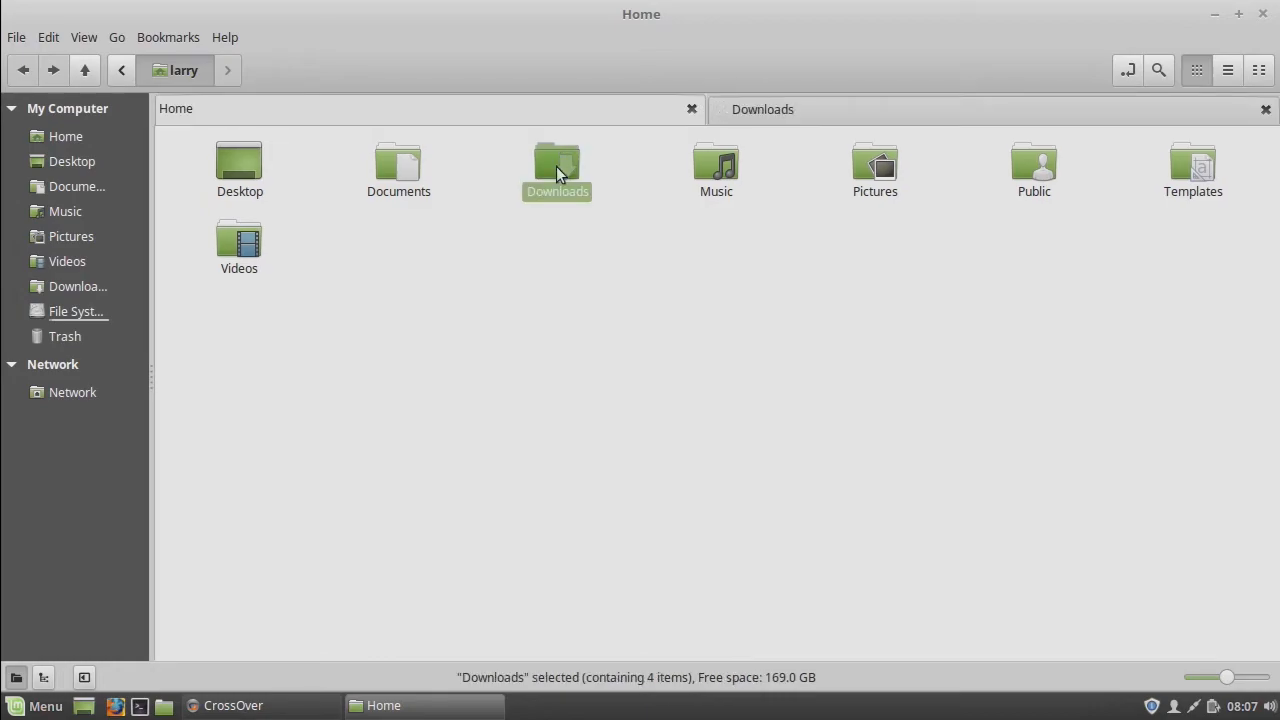
double_click(556, 166)
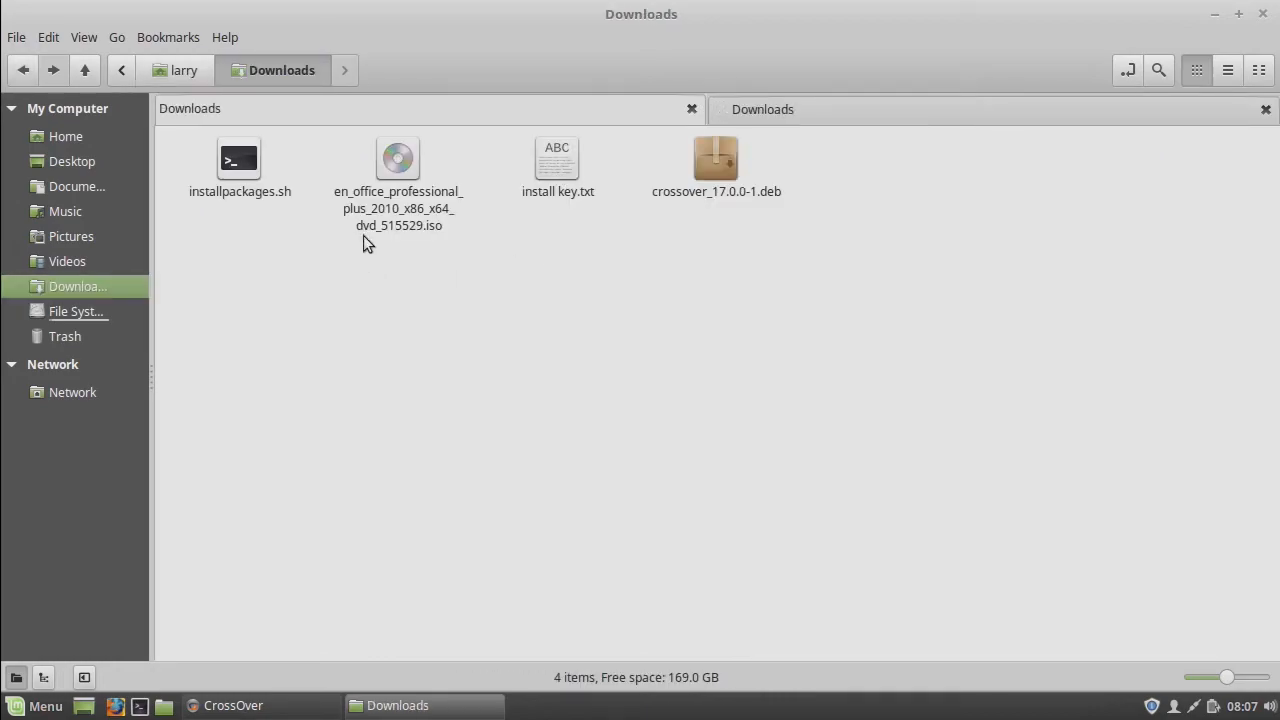
right_click(403, 201)
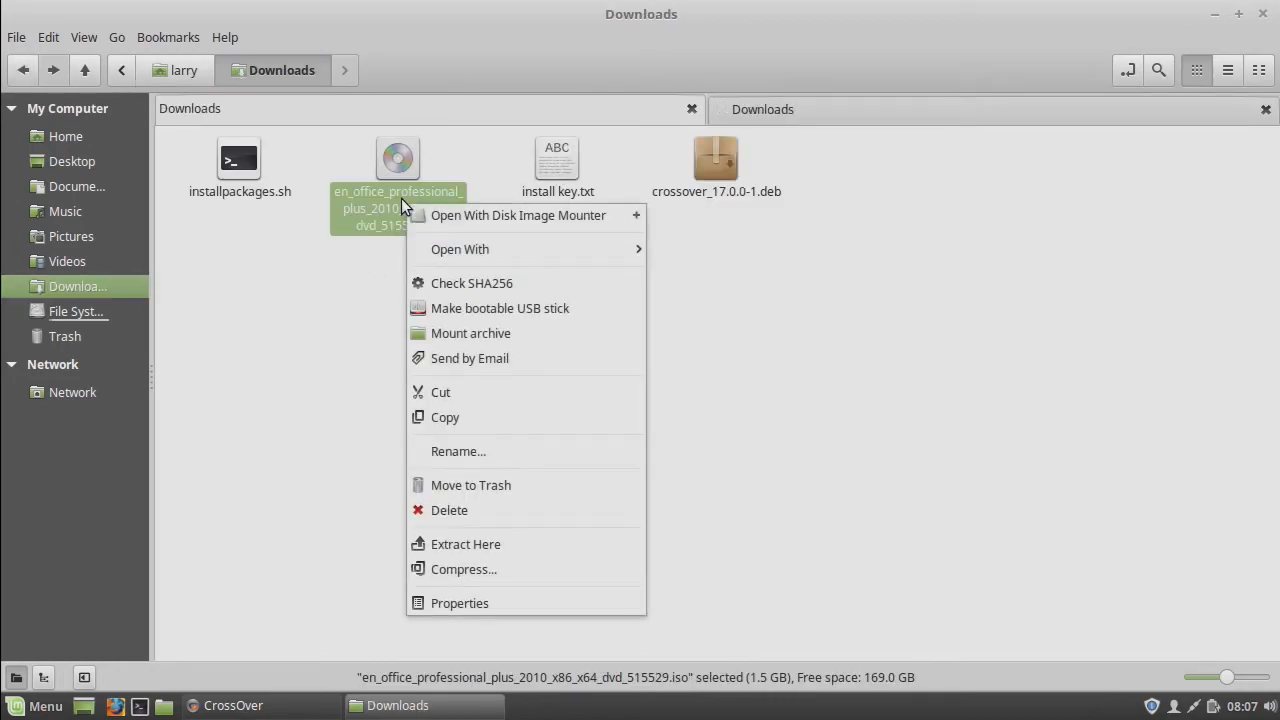
left_click(501, 332)
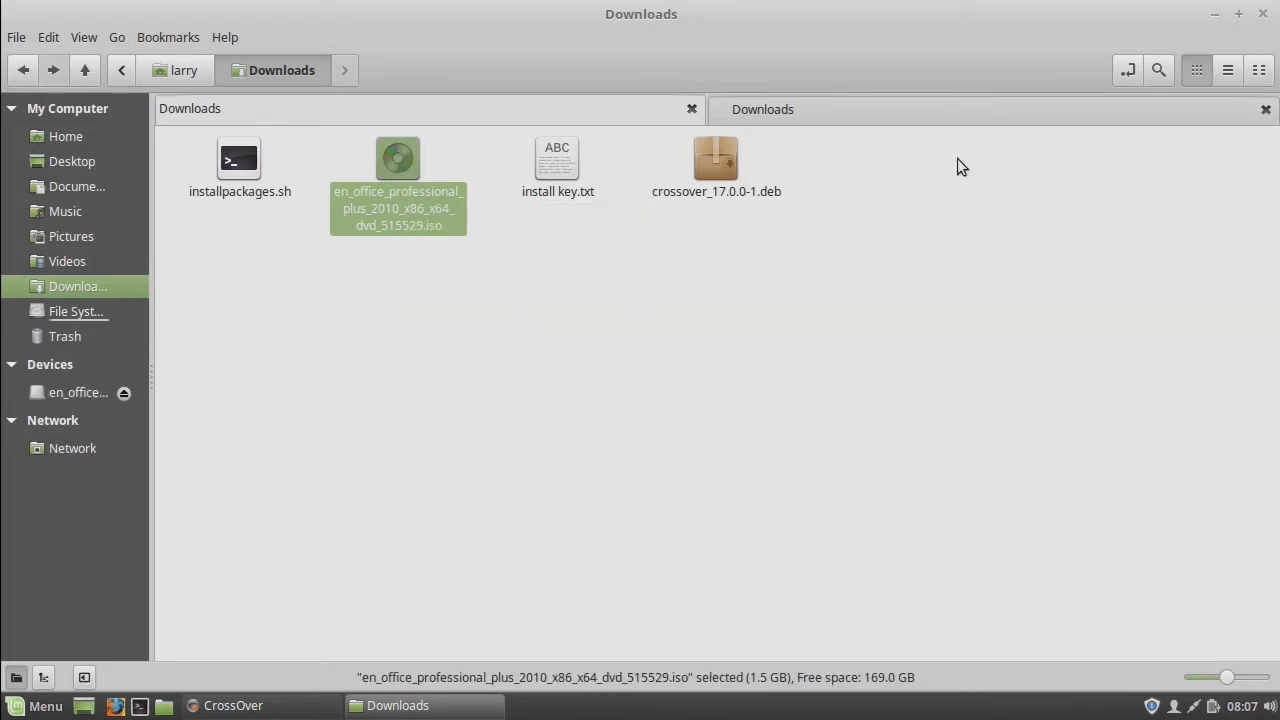
Start a Windows software installation in CrossOver and choose Microsoft Office 2010 as the application
left_click(1218, 15)
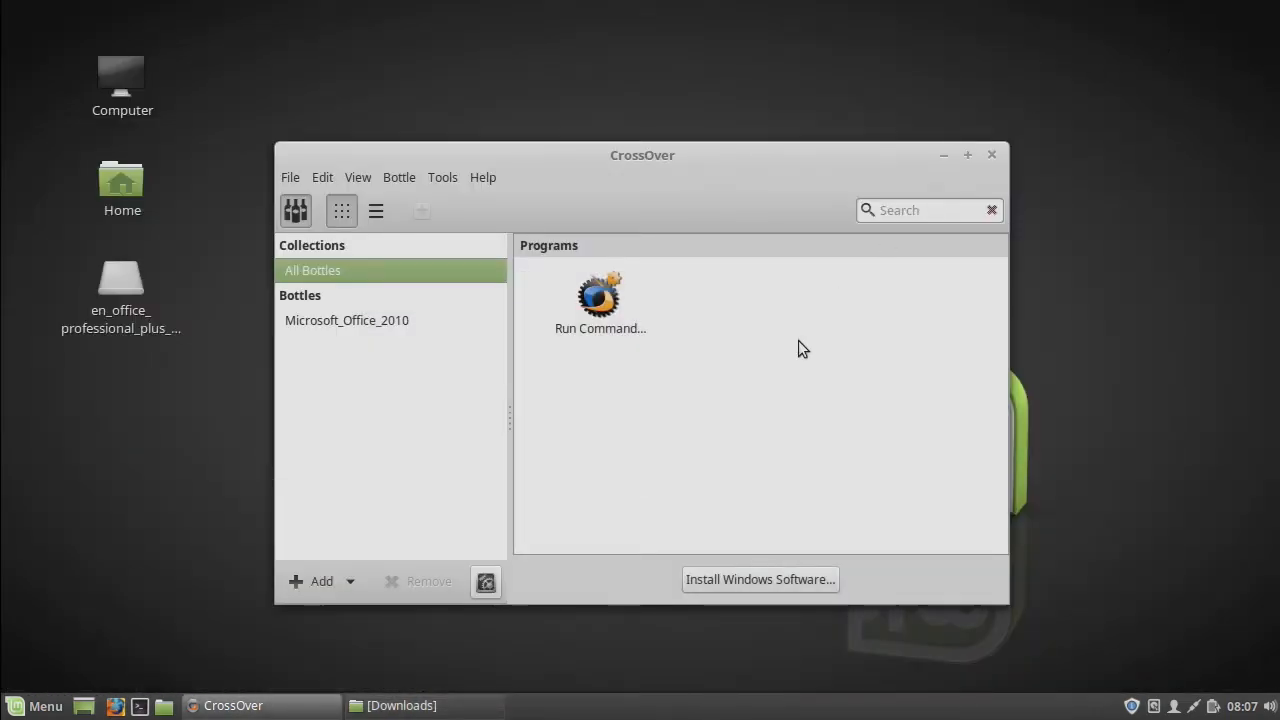
left_click_drag(667, 168, 646, 95)
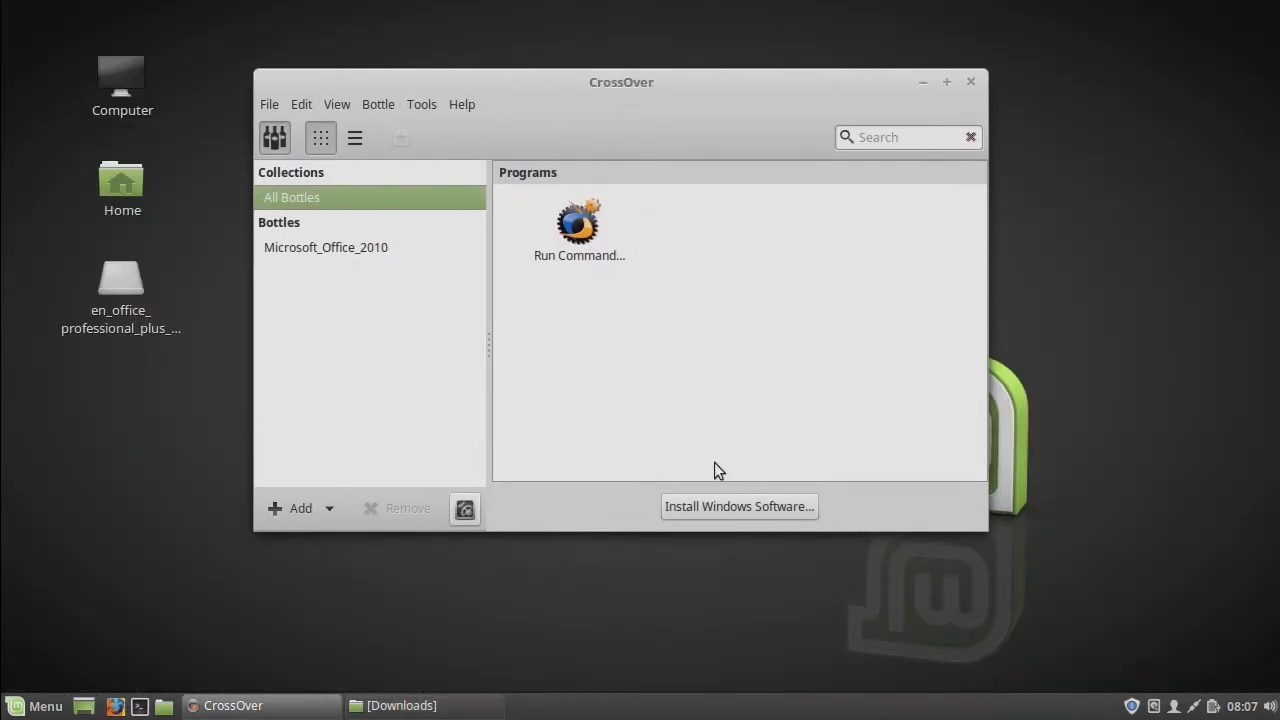
left_click(753, 509)
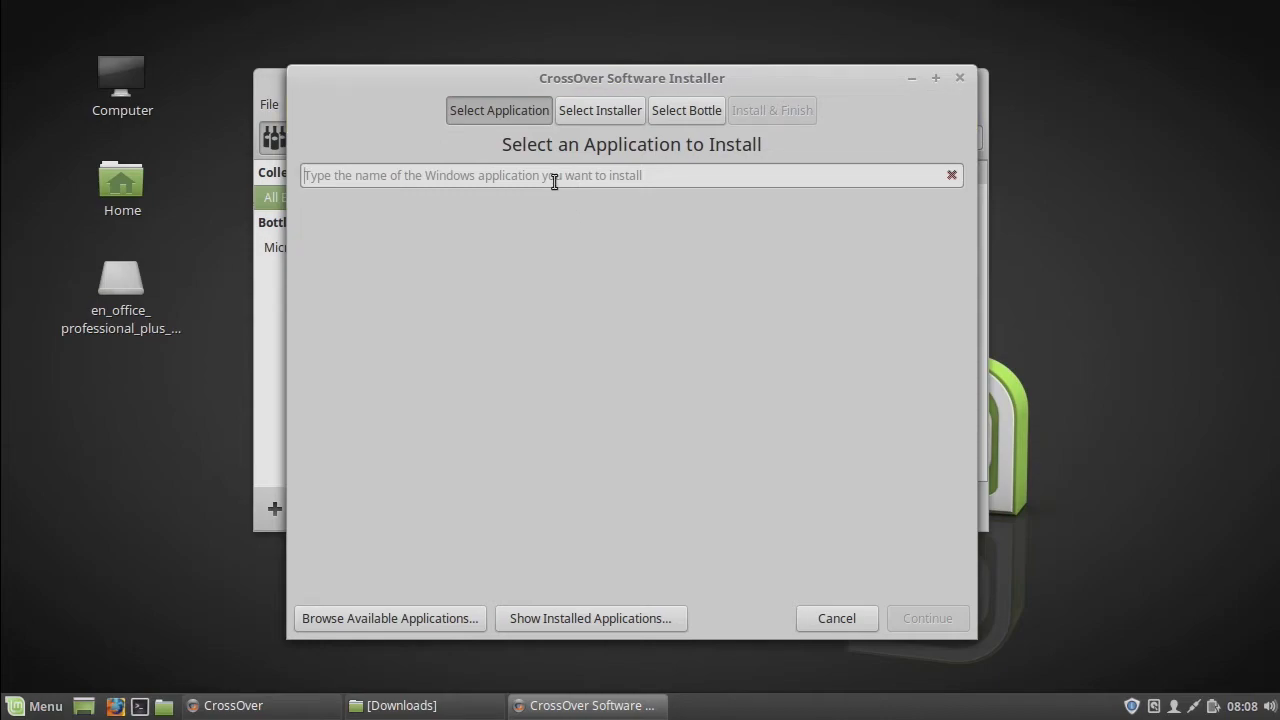
type("office ")
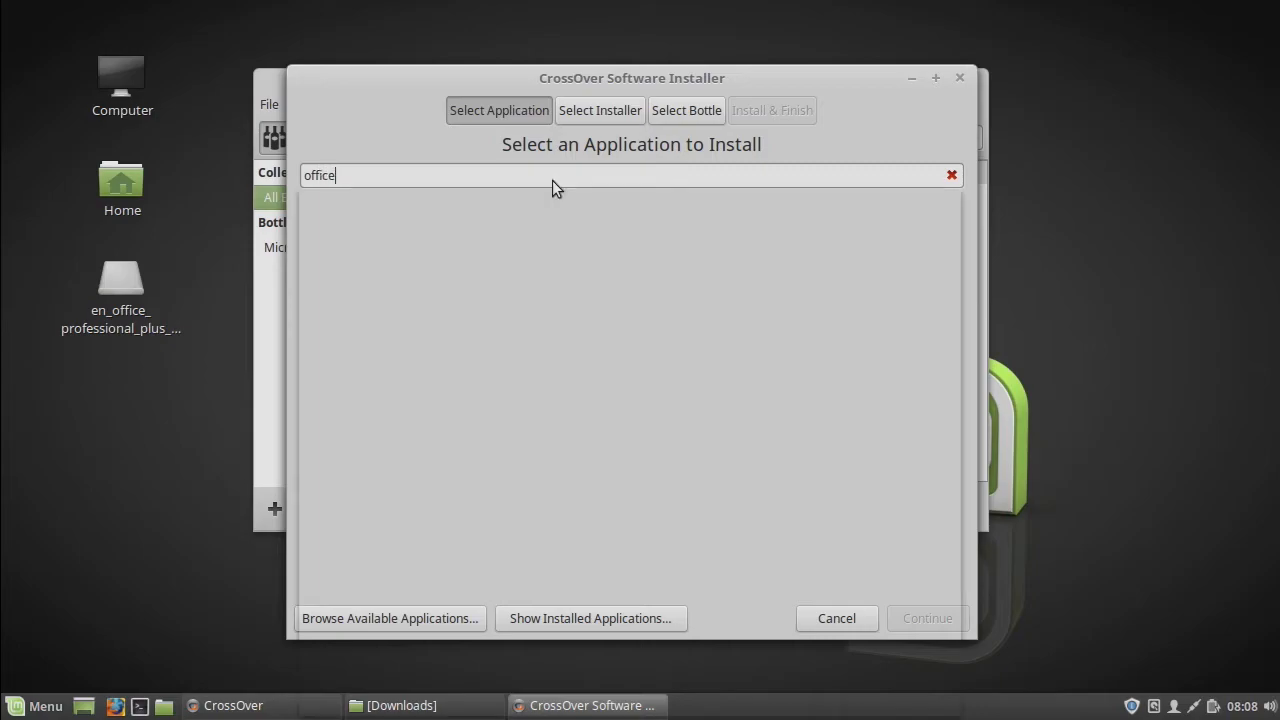
type("2010")
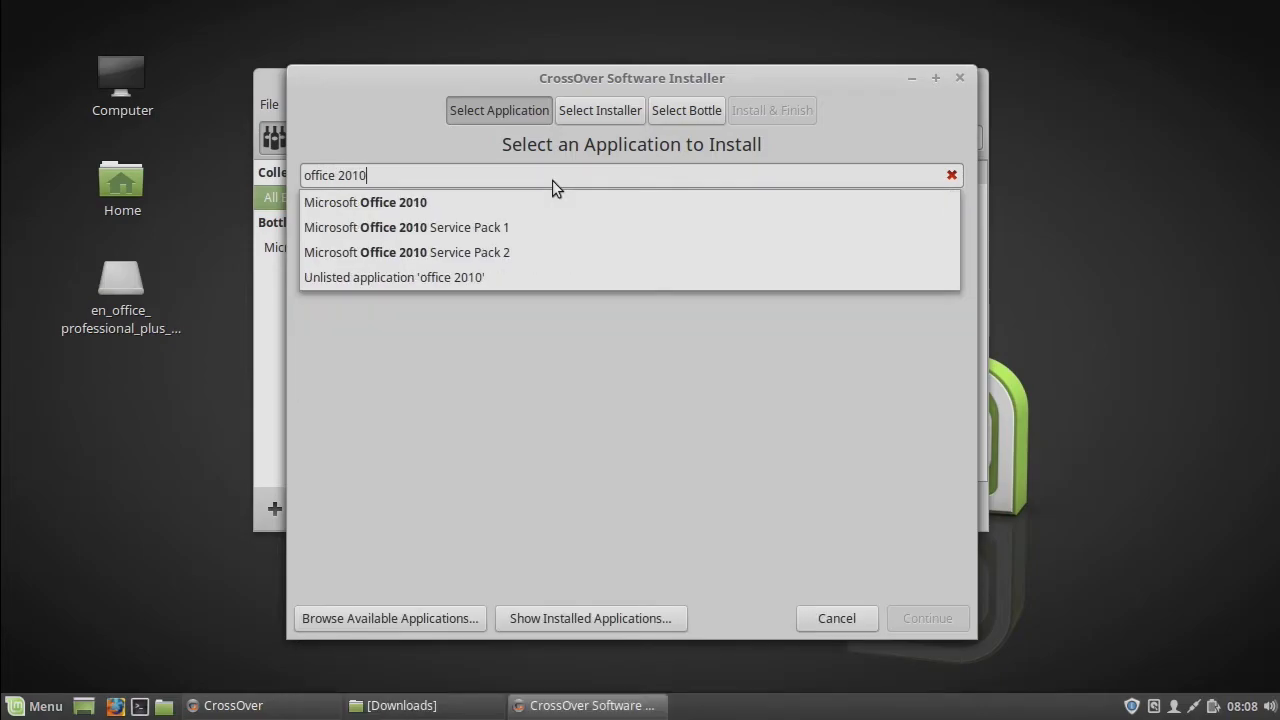
left_click(478, 208)
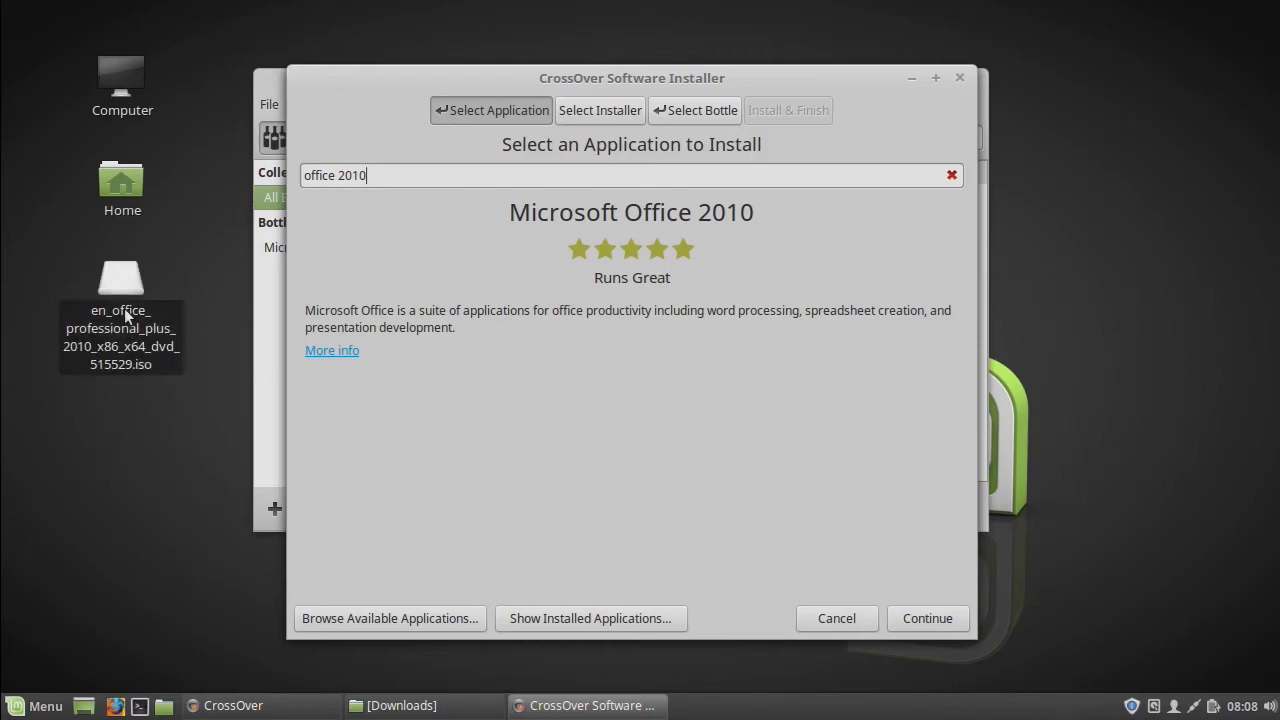
Choose setup.exe at the root of the mounted Office Professional Plus 2010 ISO as the installer file
left_click(579, 108)
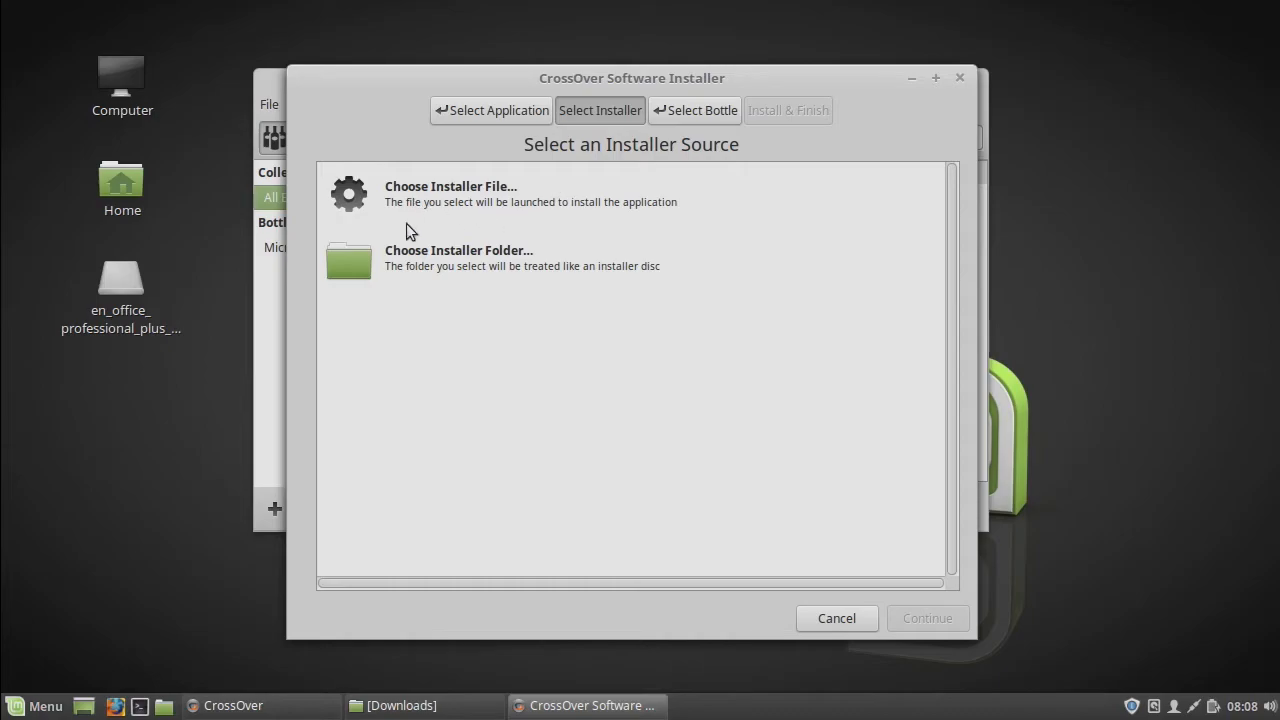
left_click(432, 203)
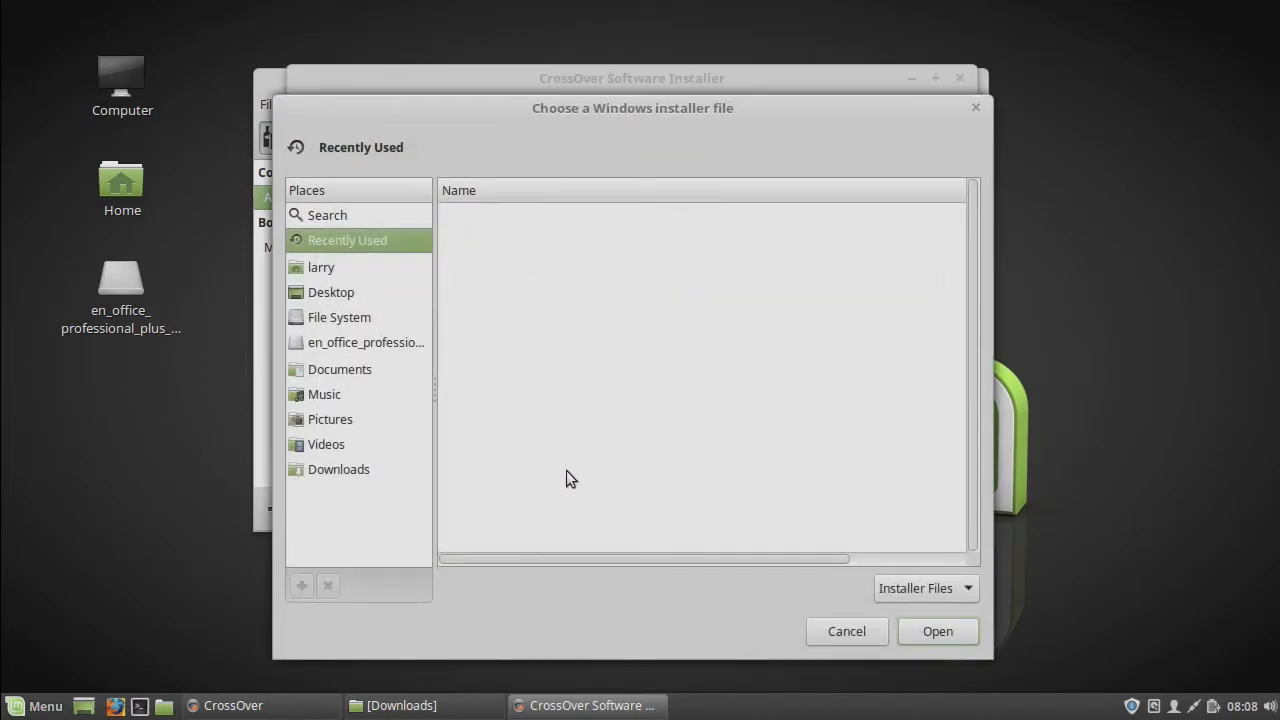
left_click(366, 344)
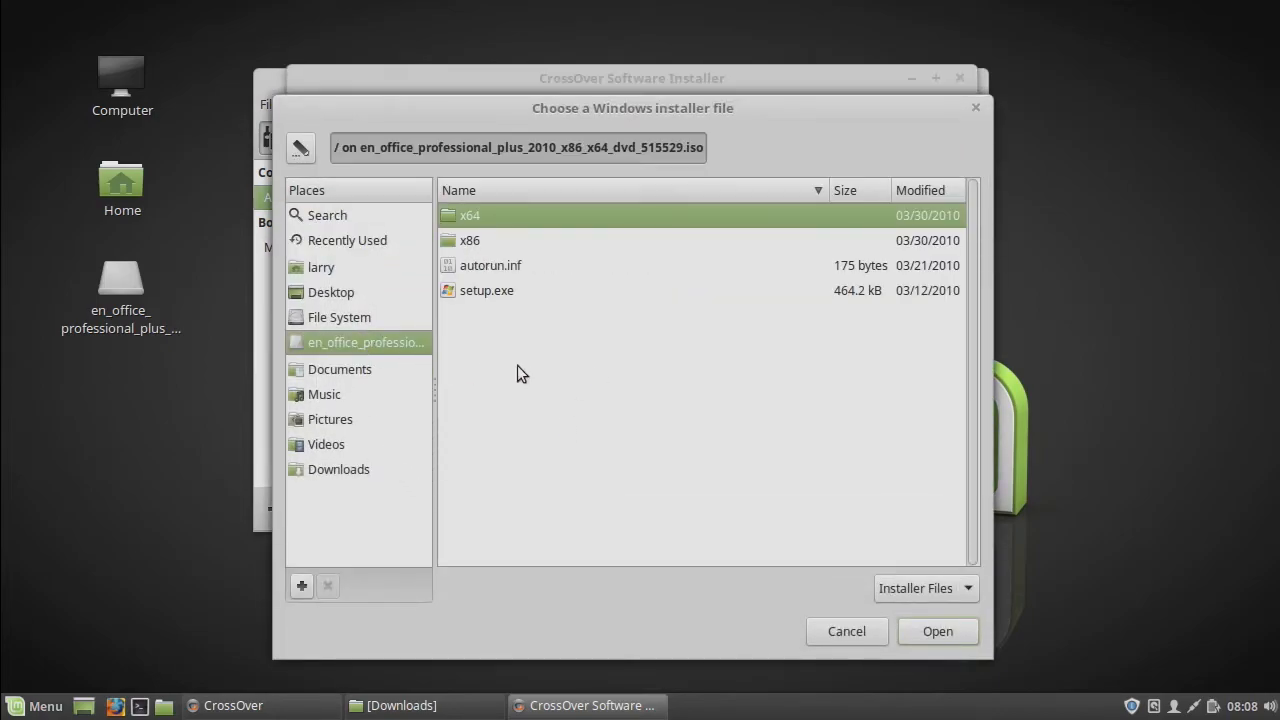
left_click(500, 290)
left_click(930, 629)
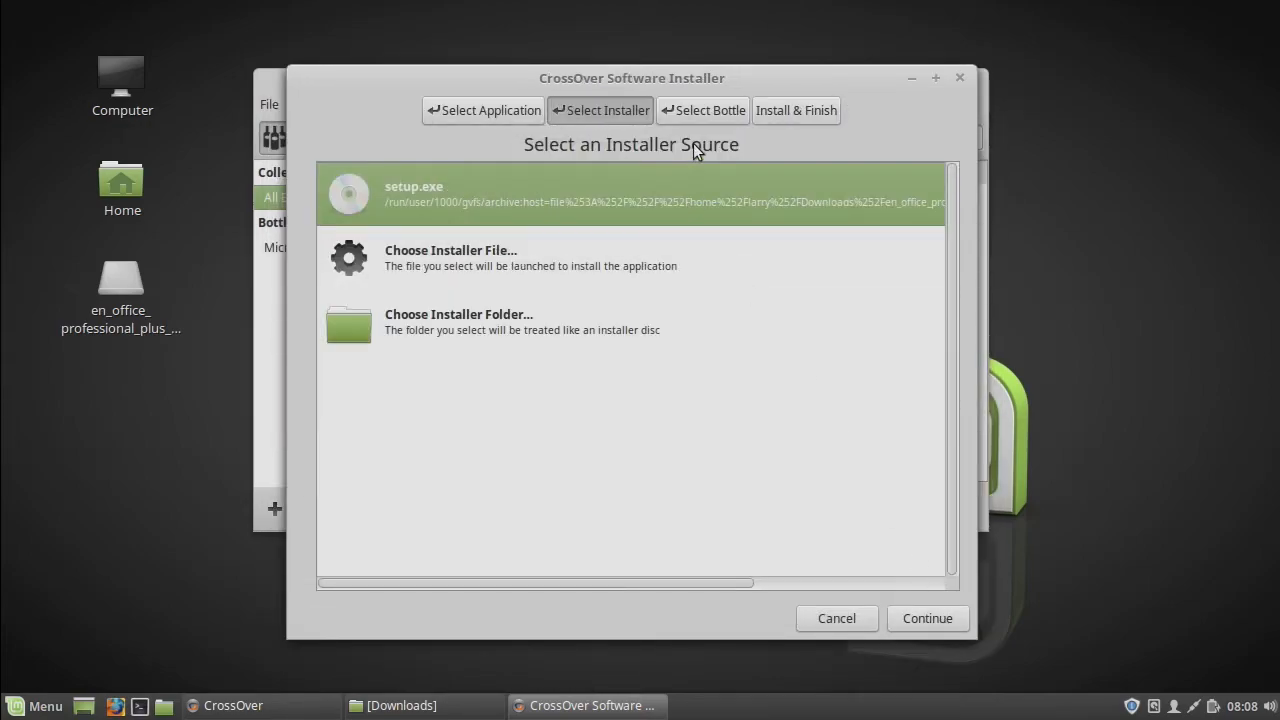
Try to install Office from setup.exe into the Microsoft_Office_2010 bottle in trial mode, skipping the step that reports an error
left_click(694, 109)
left_click(450, 227)
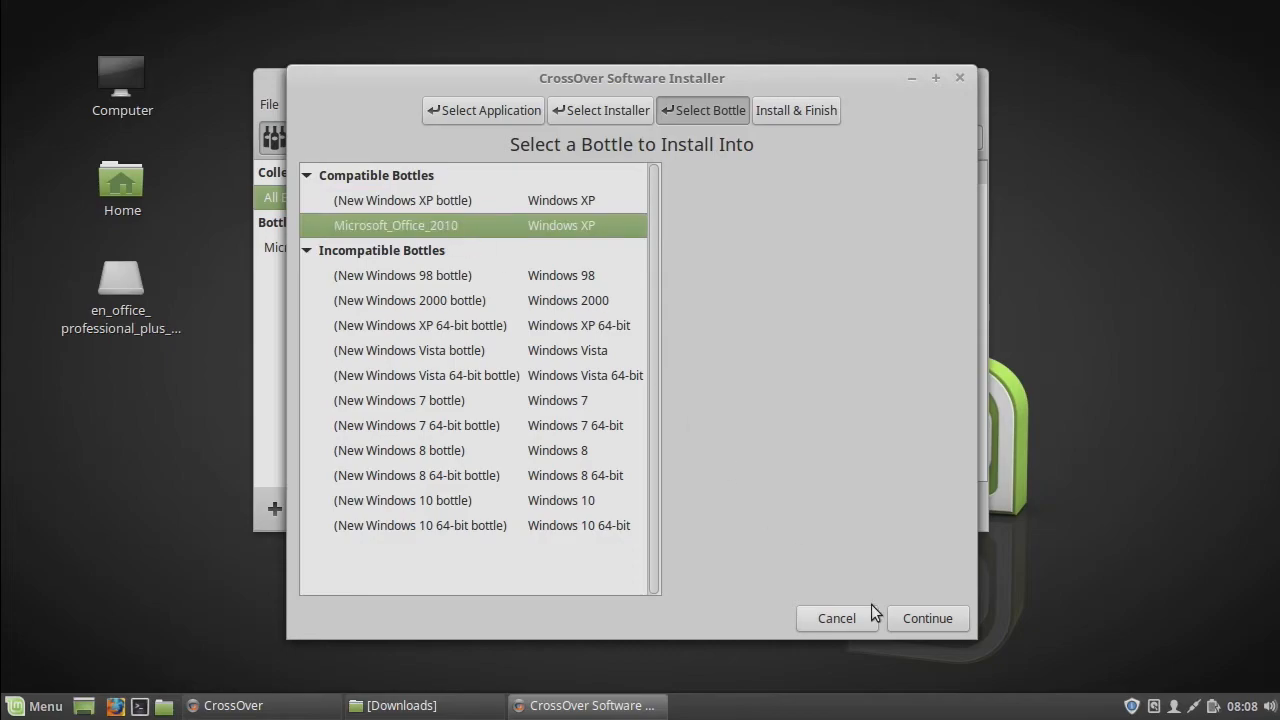
left_click(920, 616)
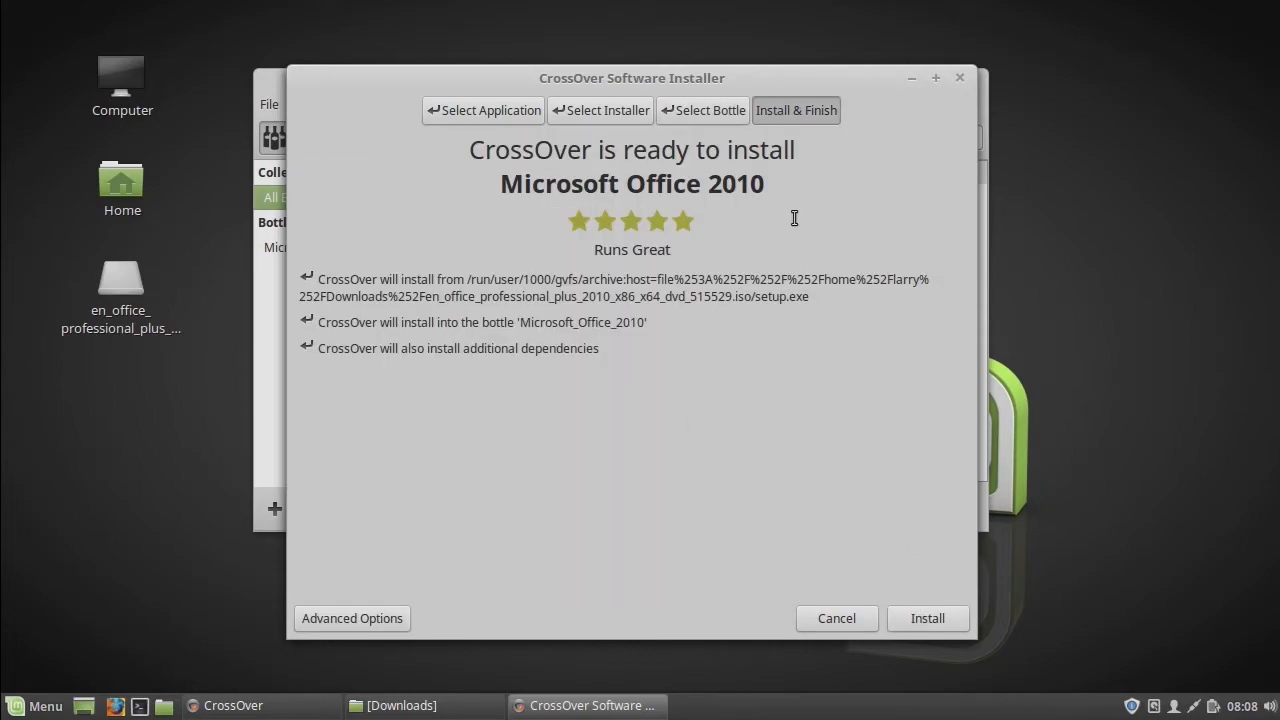
left_click(929, 618)
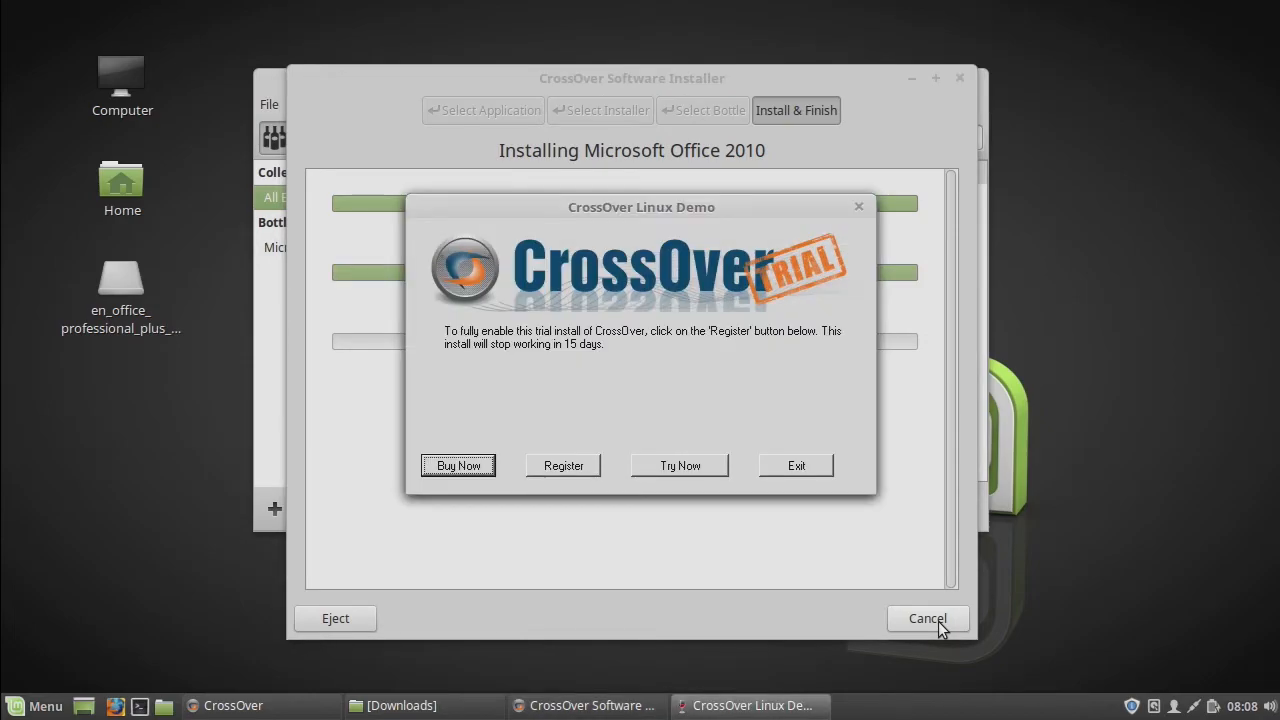
left_click(672, 465)
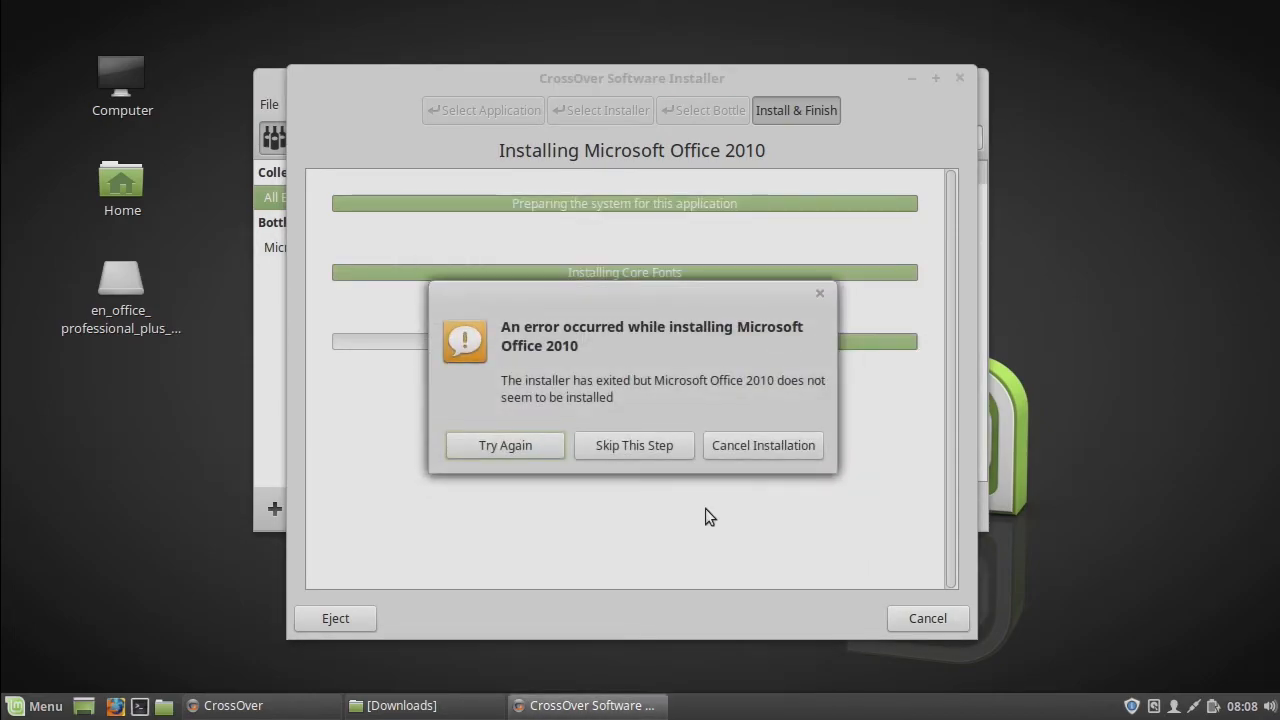
left_click(611, 445)
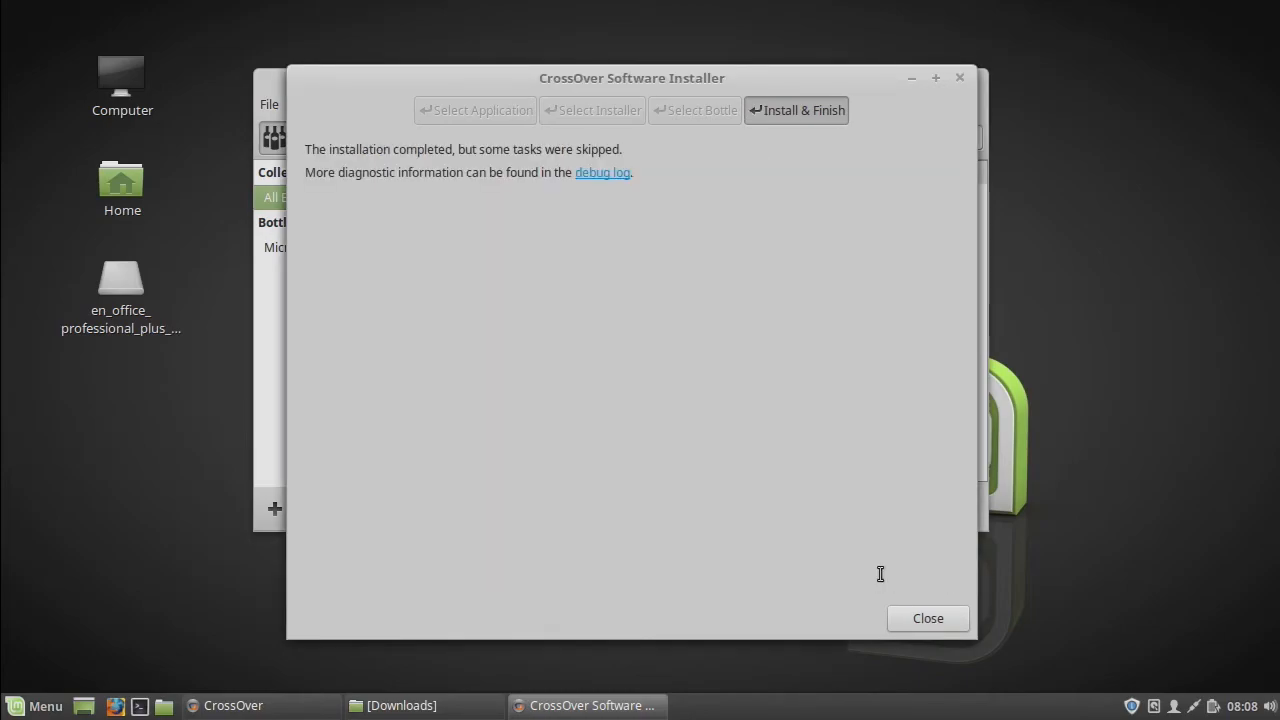
left_click(912, 612)
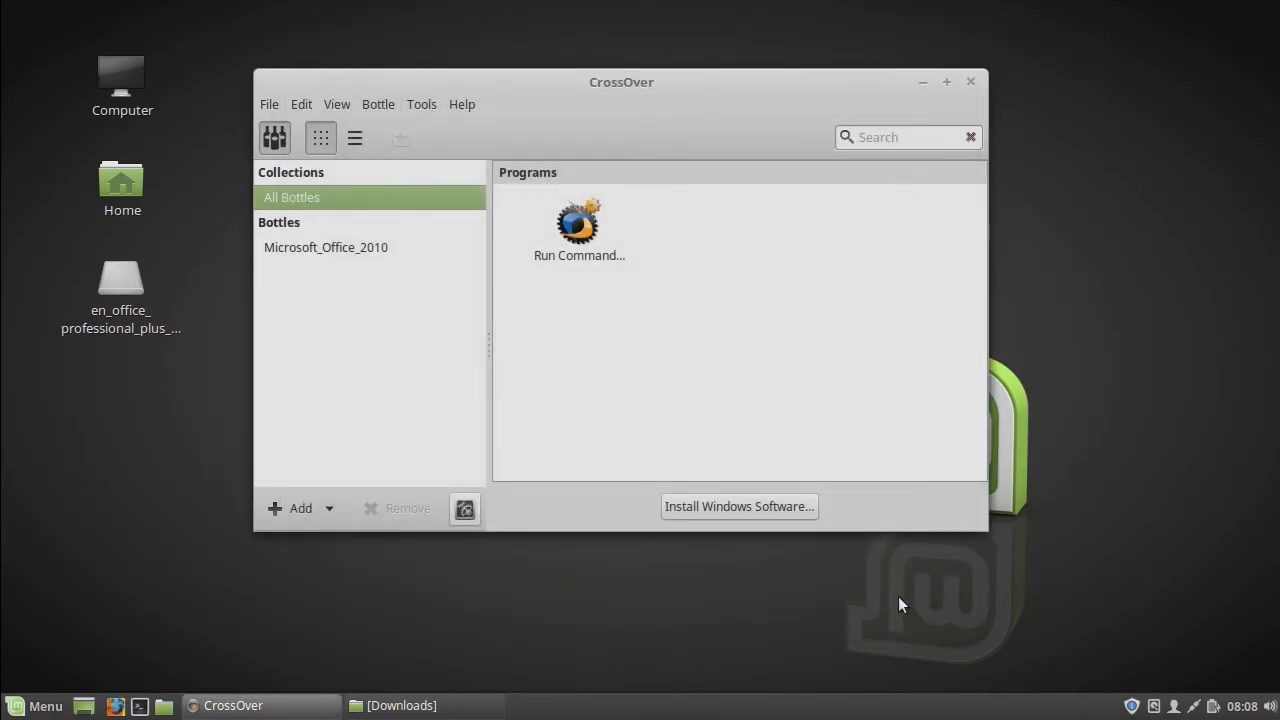
Unmount the Office ISO archive from the desktop and list the contents of the Downloads folder in a terminal
right_click(111, 318)
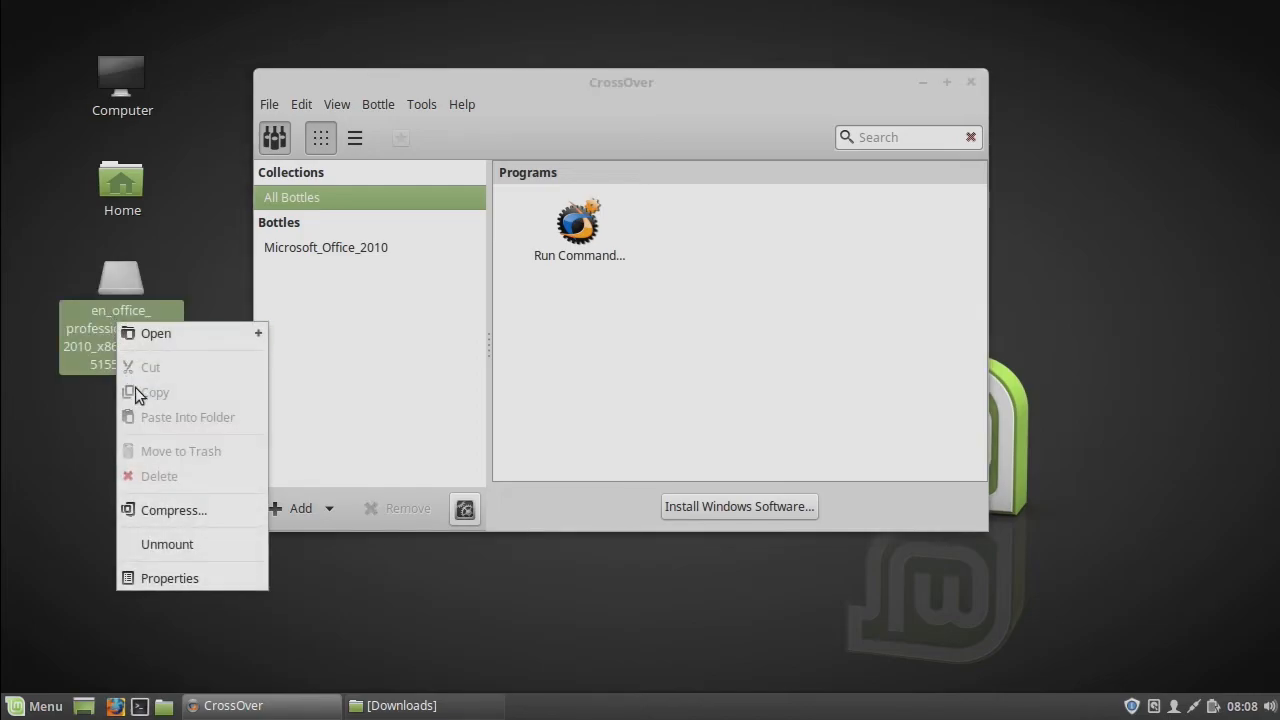
left_click(164, 543)
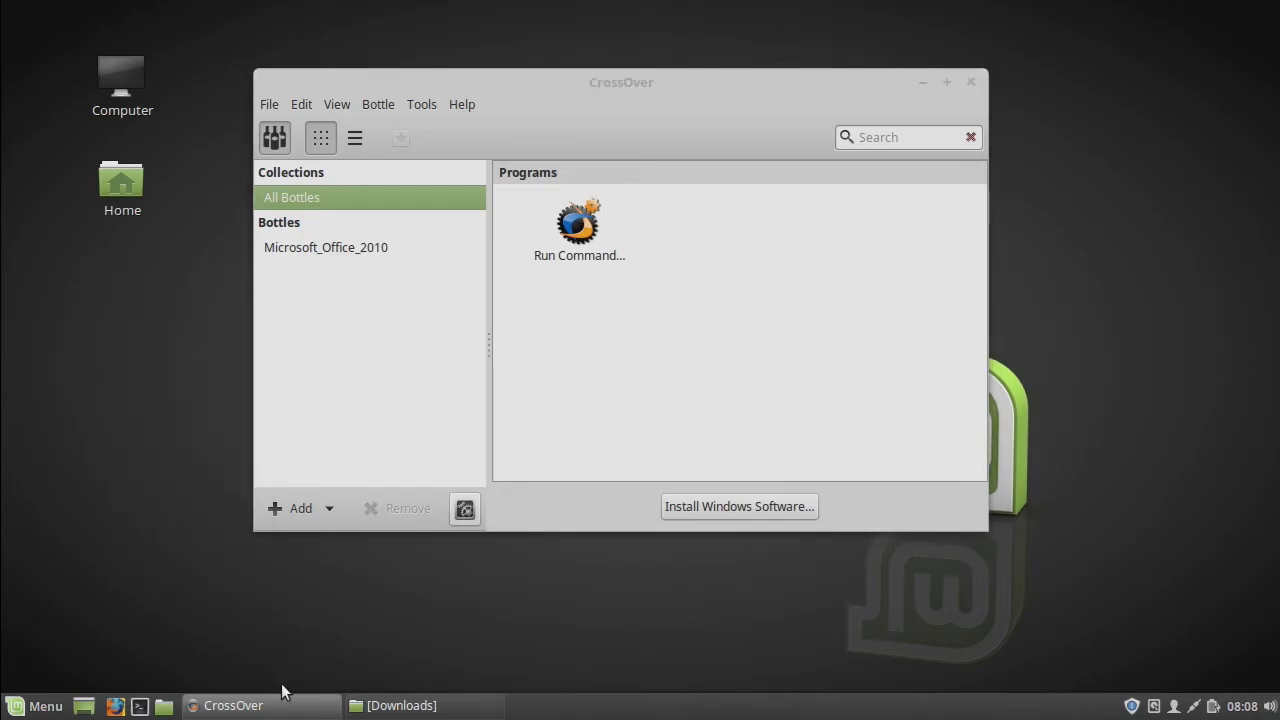
left_click(138, 705)
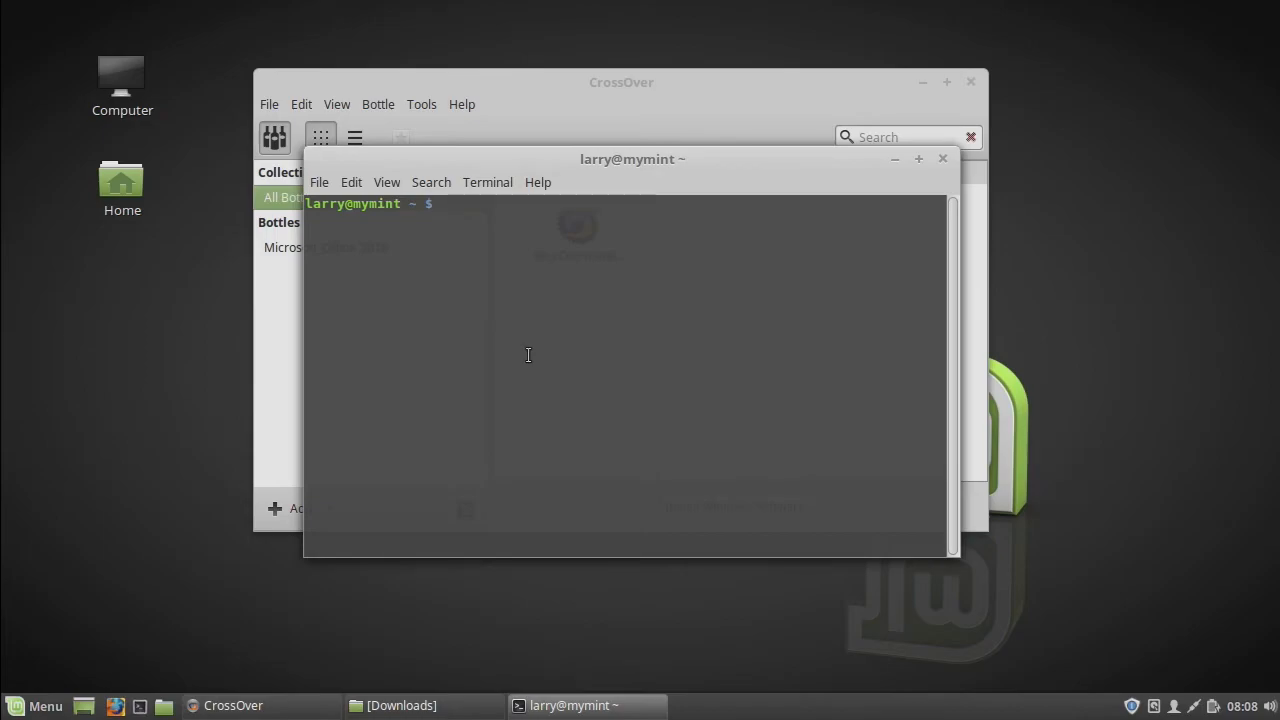
type("cd Downloads/")
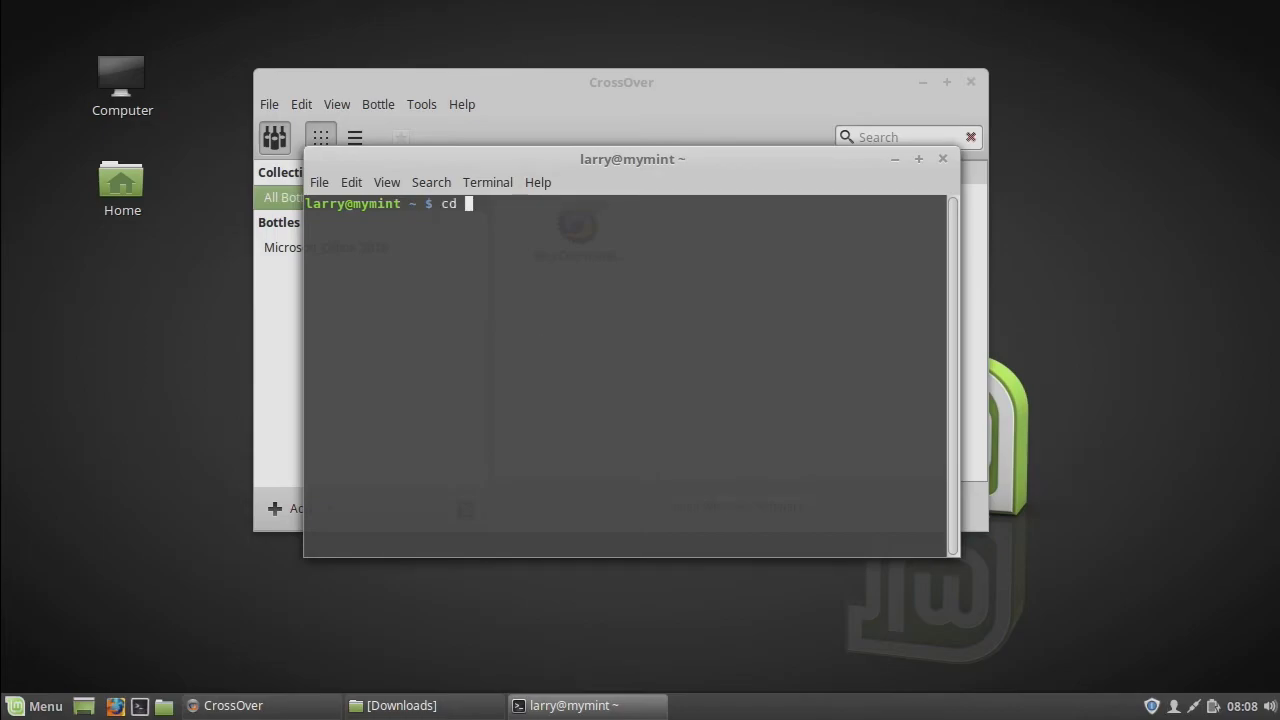
key("Return")
type("ls")
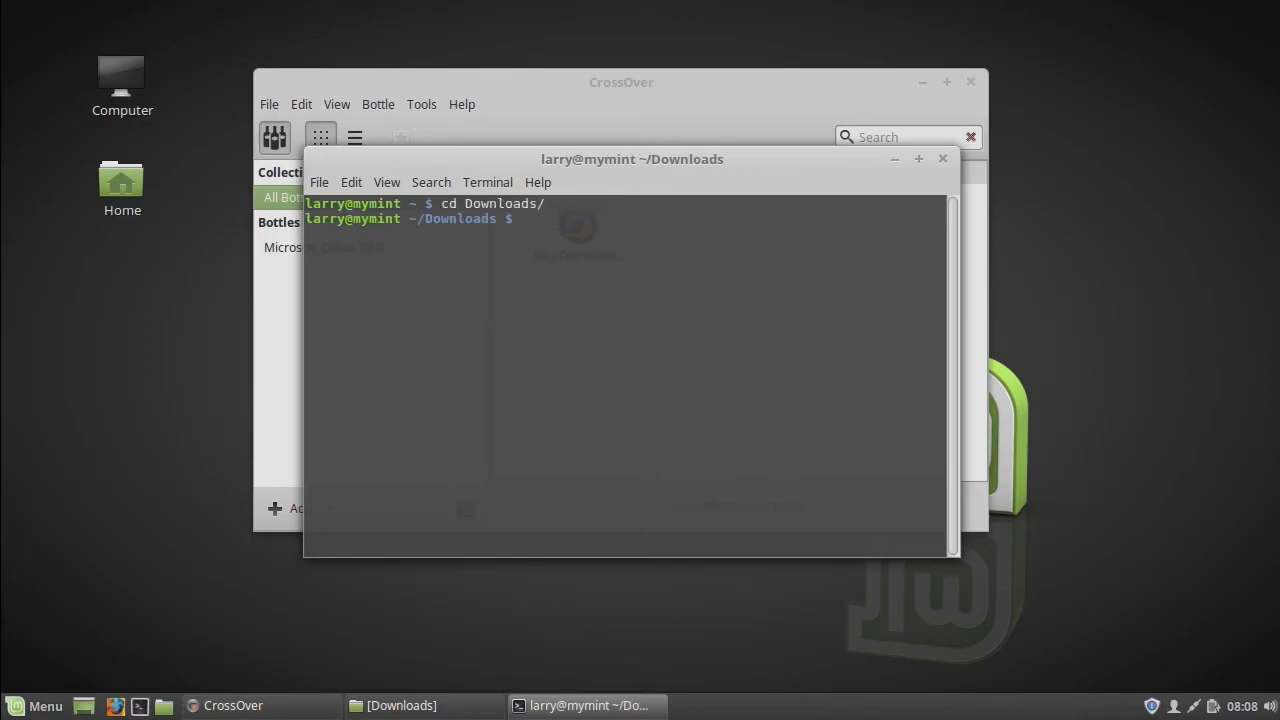
key("Return")
Mount en_office_professional_plus_2010_x86_x64_dvd_515529.iso at /mnt with sudo and the options ro,loop, and close the terminal
type("sudo mount ")
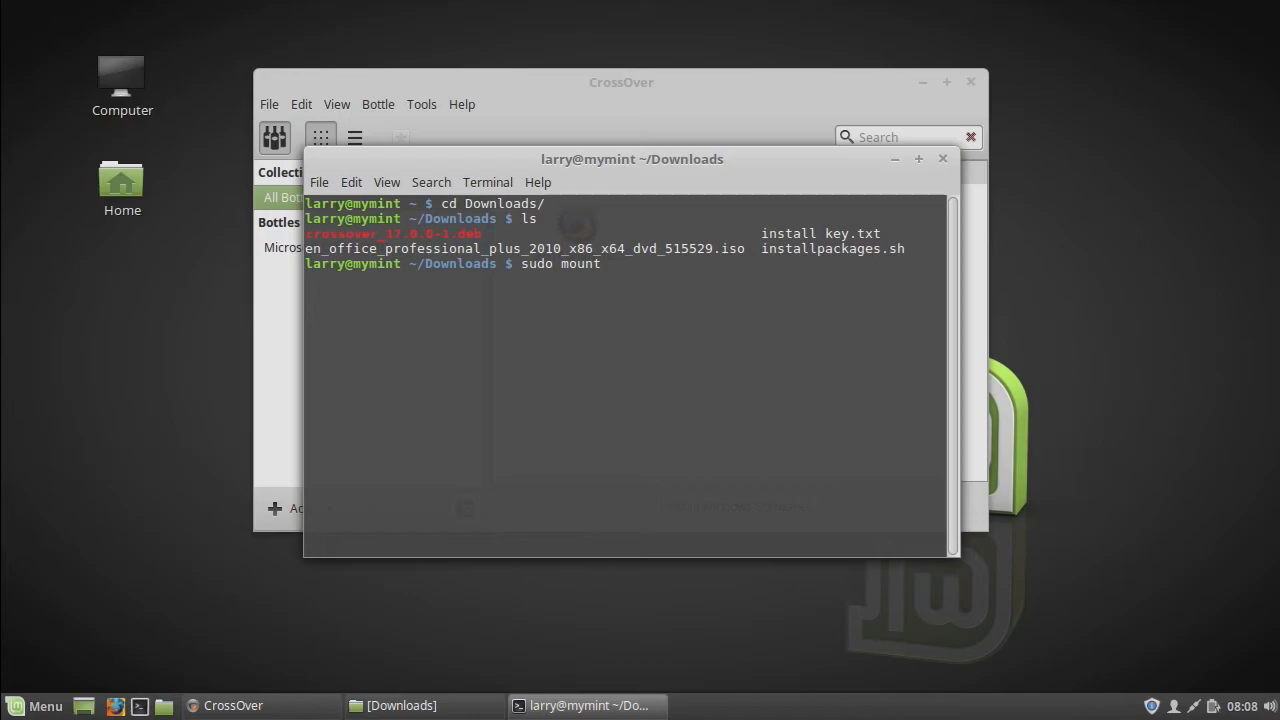
type("-o ro")
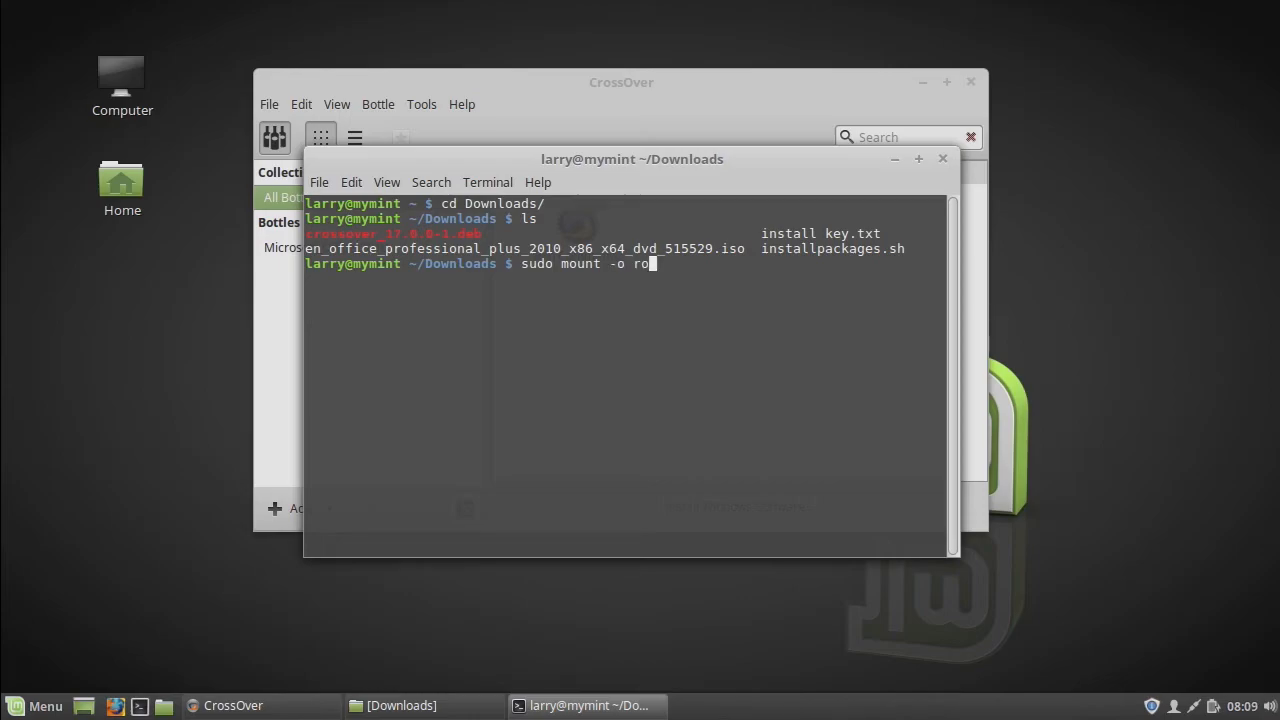
type(",loop en")
key("Tab")
type("/mn")
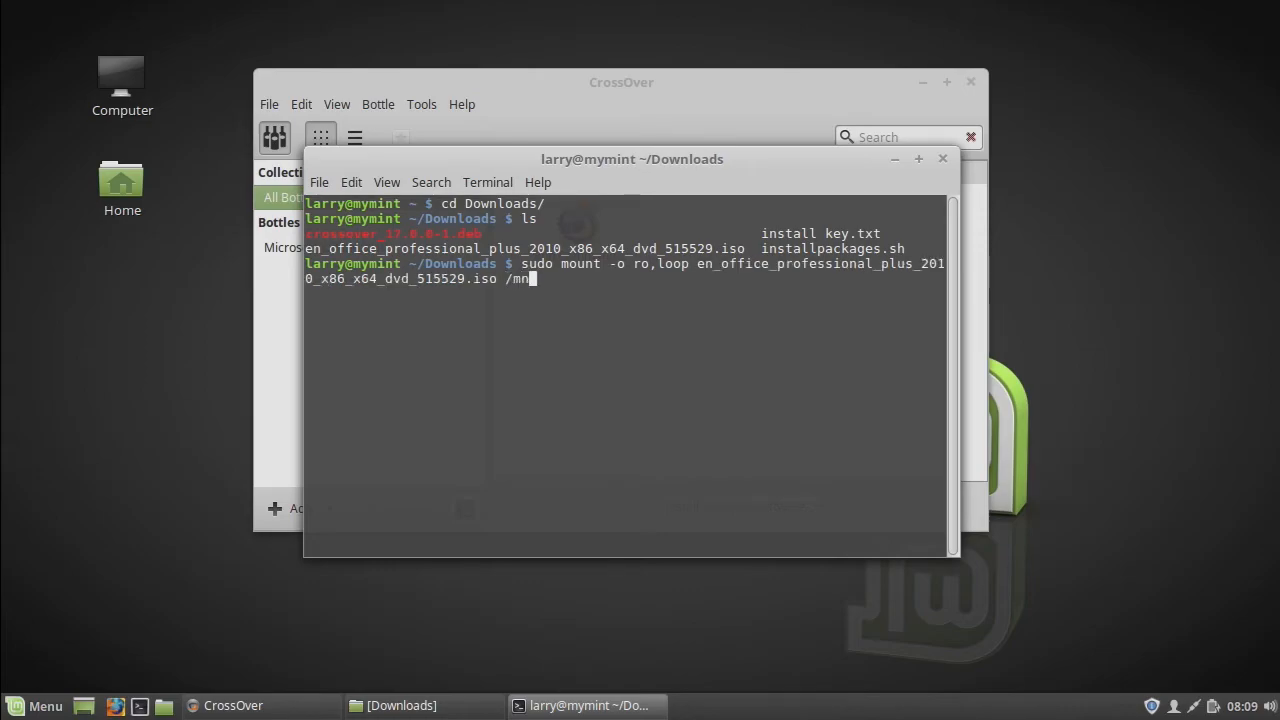
type("t")
key("Return")
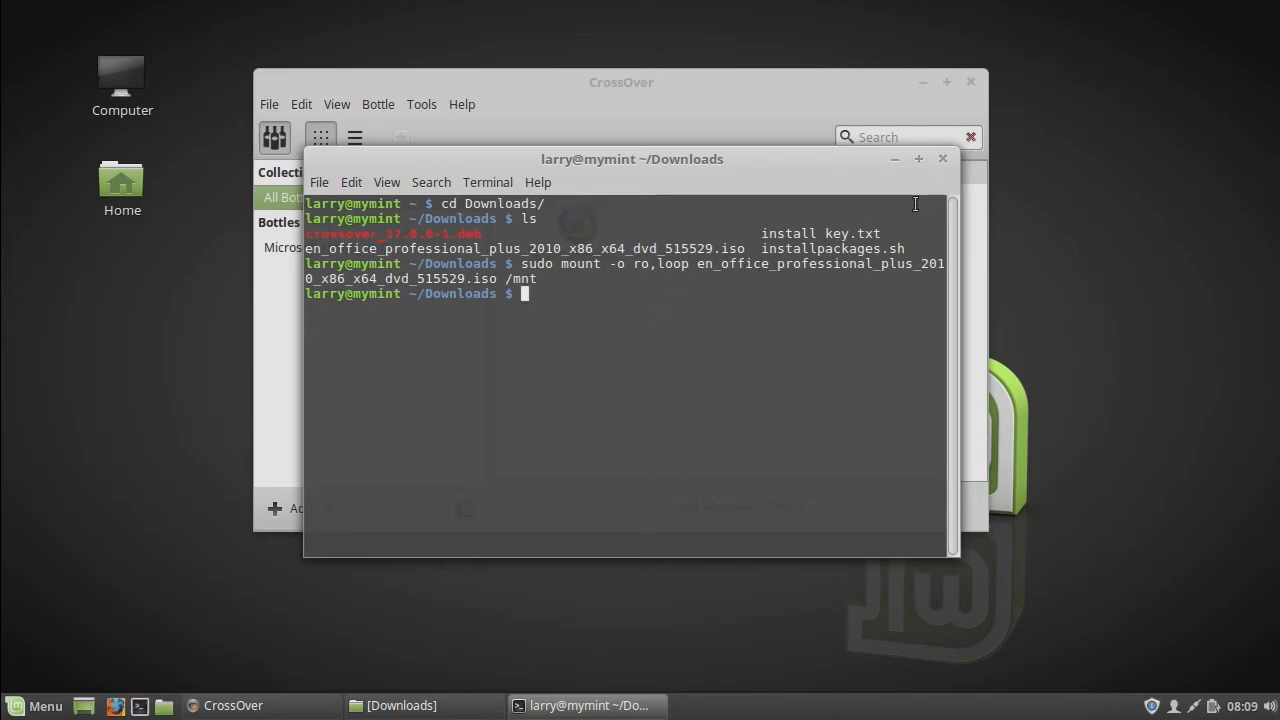
left_click(943, 160)
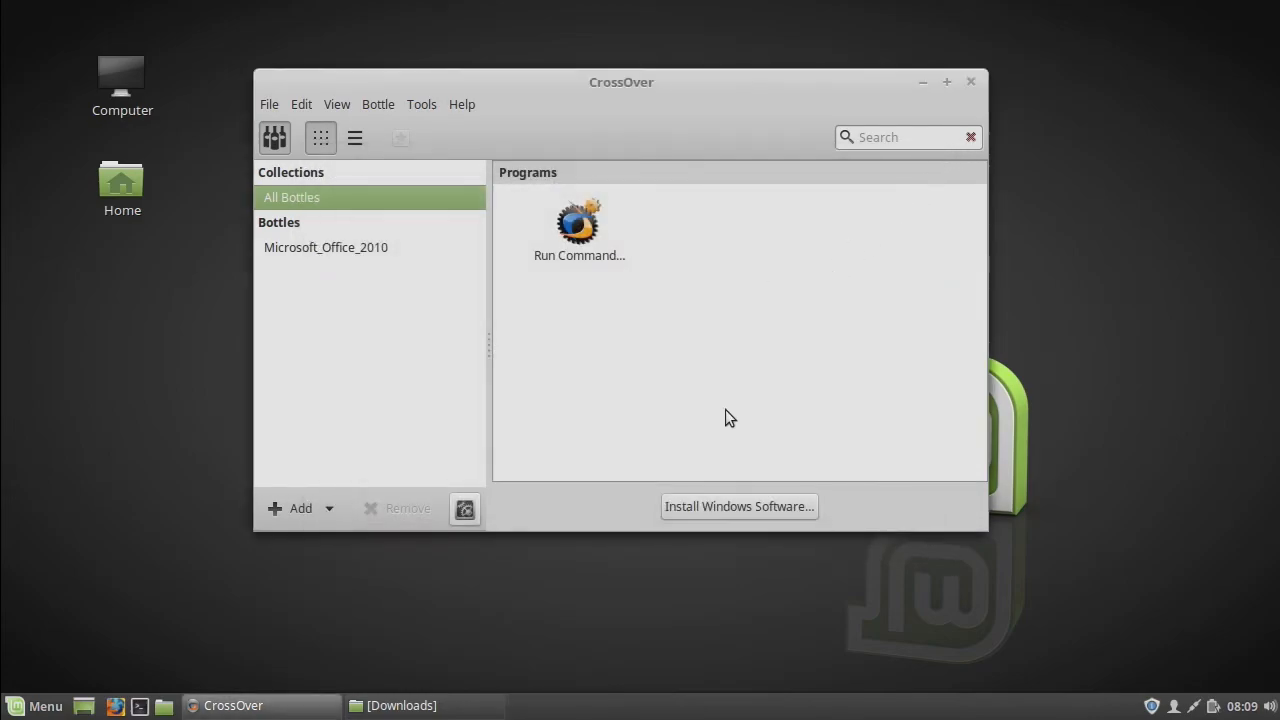
Start a new CrossOver installation of Microsoft Office 2010 with the OFFICE14 disc at /mnt as the installer source
left_click(766, 503)
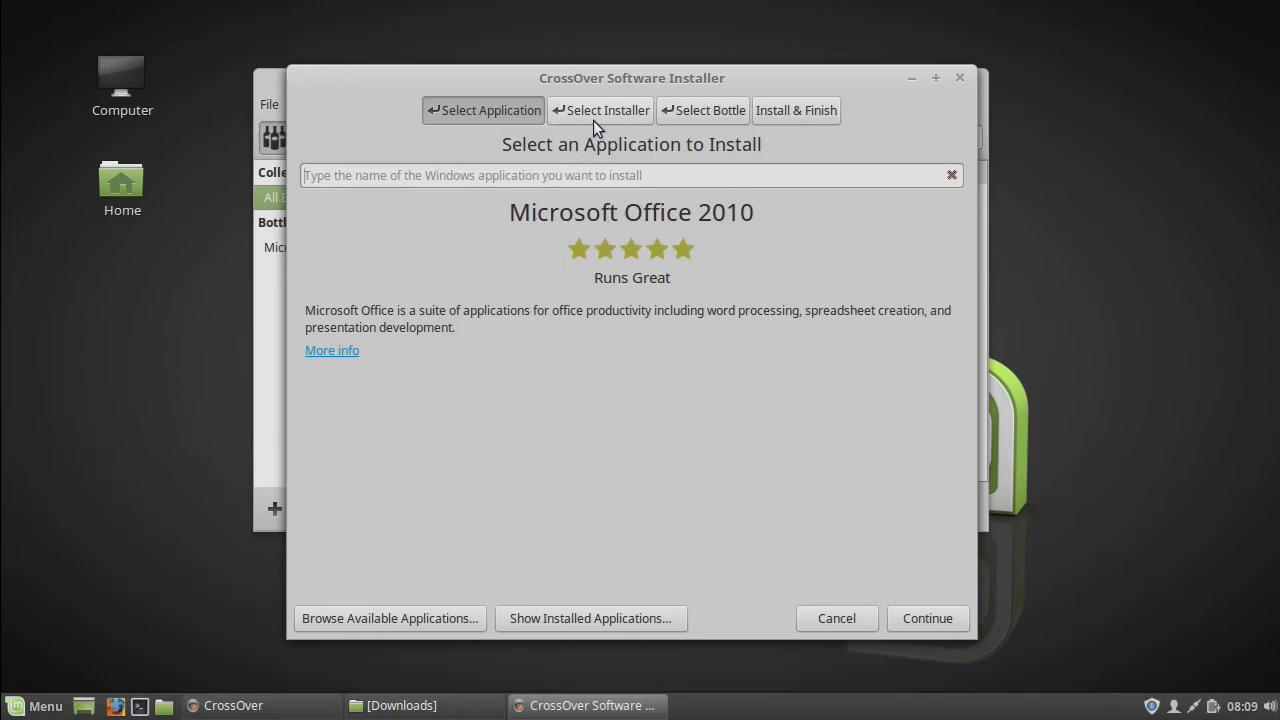
left_click(937, 618)
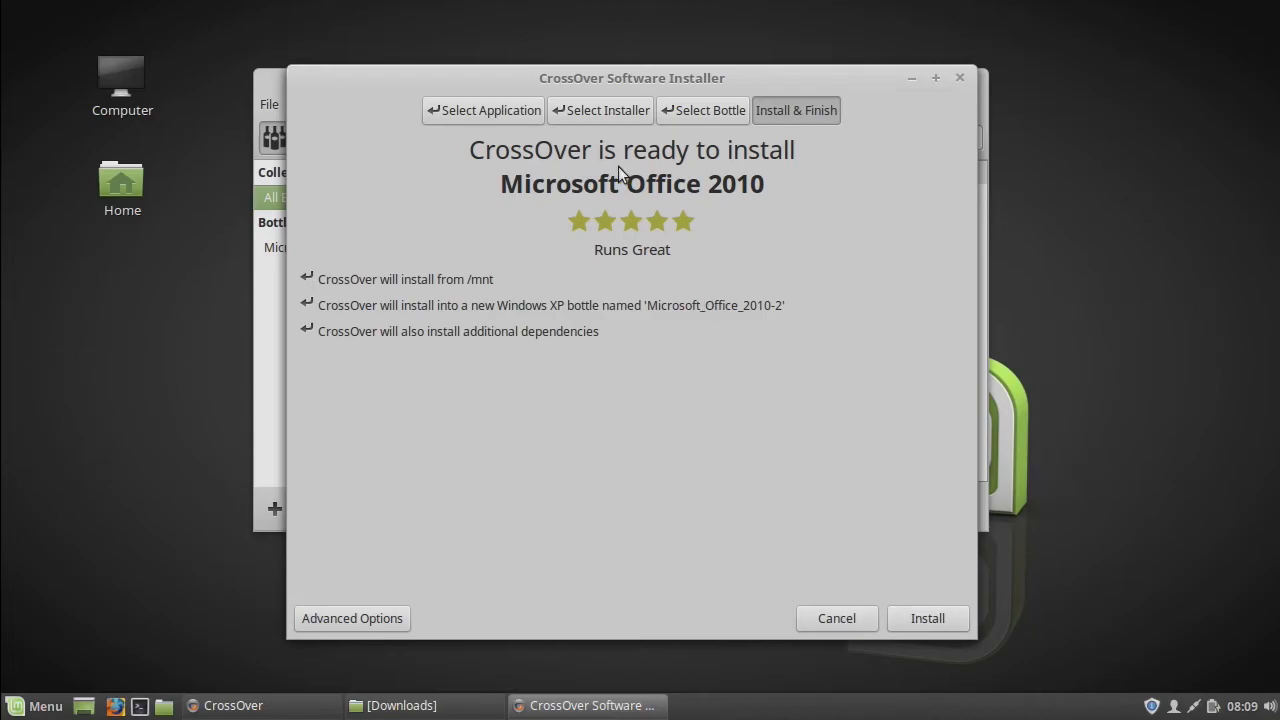
left_click(592, 115)
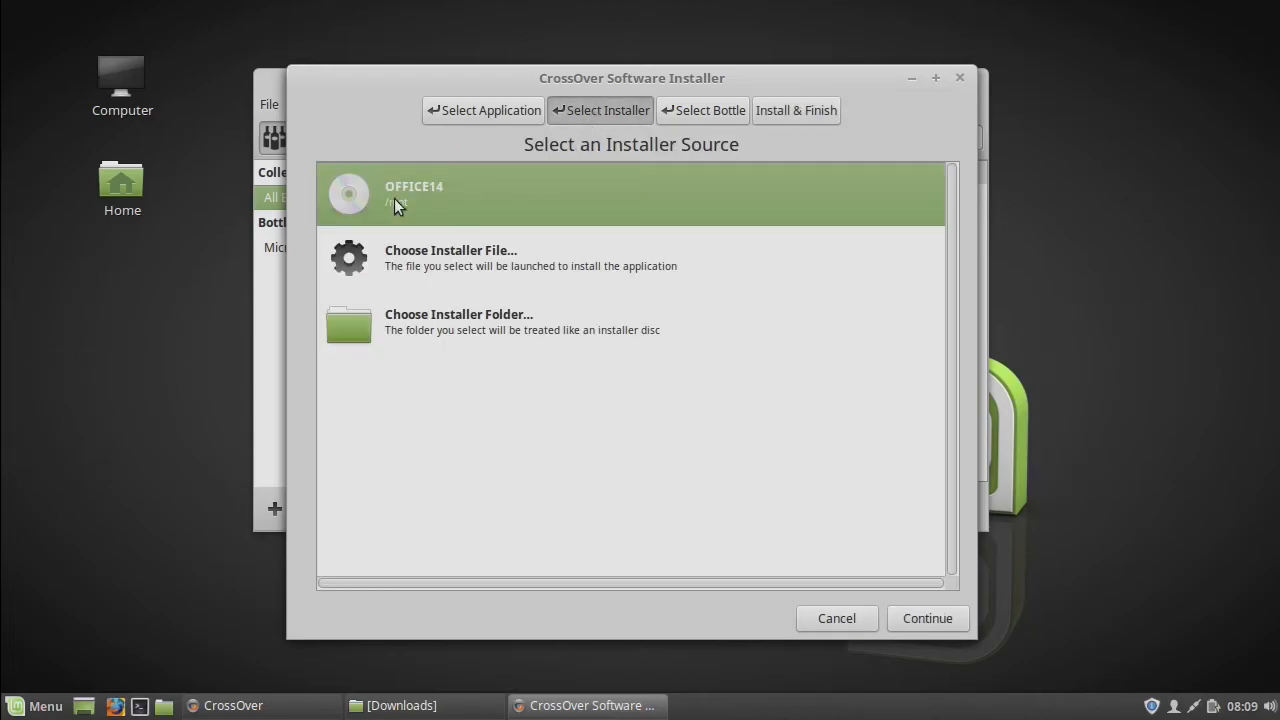
left_click(476, 106)
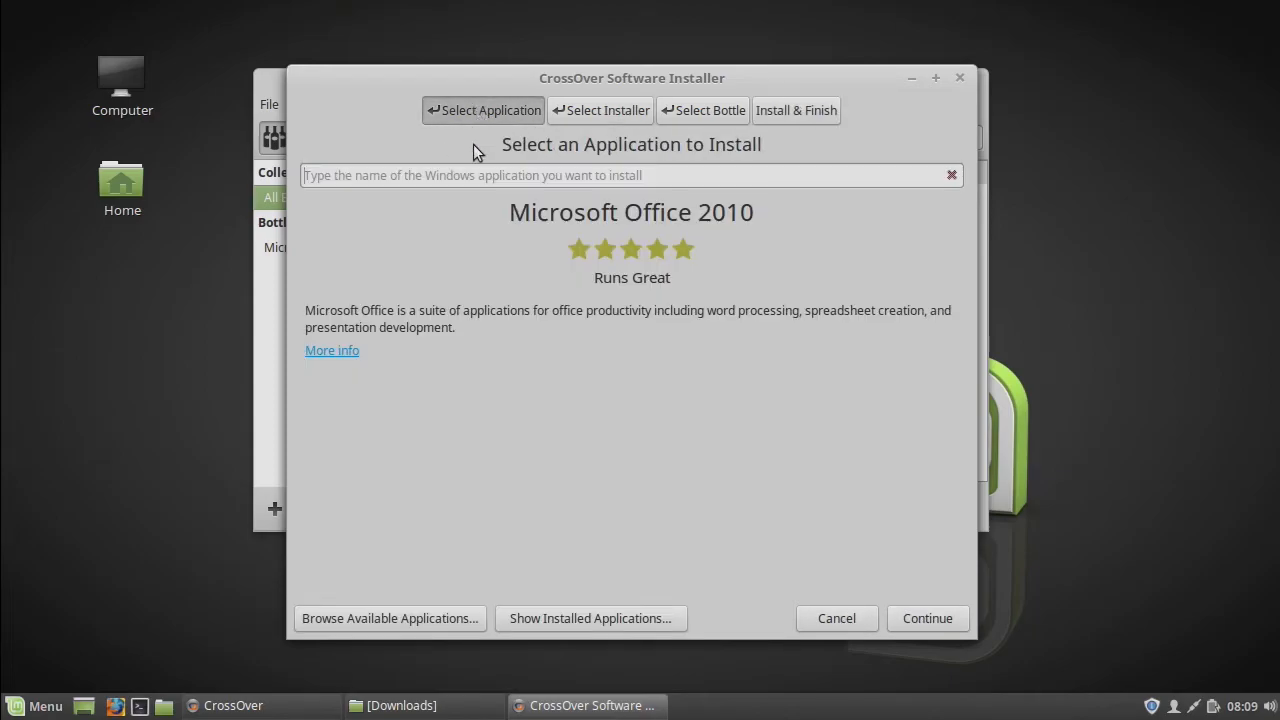
left_click(607, 112)
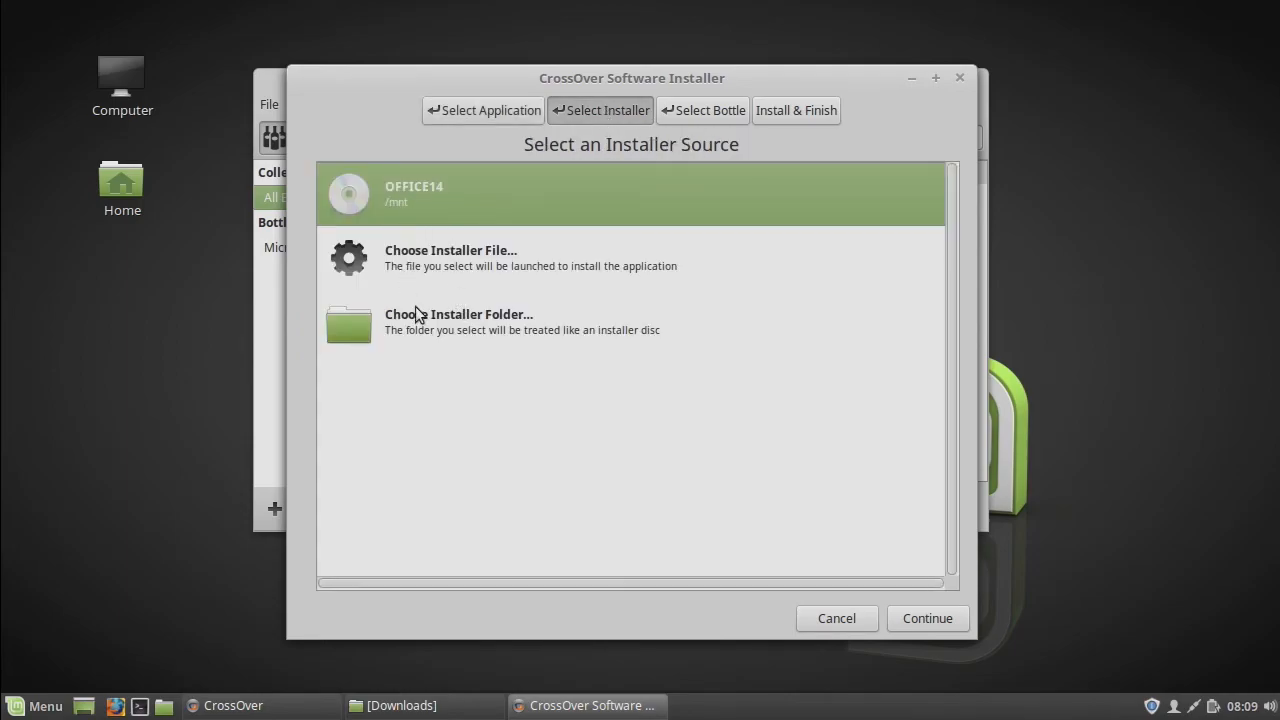
Select the existing Microsoft_Office_2010 bottle as the destination and start the installation
left_click(716, 113)
left_click(455, 228)
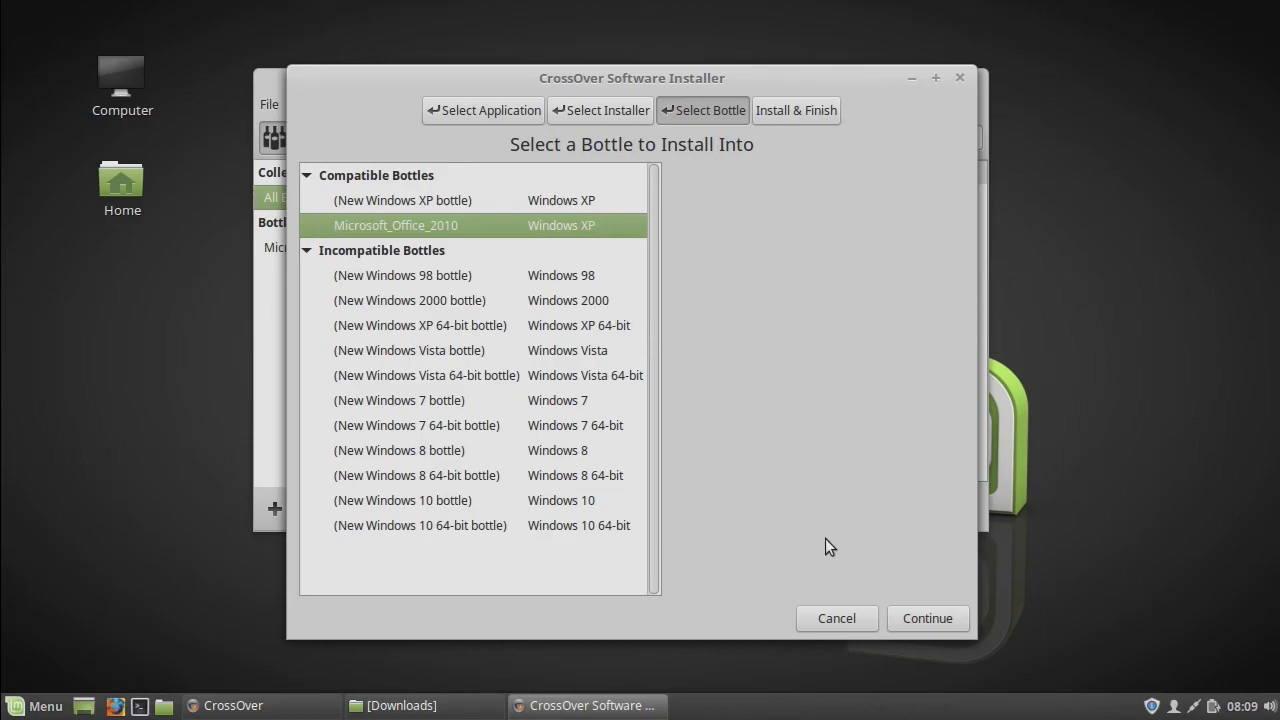
left_click(908, 618)
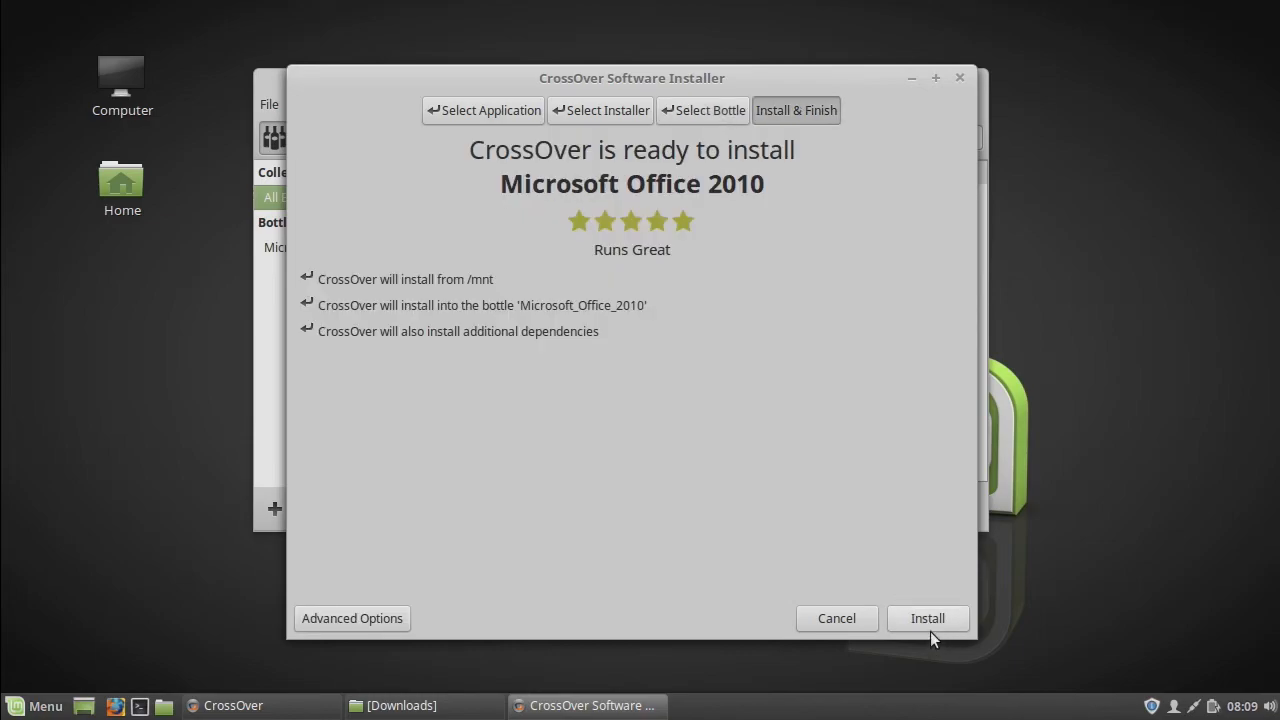
key("Return")
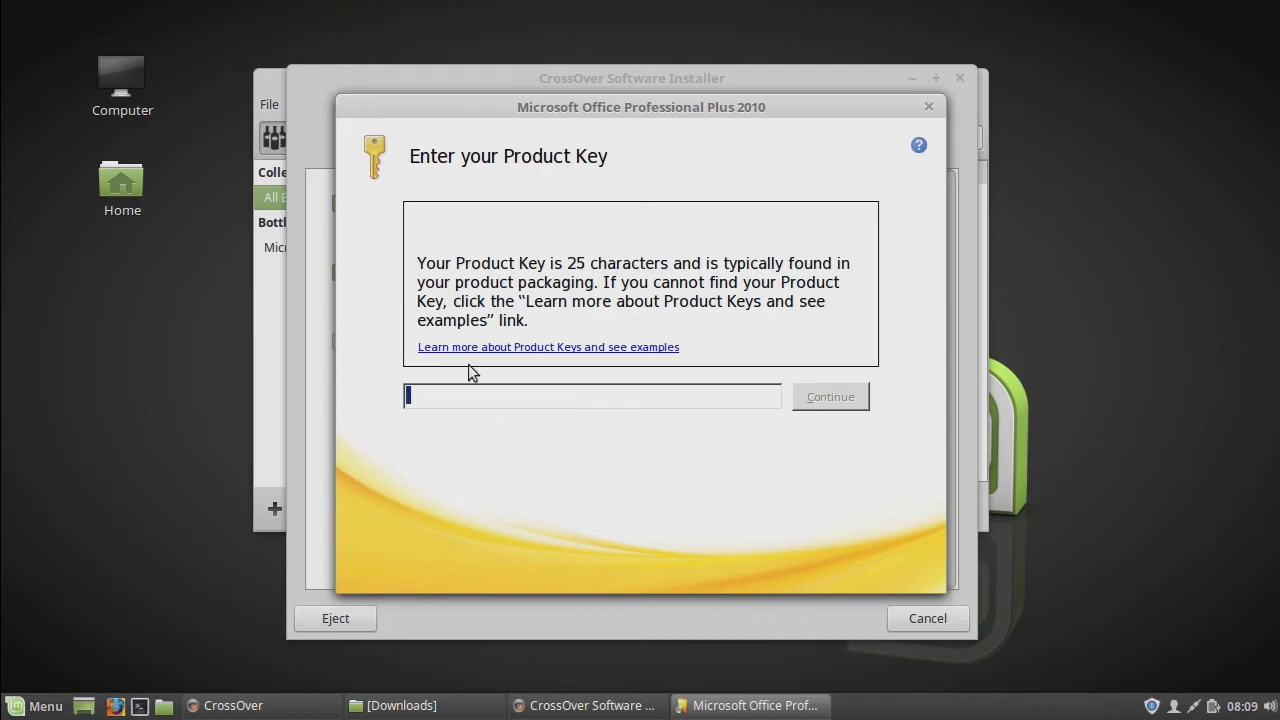
Browse the home folder to Downloads and open install key.txt to get the Office product key
left_click(165, 707)
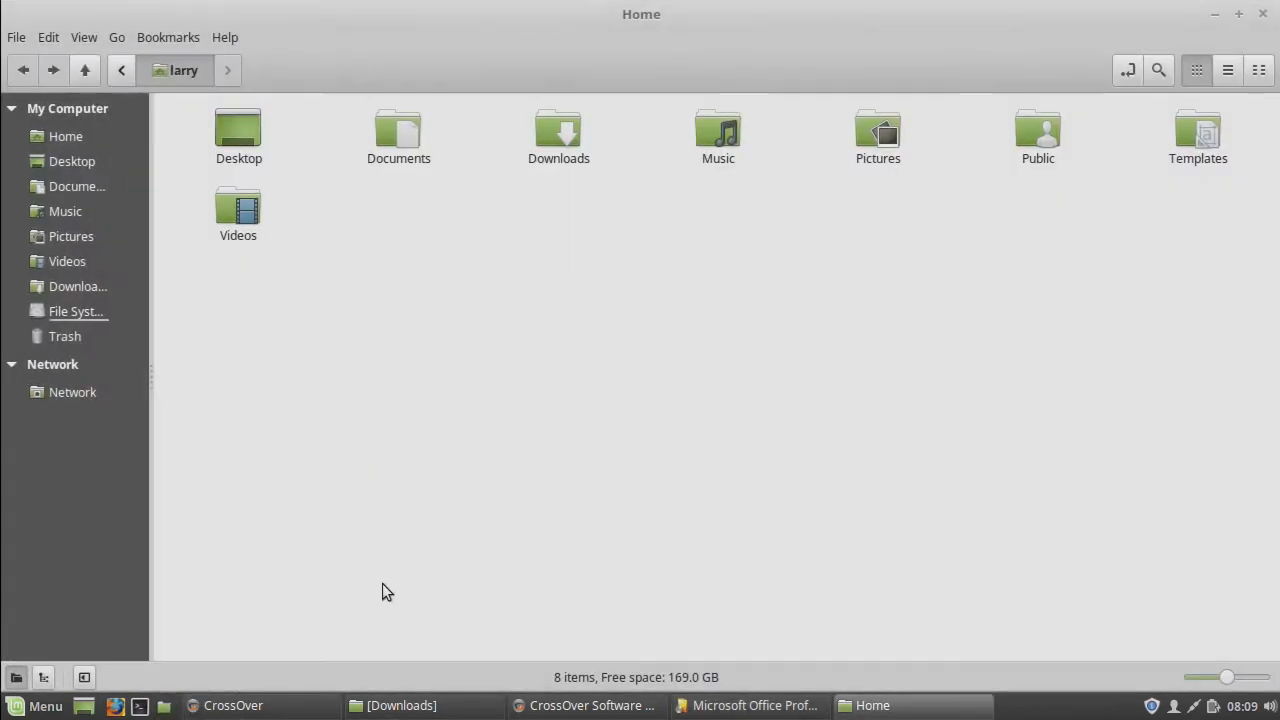
left_click_drag(593, 13, 701, 454)
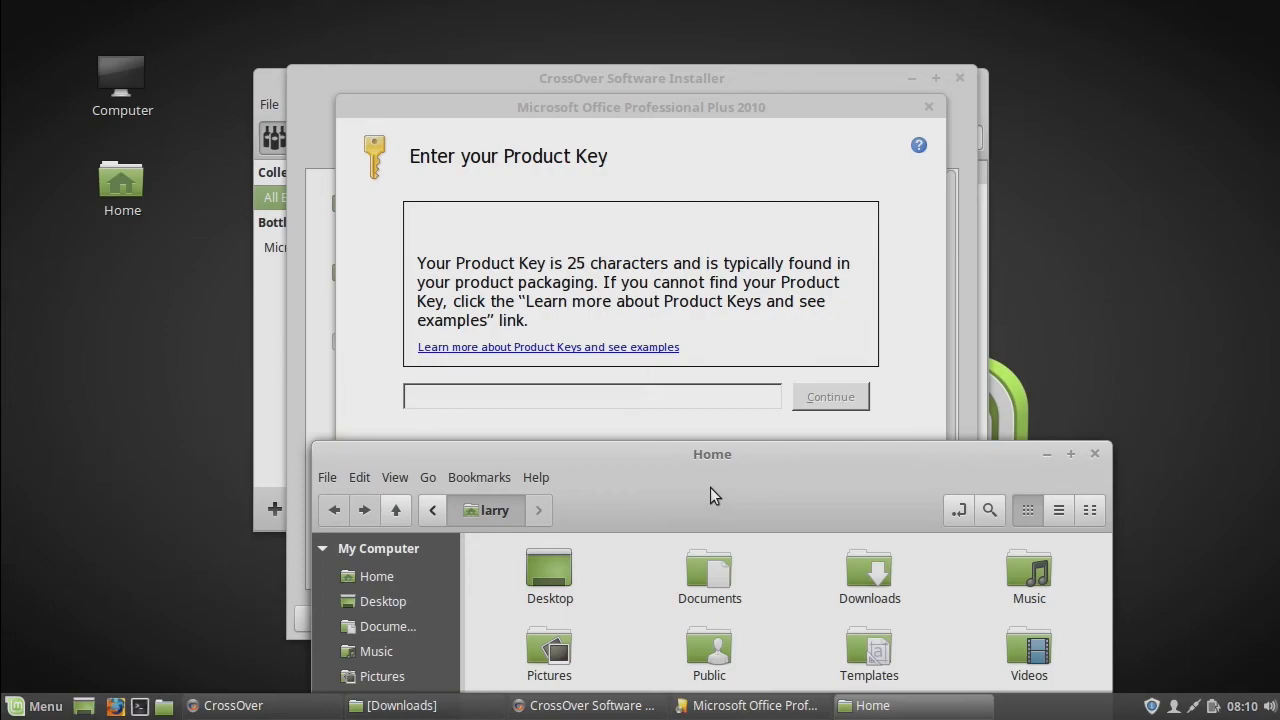
left_click_drag(720, 457, 681, 113)
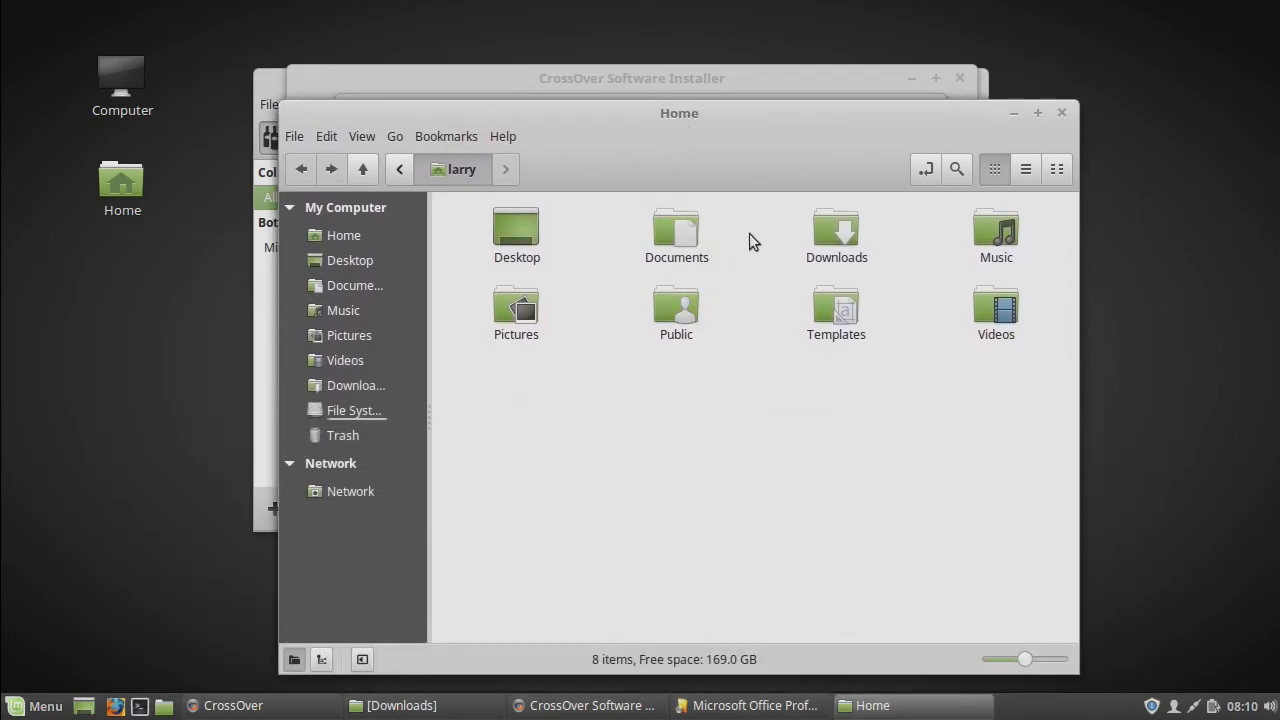
double_click(677, 239)
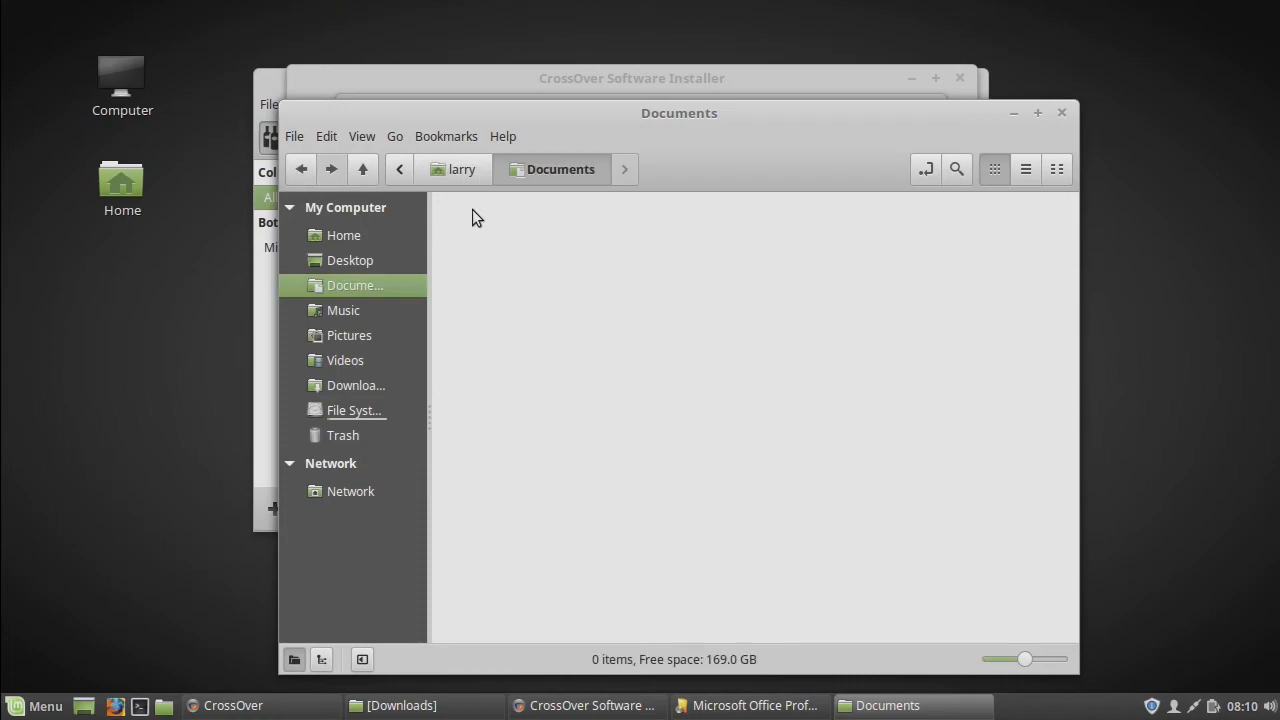
left_click(459, 169)
double_click(838, 228)
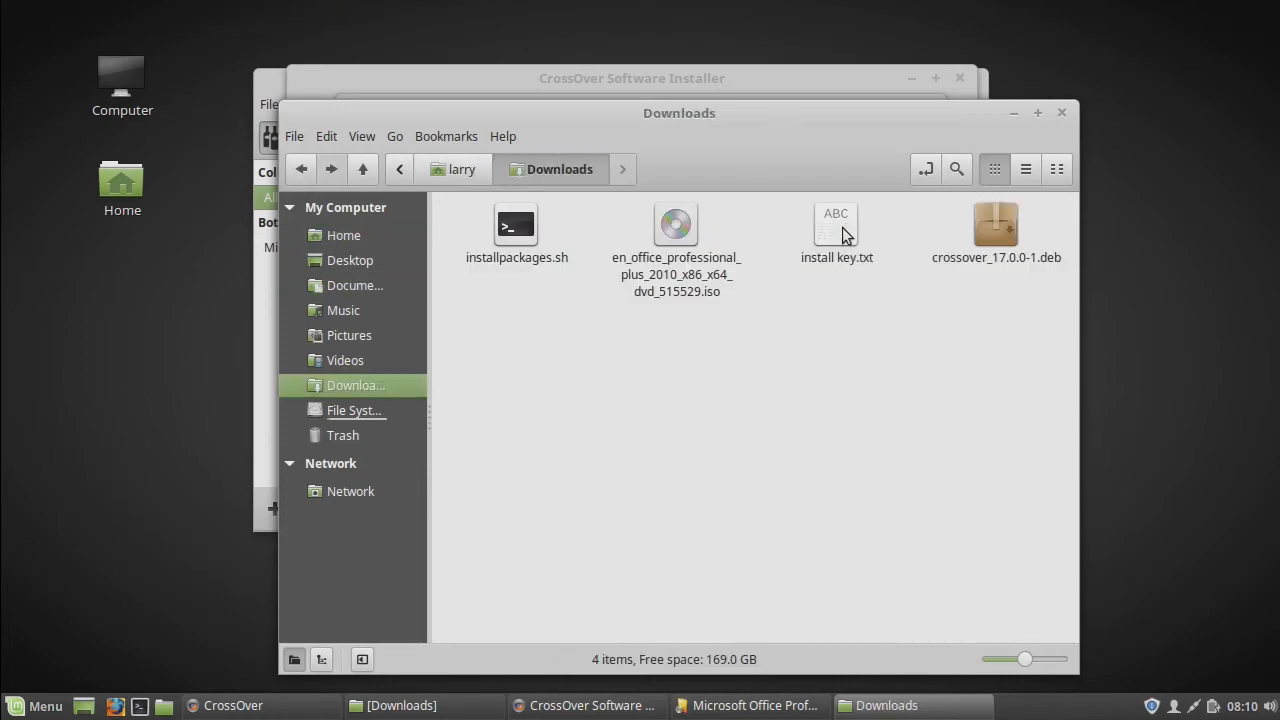
left_click(842, 228)
double_click(842, 228)
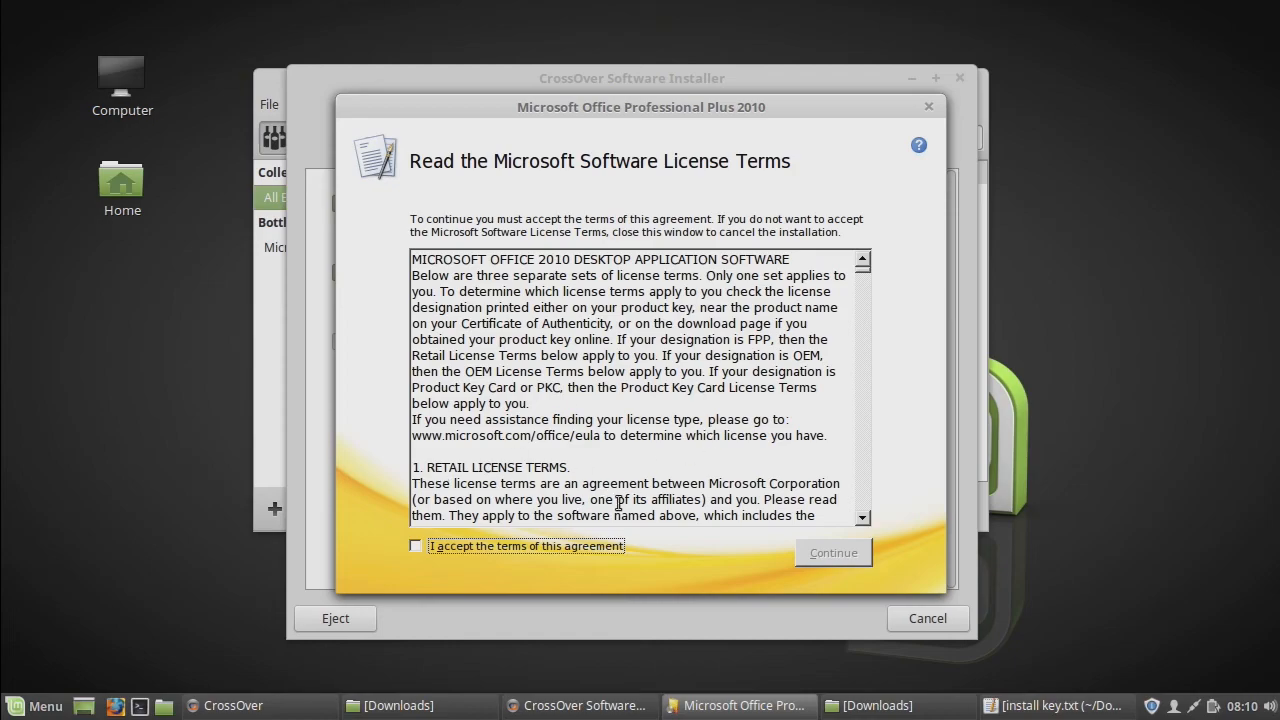
Accept the Microsoft Software License Terms and start a customized Office installation with the default program selection
left_click(537, 551)
left_click(822, 553)
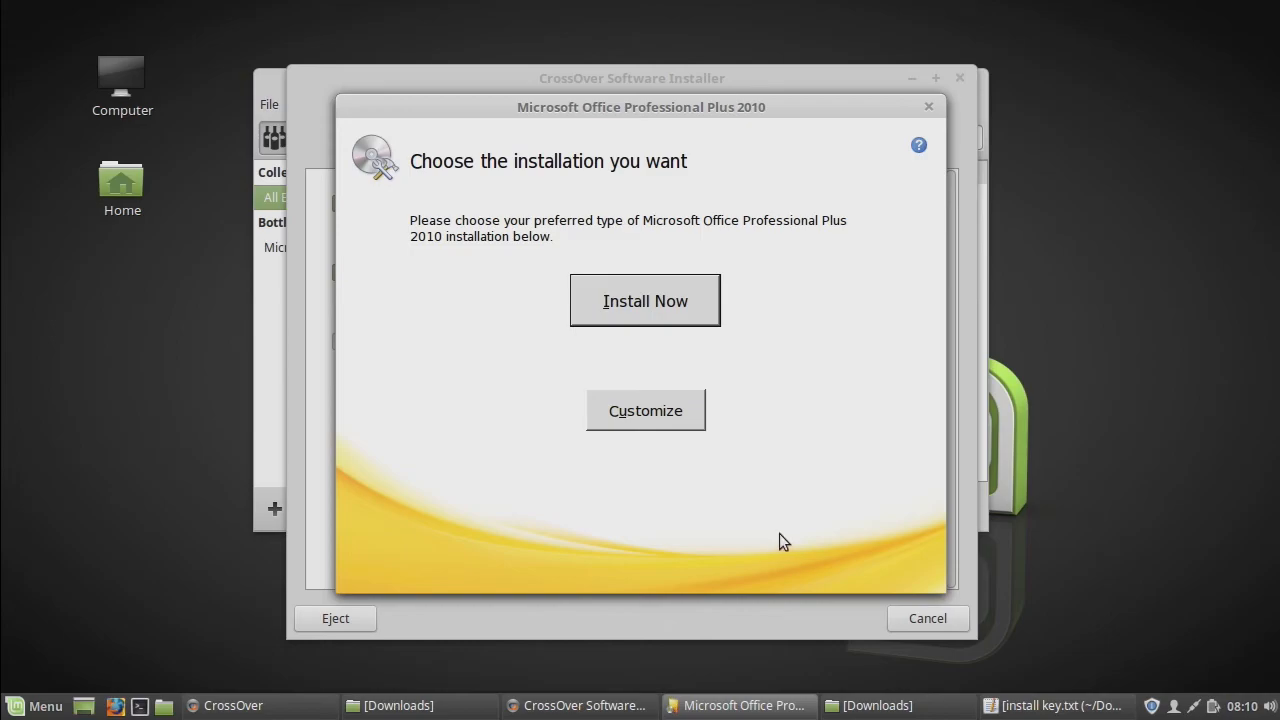
left_click(655, 410)
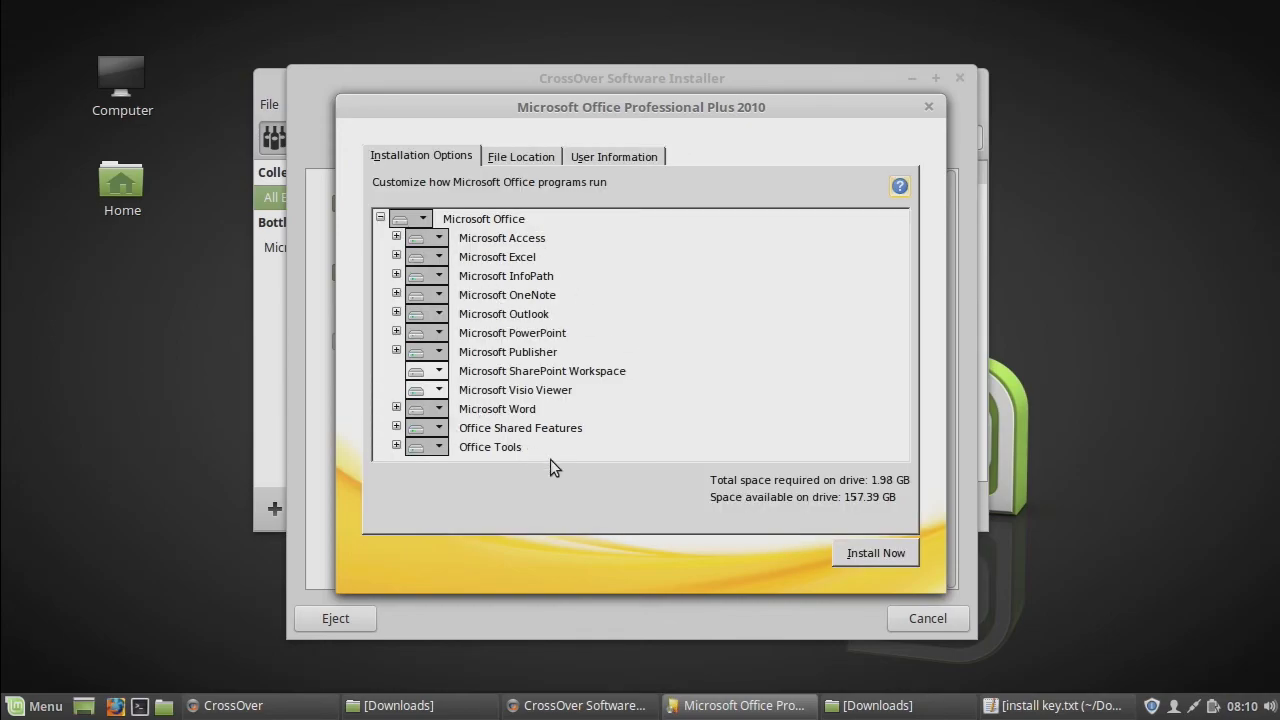
left_click(875, 553)
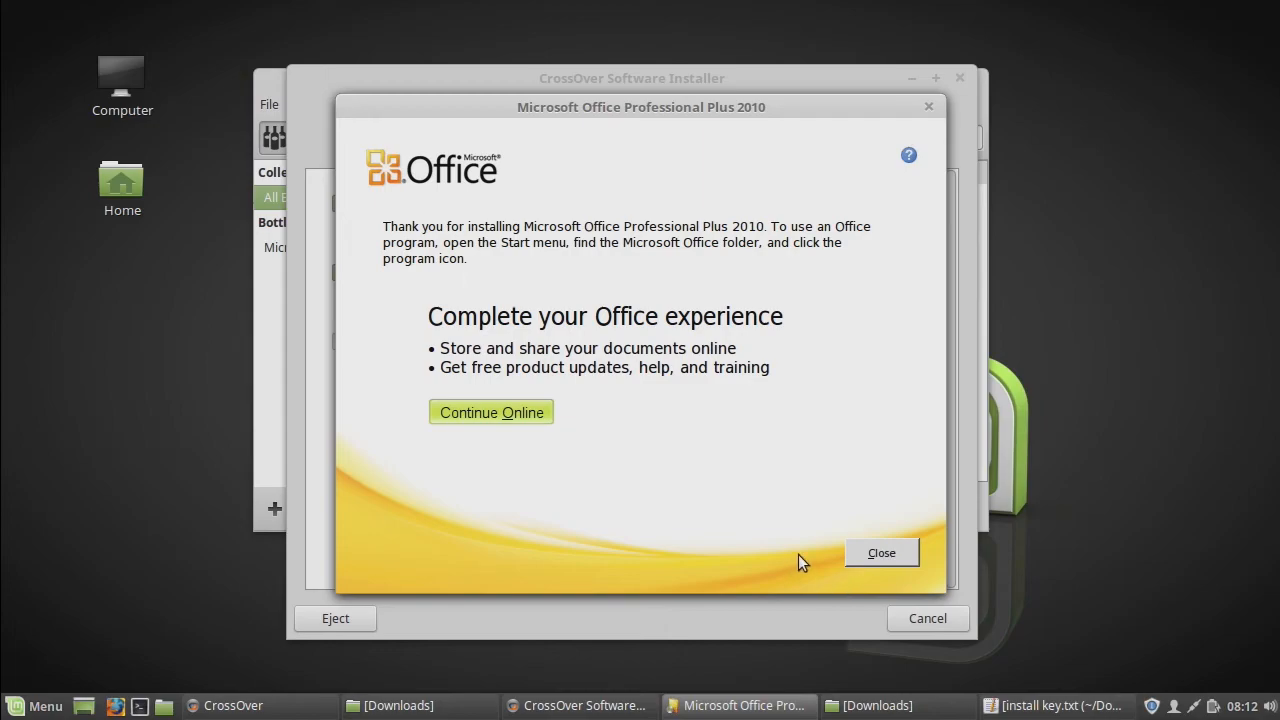
Close the finished Office setup and the CrossOver Software Installer
left_click(877, 561)
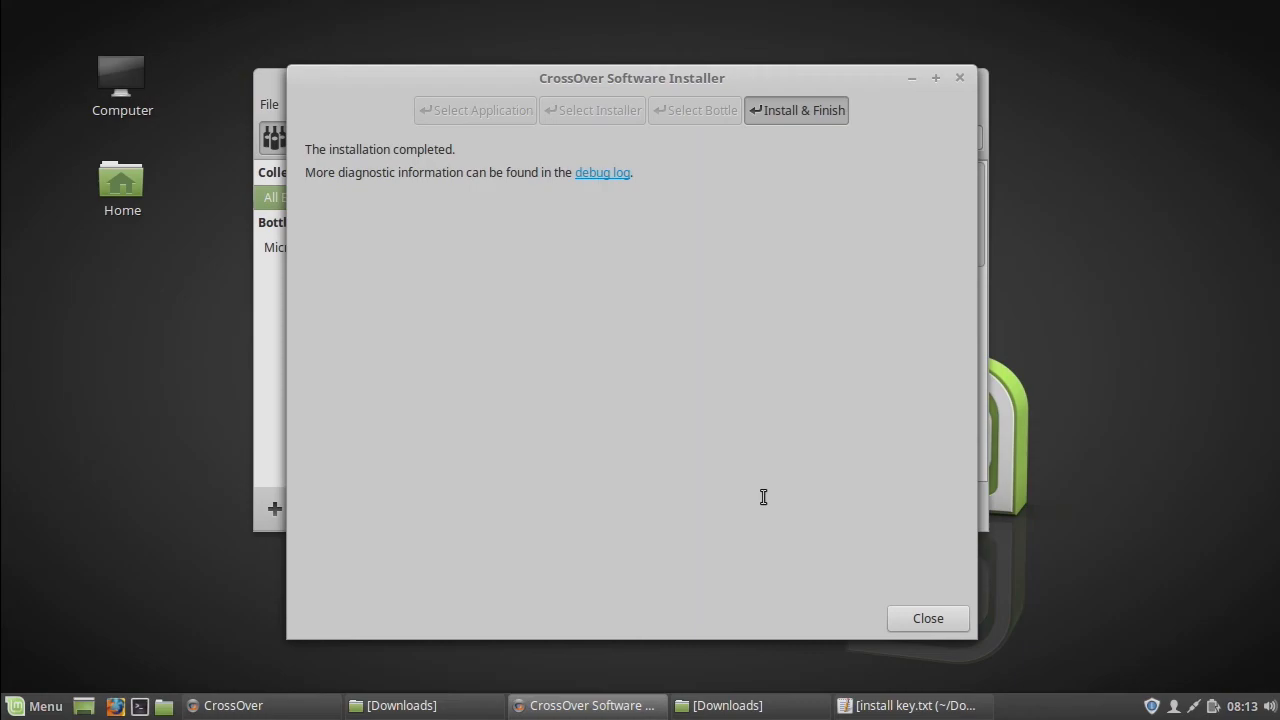
left_click_drag(456, 150, 311, 157)
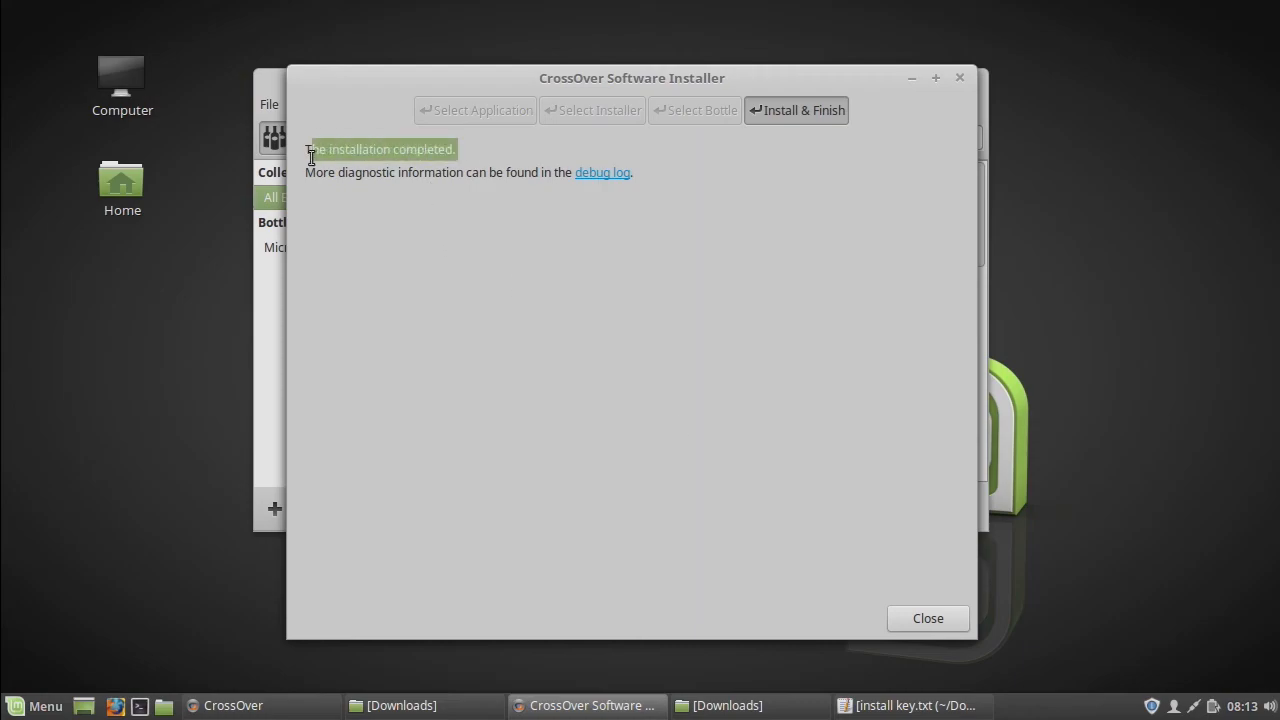
left_click(901, 618)
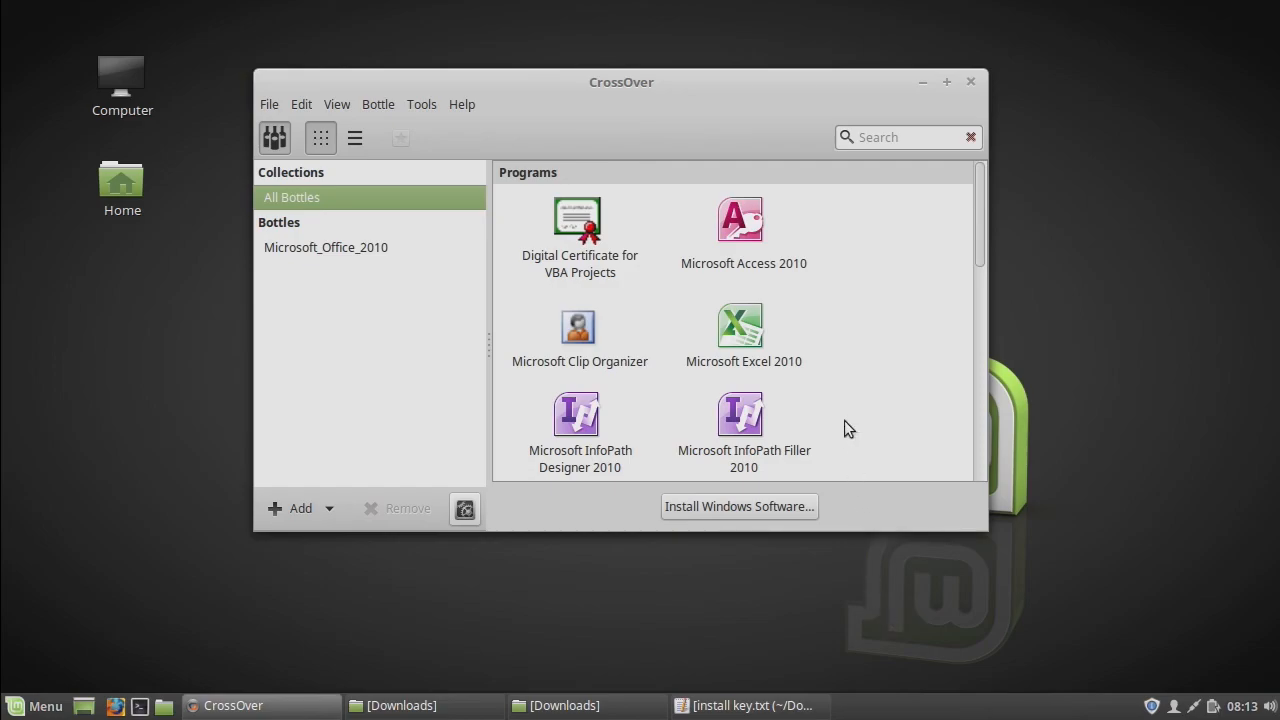
Launch Microsoft Word 2010 from the CrossOver programs list
scroll(844, 420, "down", 5)
scroll(844, 416, "down", 5)
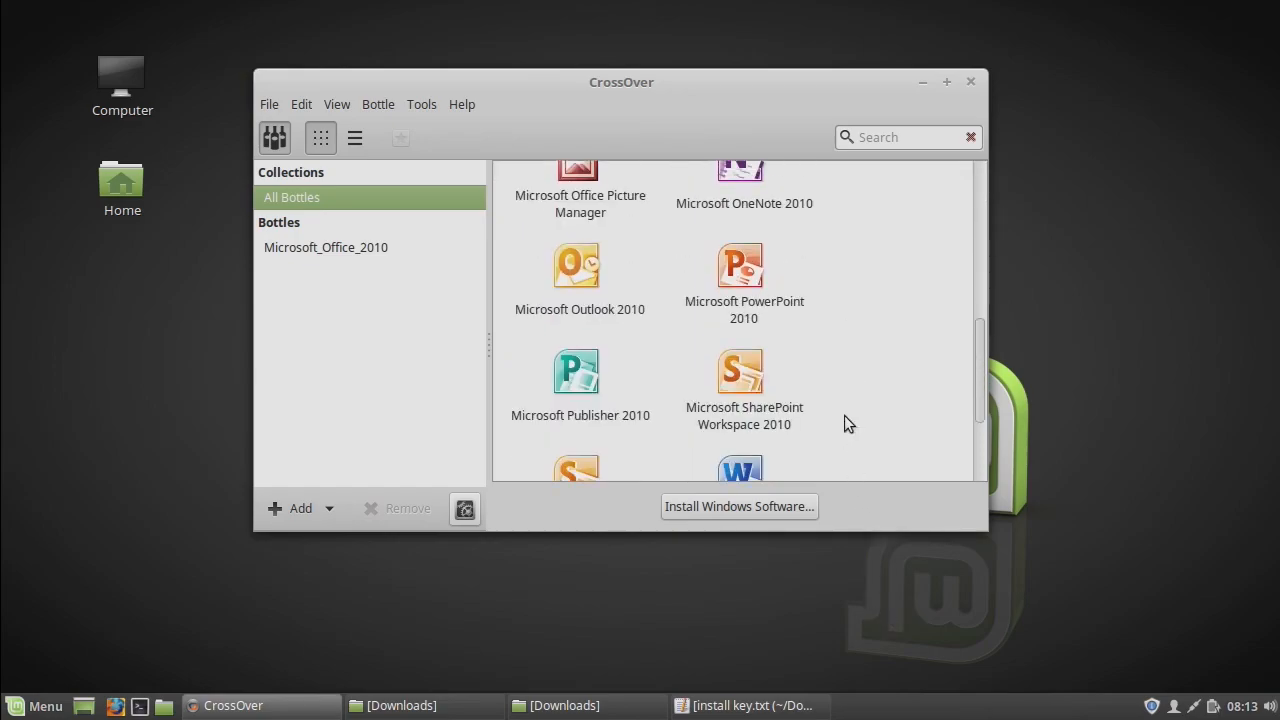
scroll(844, 415, "down", 3)
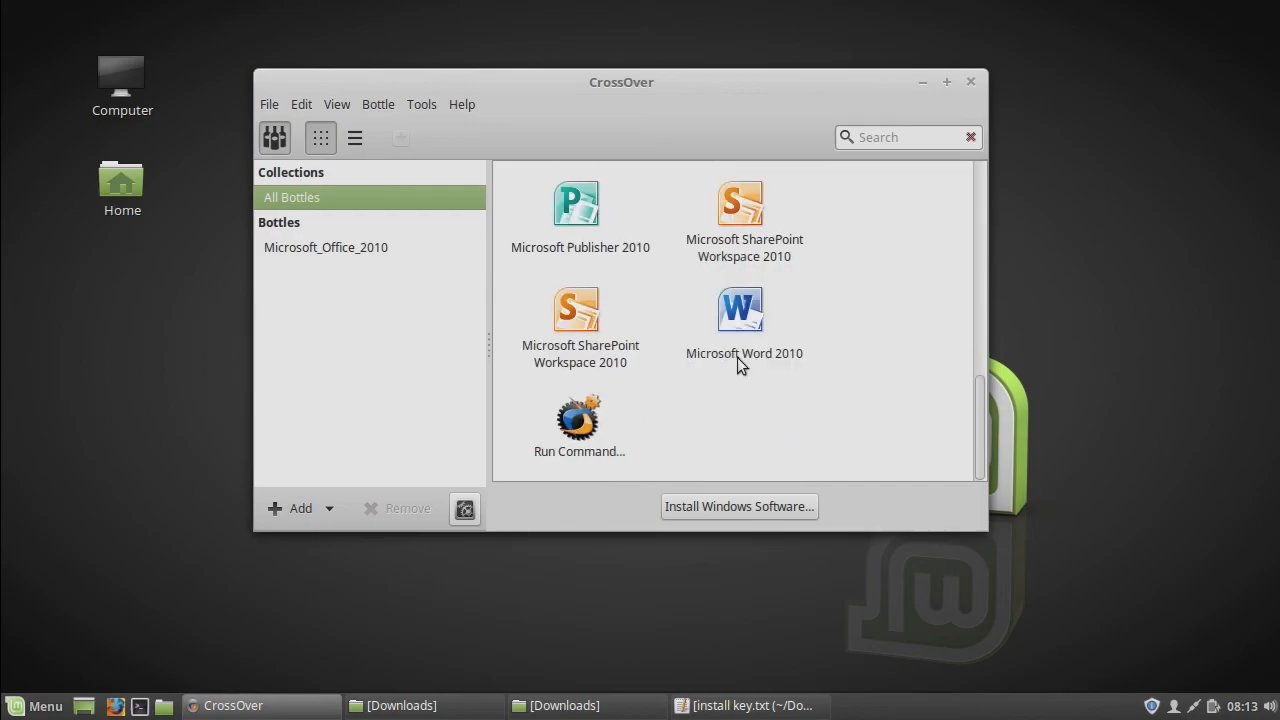
left_click(744, 316)
double_click(744, 316)
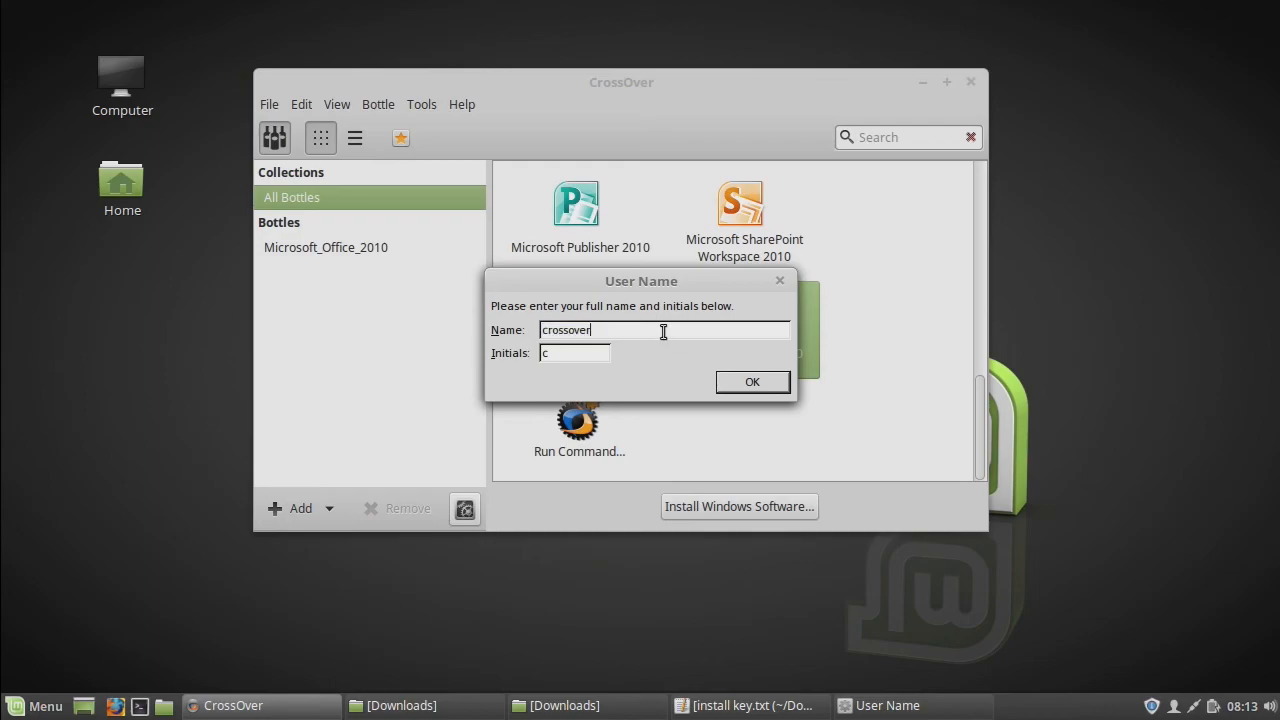
Enter the user's full name and initials for Office and confirm them
type("Larry Apolonio")
key("Tab")
type("LA")
left_click(778, 378)
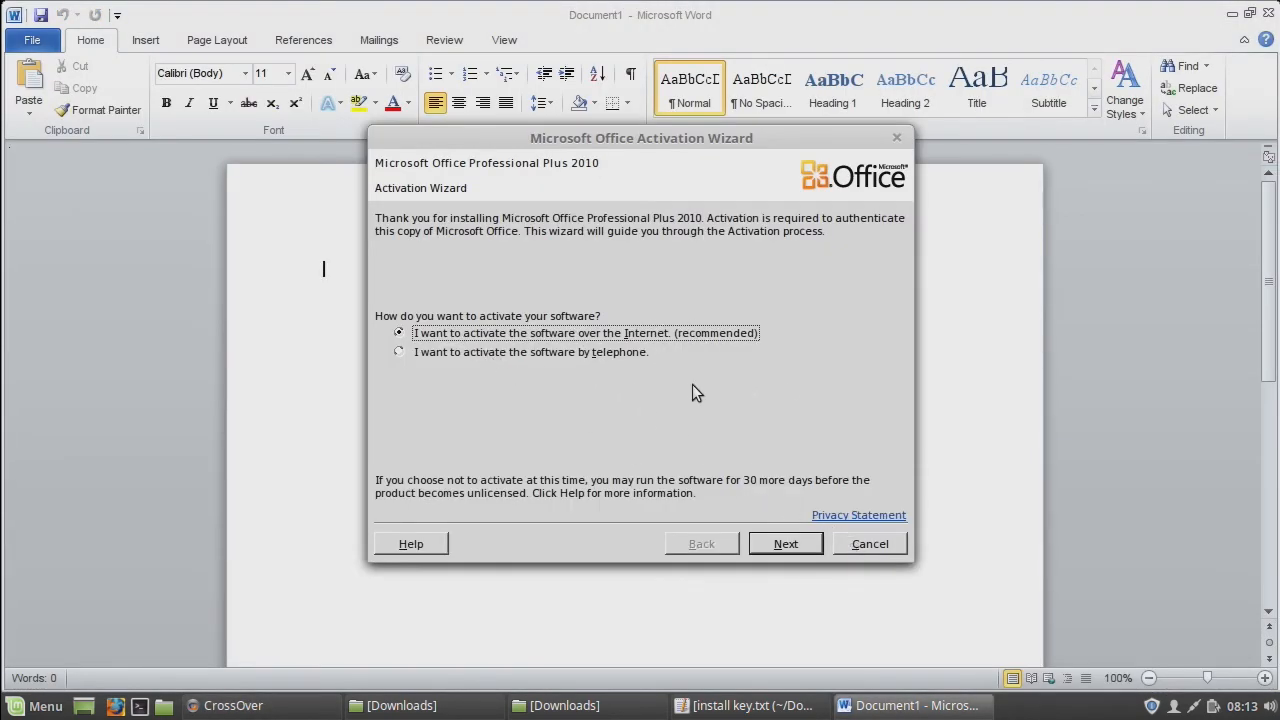
Cancel the Activation Wizard, accept Use Recommended Settings for Office, and dismiss the Microsoft Update message
left_click(873, 547)
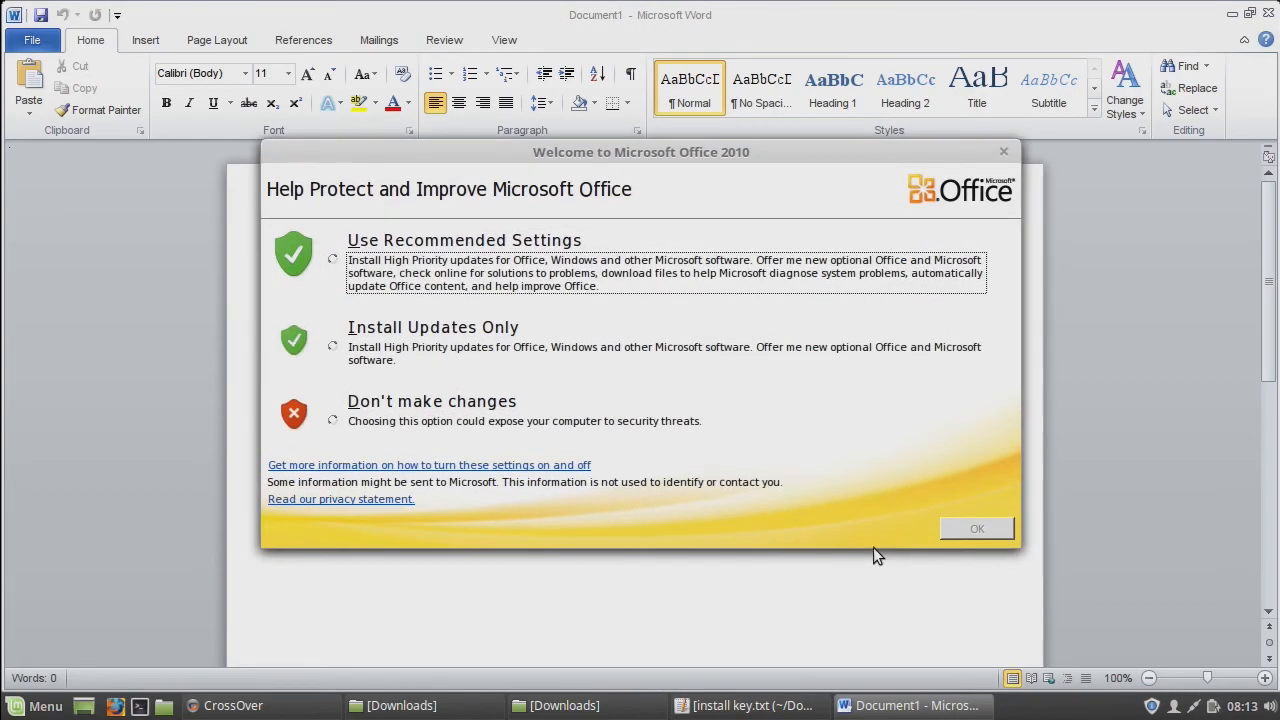
left_click(380, 422)
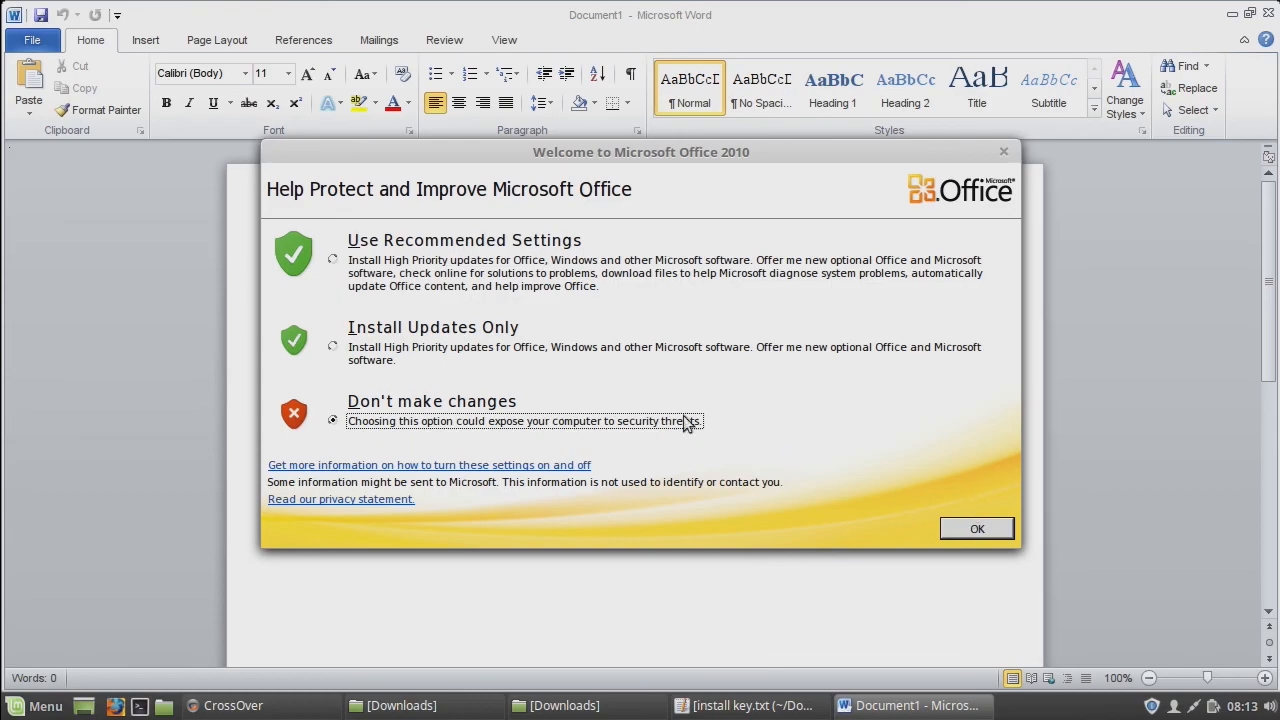
left_click(436, 282)
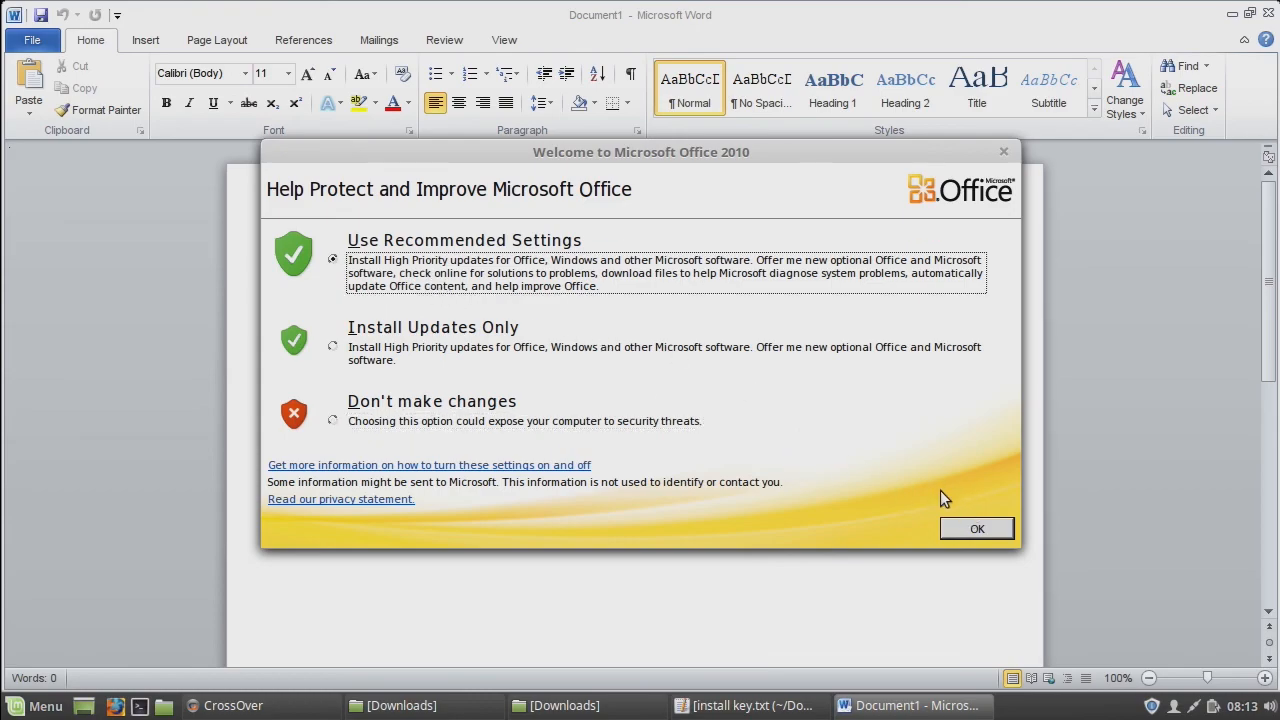
left_click(968, 530)
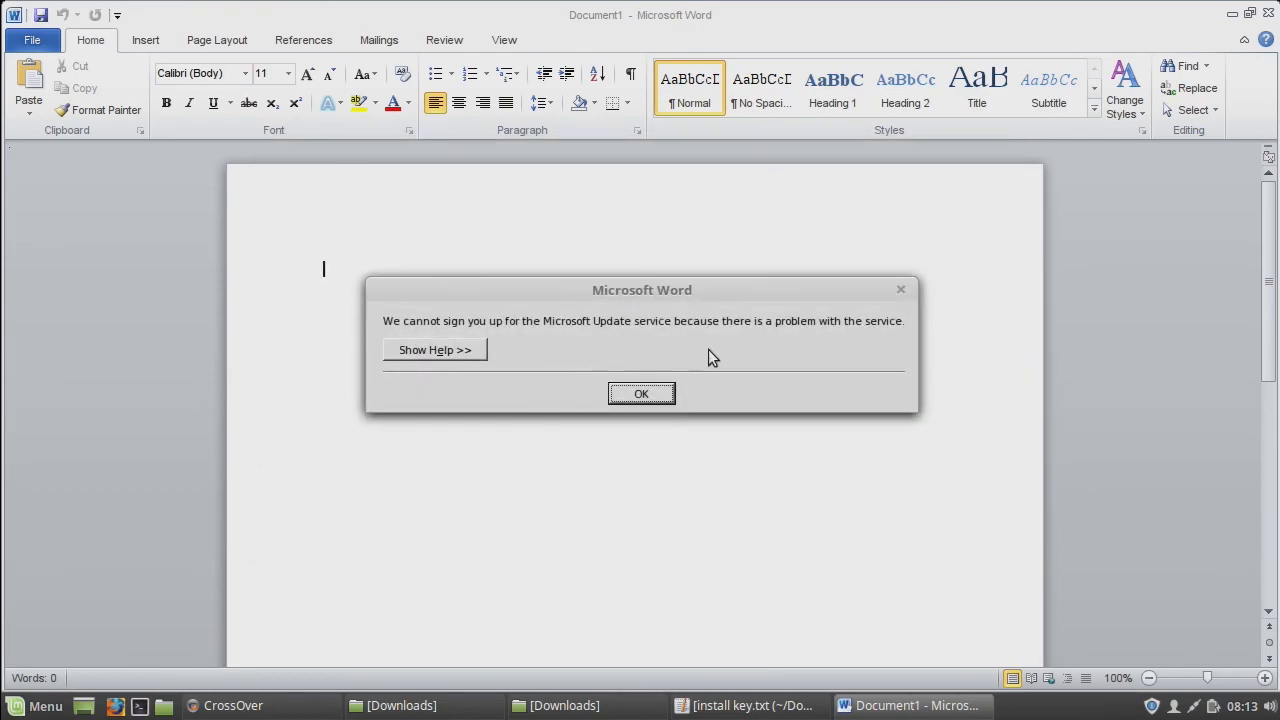
left_click(643, 396)
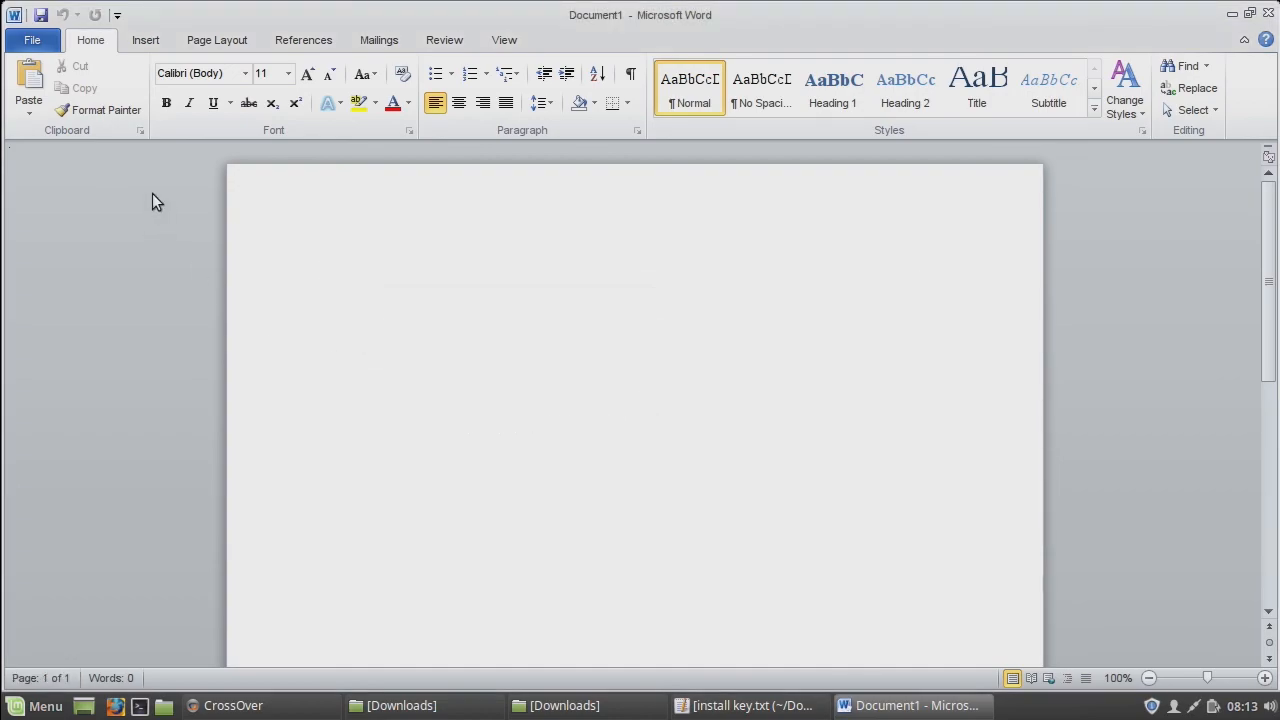
Examine Word's document information, view options, and the Help page with the product activation status
left_click(28, 40)
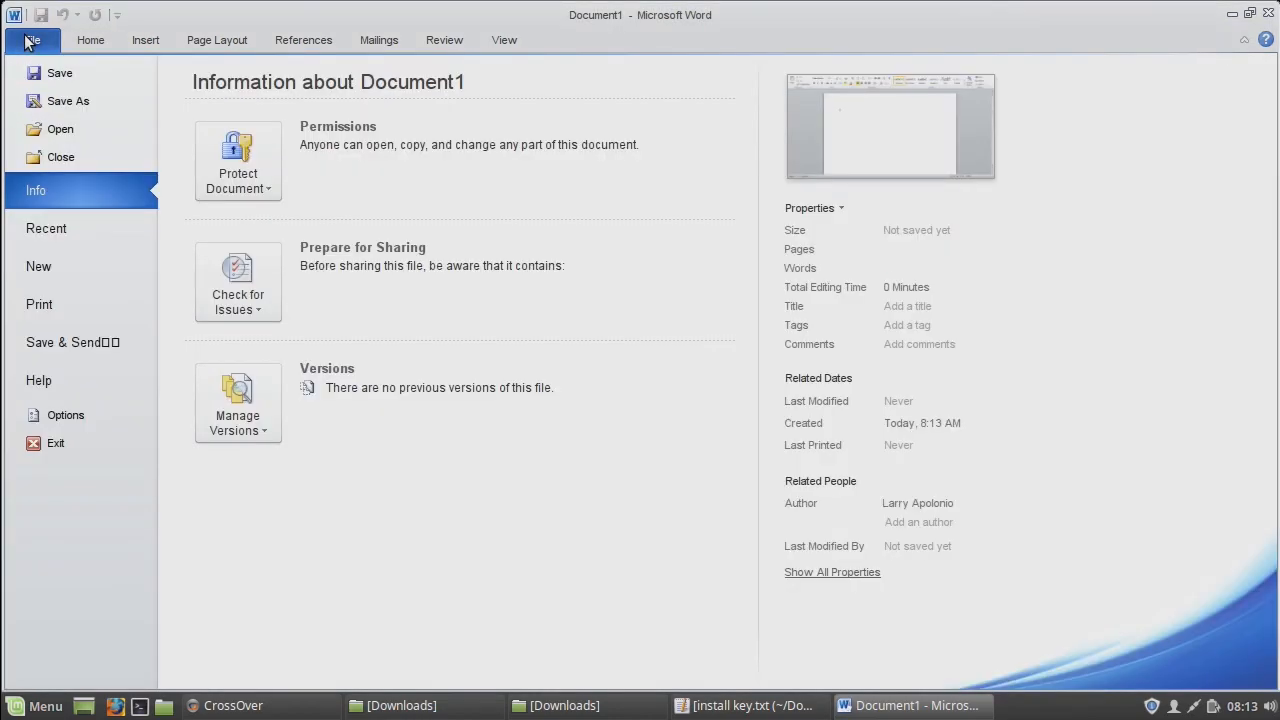
left_click(505, 40)
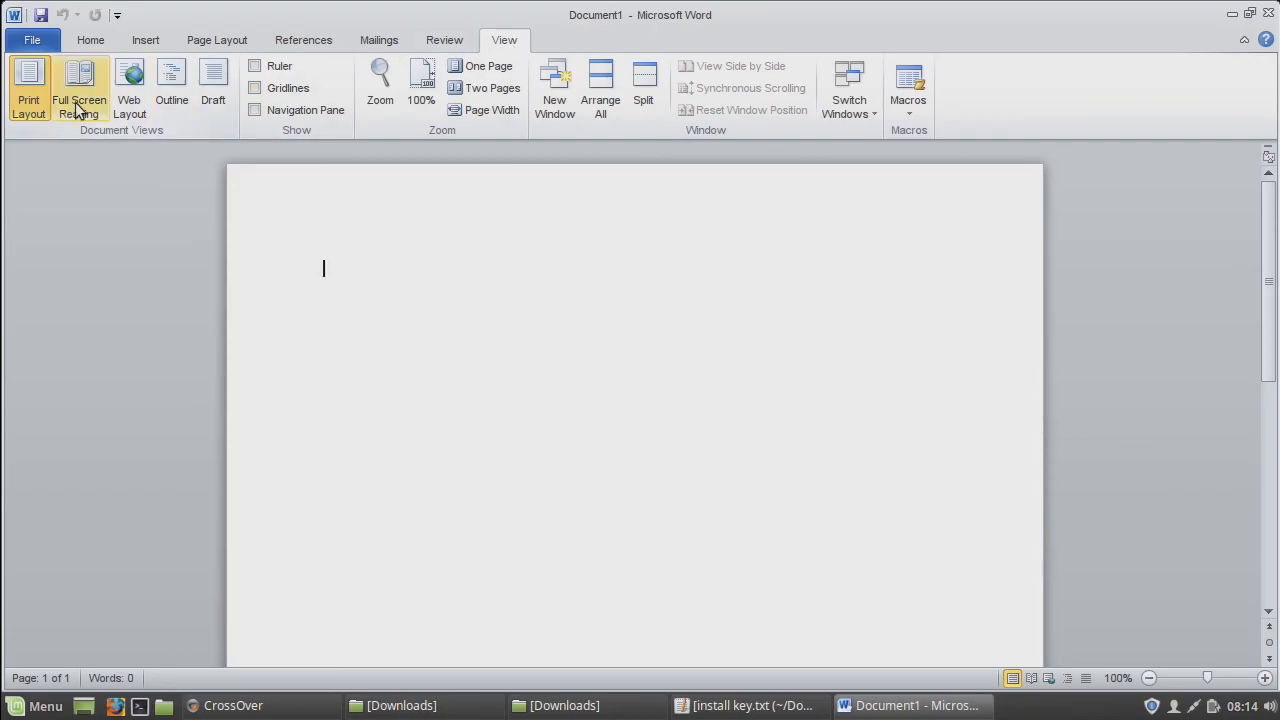
left_click(21, 46)
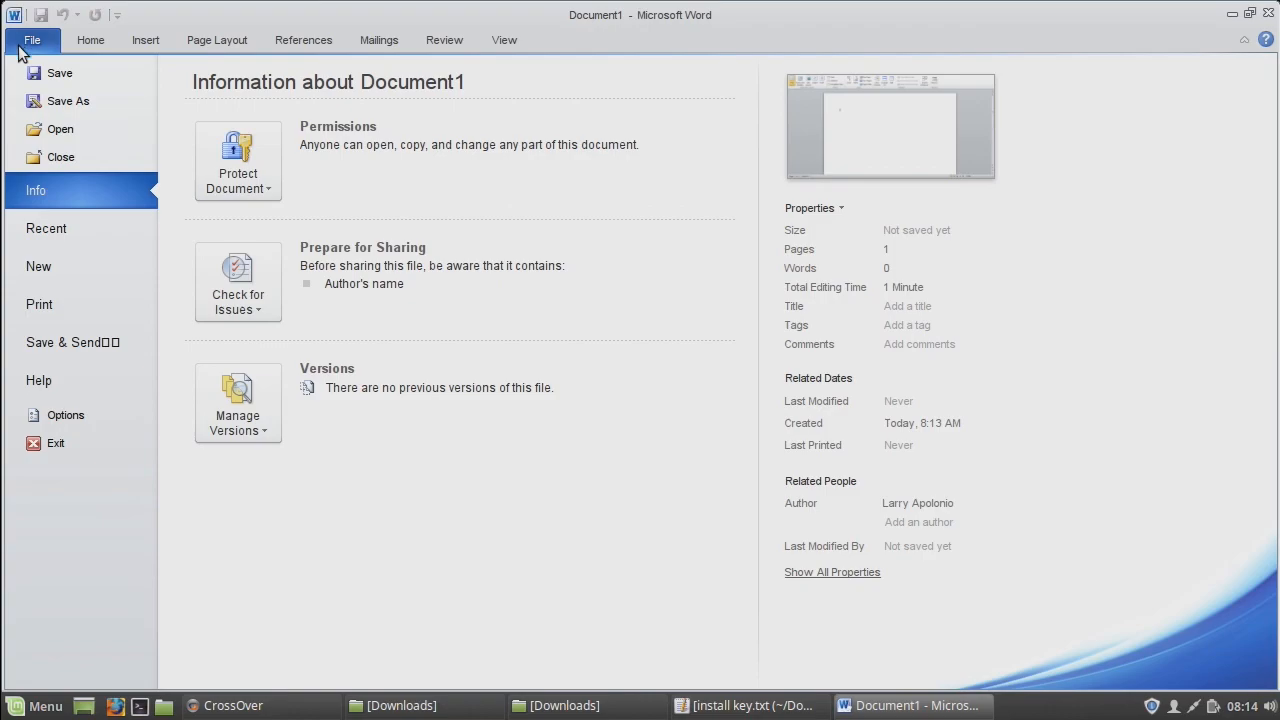
left_click(73, 383)
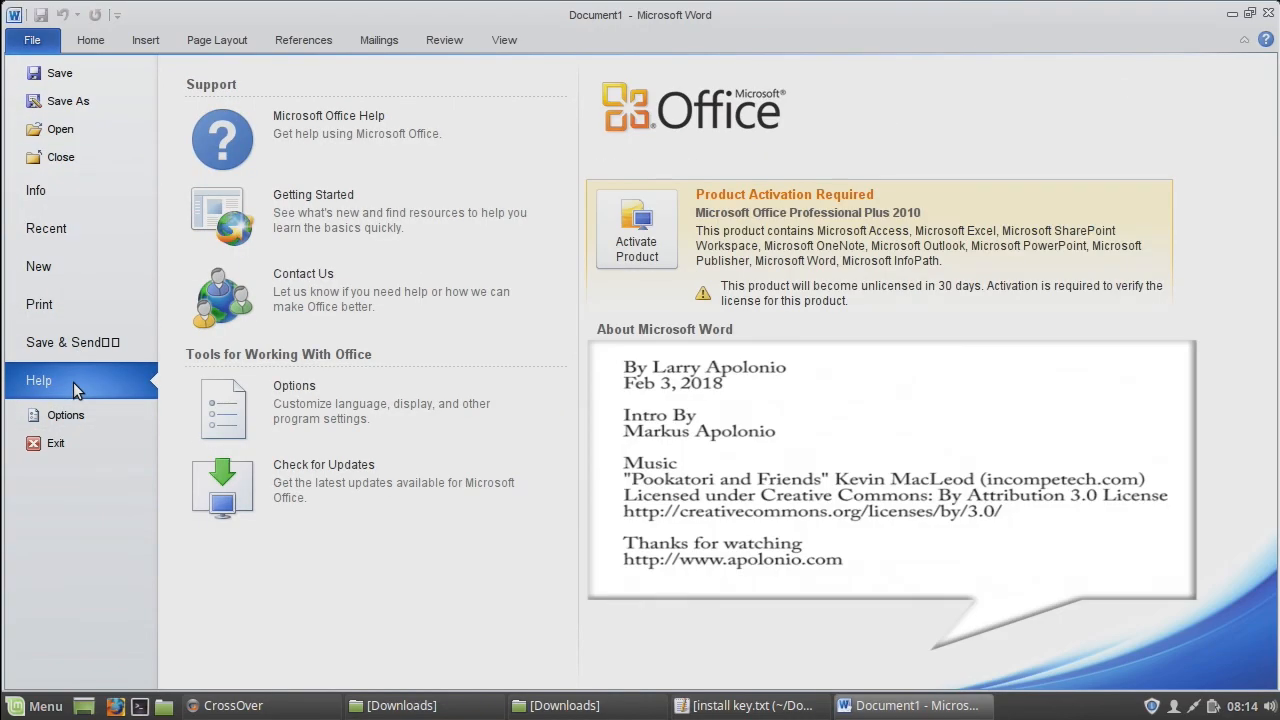